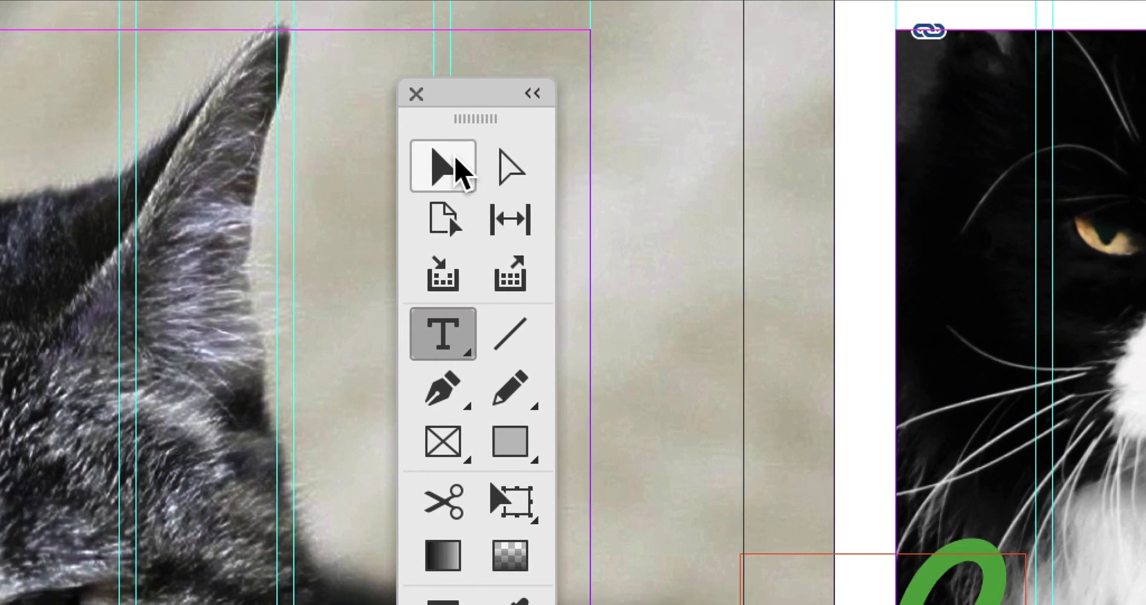
Activate the Selection tool and select individual text columns and the floating drop cap on page 3 in turn.
left_click(455, 160)
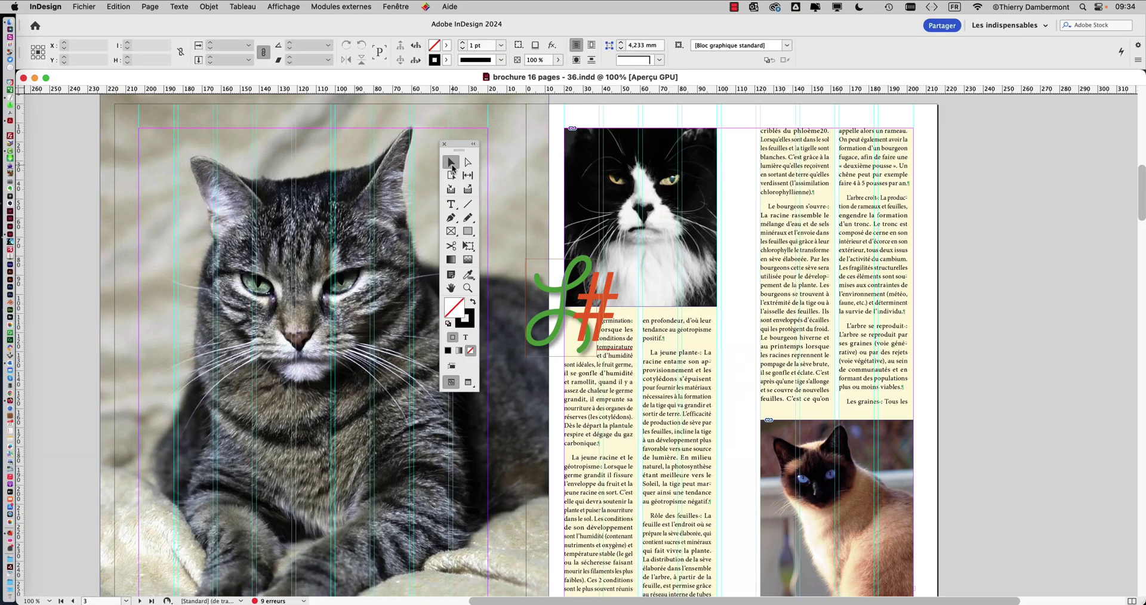
left_click_drag(458, 146, 498, 166)
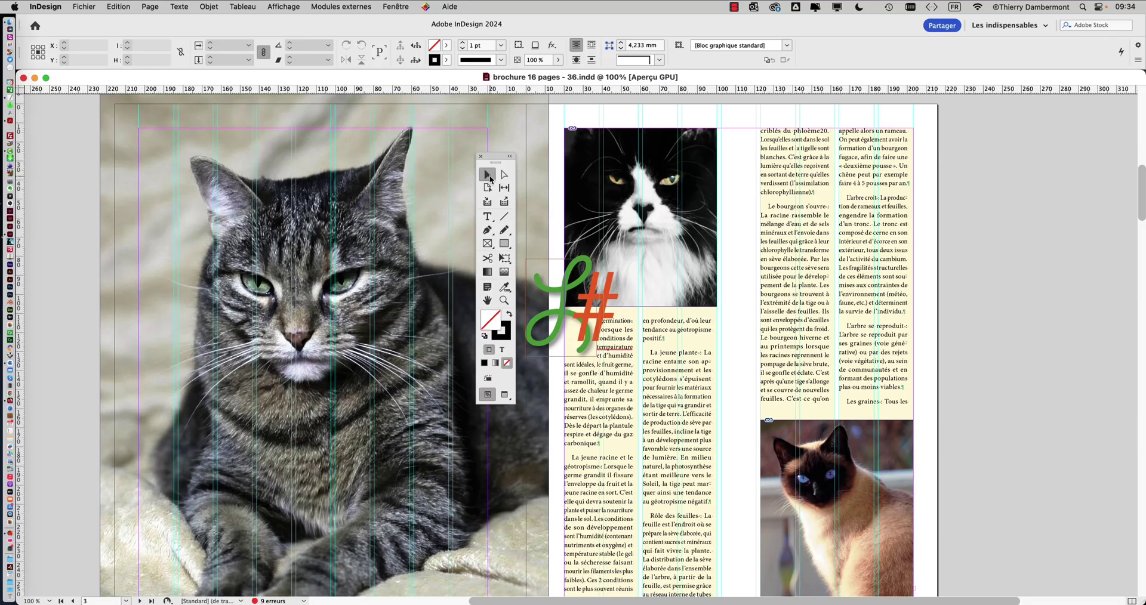
left_click(671, 338)
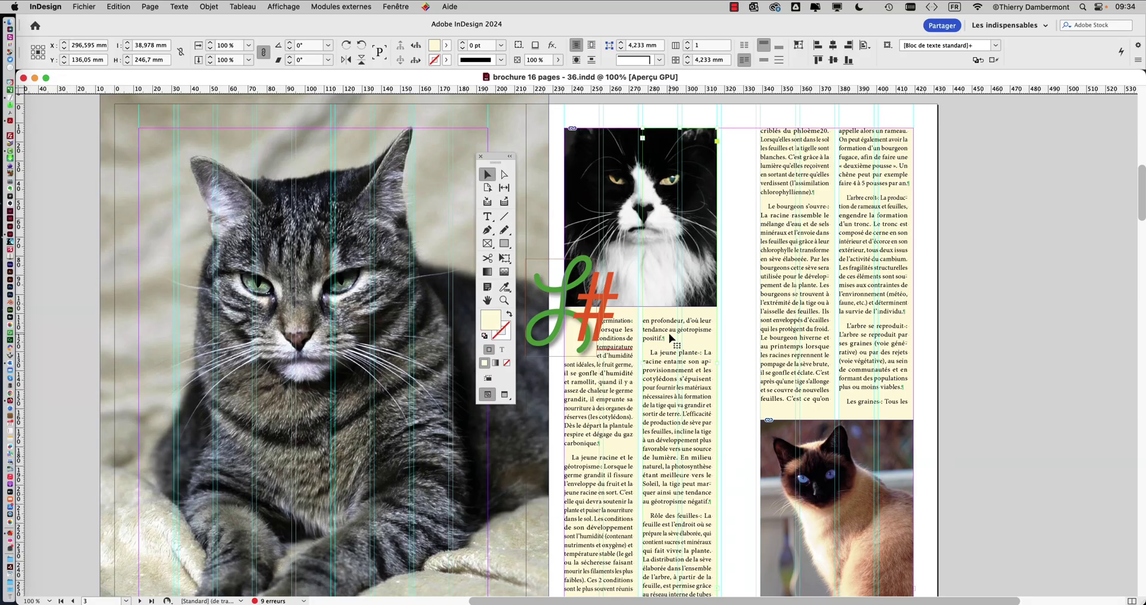
left_click(805, 292)
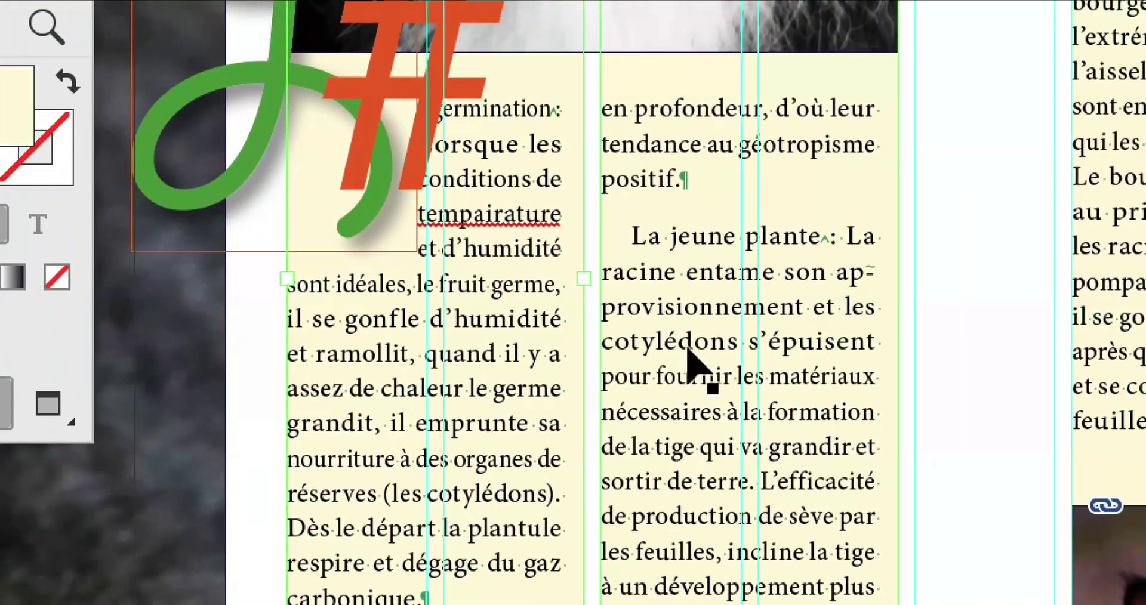
left_click(897, 362)
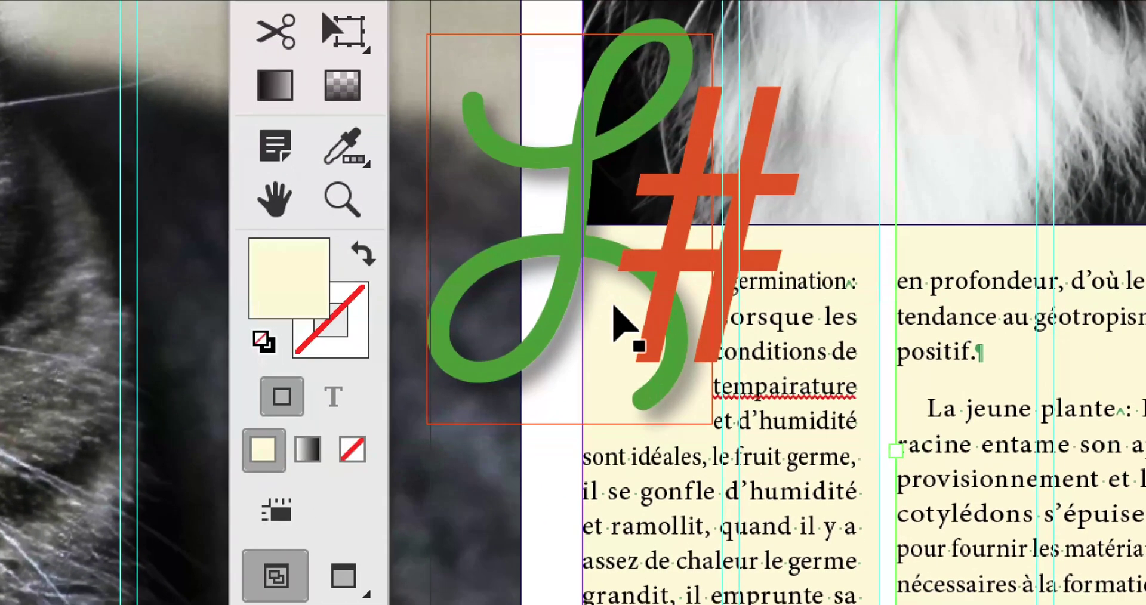
left_click(625, 325)
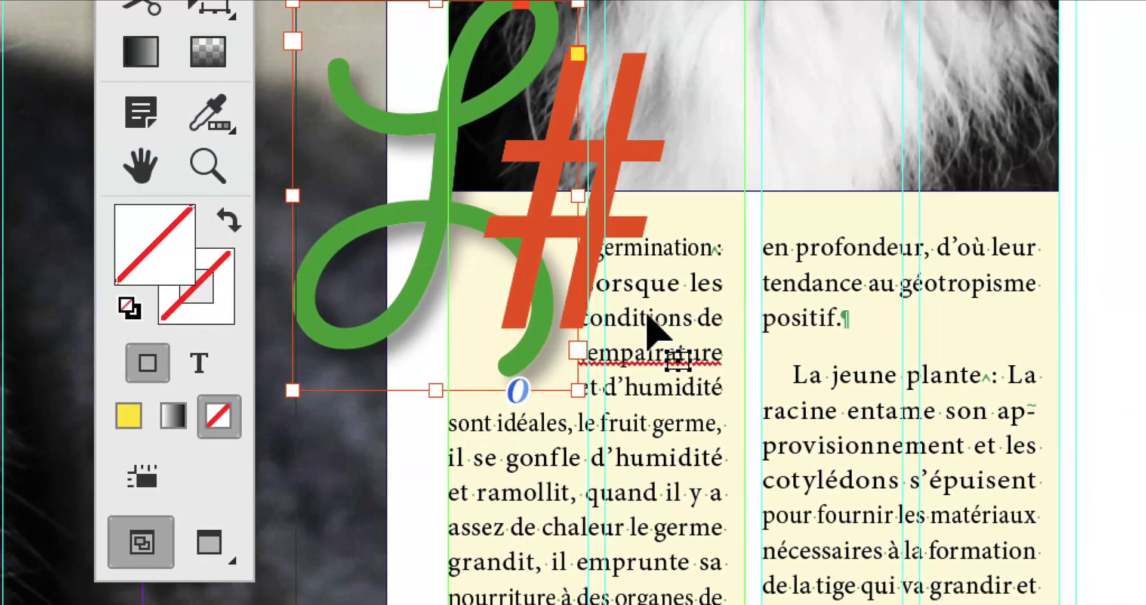
left_click(660, 321)
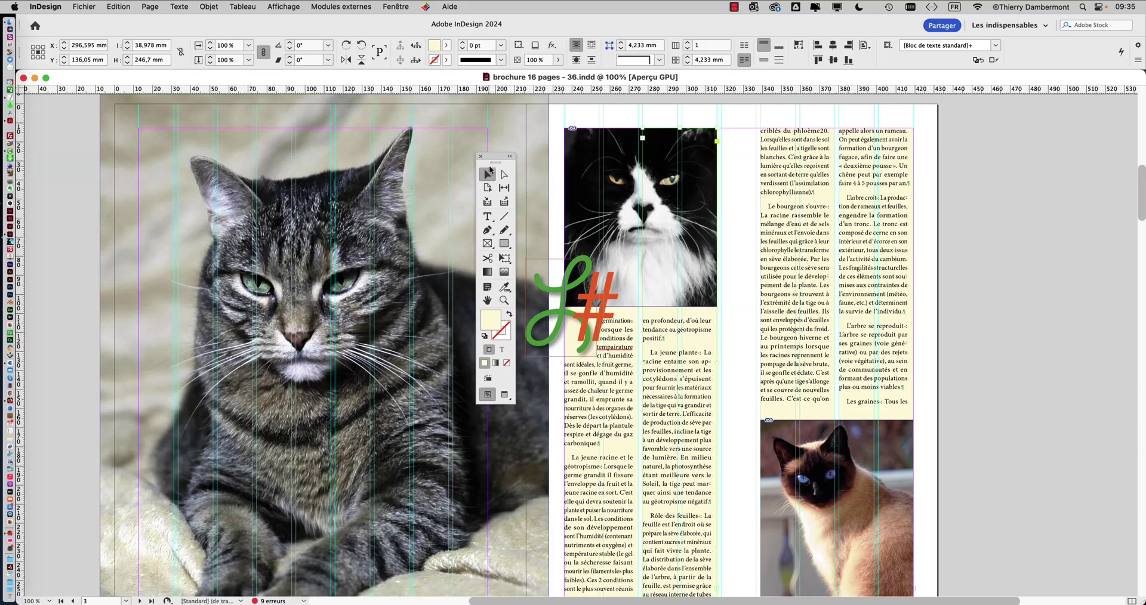
Display the Calques (layers) panel outside the spread, move the tool palette aside, and select the first text column on page 3.
left_click_drag(495, 162, 62, 112)
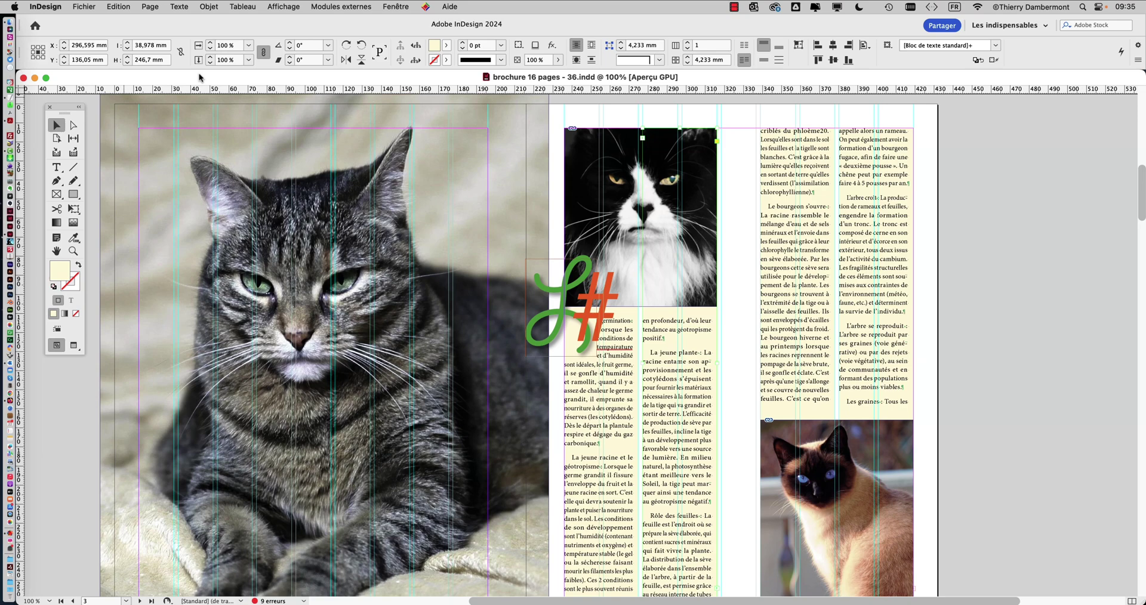
left_click(385, 6)
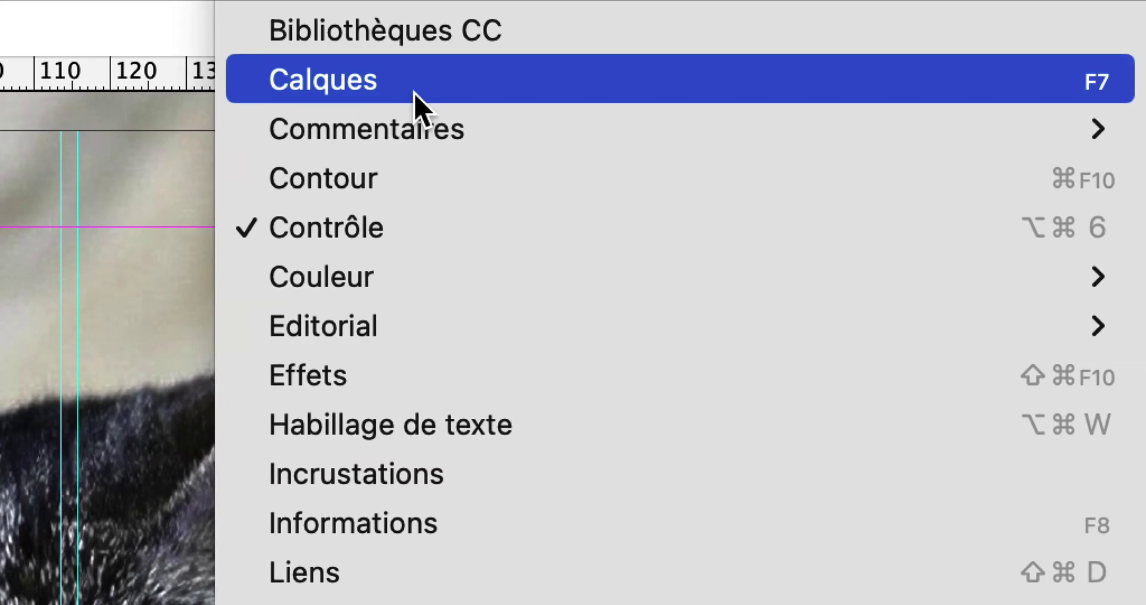
left_click(395, 93)
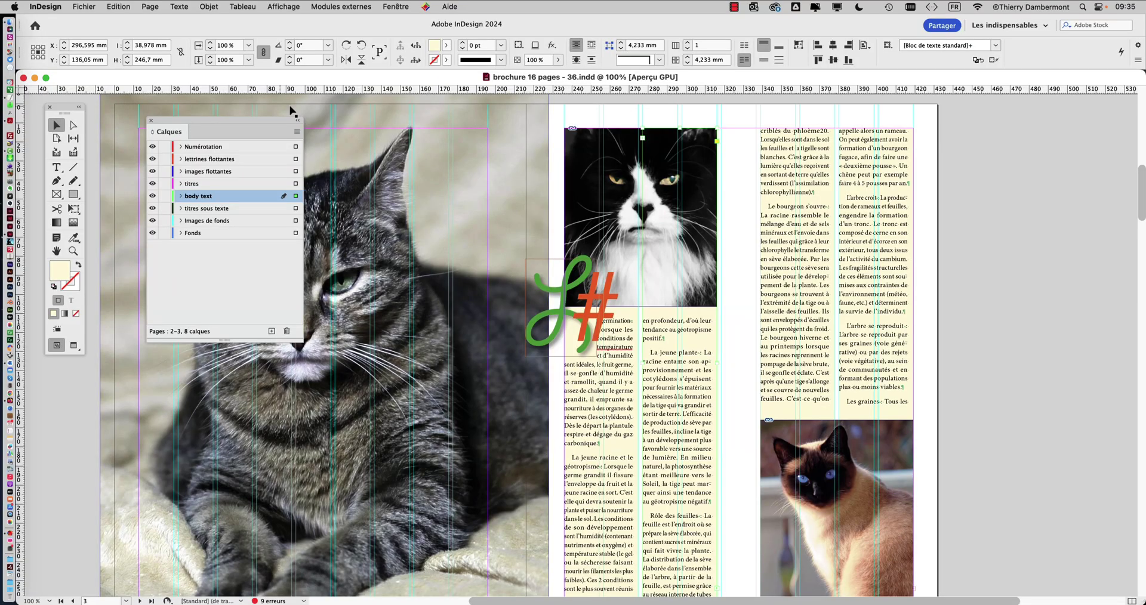
left_click_drag(233, 121, 923, 157)
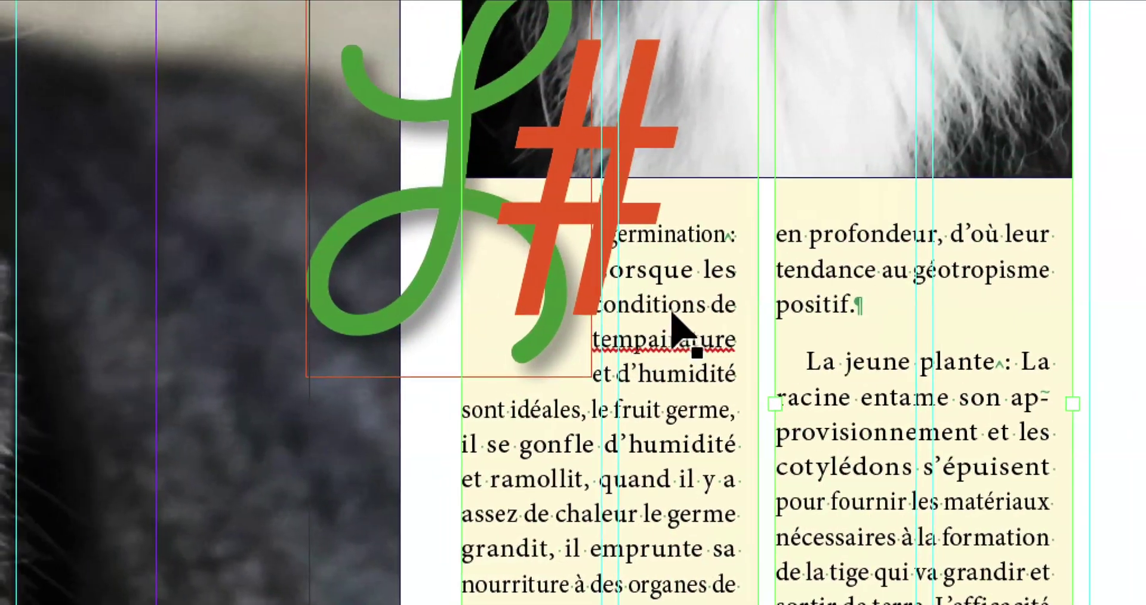
left_click(524, 315)
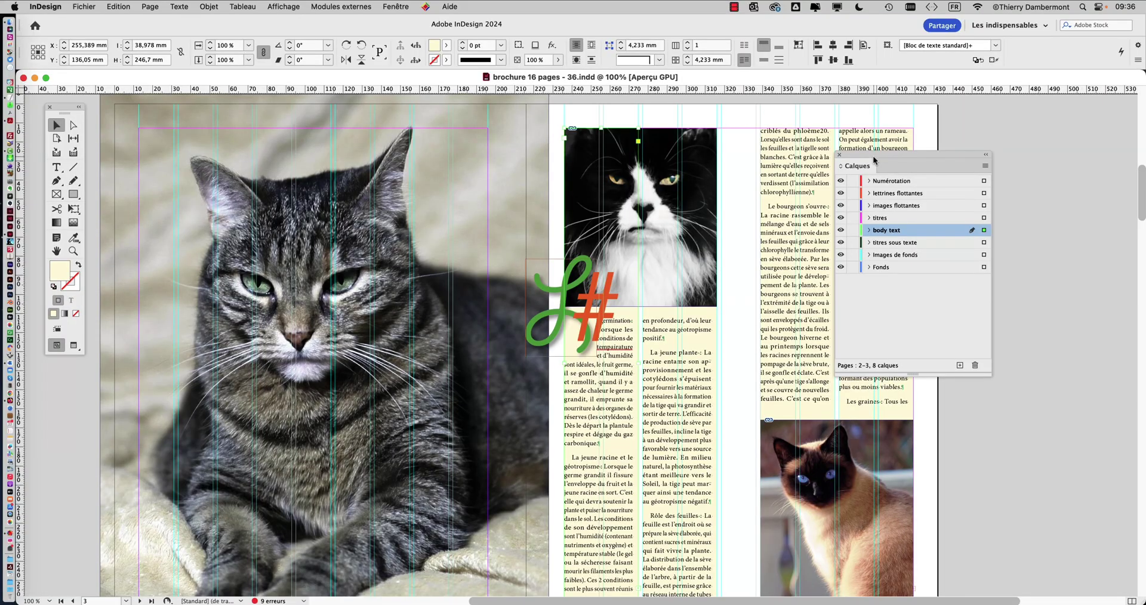
left_click_drag(874, 160, 990, 161)
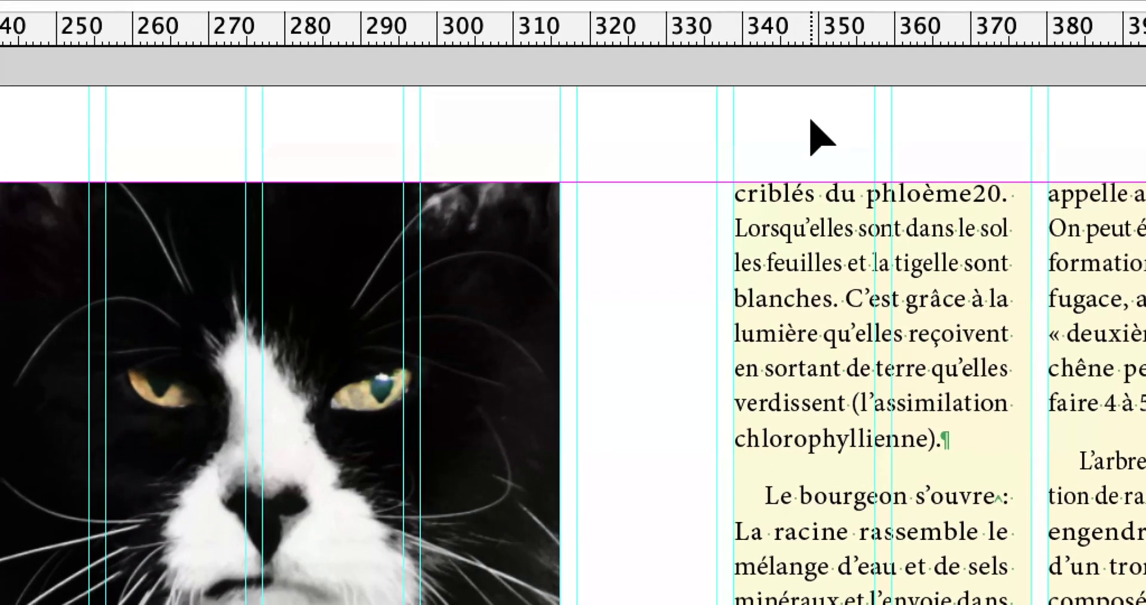
Select all four text columns on page 3 together with a marquee across their upper parts.
left_click_drag(809, 116, 907, 167)
left_click_drag(831, 132, 1098, 234)
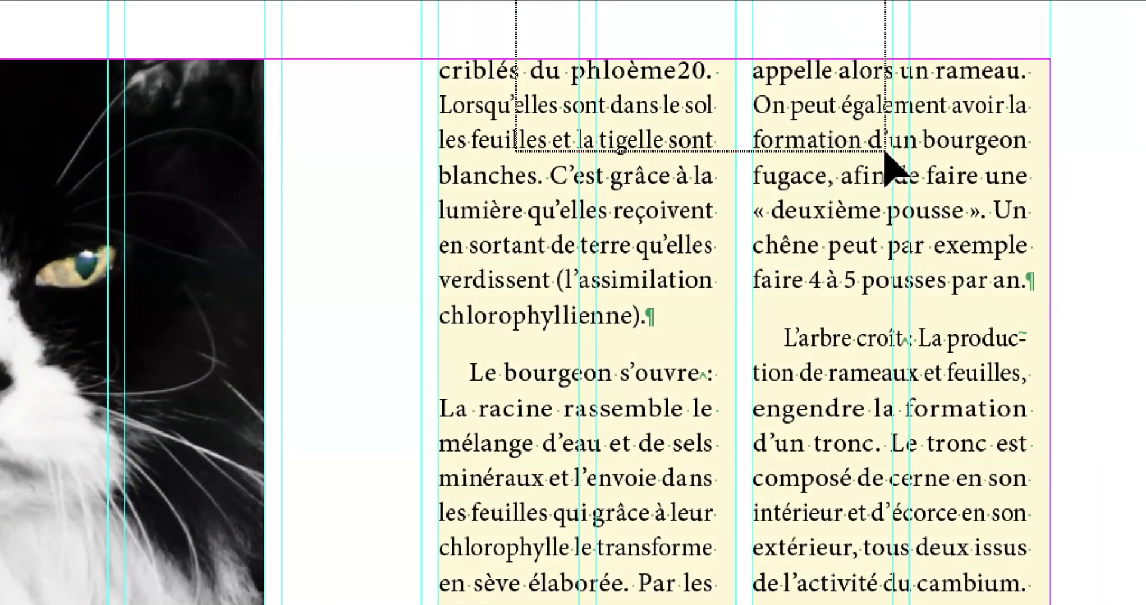
left_click_drag(885, 152, 914, 185)
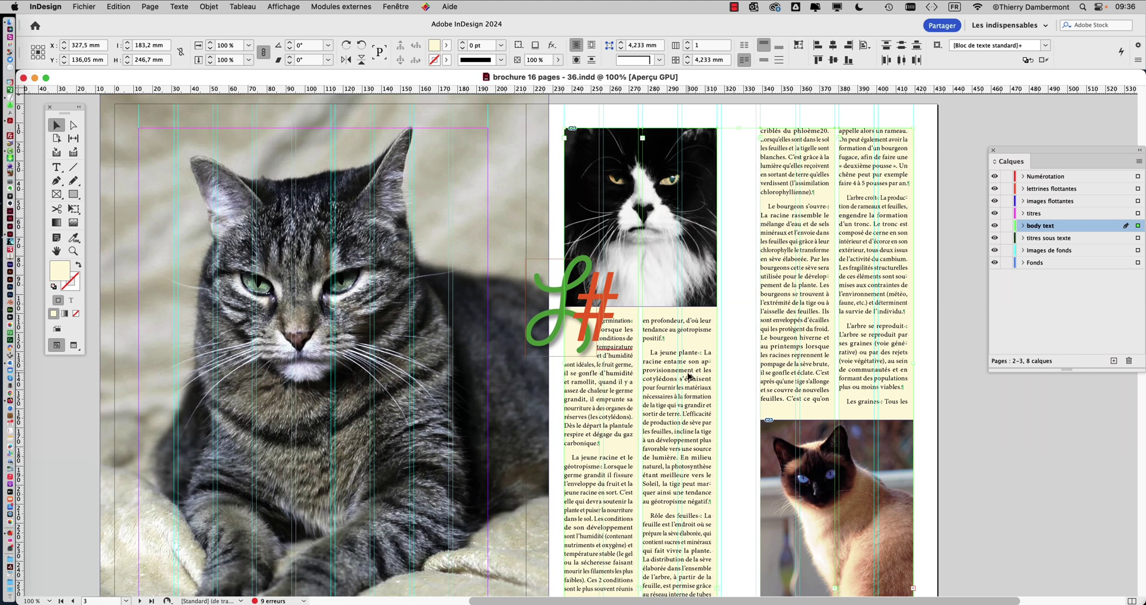
Set the fill of the four selected text frames to none and deselect them.
key("super+minus")
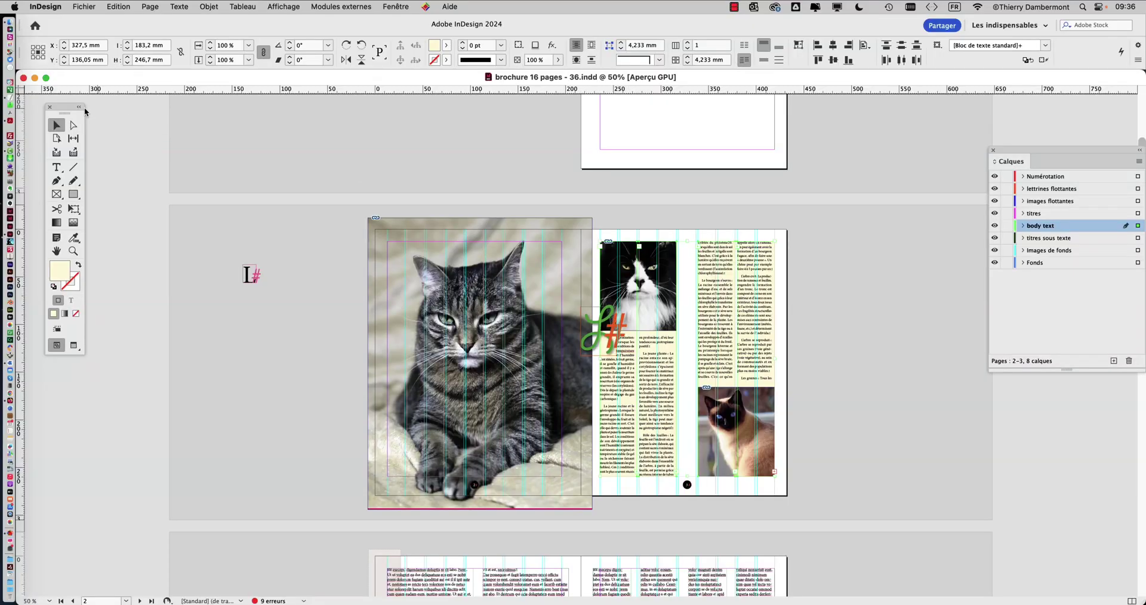
mouse_move(64, 106)
left_mouse_down()
mouse_move(272, 135)
mouse_move(314, 116)
left_mouse_up()
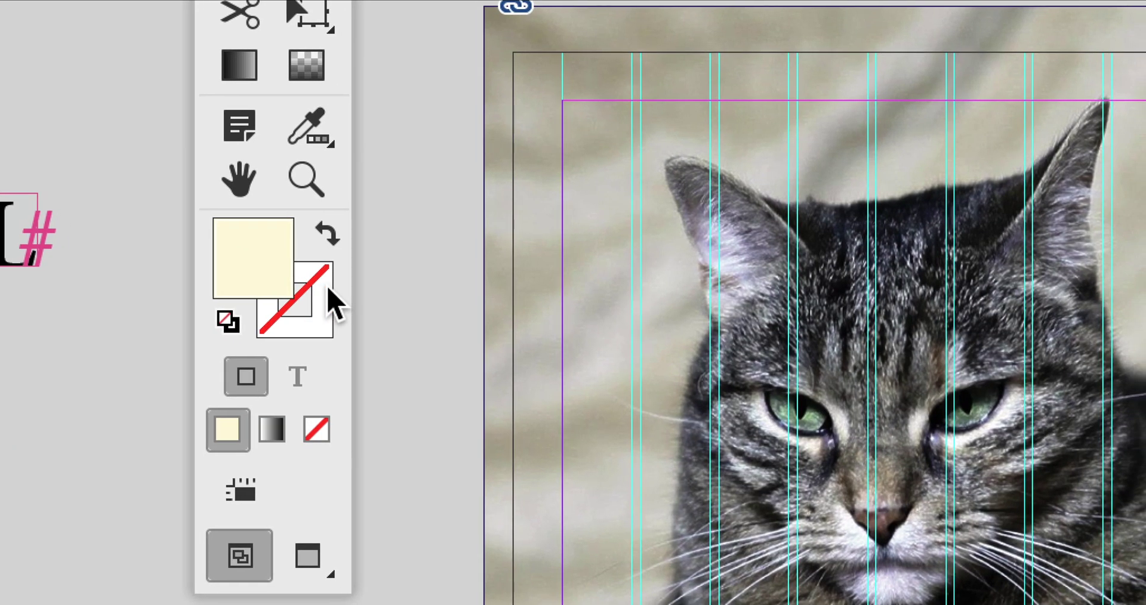
left_click(328, 298)
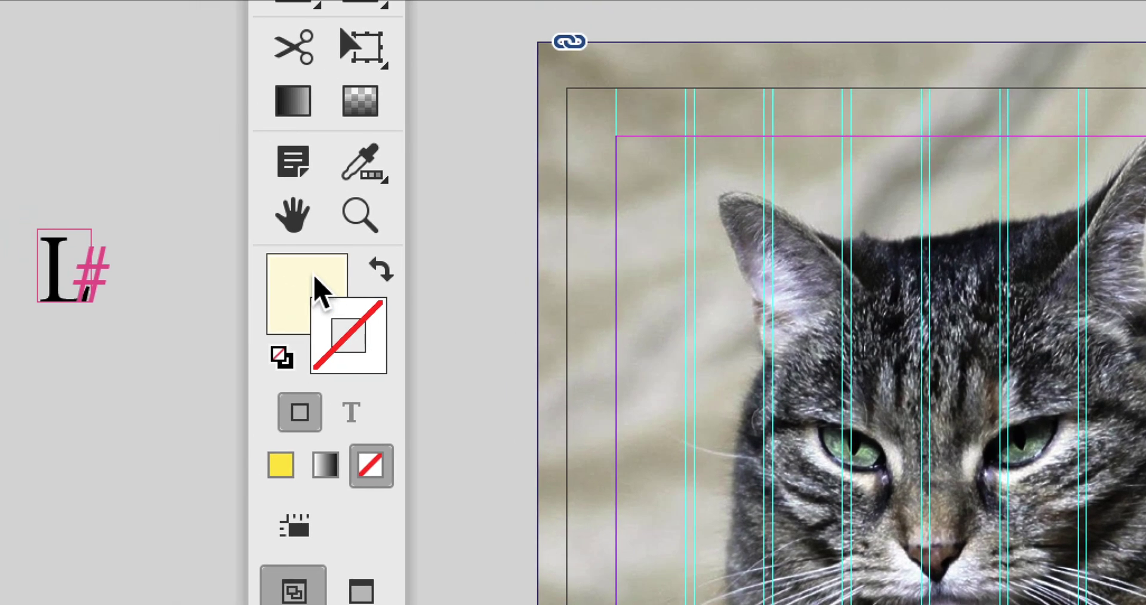
left_click(258, 255)
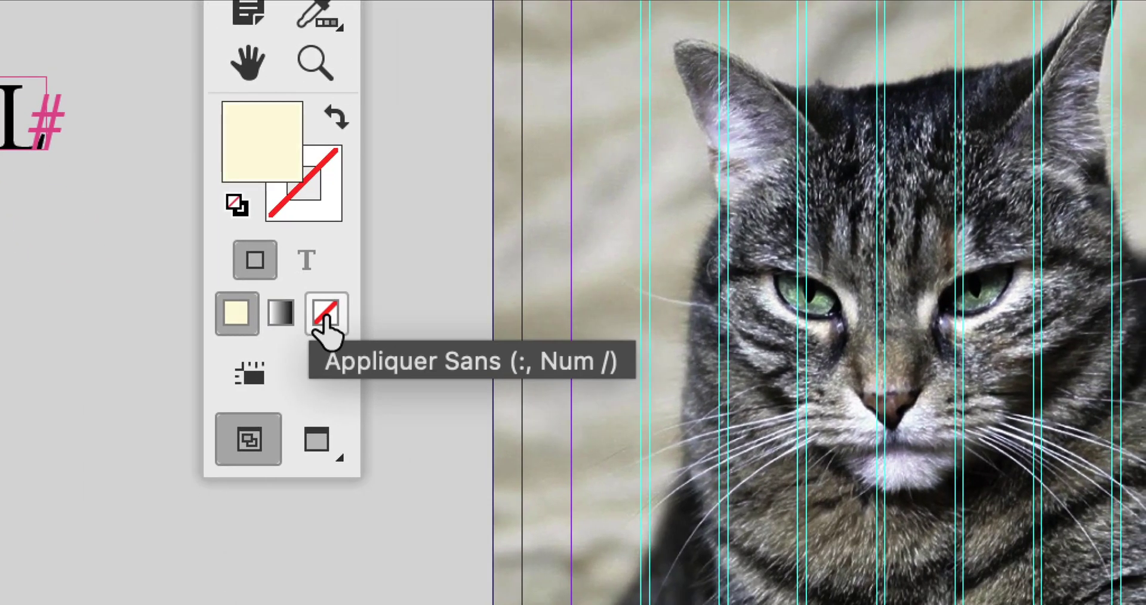
left_click(330, 322)
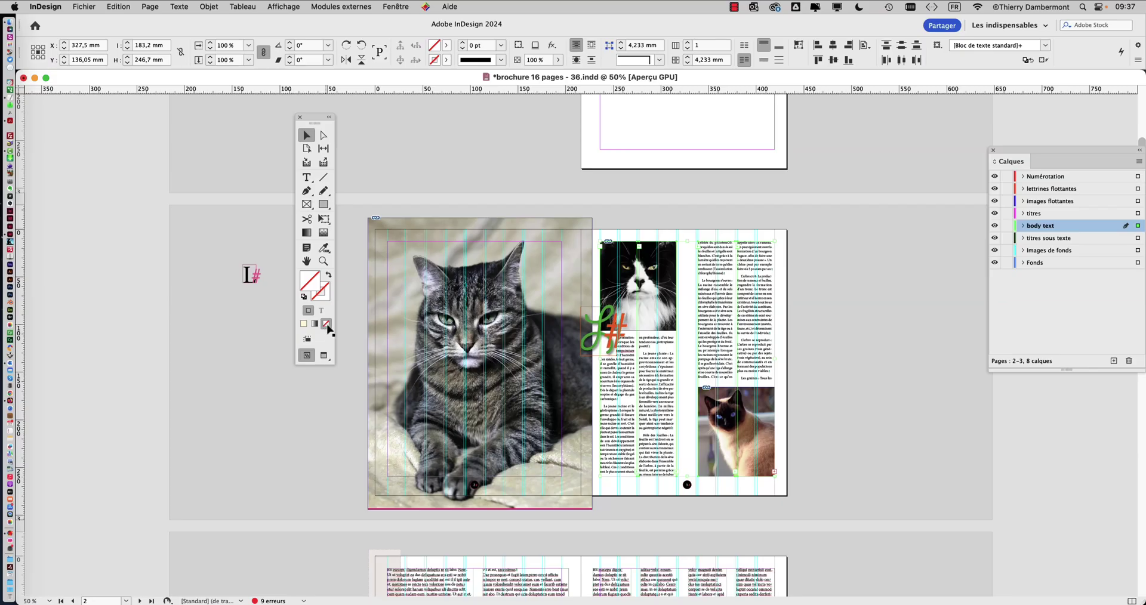
left_click(809, 280)
Examine the page 2–3 spread at 100% and 75% zoom with the tool palette moved clear of the pages.
key("super+1")
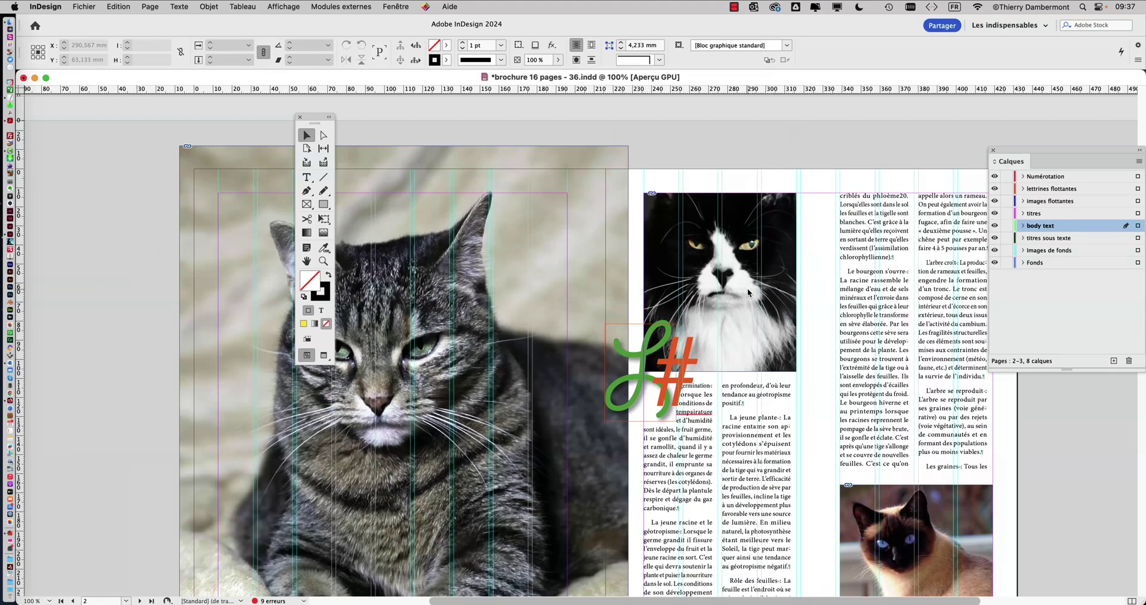
scroll(731, 309, "down", 3)
scroll(730, 309, "right", 5)
scroll(530, 248, "down", 1)
scroll(530, 248, "right", 1)
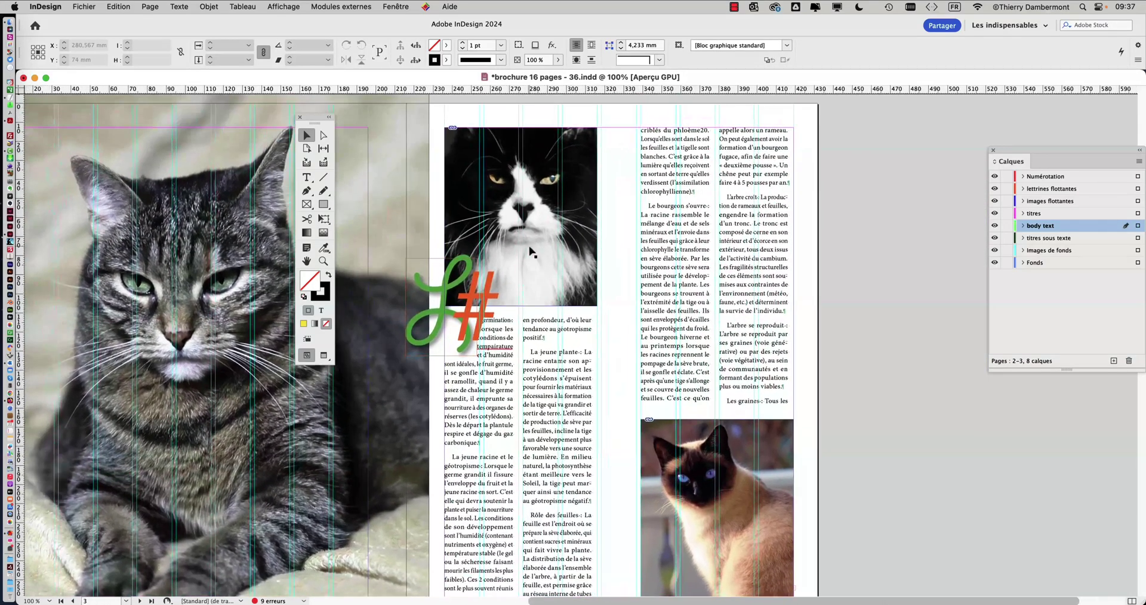
left_click_drag(310, 121, 83, 131)
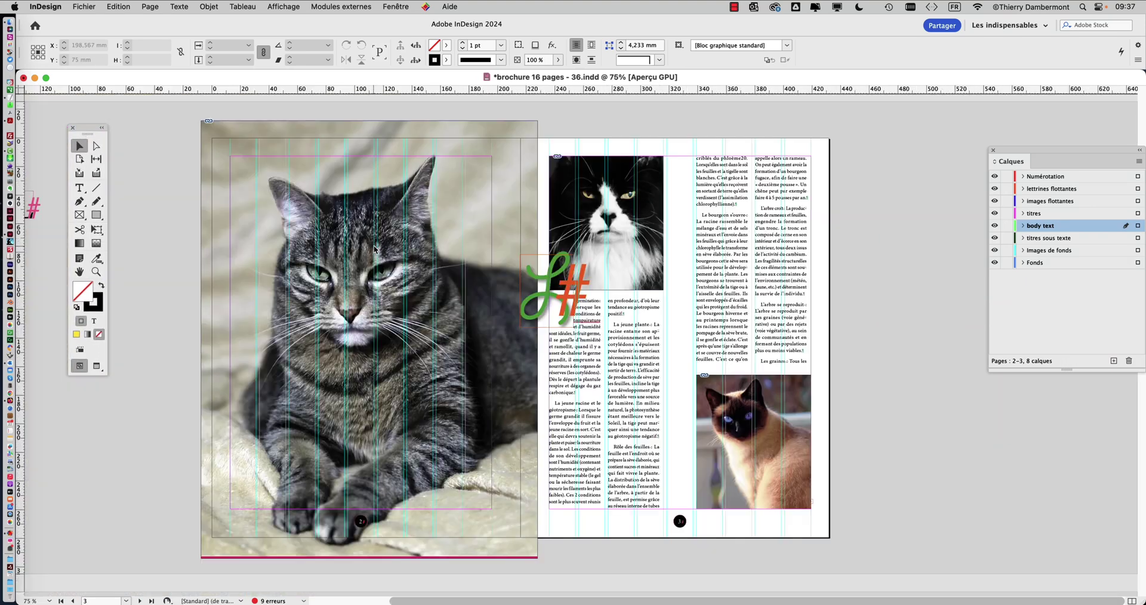
key("super+minus")
left_click_drag(93, 129, 112, 122)
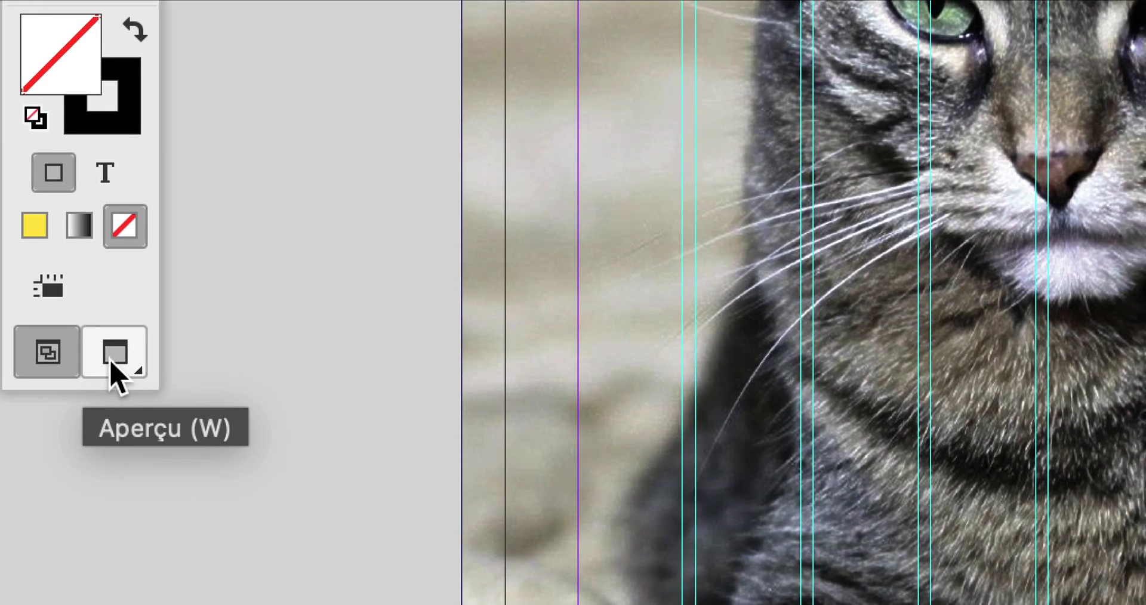
Toggle the spread several times between the Aperçu and Normal screen modes, ending in Aperçu.
left_click(117, 380)
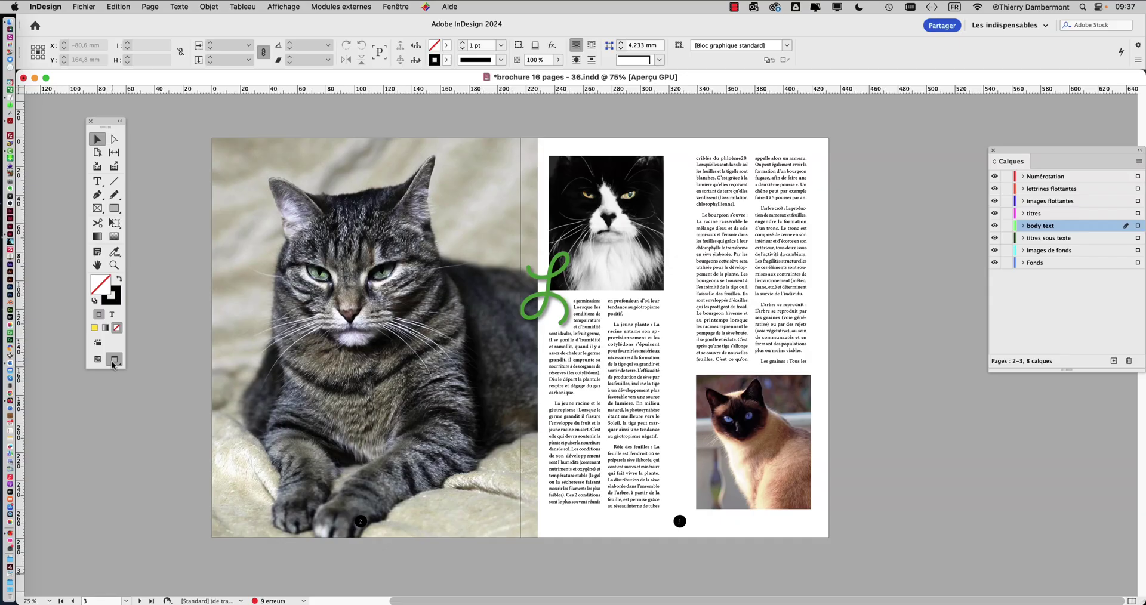
left_click(102, 359)
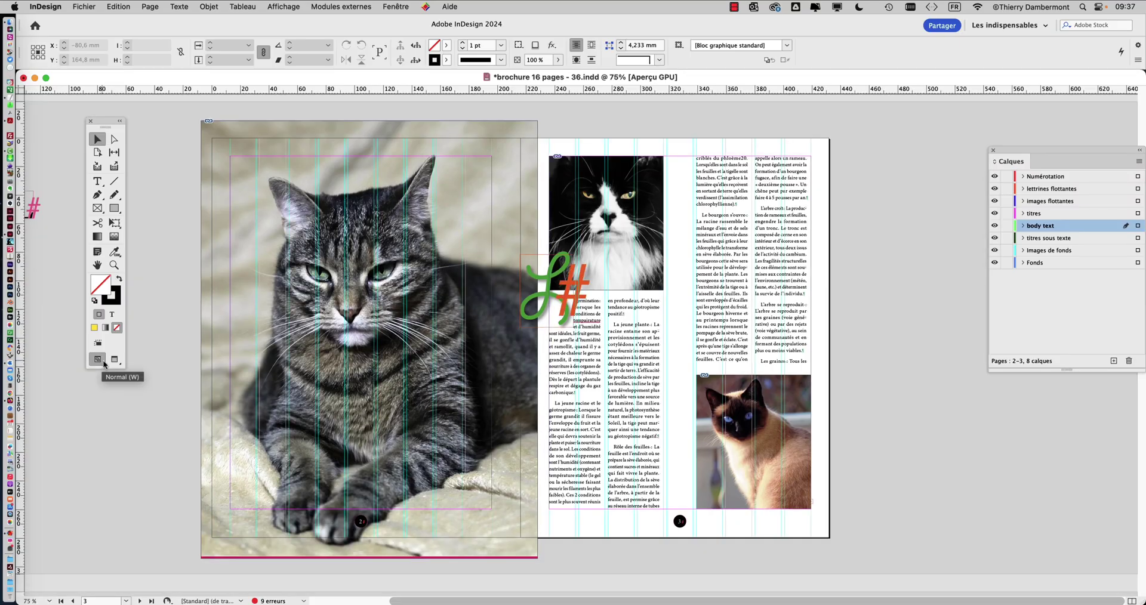
left_click(114, 360)
left_click(98, 359)
left_click(113, 359)
key("w")
key("w")
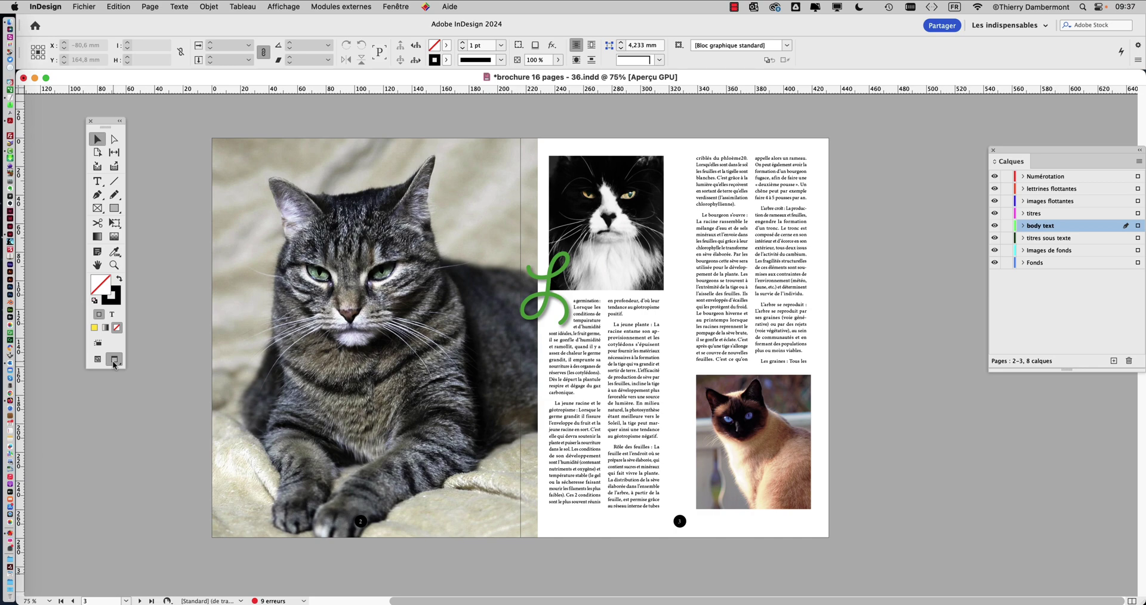
Browse the spreads of pages 2–3 and 4–5 in Aperçu mode to check the layout without guides.
scroll(278, 359, "down", 5)
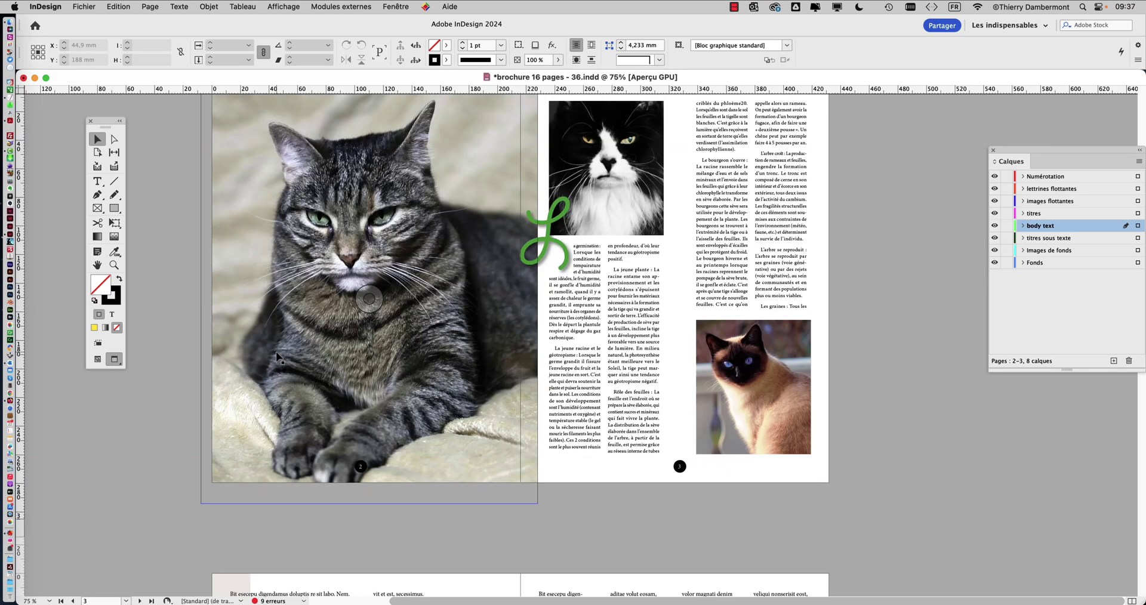
scroll(277, 357, "down", 4)
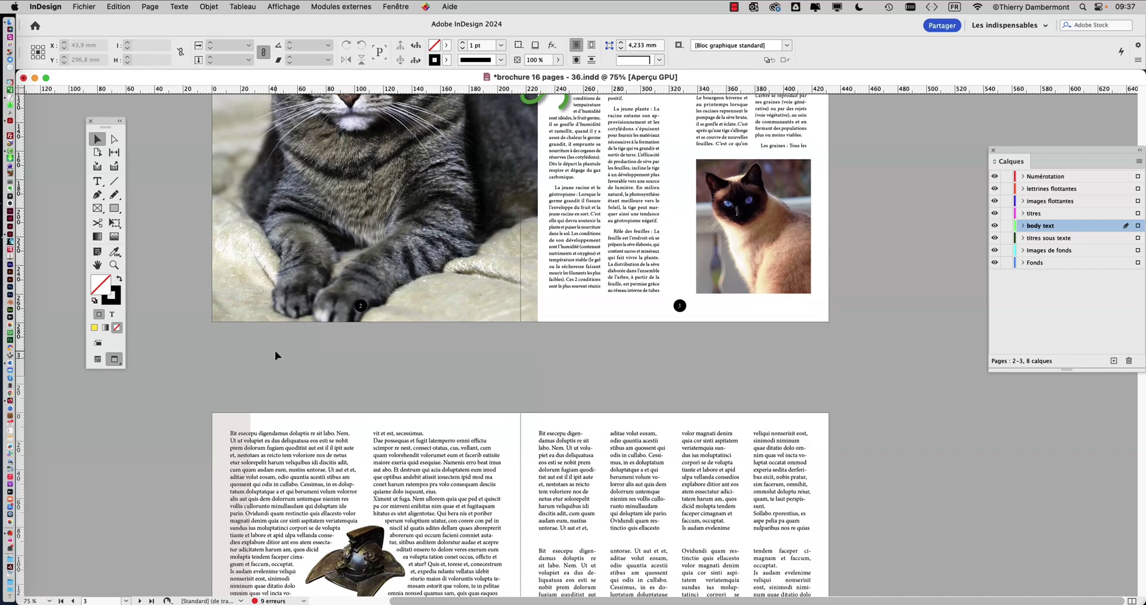
scroll(275, 354, "down", 4)
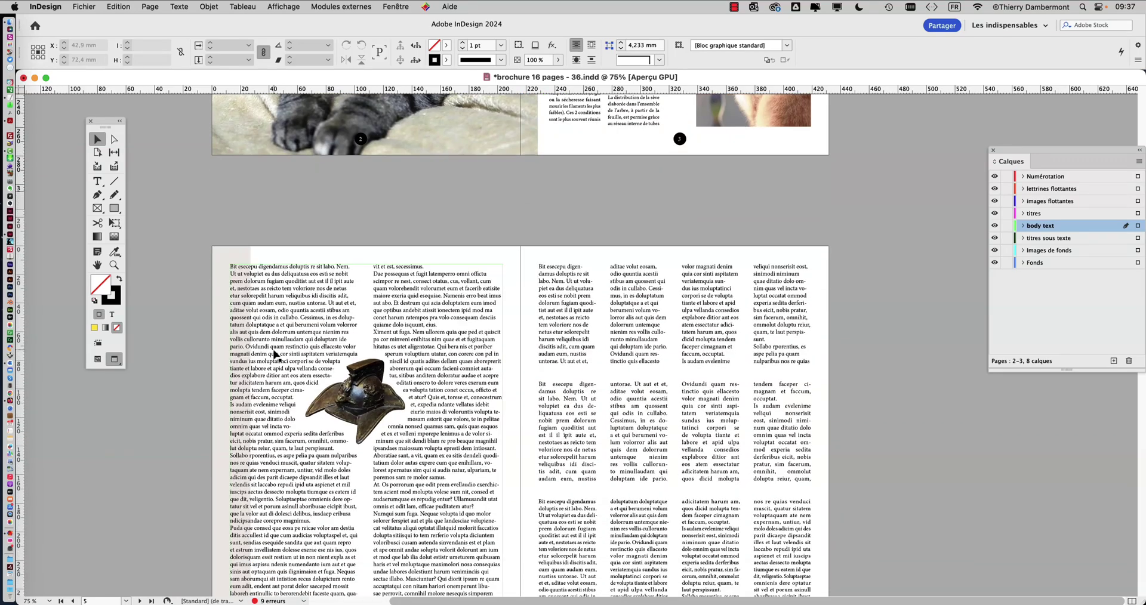
scroll(274, 355, "up", 20)
scroll(275, 354, "down", 18)
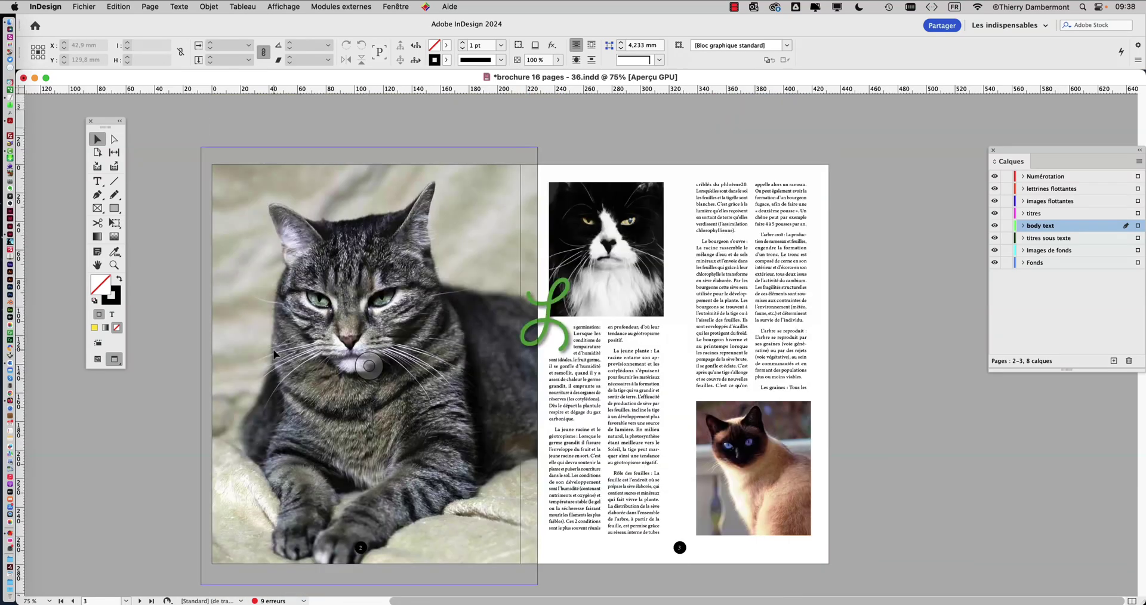
scroll(275, 355, "down", 4)
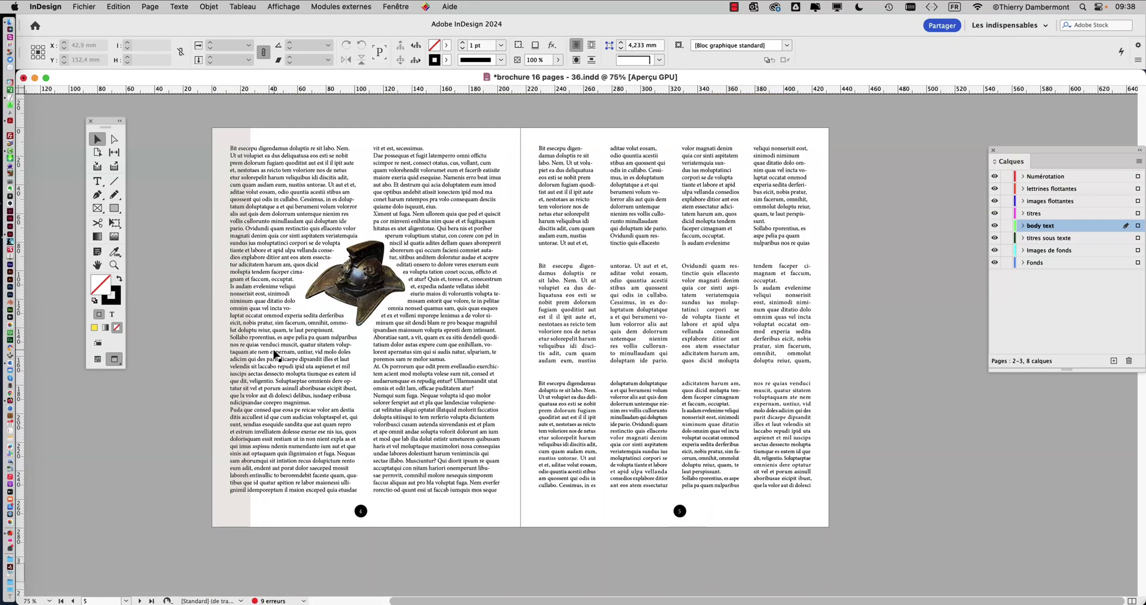
Select the main text frame on page 4 and the third and fourth text columns on page 3, one at a time.
left_click(554, 214)
left_click(487, 268)
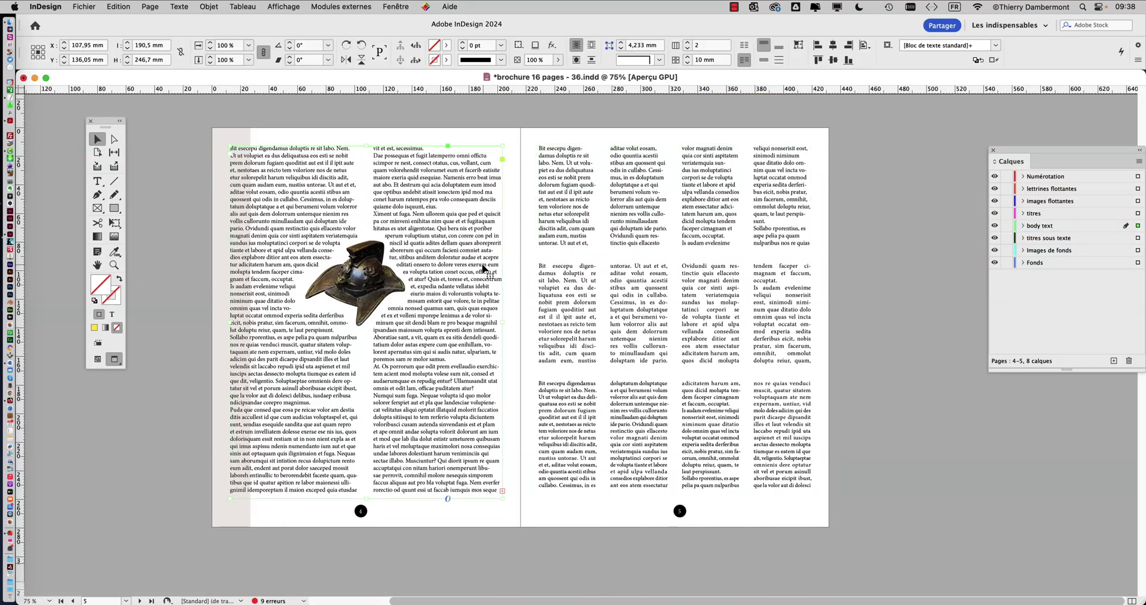
scroll(601, 294, "up", 18)
left_click(727, 375)
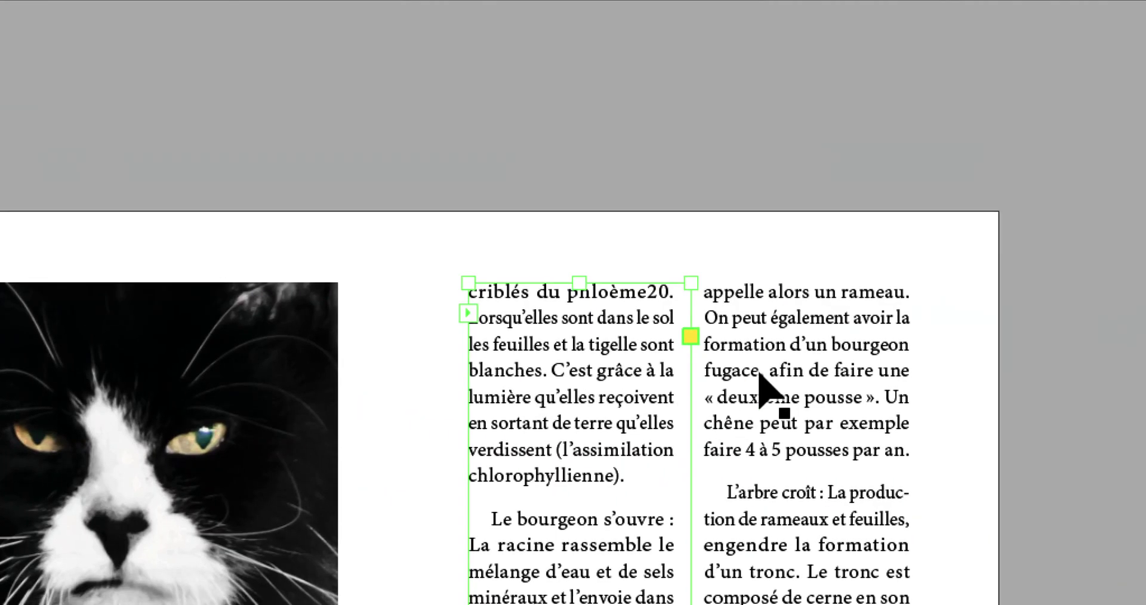
left_click(967, 394)
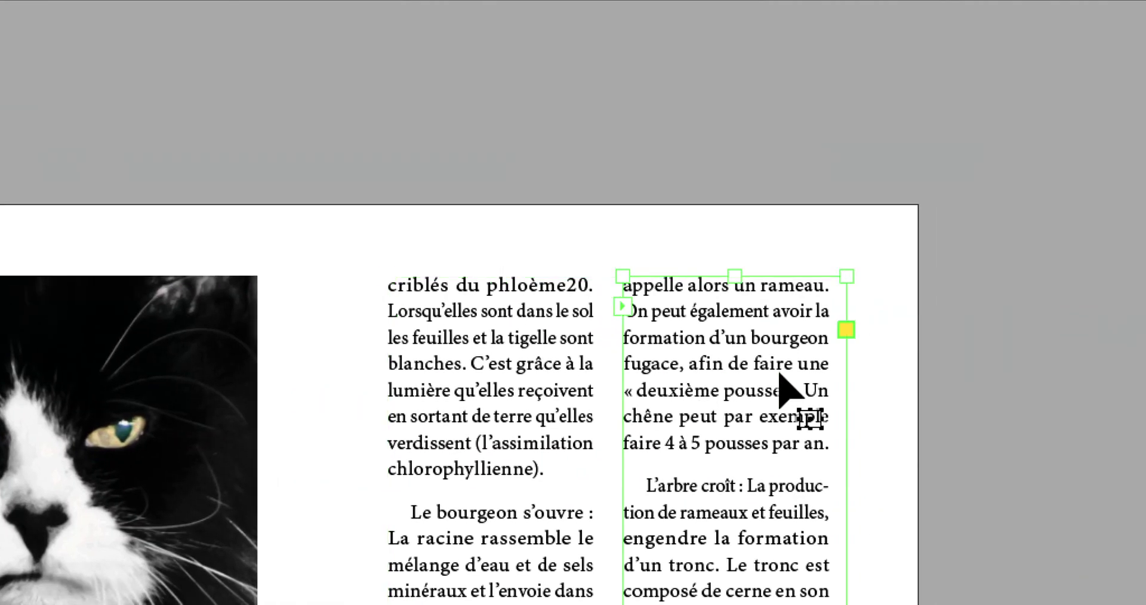
Deselect the text column and toggle the spread between the Aperçu and Normal screen modes, ending in Normal.
left_click(835, 391)
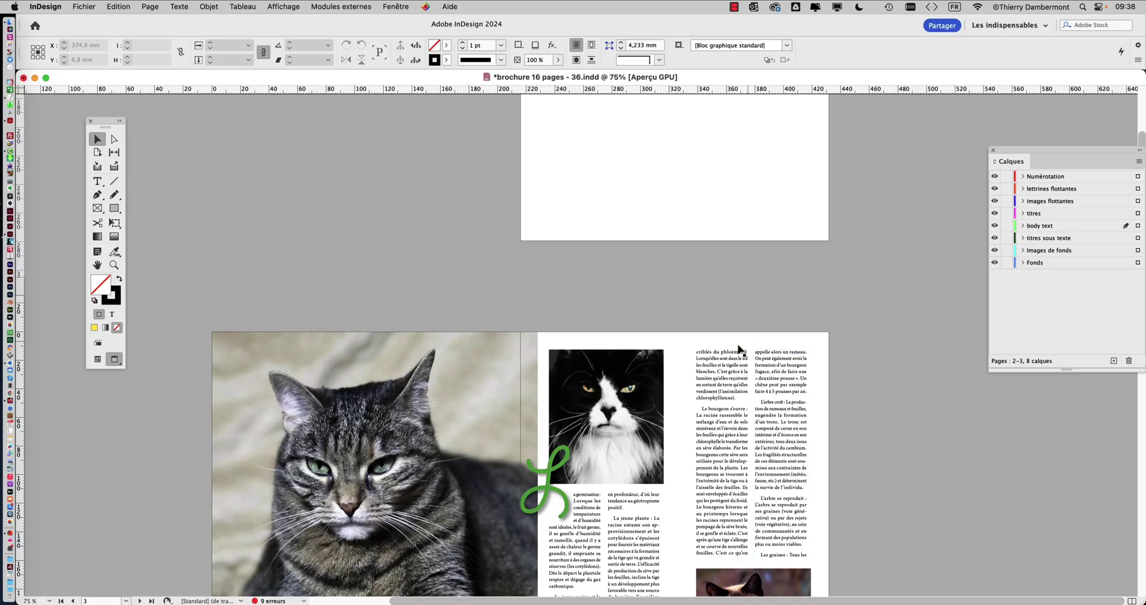
scroll(678, 405, "down", 5)
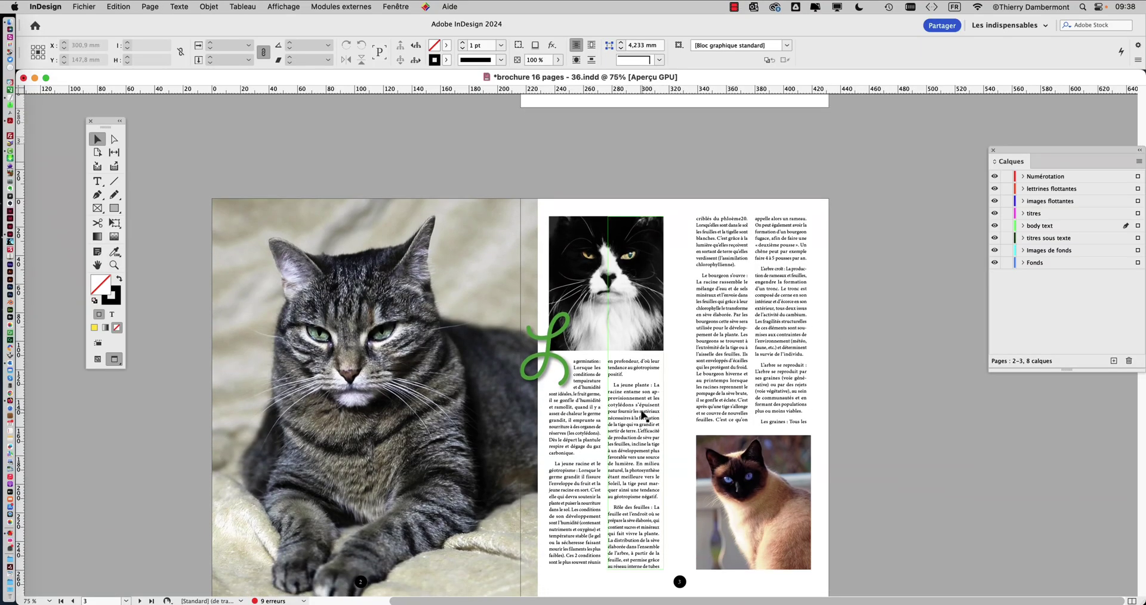
scroll(564, 393, "down", 3)
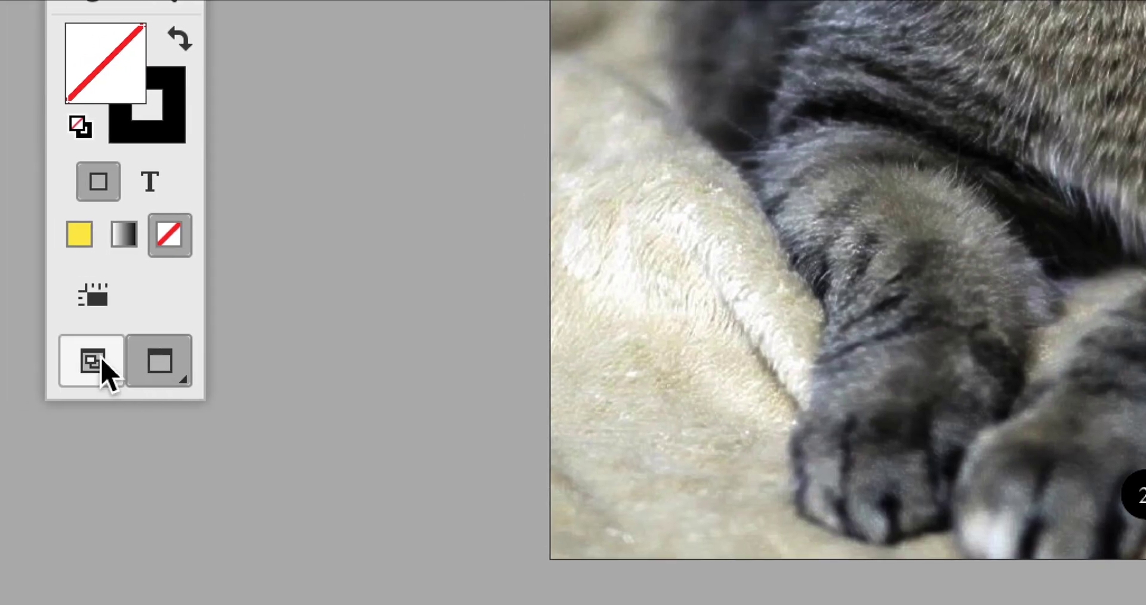
left_click(100, 361)
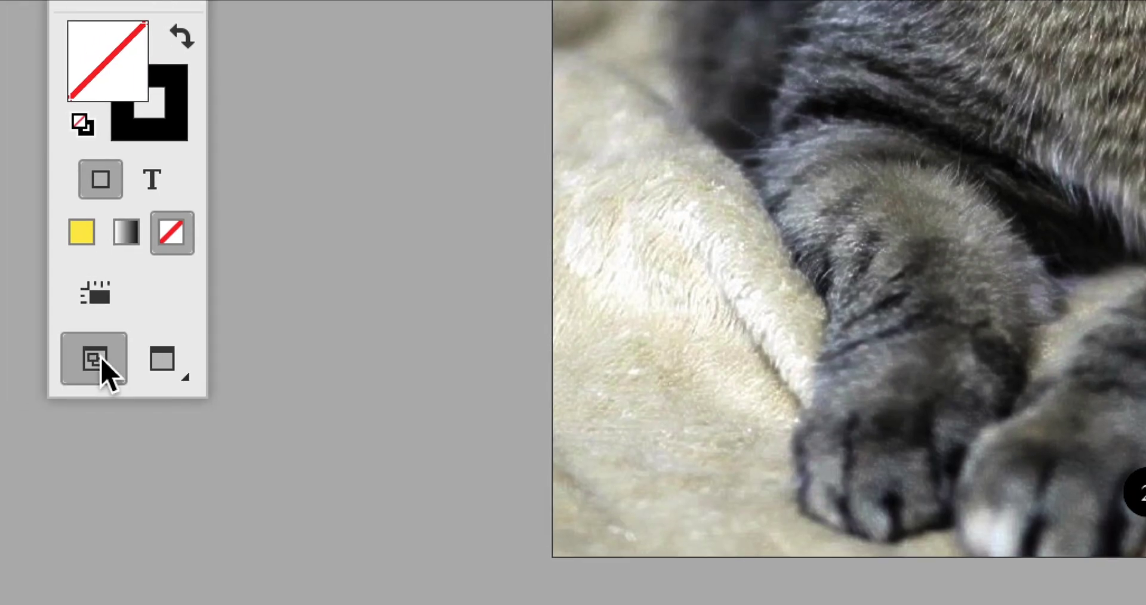
left_click(156, 363)
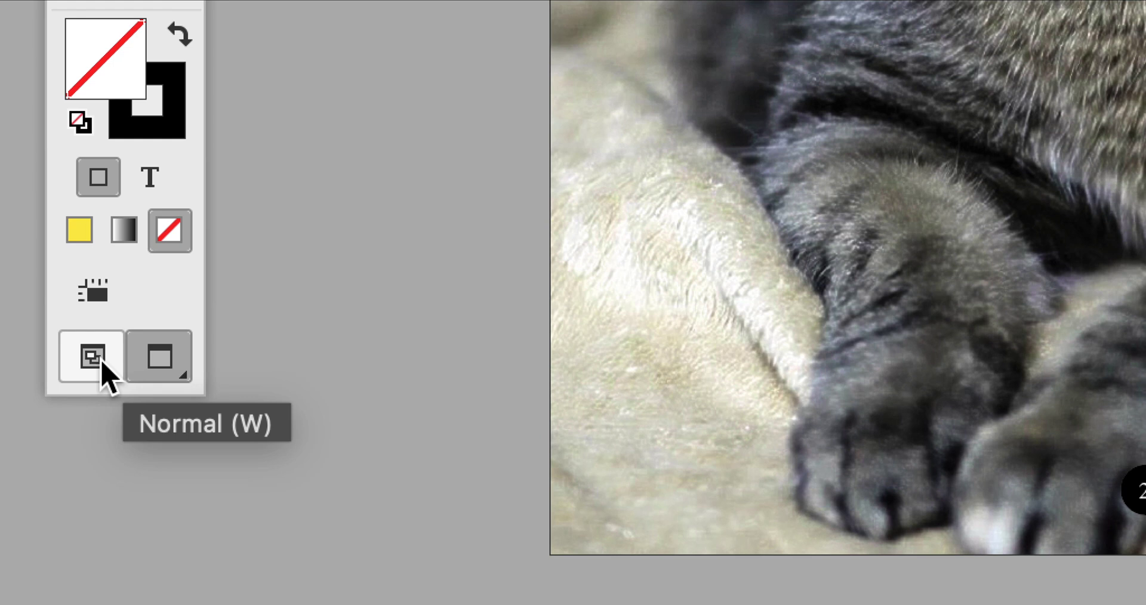
left_click(100, 361)
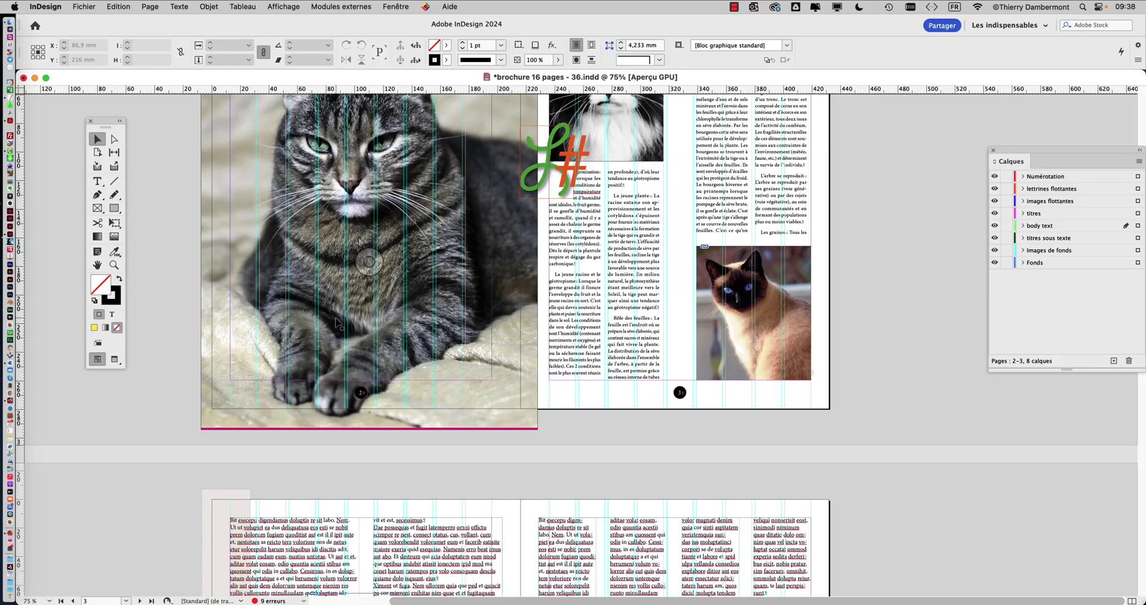
Move the Calques panel closer to page 3 and set the body text layer's colour to Bordeaux, trying Brun roux first.
left_click_drag(1054, 149, 911, 134)
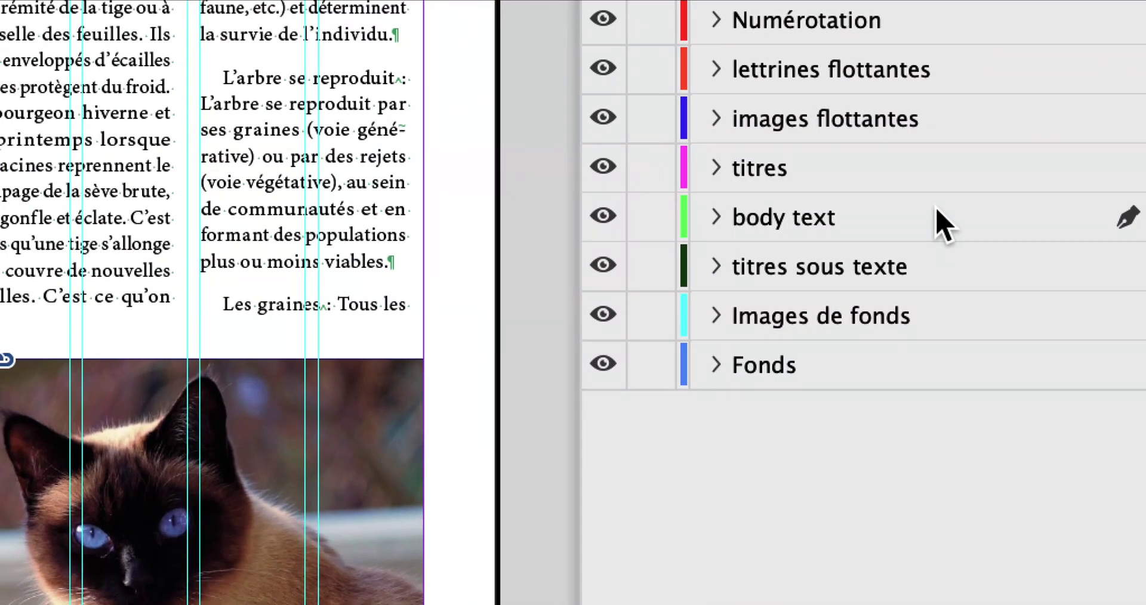
left_click(943, 224)
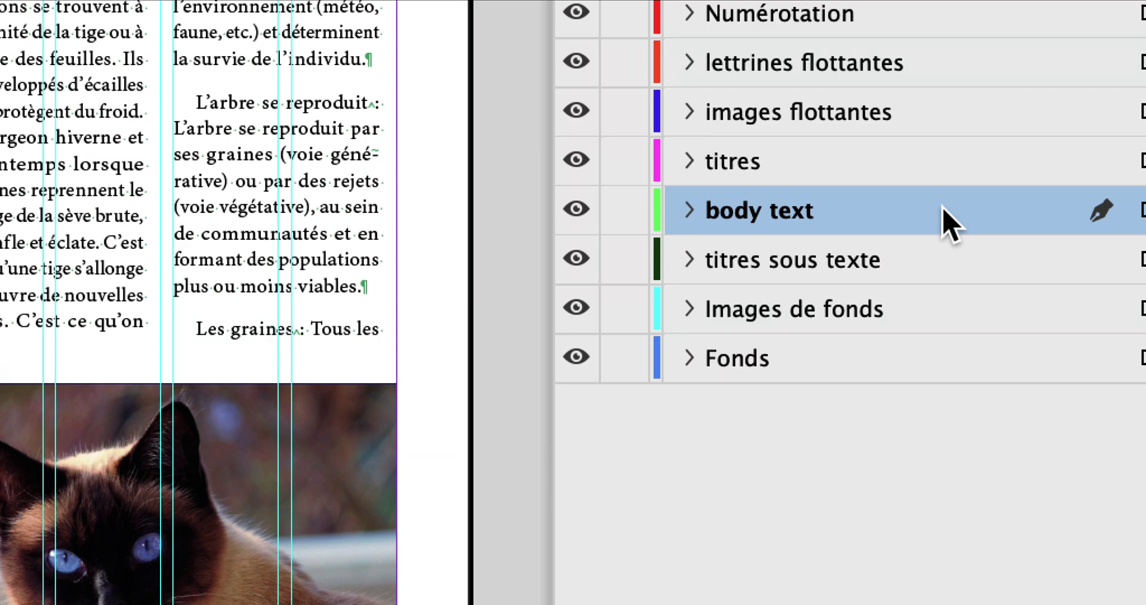
double_click(944, 209)
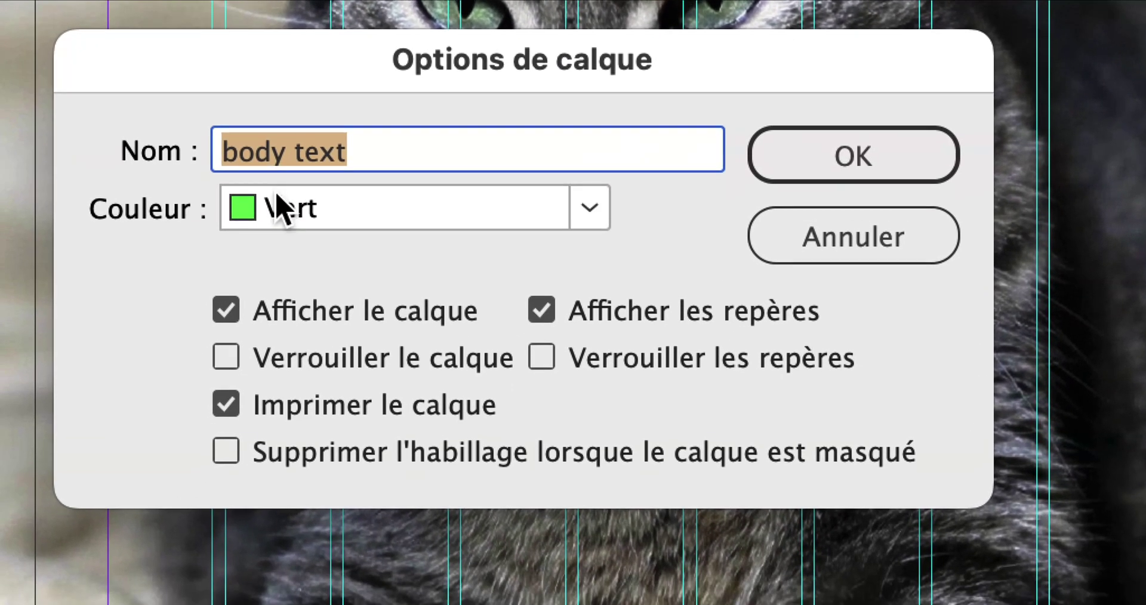
left_click(214, 288)
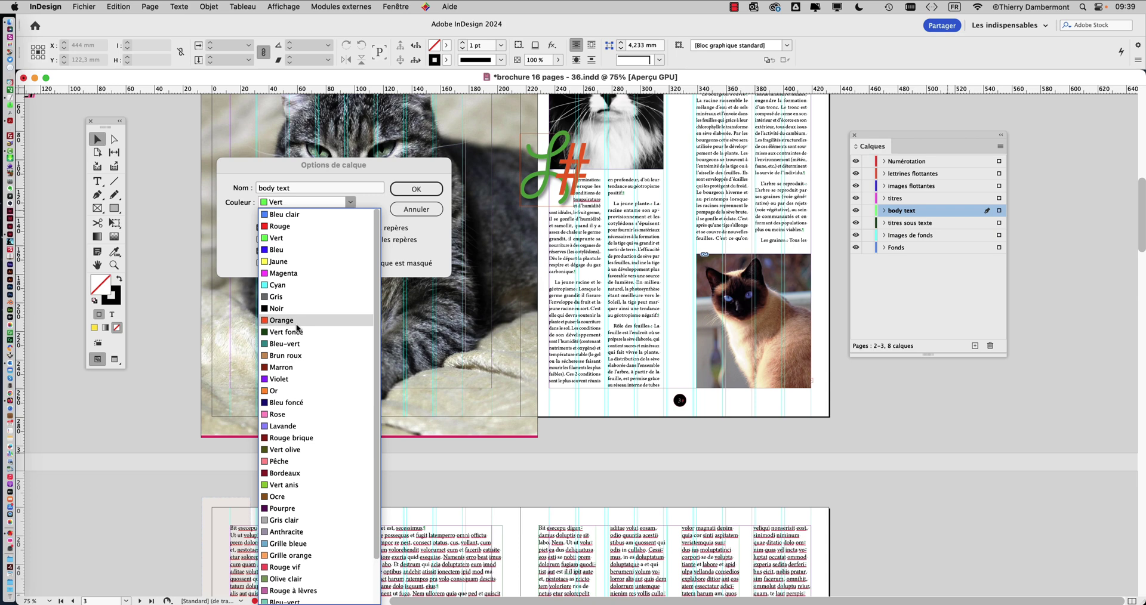
left_click(305, 356)
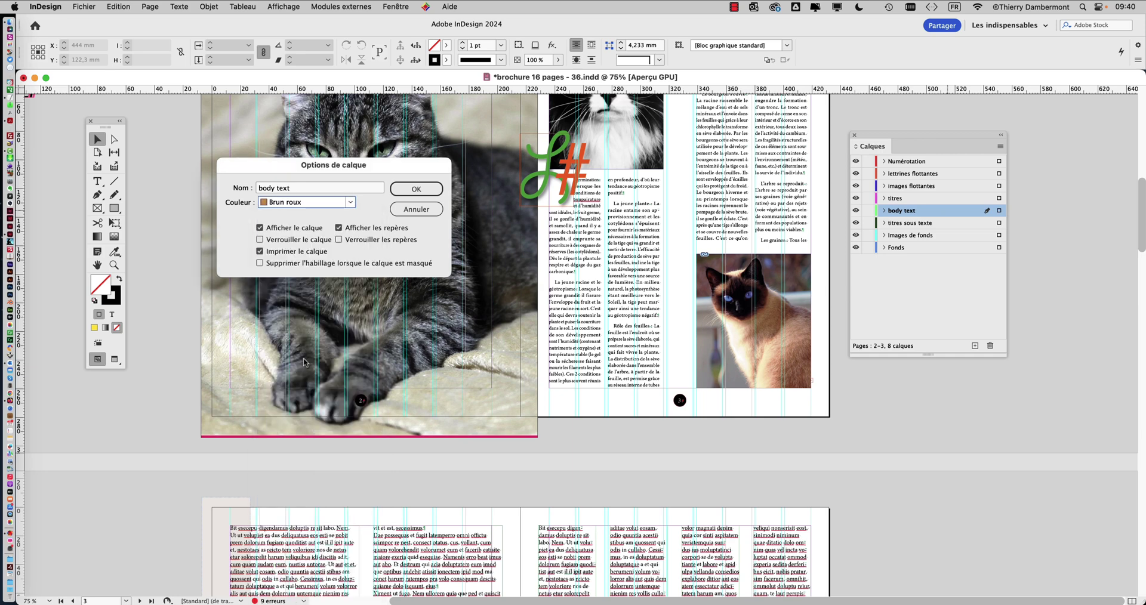
left_click(305, 206)
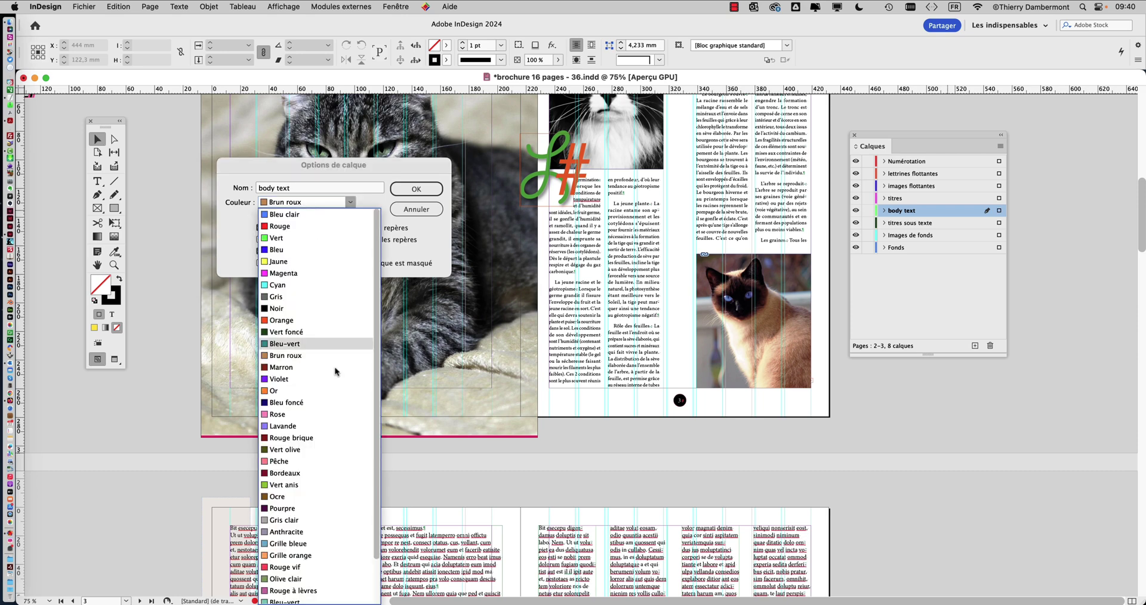
left_click(308, 473)
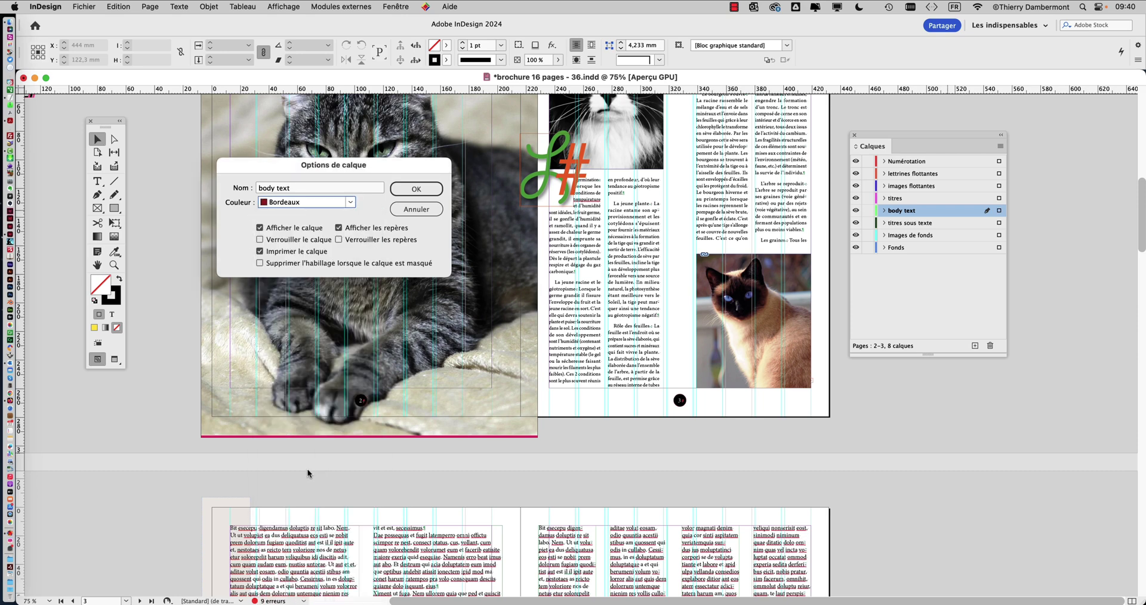
key("alt")
left_click(826, 134)
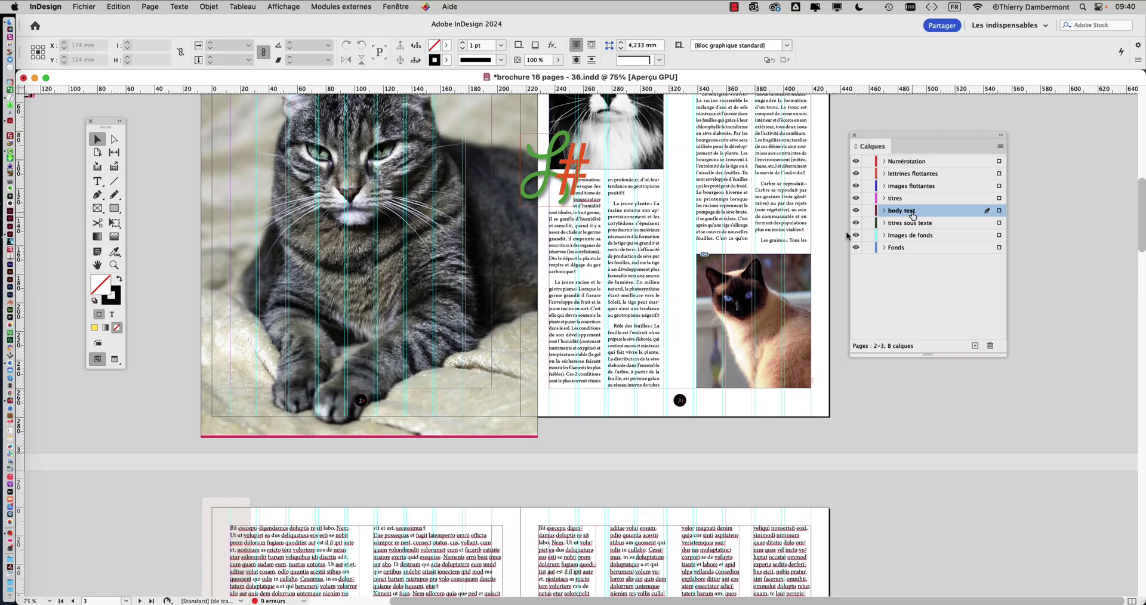
Select the third and fourth text columns on page 3 in turn to check their frame colour, leaving nothing selected.
scroll(352, 363, "up", 4)
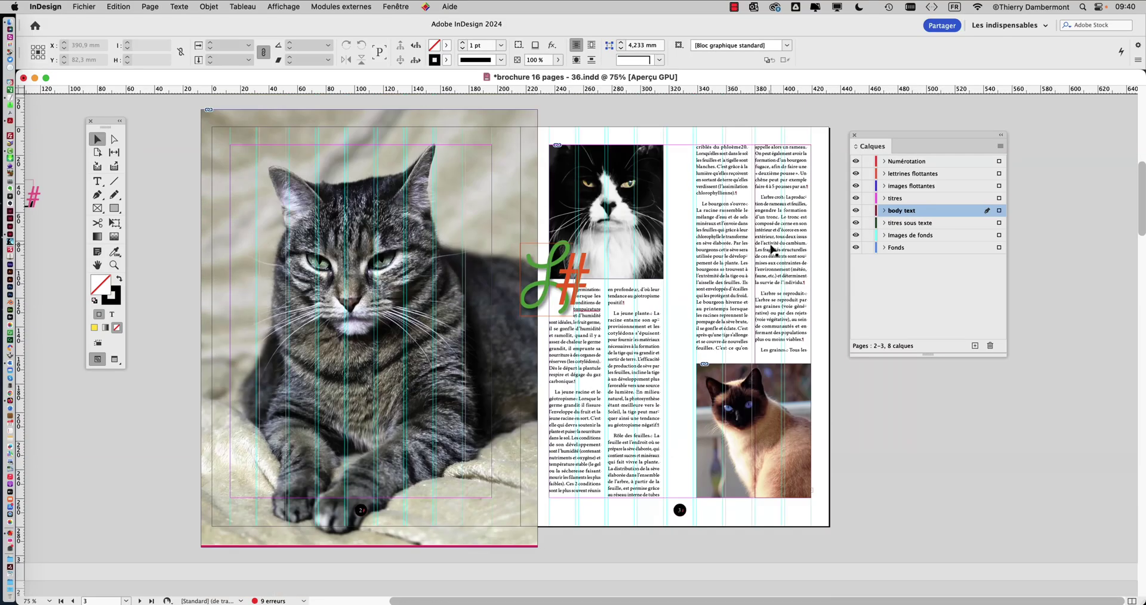
left_click(719, 168)
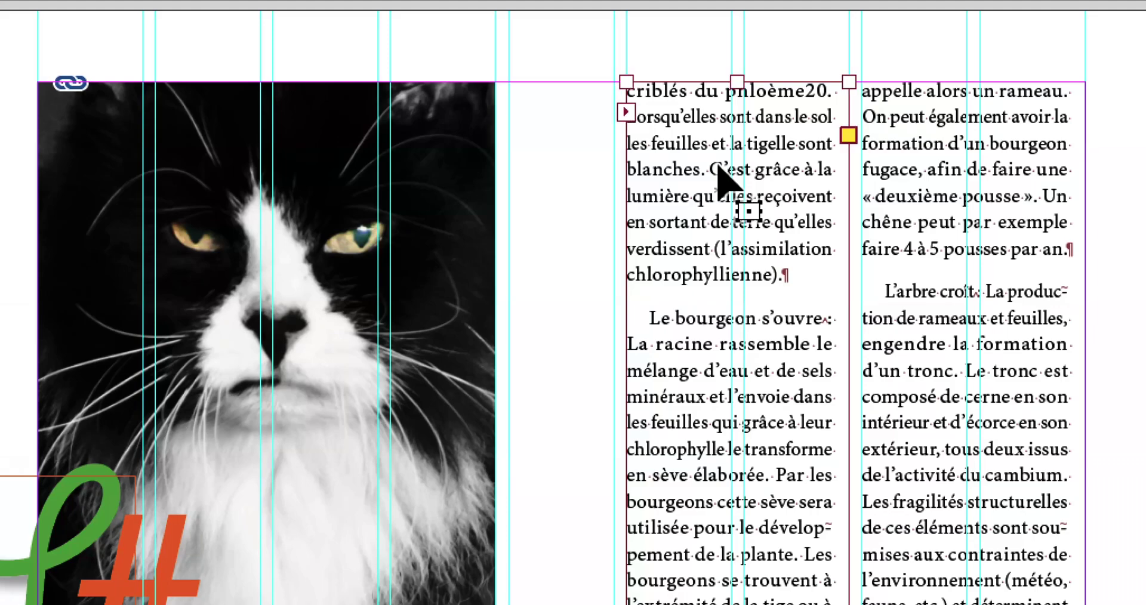
left_click(905, 214)
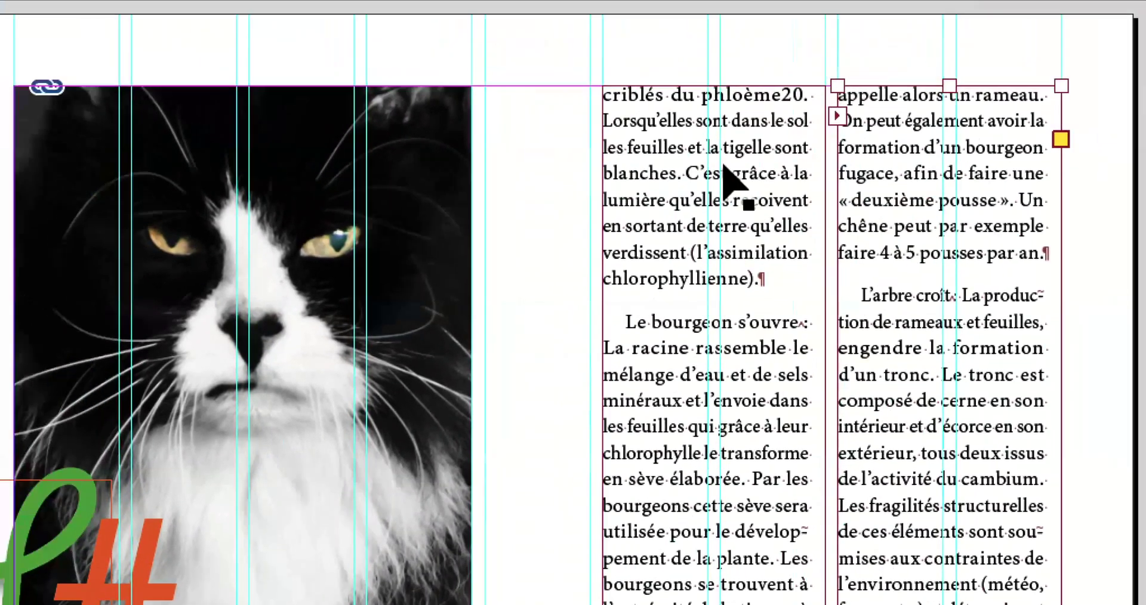
left_click(598, 126)
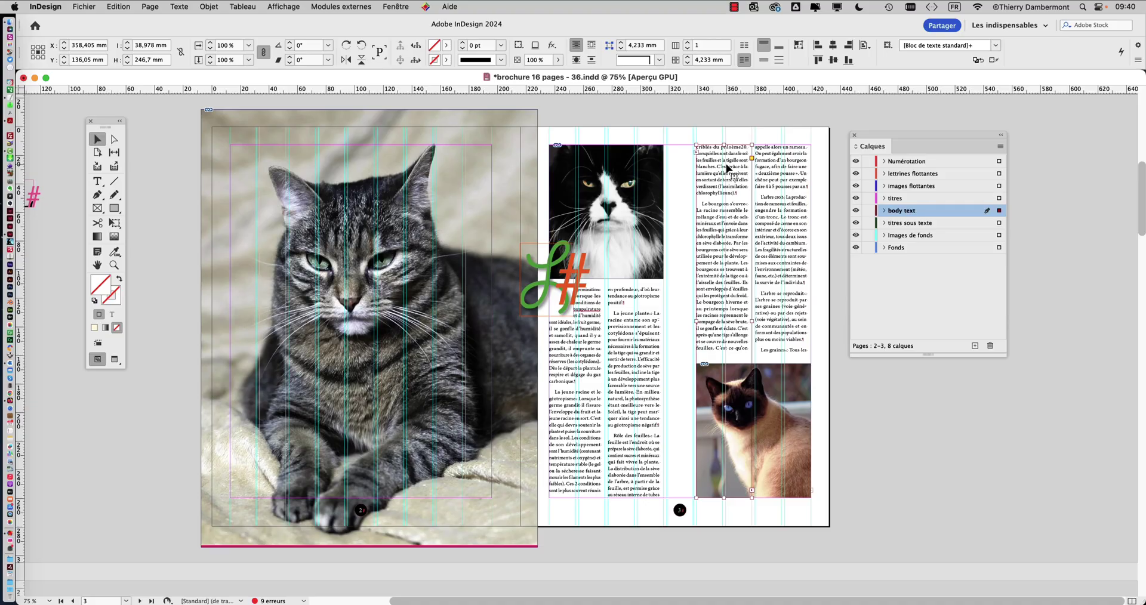
left_click(891, 119)
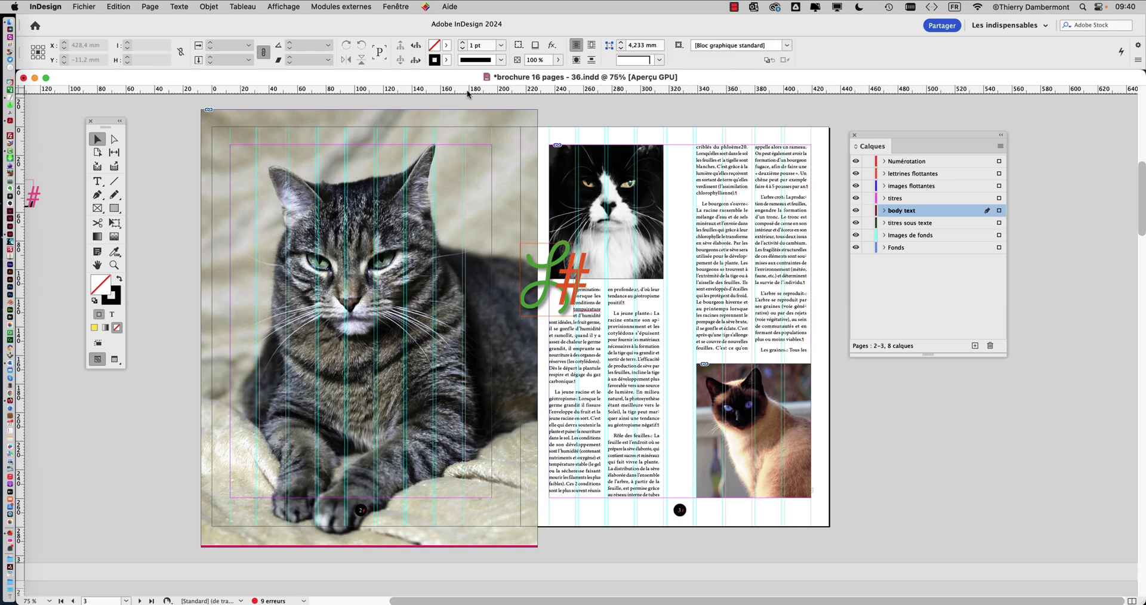
Save the document as a new version named brochure 16 pages - 37.indd in the brochure folder.
left_click(84, 6)
left_click(115, 105)
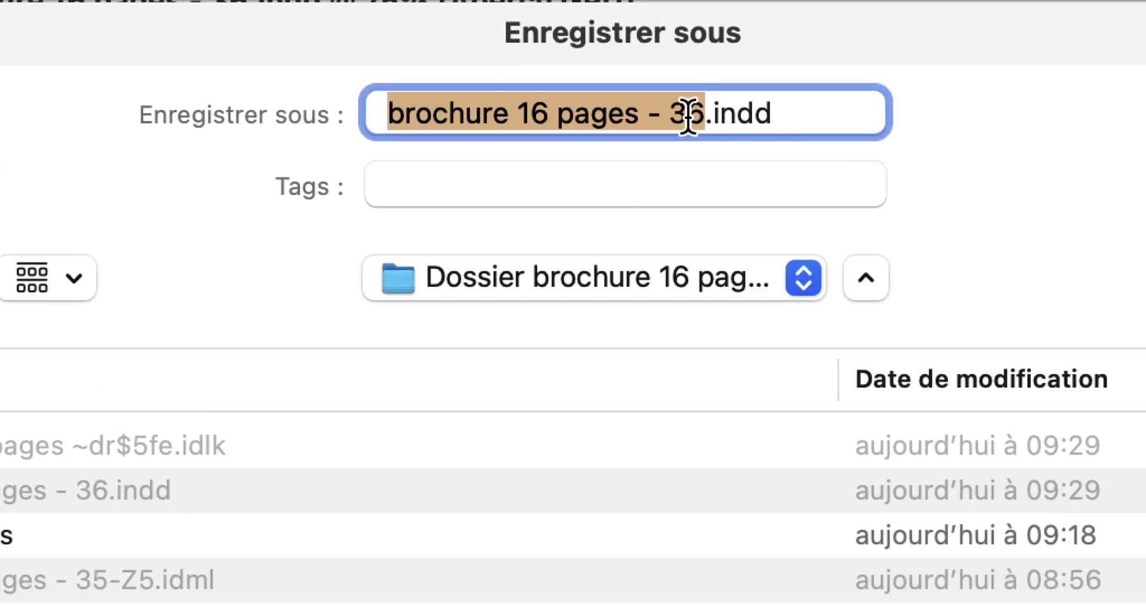
left_click(687, 114)
left_click_drag(687, 115, 703, 116)
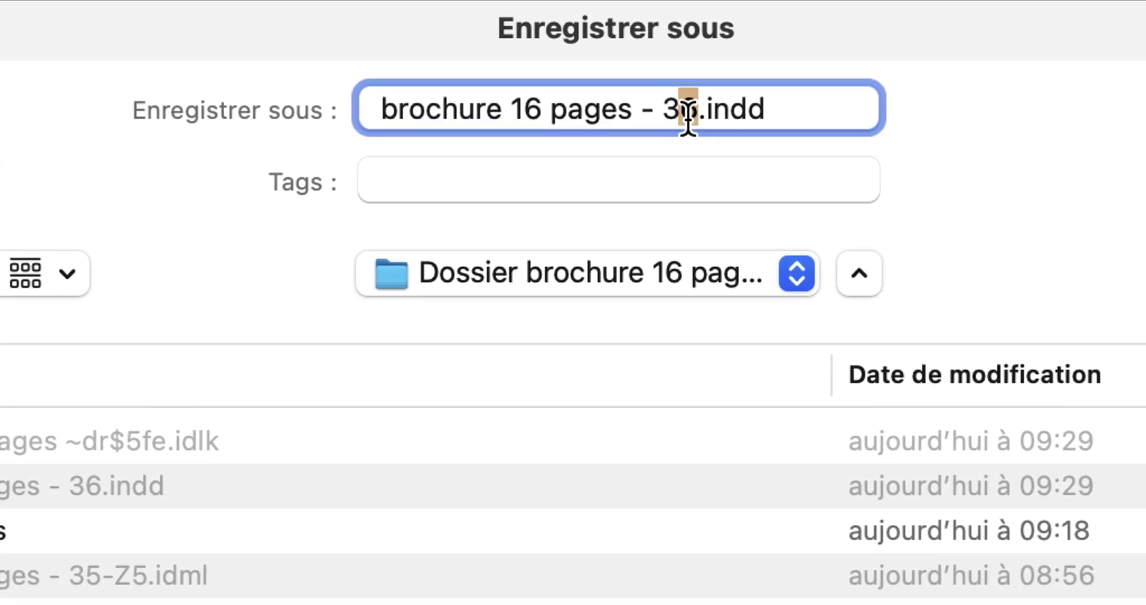
type("7")
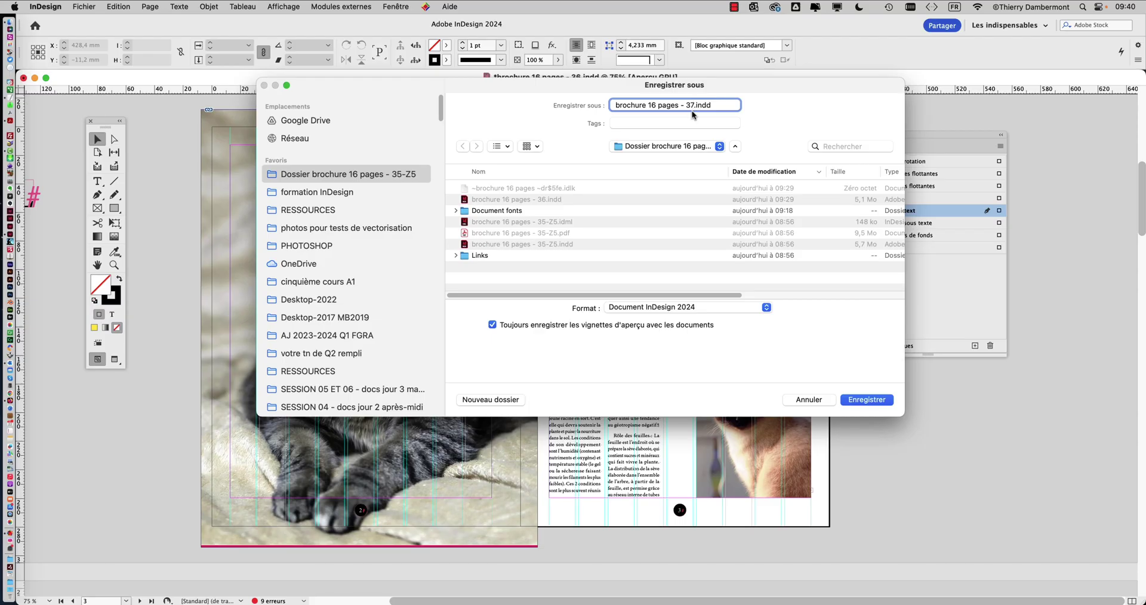
left_click(877, 400)
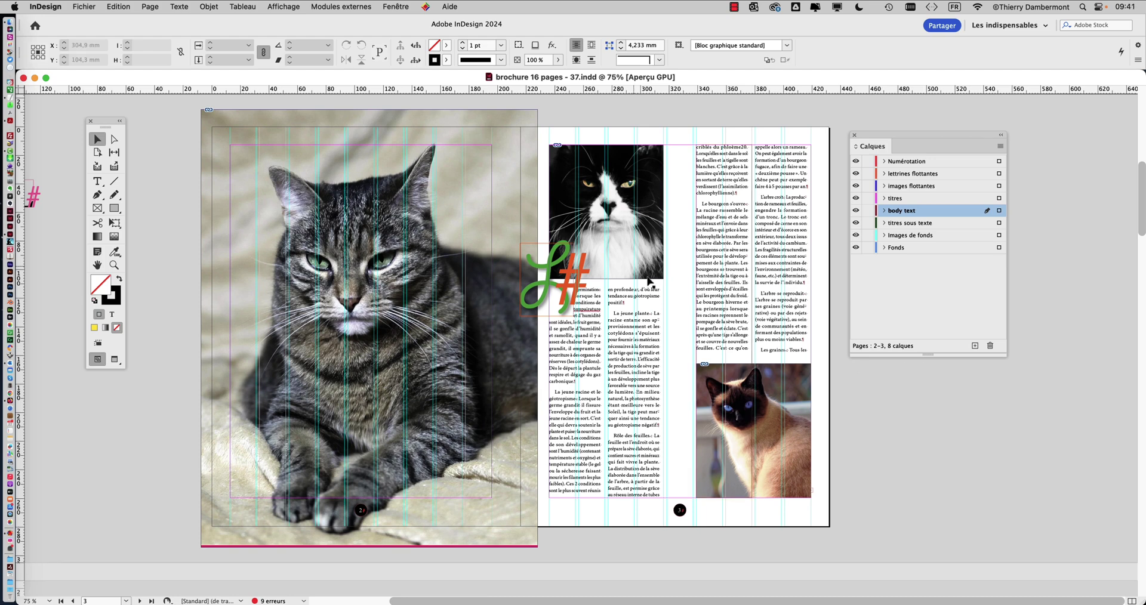
Select the cat image on page 2 and expand the Links folder of Dossier brochure 16 pages - 35-Z5 in a new Finder window.
left_click(332, 200)
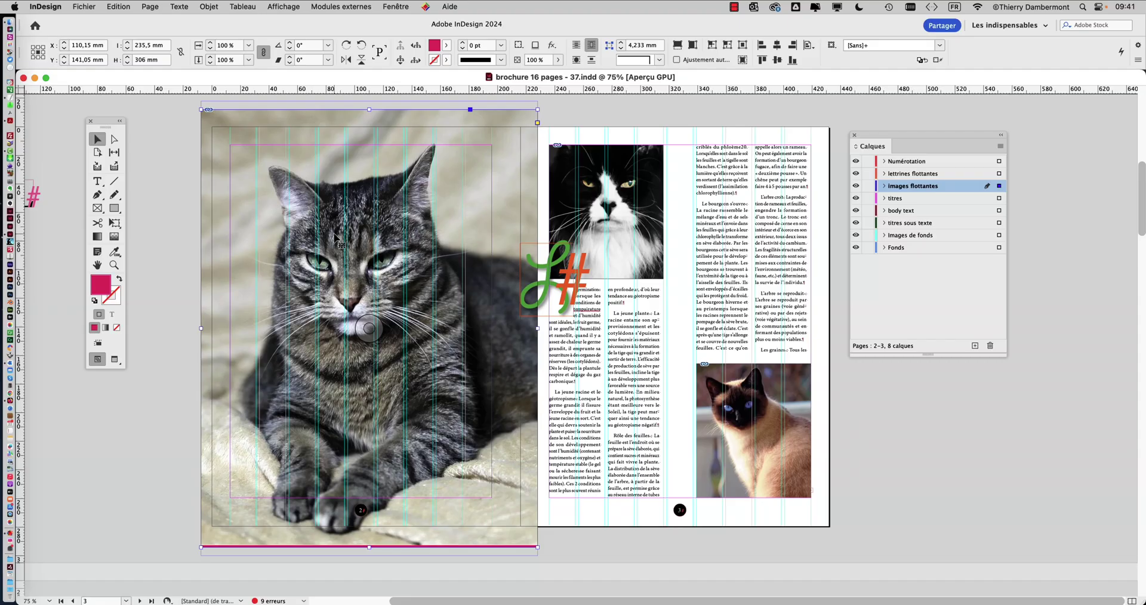
key("super+Tab")
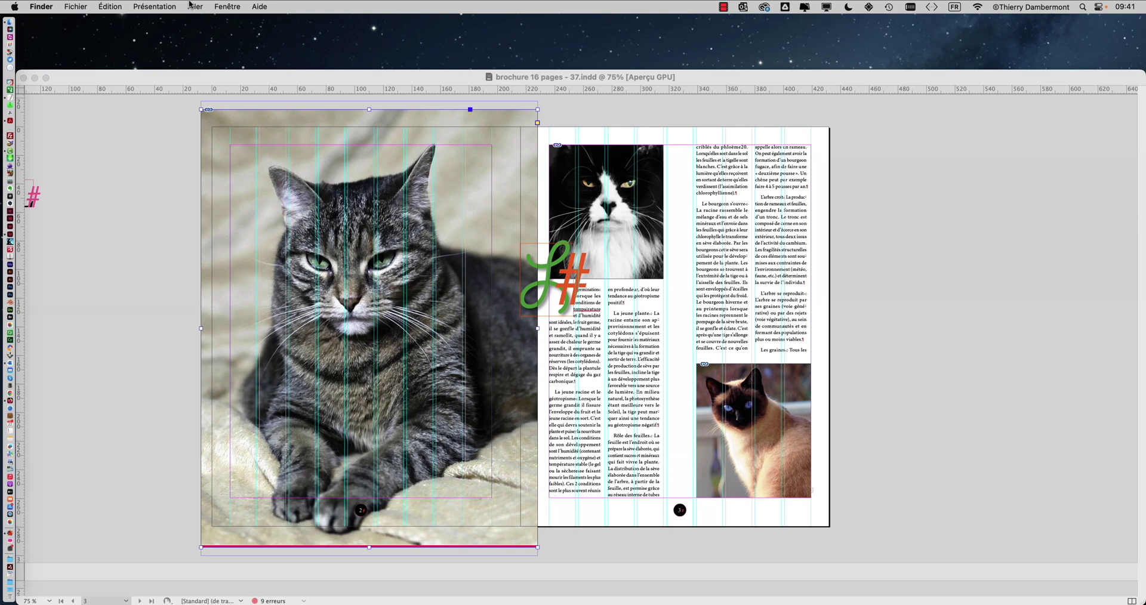
left_click(76, 7)
left_click(104, 23)
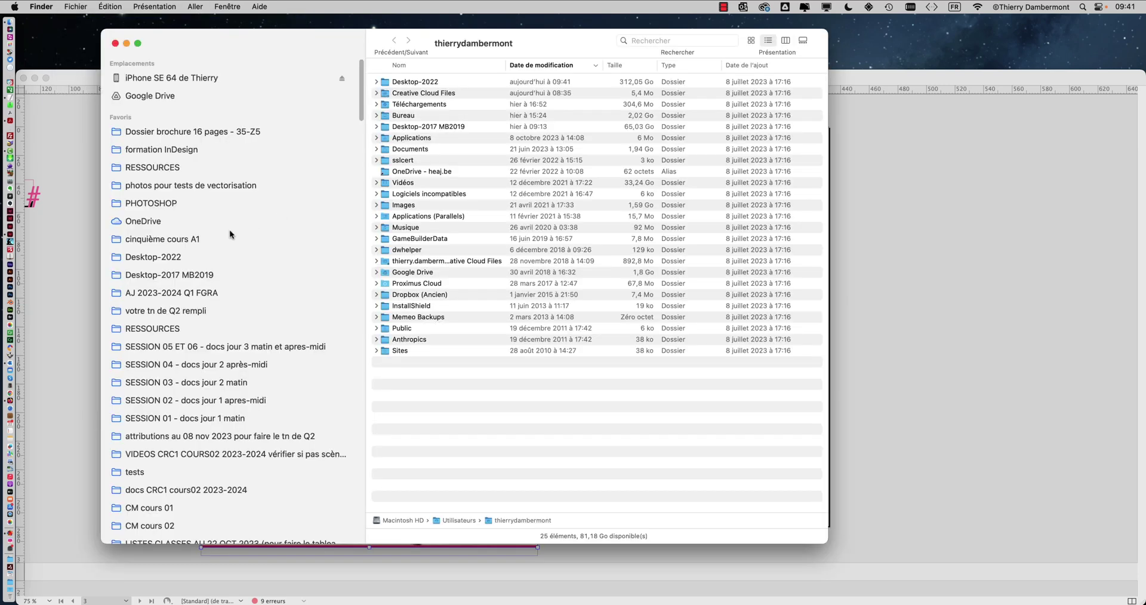
left_click(203, 150)
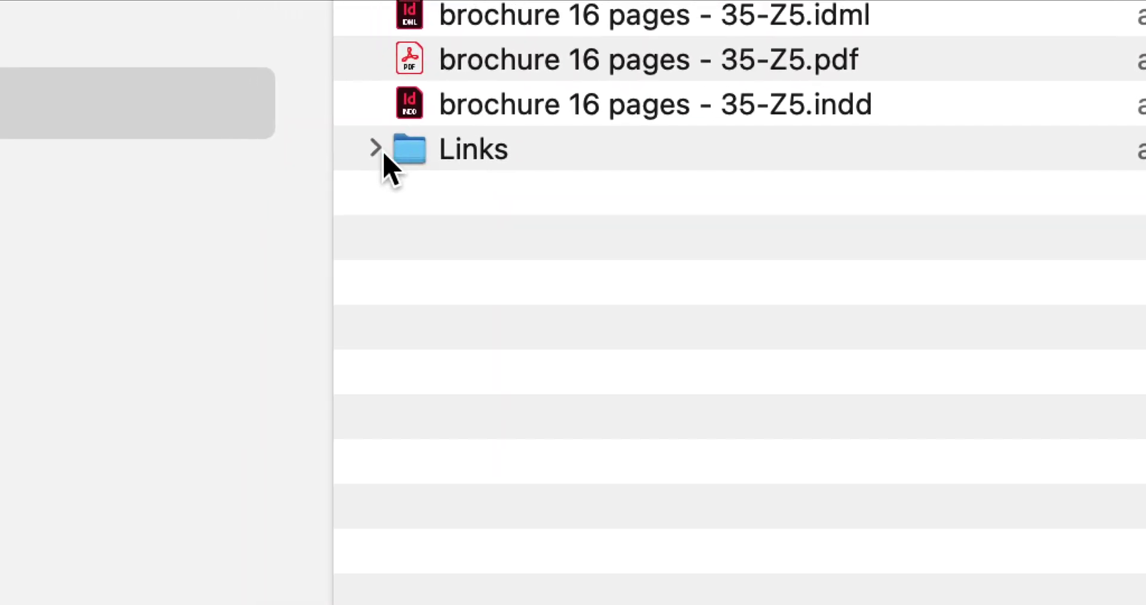
left_click(278, 287)
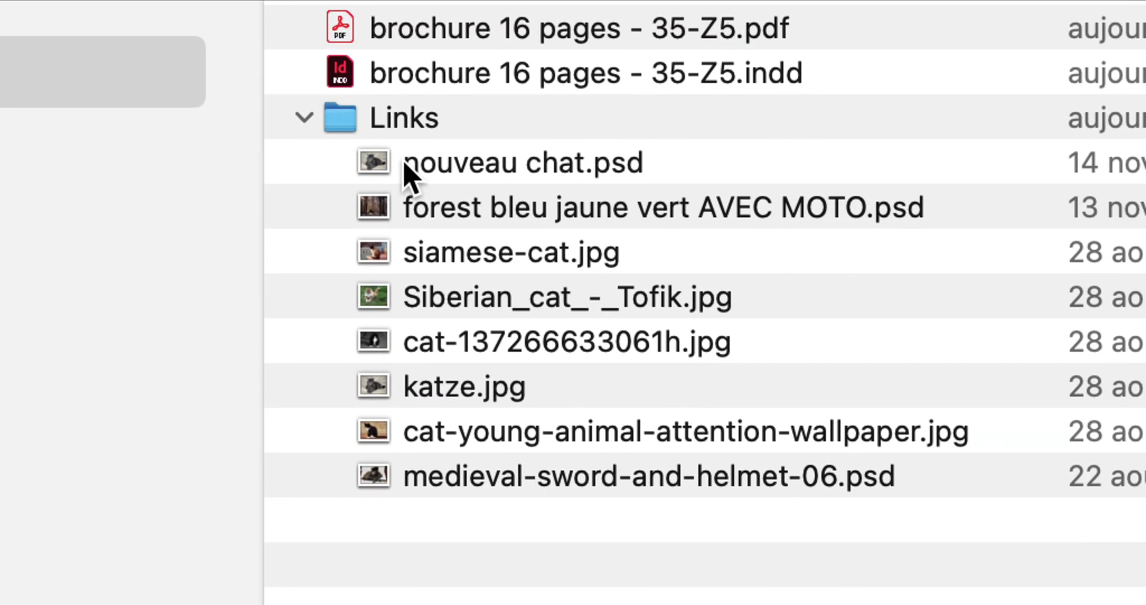
Highlight katze.jpg and nouveau chat.psd among the linked images, collapse the Links folder and close the Finder window.
left_click(506, 201)
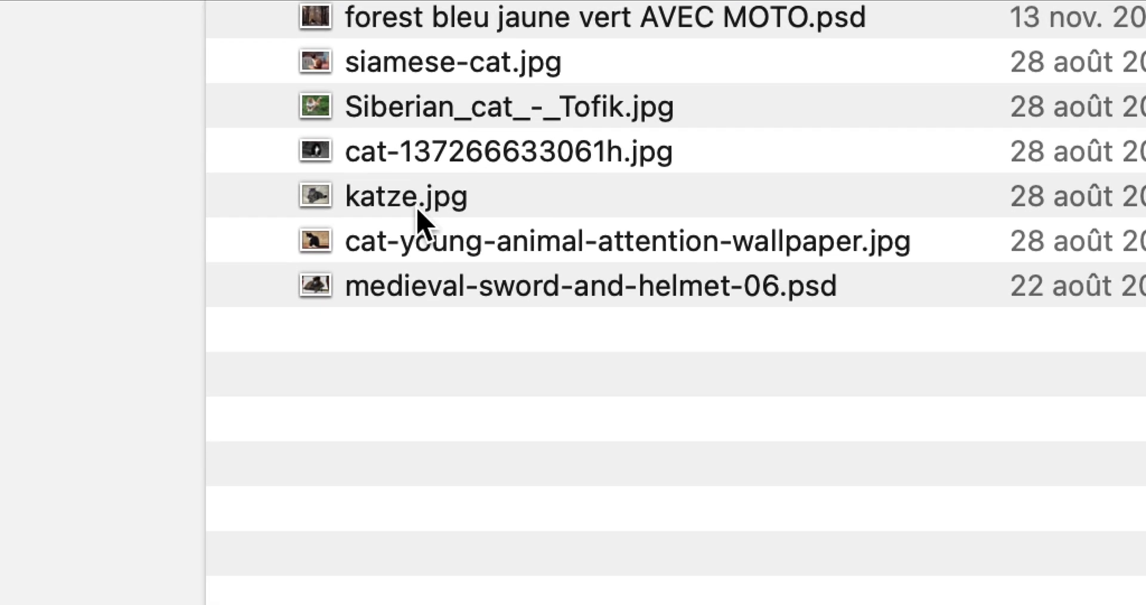
left_click(473, 385)
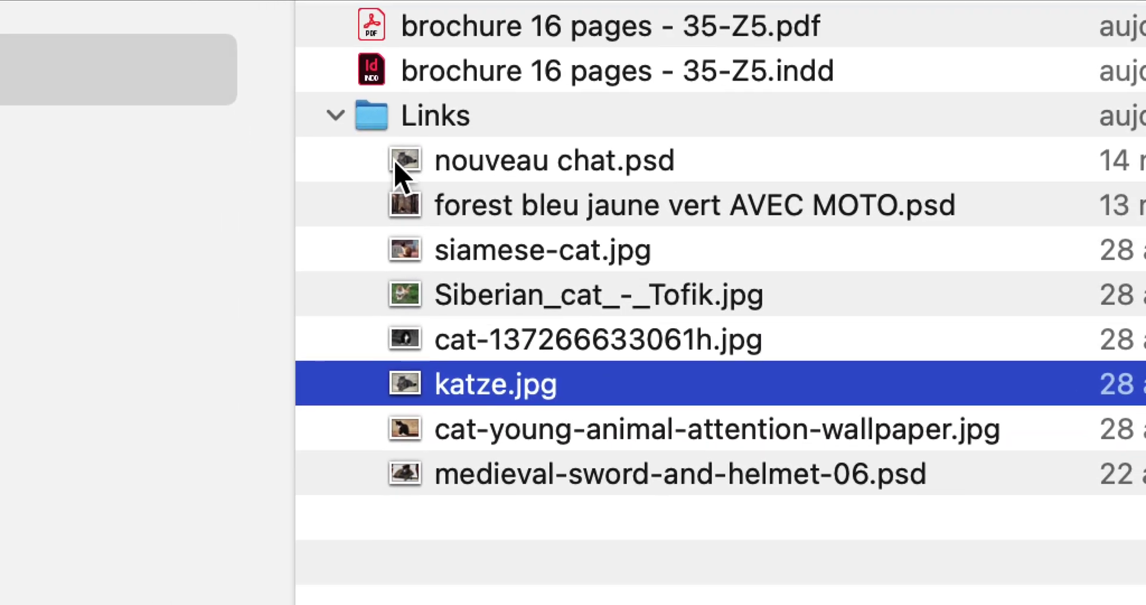
left_click(409, 191)
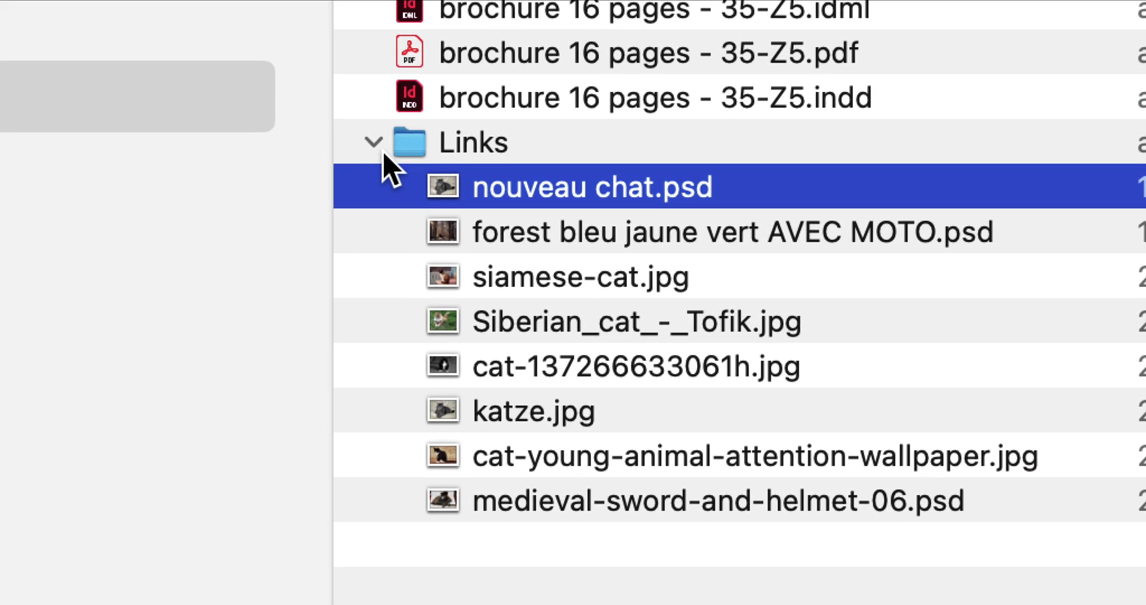
left_click(333, 113)
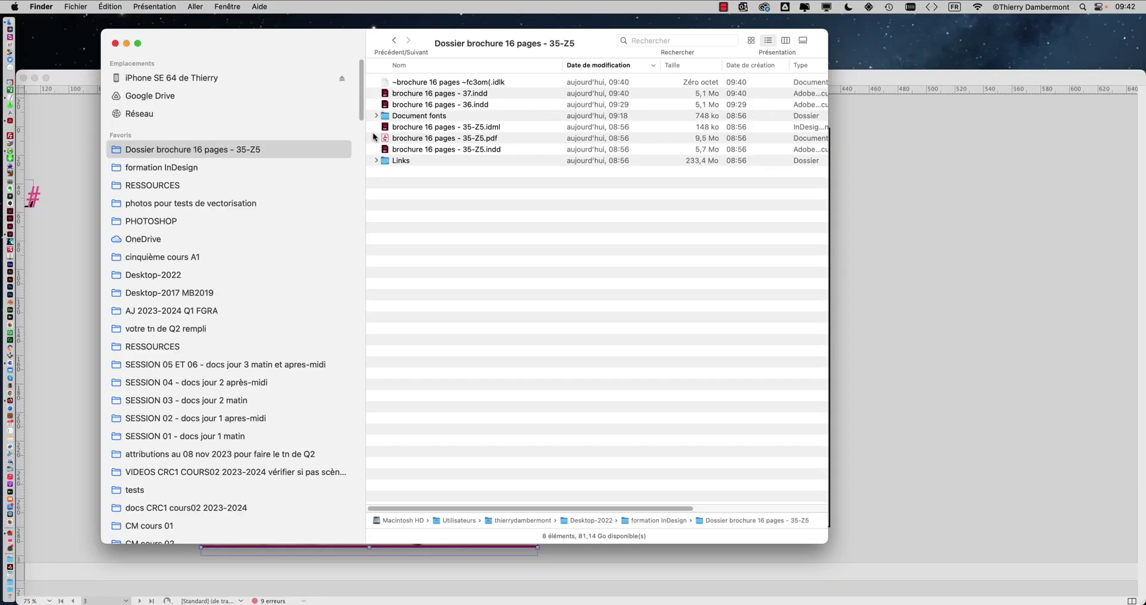
left_click(117, 39)
Switch to the brochure document and open the cat image on page 2 for editing in Adobe Photoshop 2024 (25.1).
left_click(174, 82)
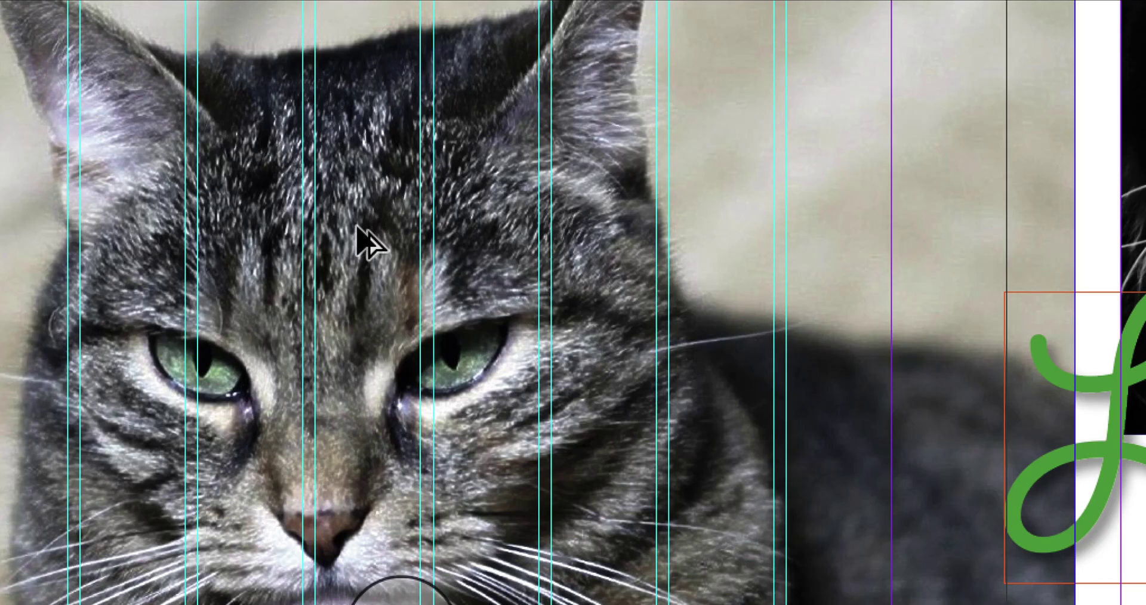
right_click(357, 226)
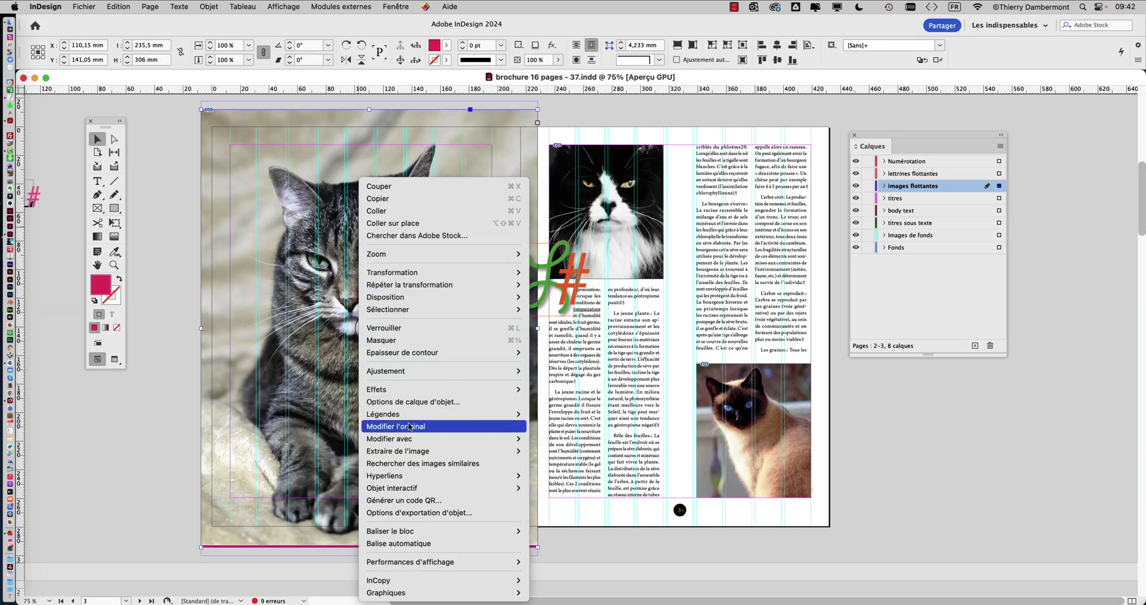
mouse_move(395, 441)
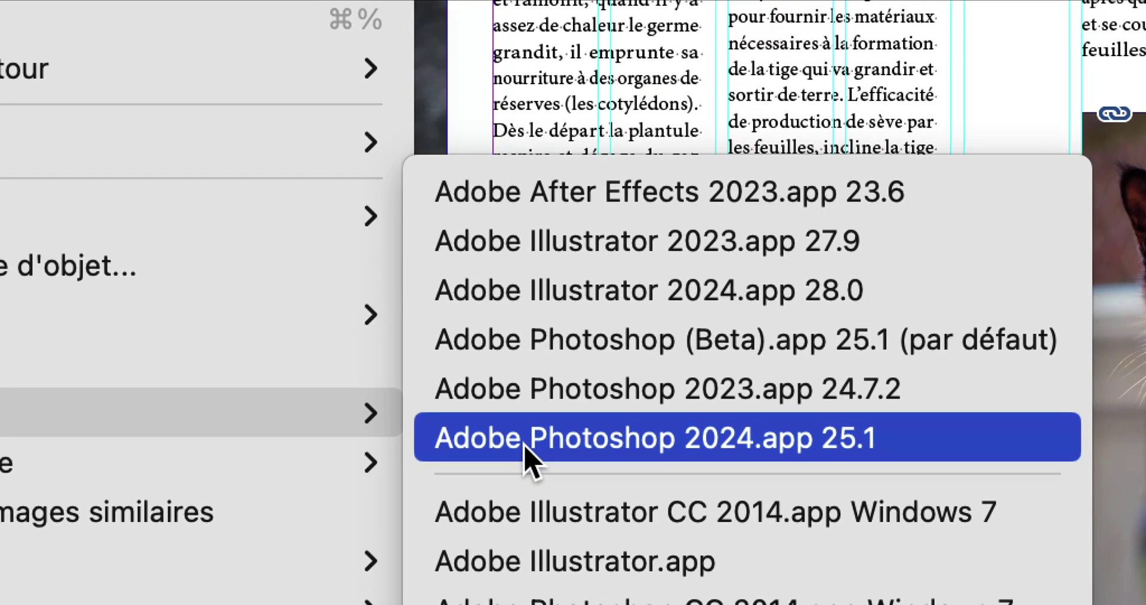
left_click(524, 445)
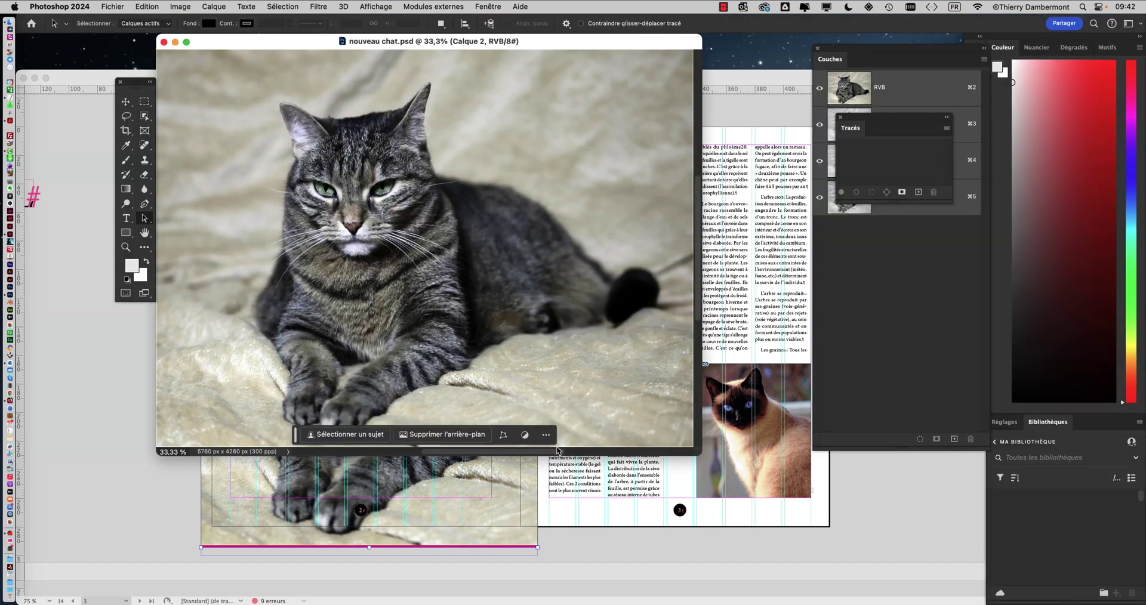
Show nouveau chat.psd in full-screen mode with menu bar, move the image freely around the canvas, and fit it to the screen.
key("f")
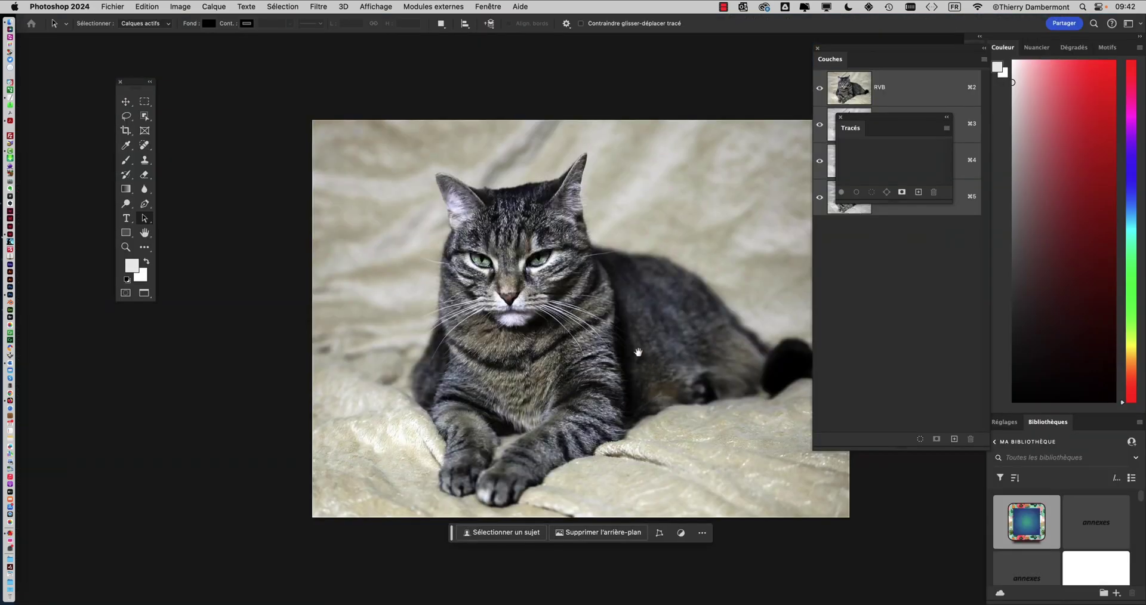
left_click_drag(637, 350, 527, 325)
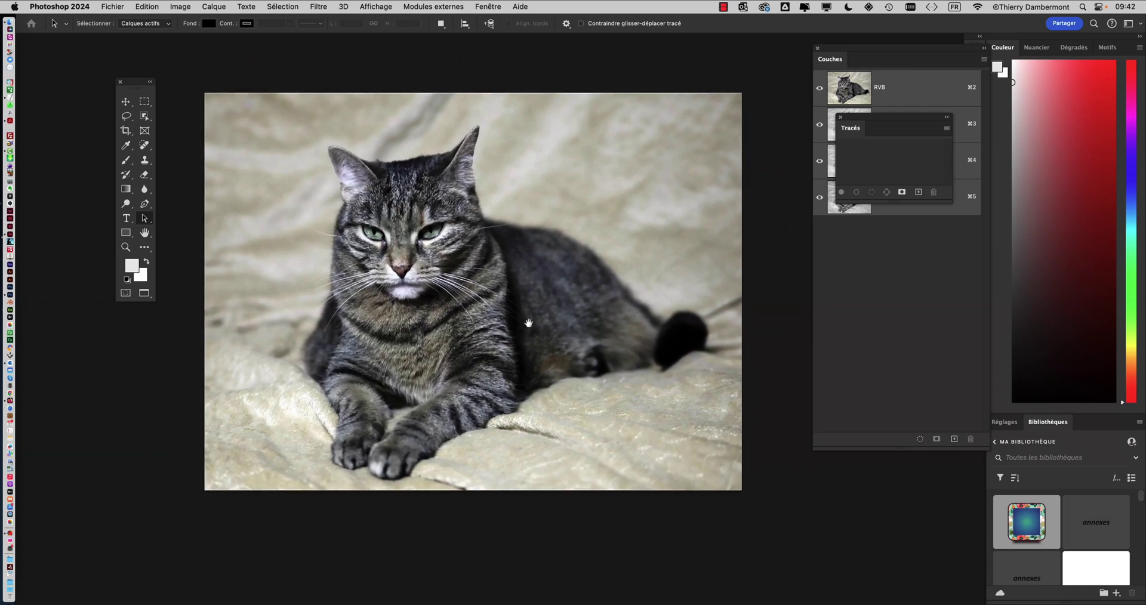
key("super+0")
scroll(455, 286, "up", 3)
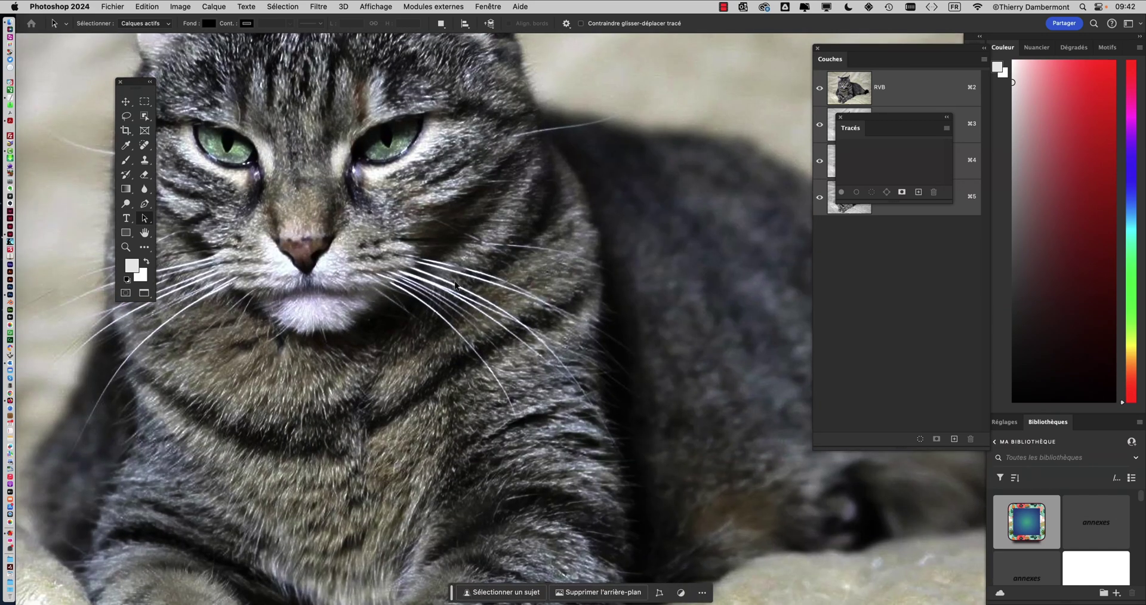
scroll(455, 286, "down", 4)
left_click_drag(506, 266, 498, 298)
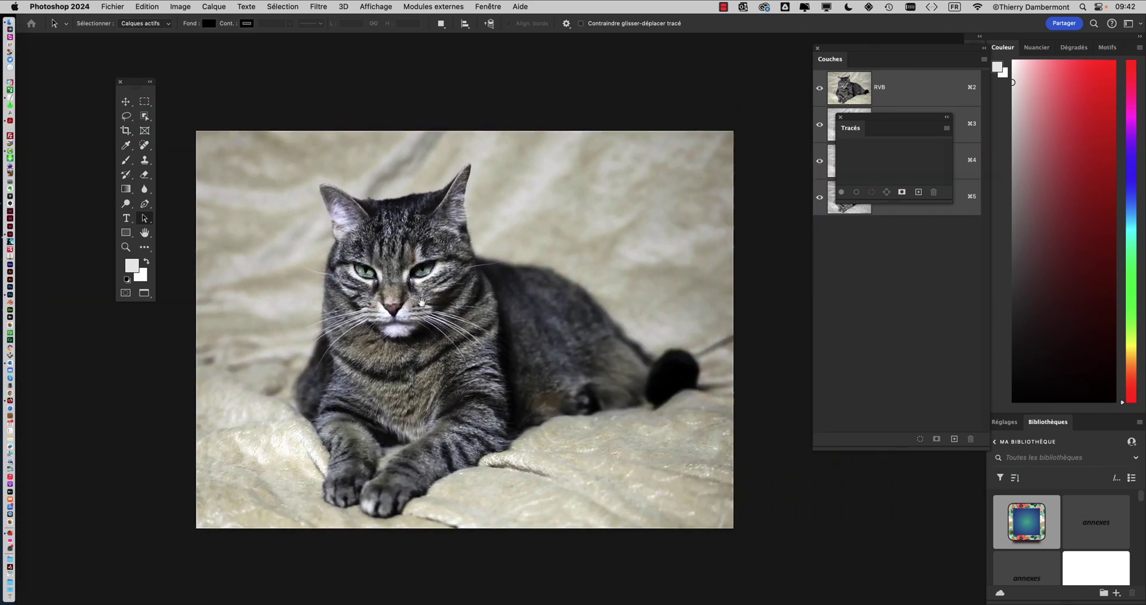
left_click_drag(335, 301, 406, 278)
left_click_drag(512, 346, 771, 432)
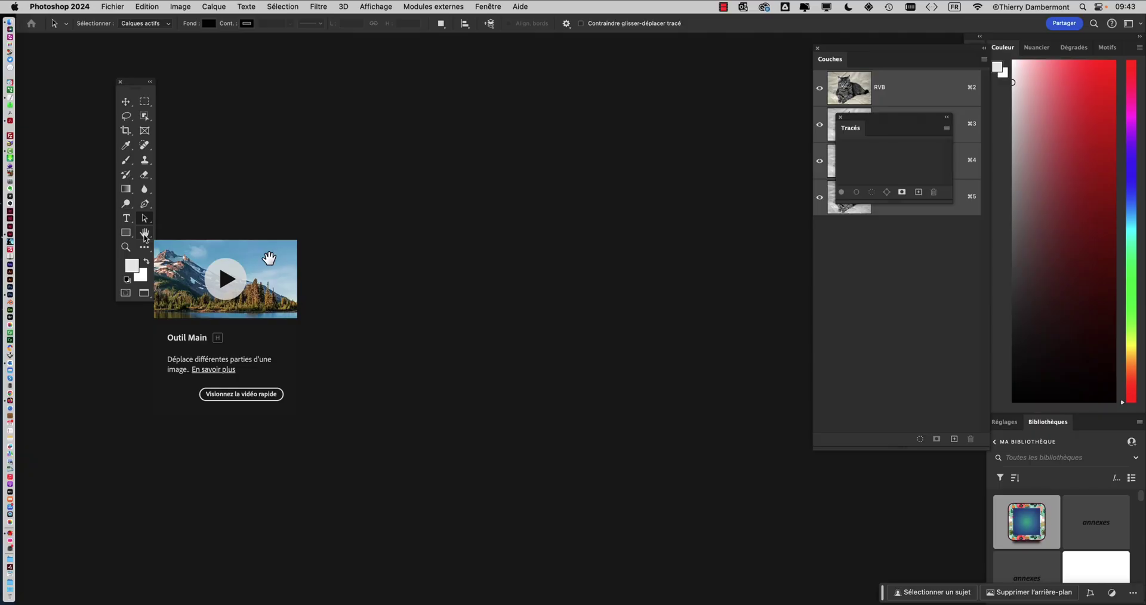
double_click(144, 234)
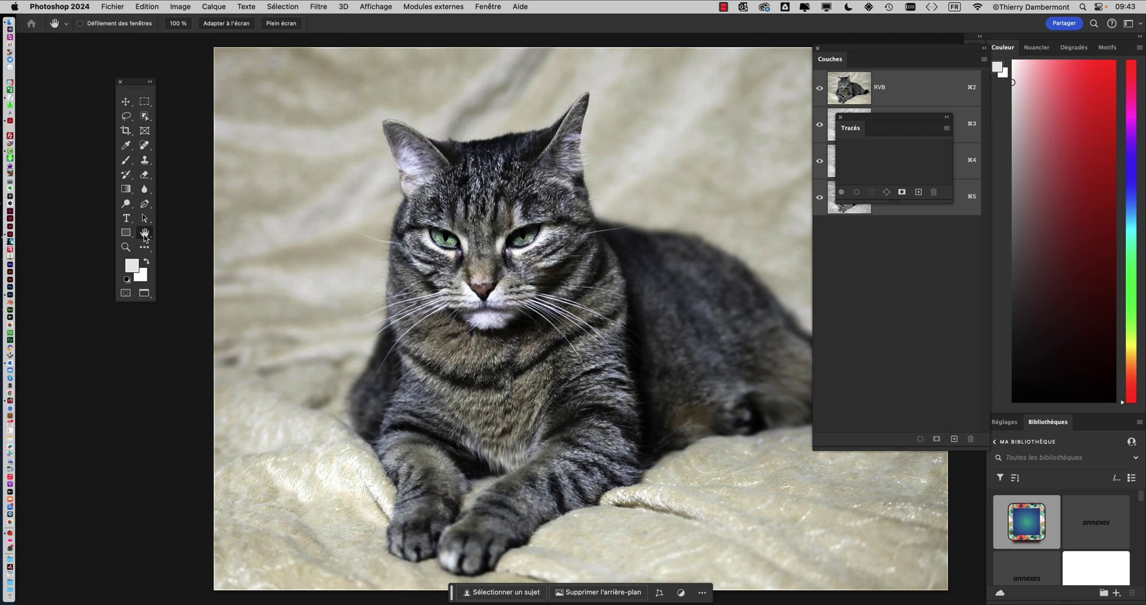
Hide every Photoshop panel except the toolbox and move the toolbox clear of the cat image.
key("super+Tab")
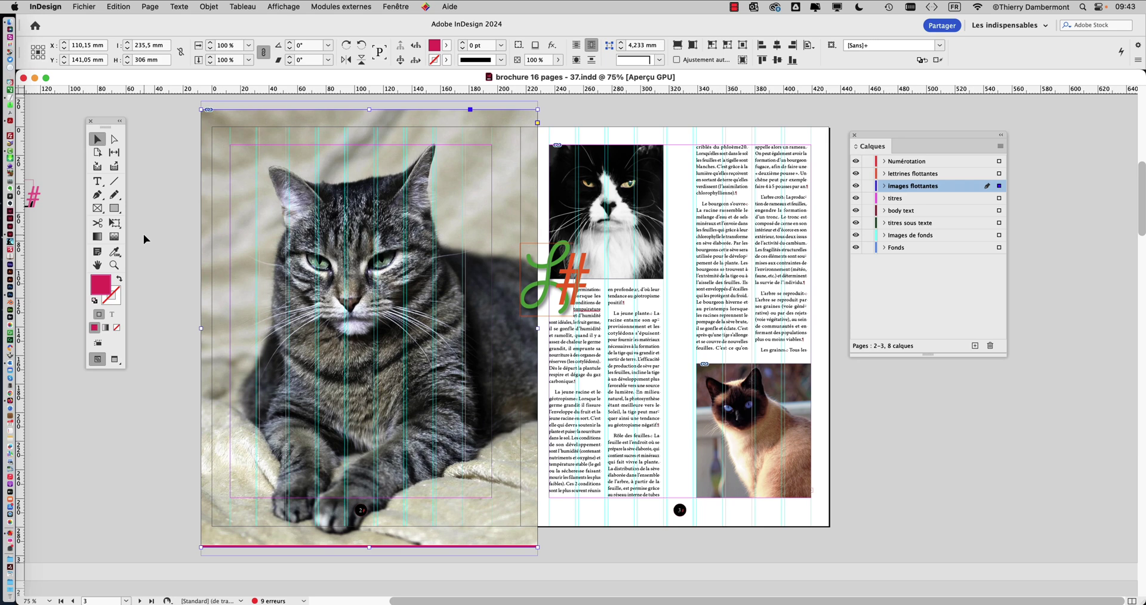
key("super+Tab")
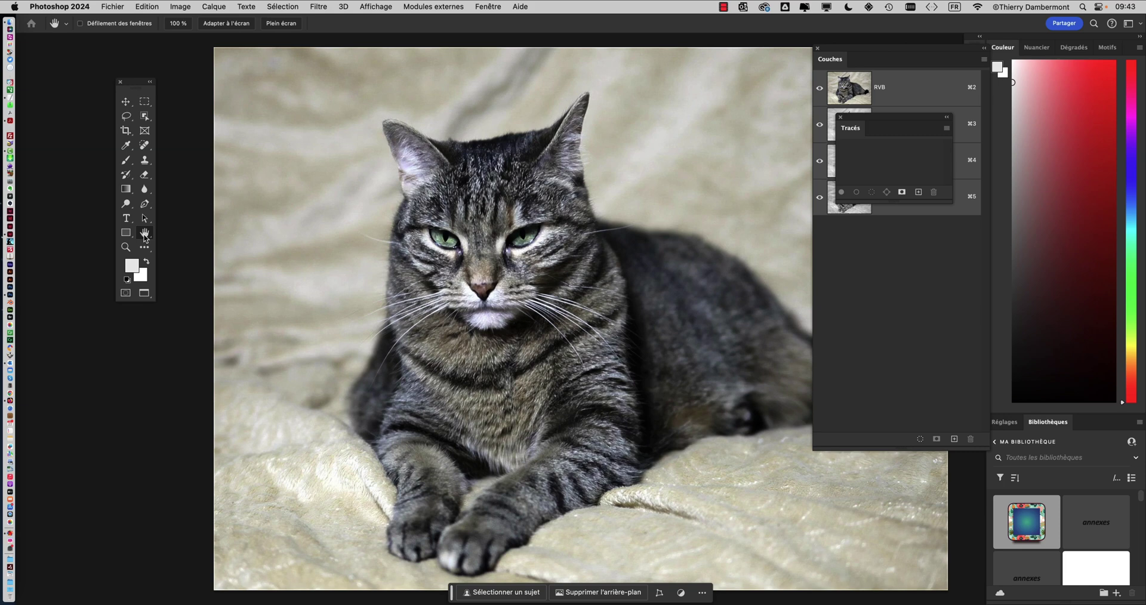
scroll(247, 318, "right", 3)
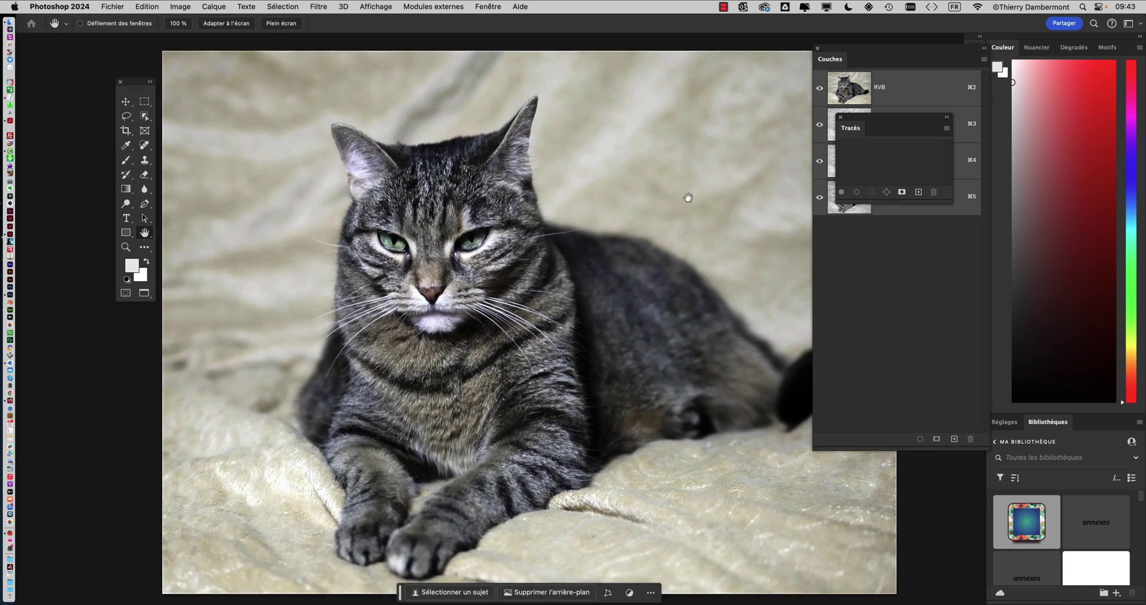
key("shift+Tab")
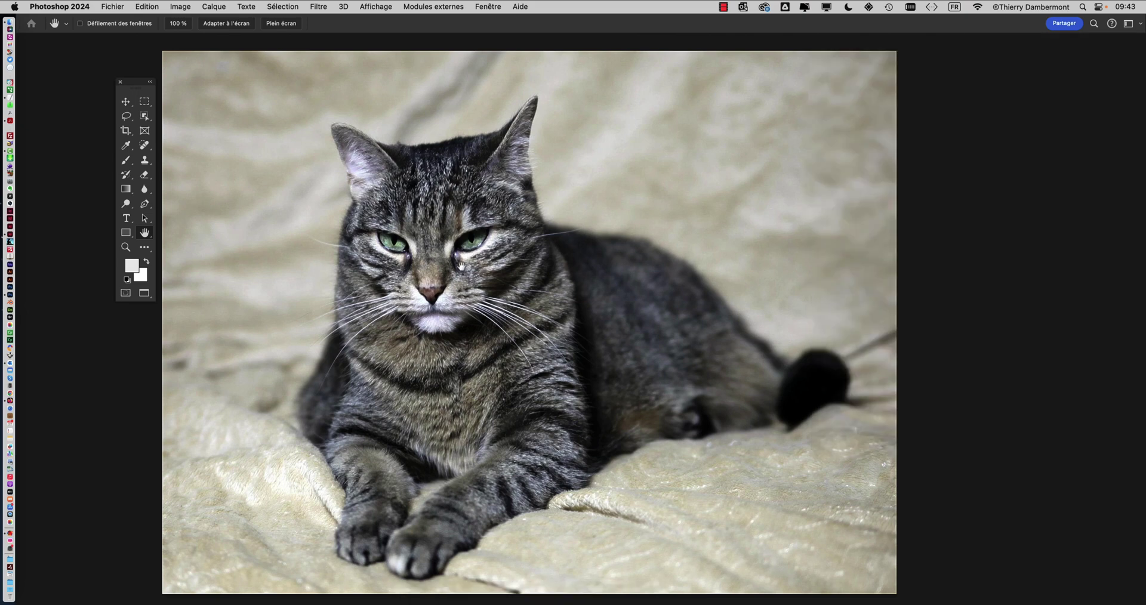
left_click_drag(138, 83, 85, 72)
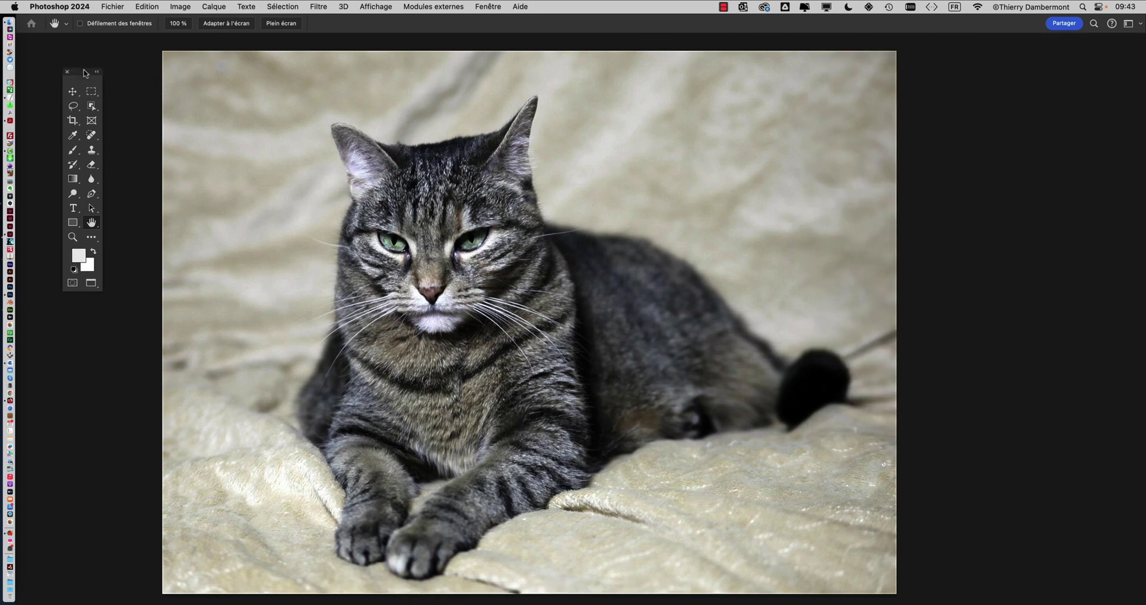
Display the Calques (Layers) panel and return to the cat image in Photoshop.
left_click(486, 7)
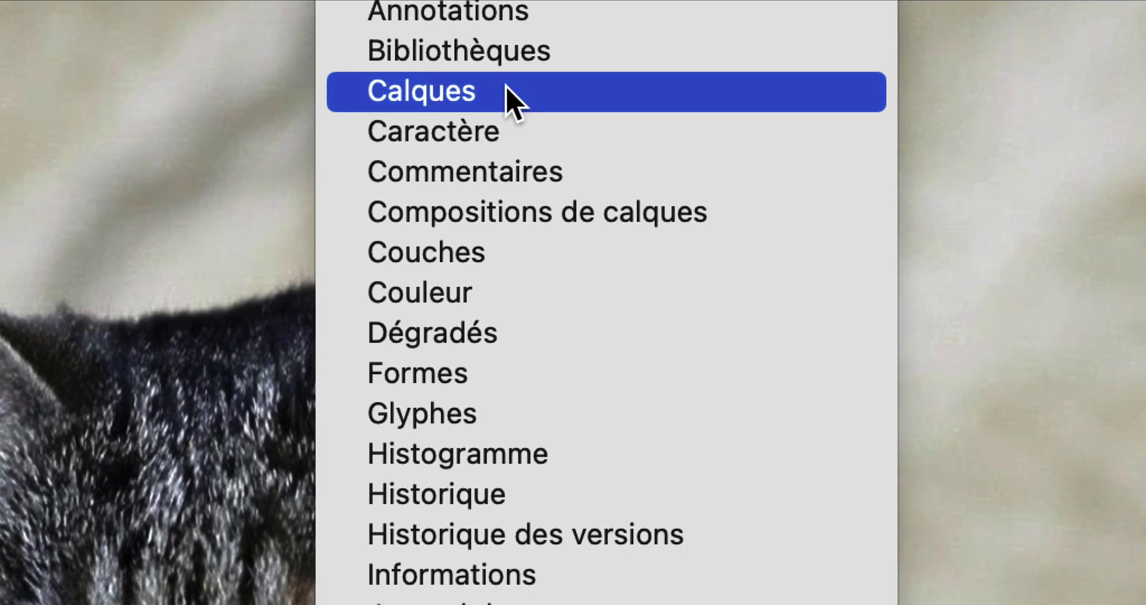
left_click(501, 92)
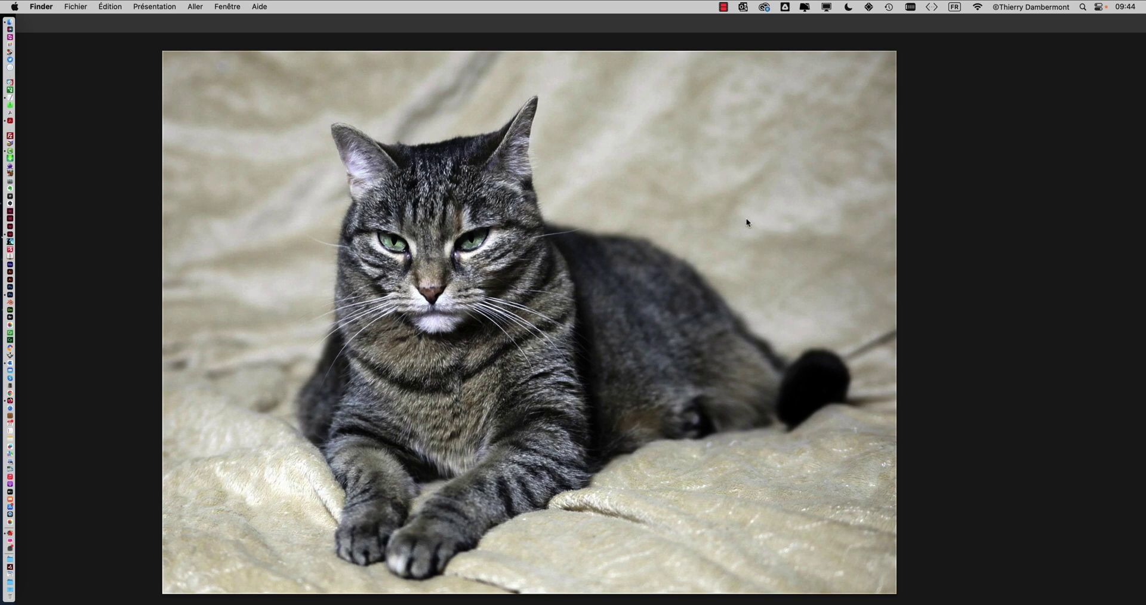
left_click(625, 267)
Select a rectangular area around both of the cat's eyes with the Rectangular Marquee tool.
scroll(463, 253, "up", 3)
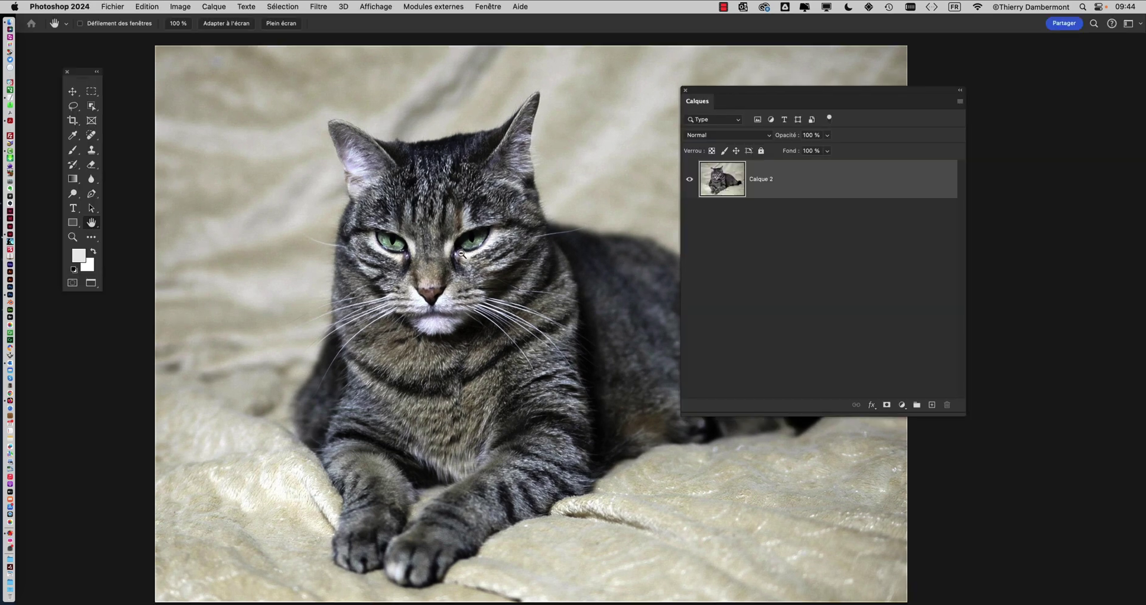
scroll(461, 245, "up", 3)
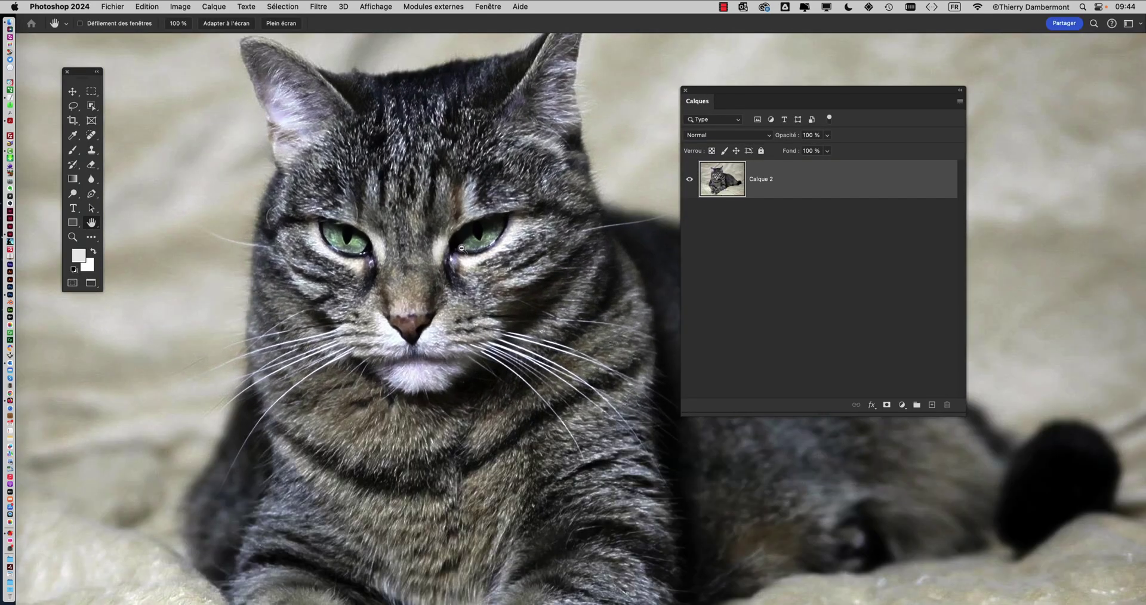
scroll(488, 277, "up", 3)
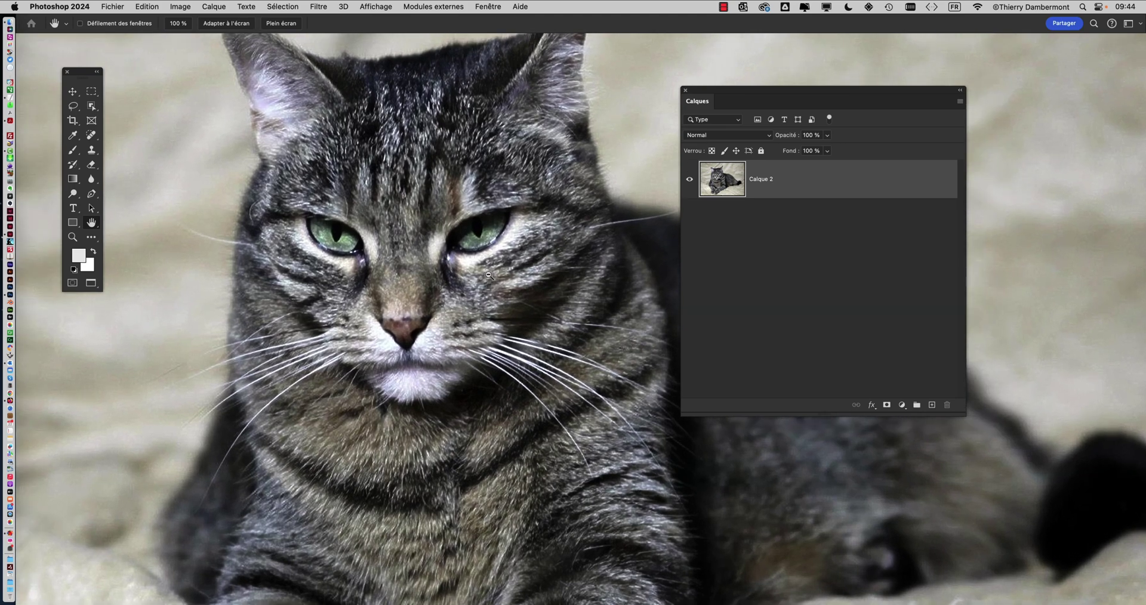
scroll(537, 279, "up", 3)
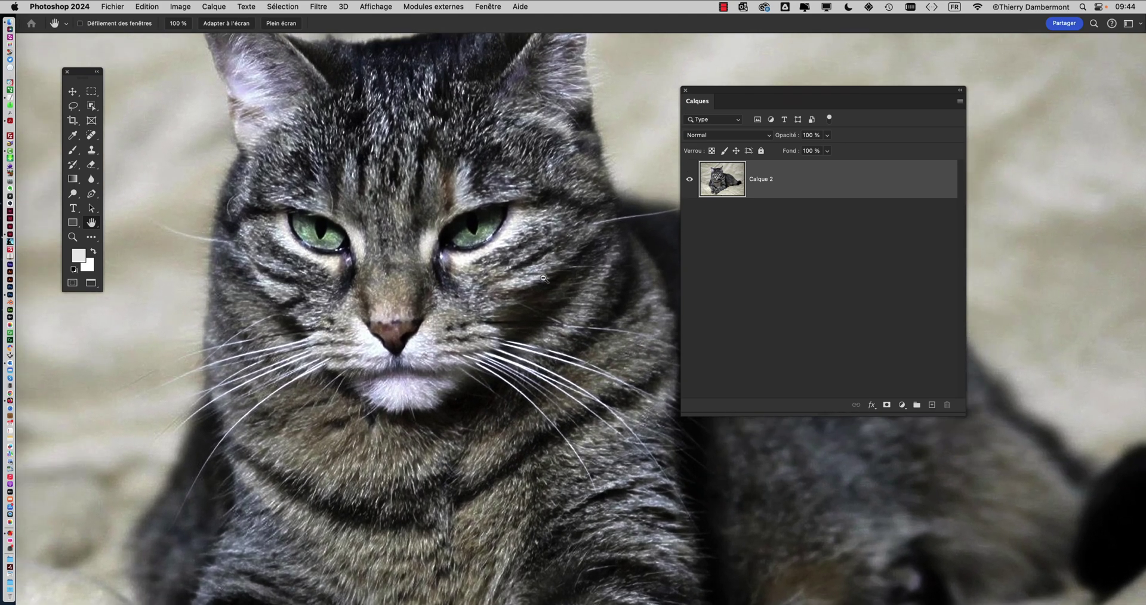
left_click(91, 92)
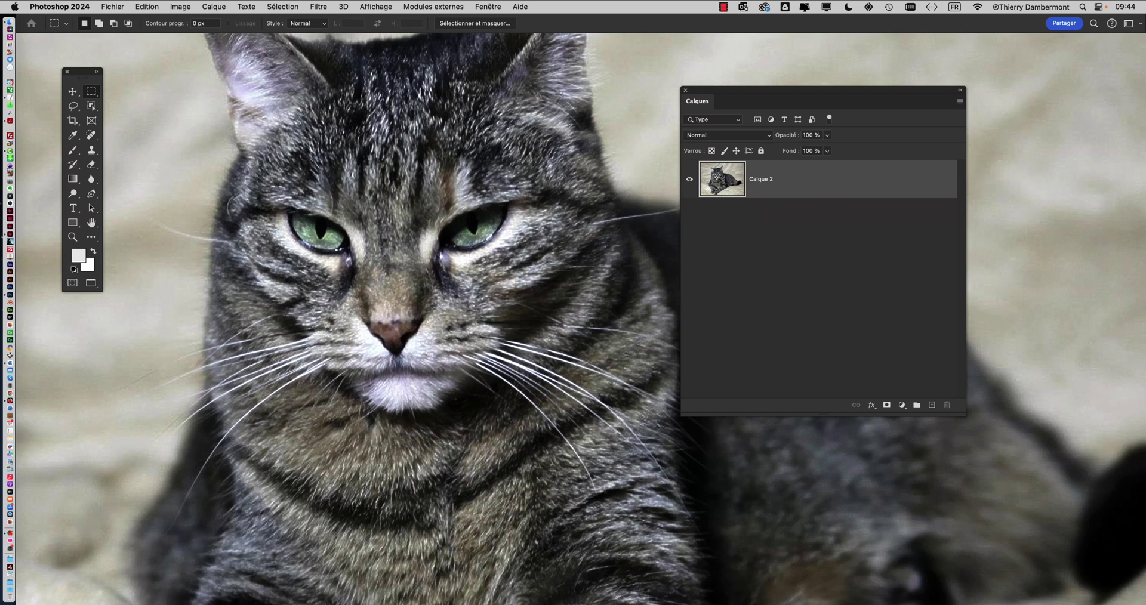
left_click_drag(268, 173, 549, 294)
Display the contextual task bar and apply Generative Fill to the eye selection with an empty prompt.
left_click(489, 7)
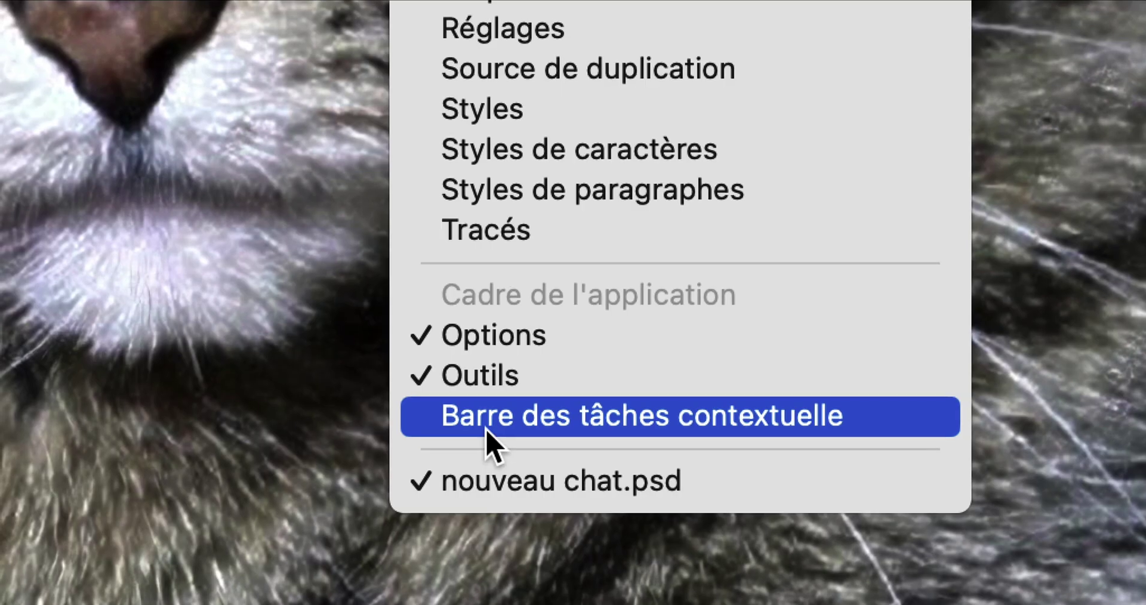
left_click(487, 428)
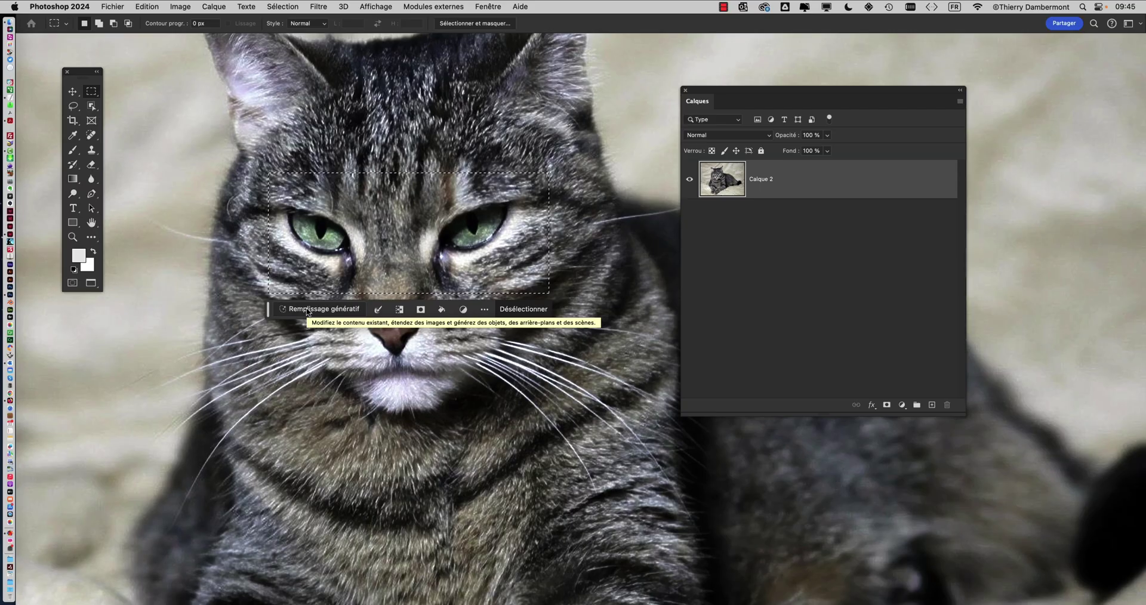
left_click(307, 311)
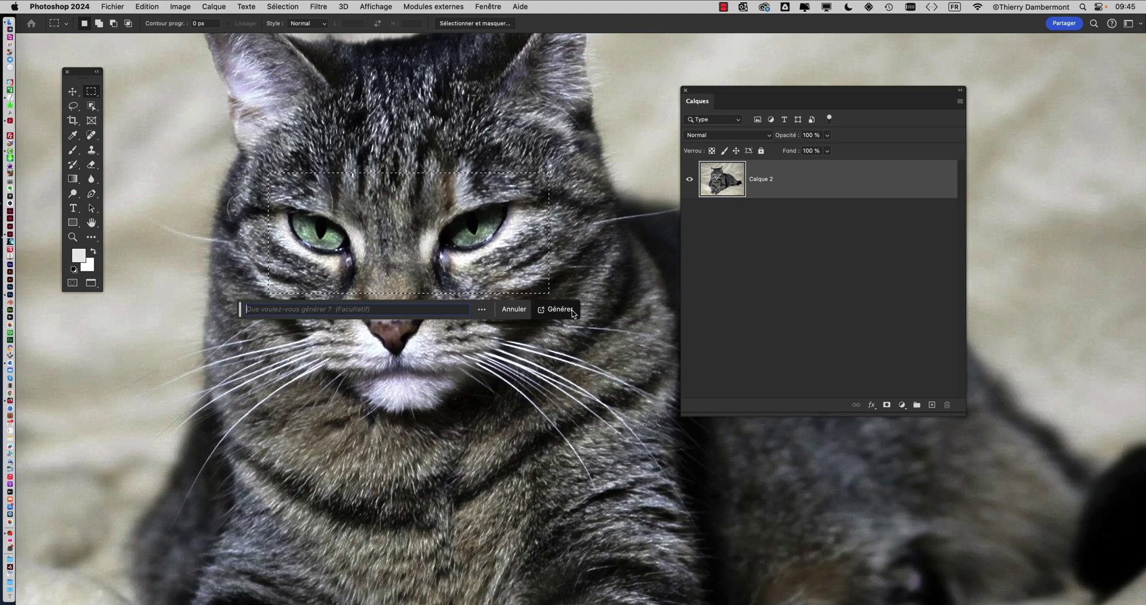
left_click(571, 311)
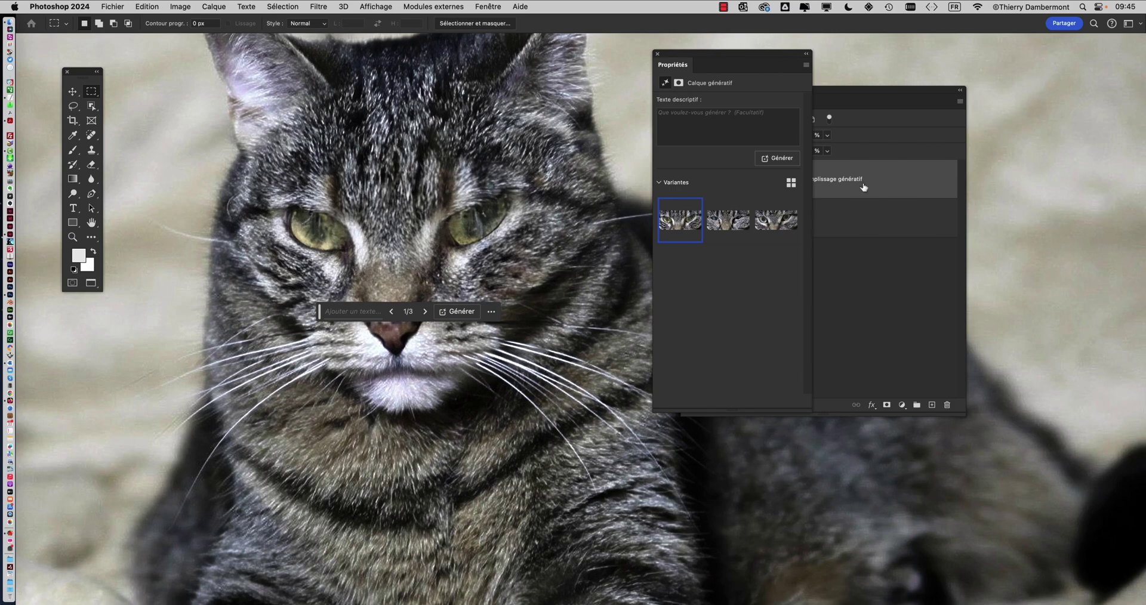
Compare the three generated variants of the cat's eyes on the image, ending with the third one.
mouse_move(739, 229)
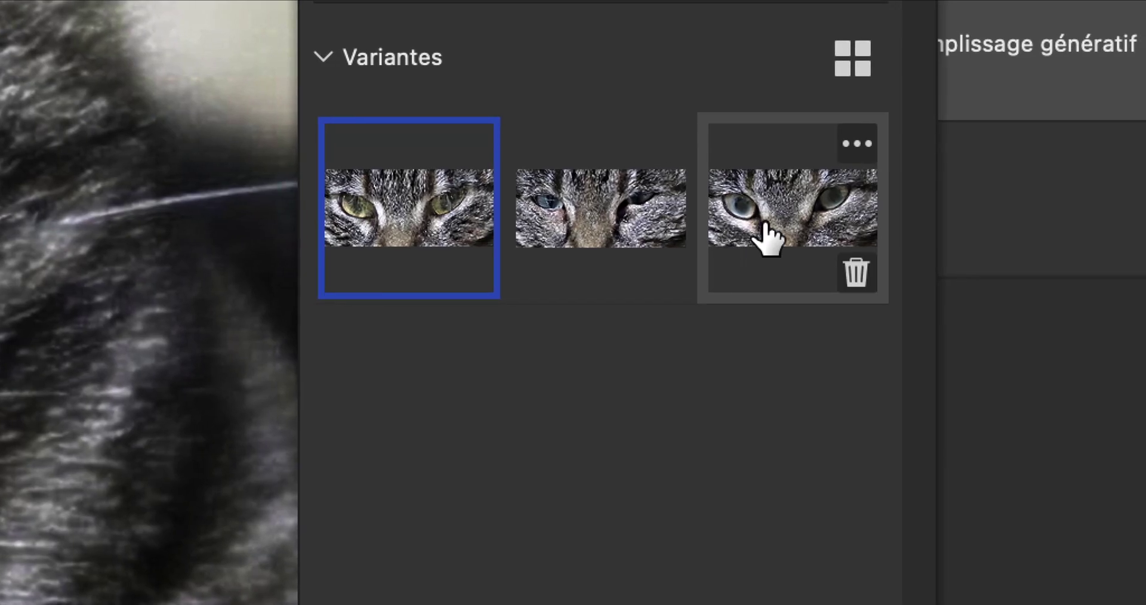
left_click(769, 227)
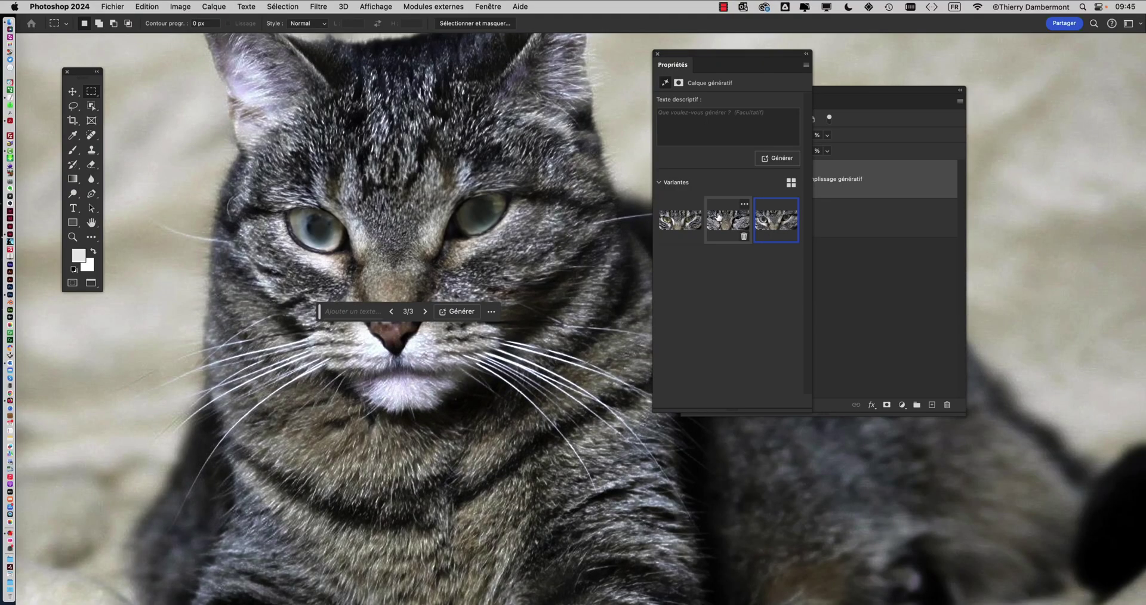
left_click(600, 209)
left_click(693, 223)
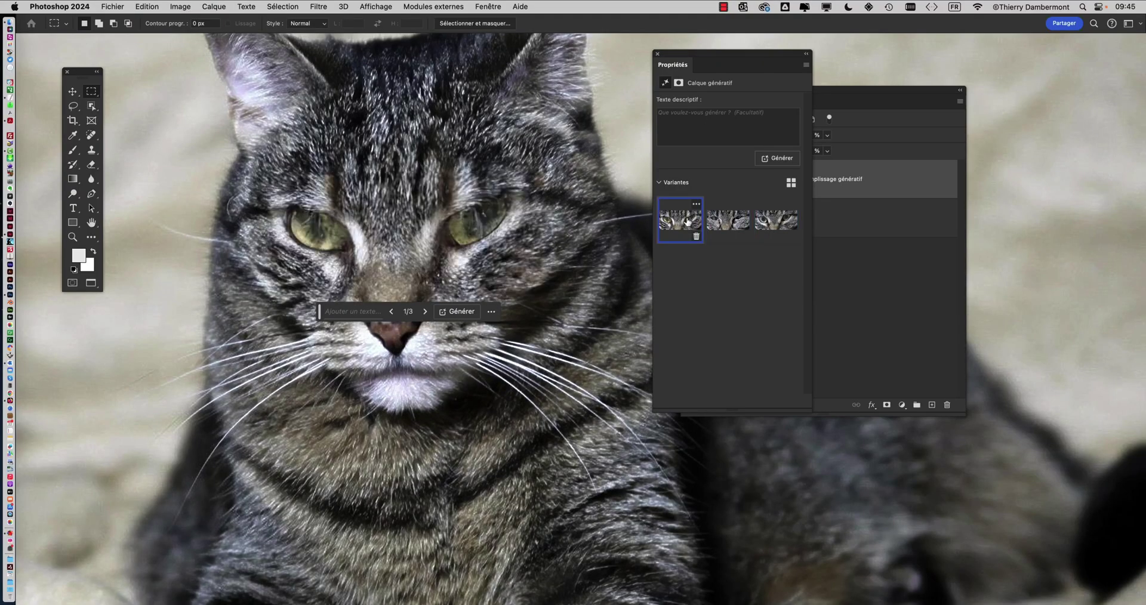
left_click(728, 221)
left_click(769, 225)
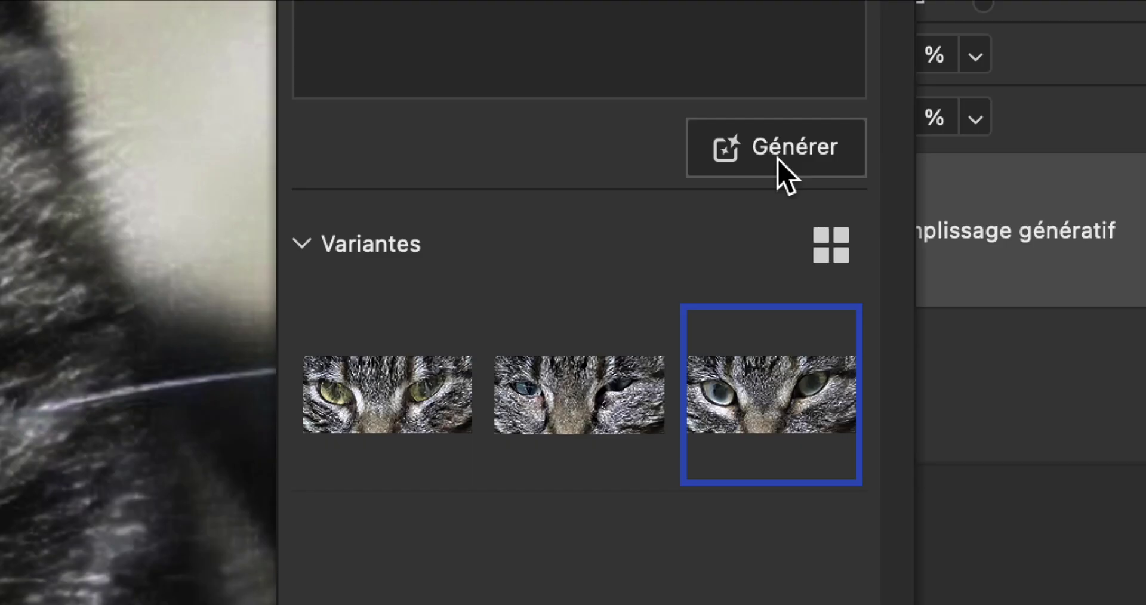
Generate another set of eye variants without a prompt, compare old and new ones, and choose the first variant.
left_click(778, 158)
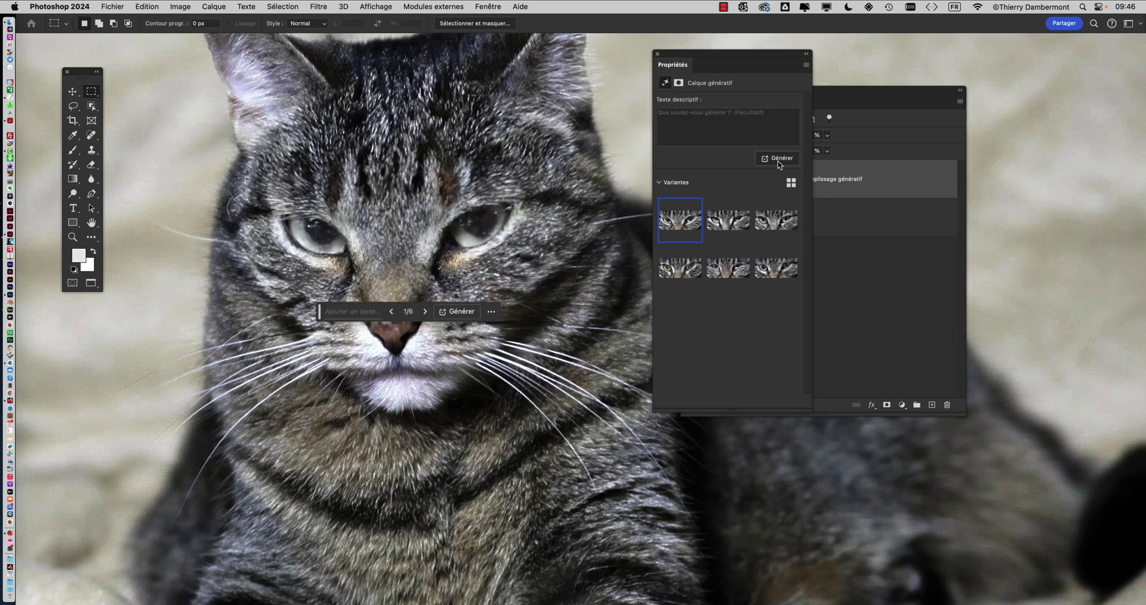
left_click(725, 234)
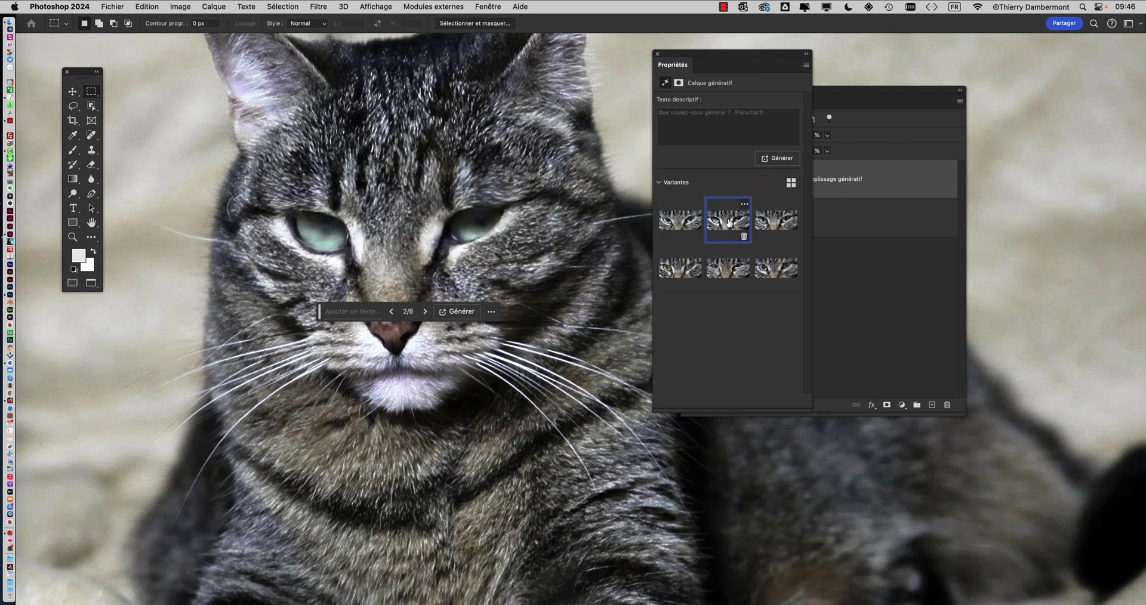
left_click(782, 230)
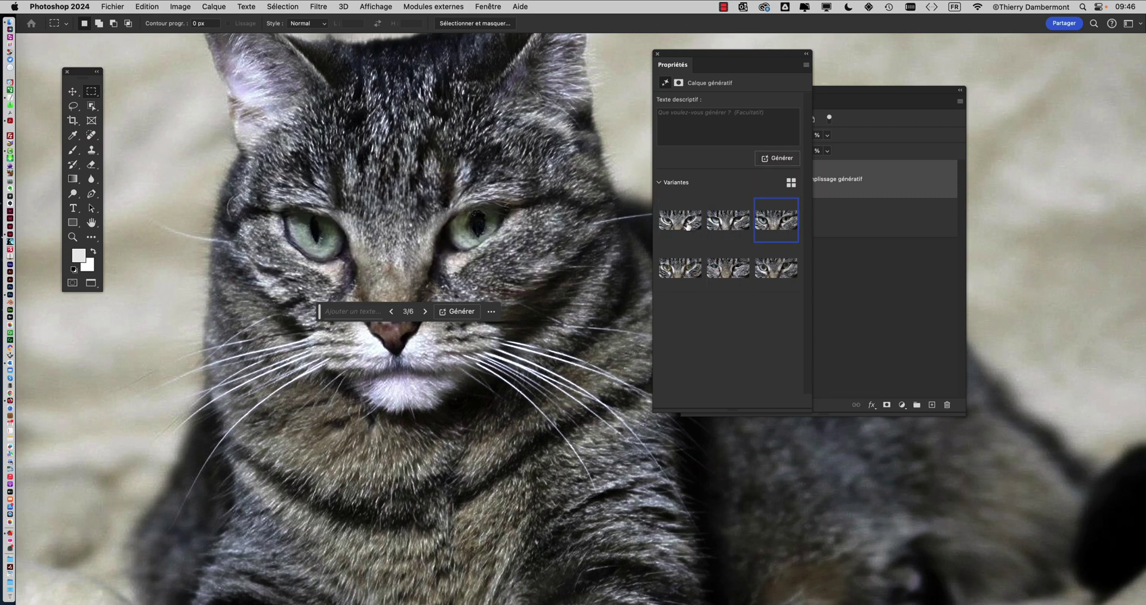
left_click(673, 237)
left_click(695, 280)
left_click(721, 272)
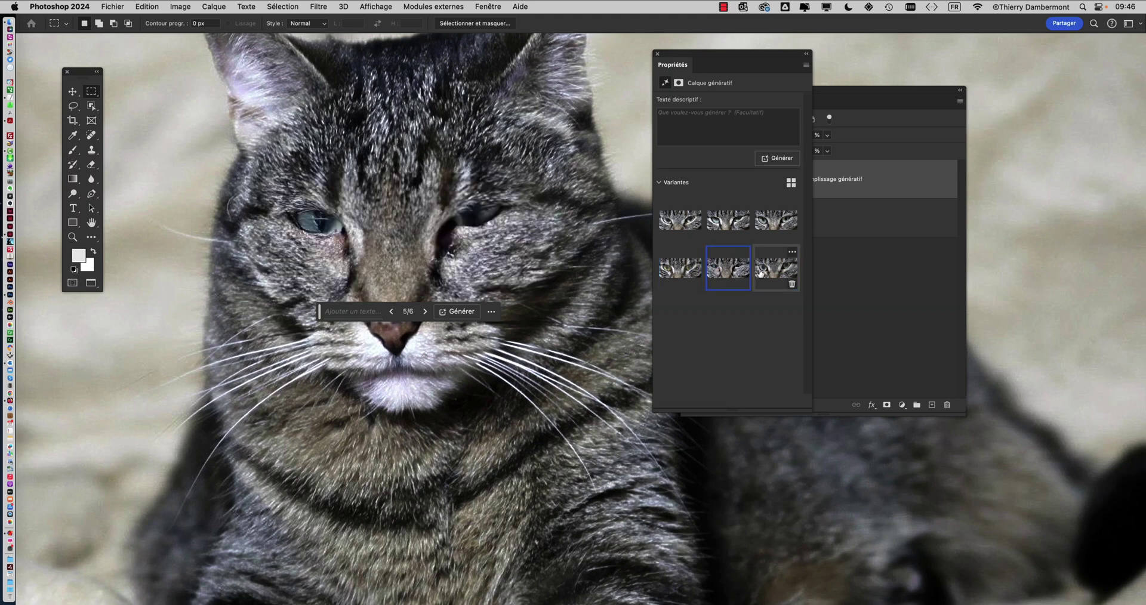
left_click(767, 269)
left_click(772, 230)
left_click(728, 224)
left_click(688, 225)
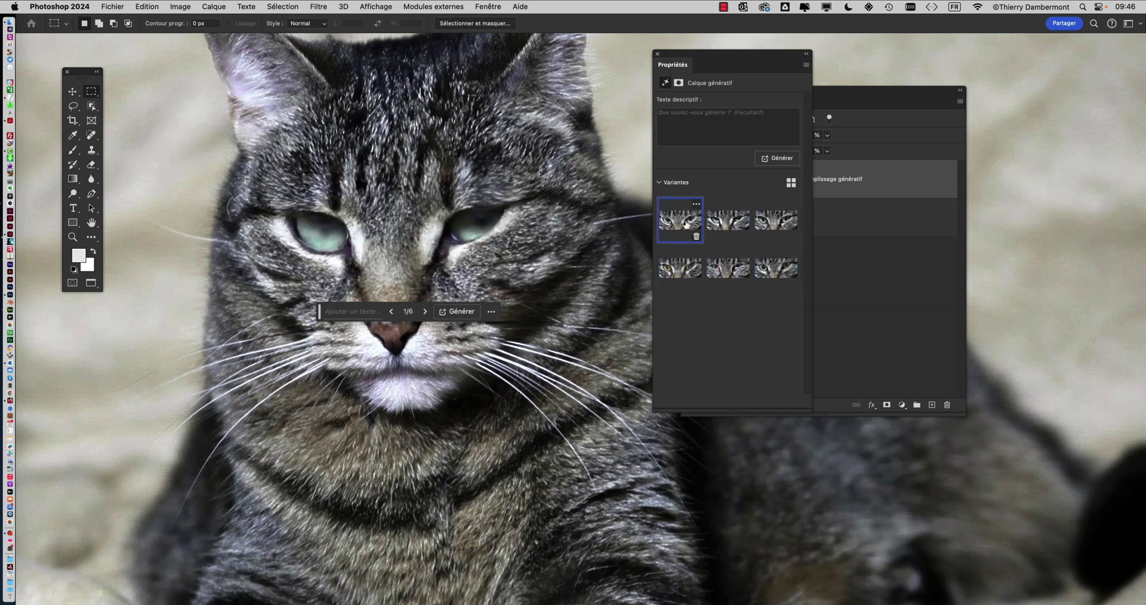
Generate a third set of eye variants without a prompt, compare several of them, and choose the first variant.
left_click(776, 158)
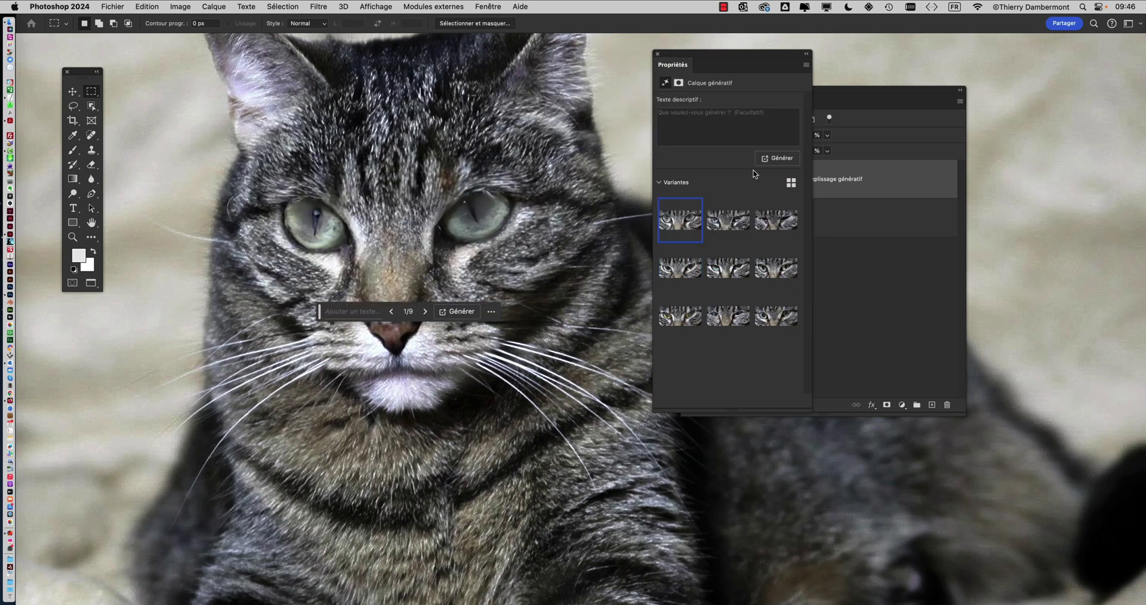
left_click(728, 229)
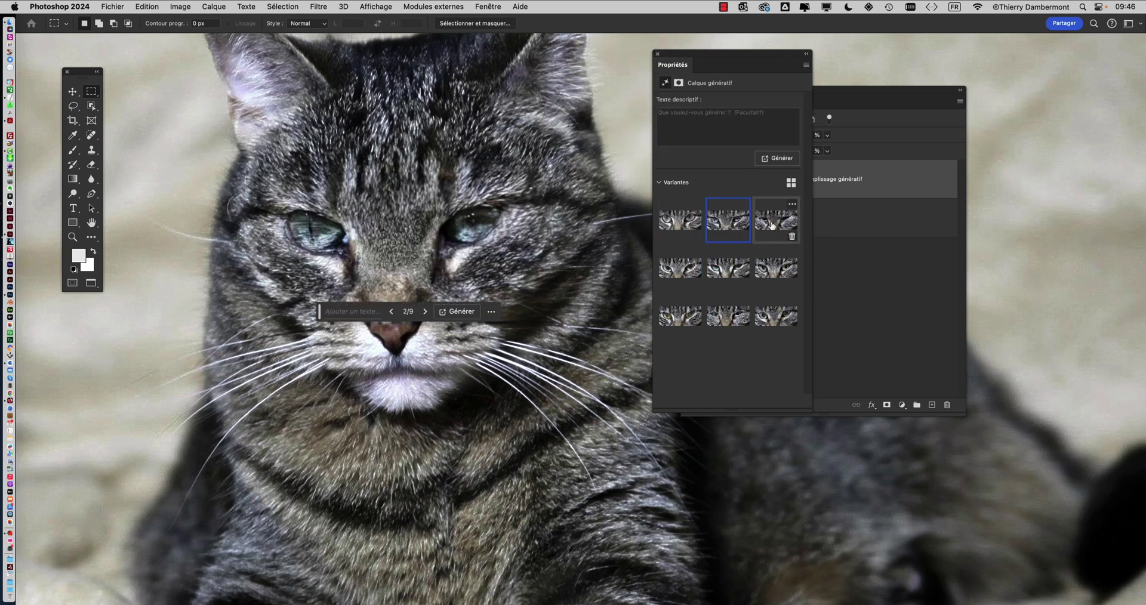
left_click(762, 232)
left_click(683, 225)
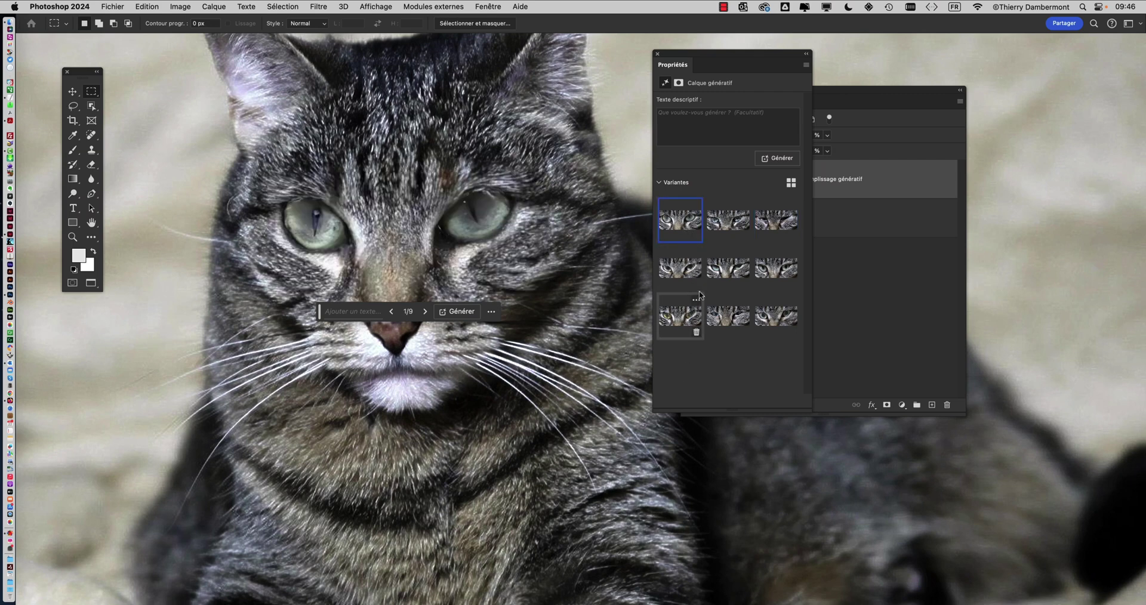
left_click(684, 273)
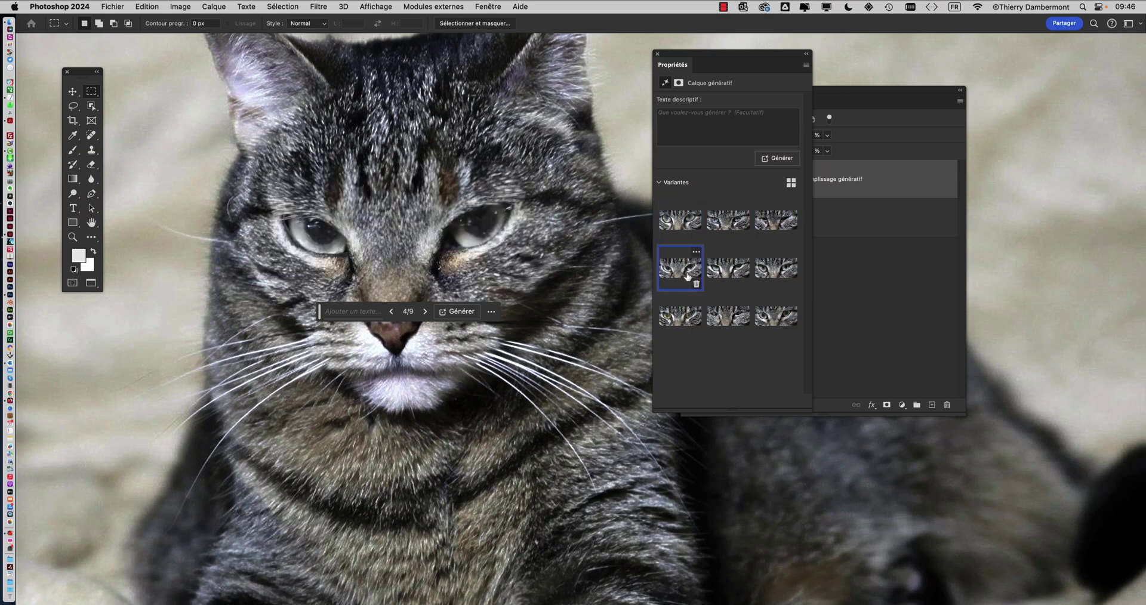
left_click(683, 226)
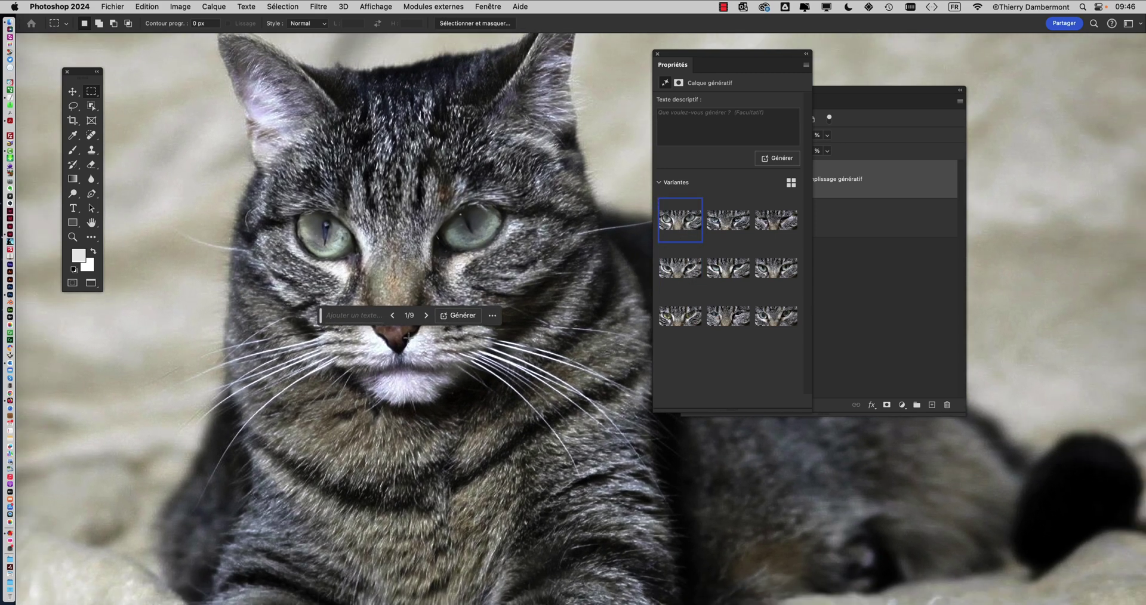
Save the retouched cat image and switch to InDesign to view the updated picture on the brochure spread.
left_click(117, 6)
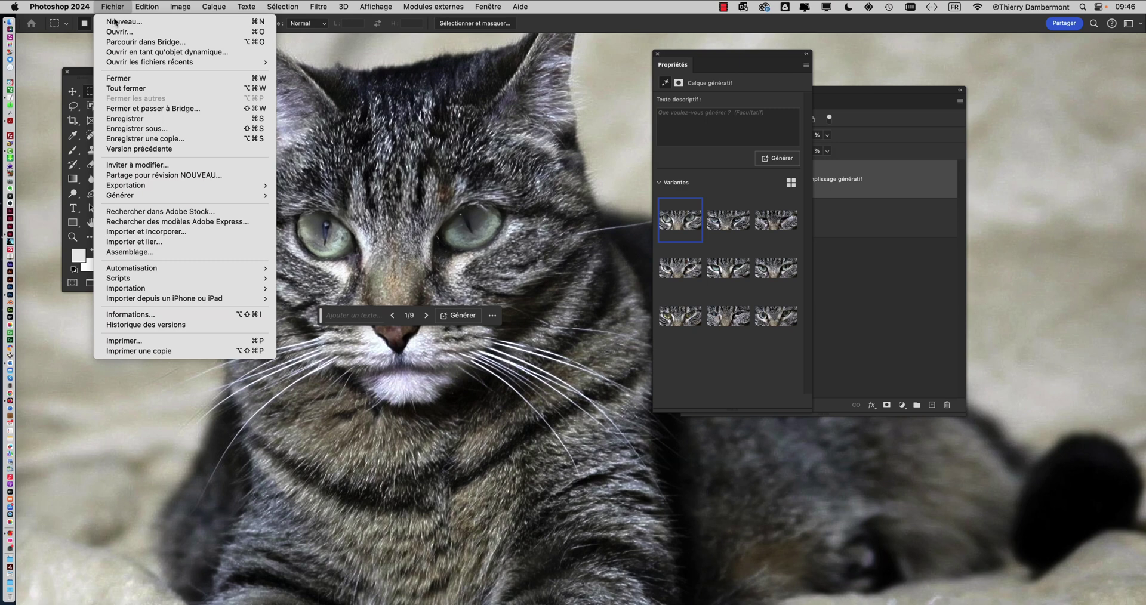
left_click(131, 119)
key("super+Tab")
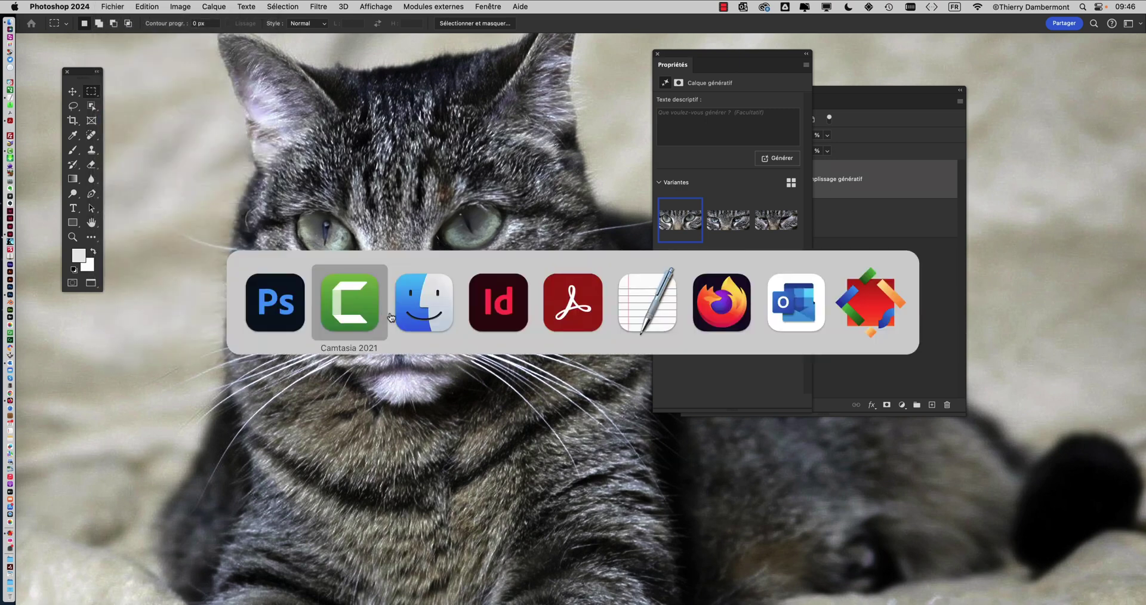
left_click(499, 302)
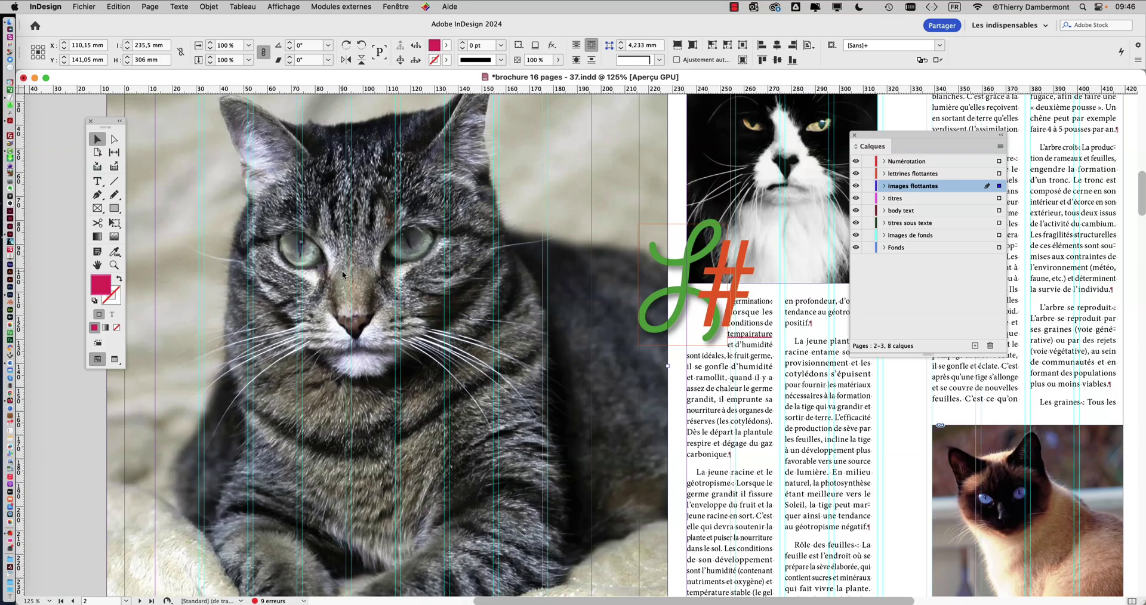
scroll(342, 270, "up", 3)
scroll(343, 274, "down", 5)
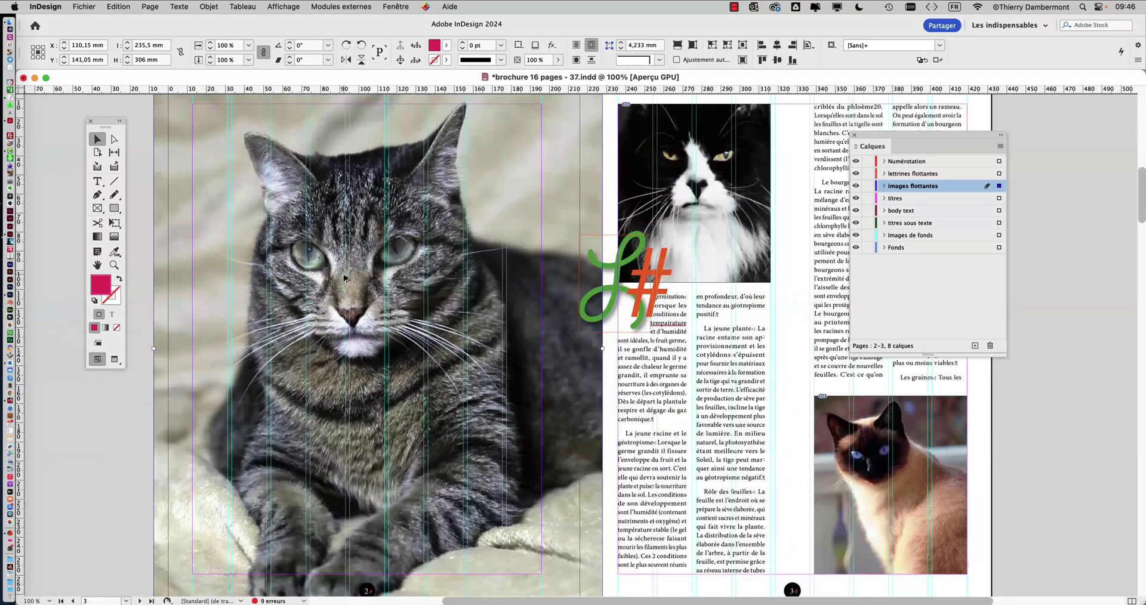
scroll(344, 278, "down", 1)
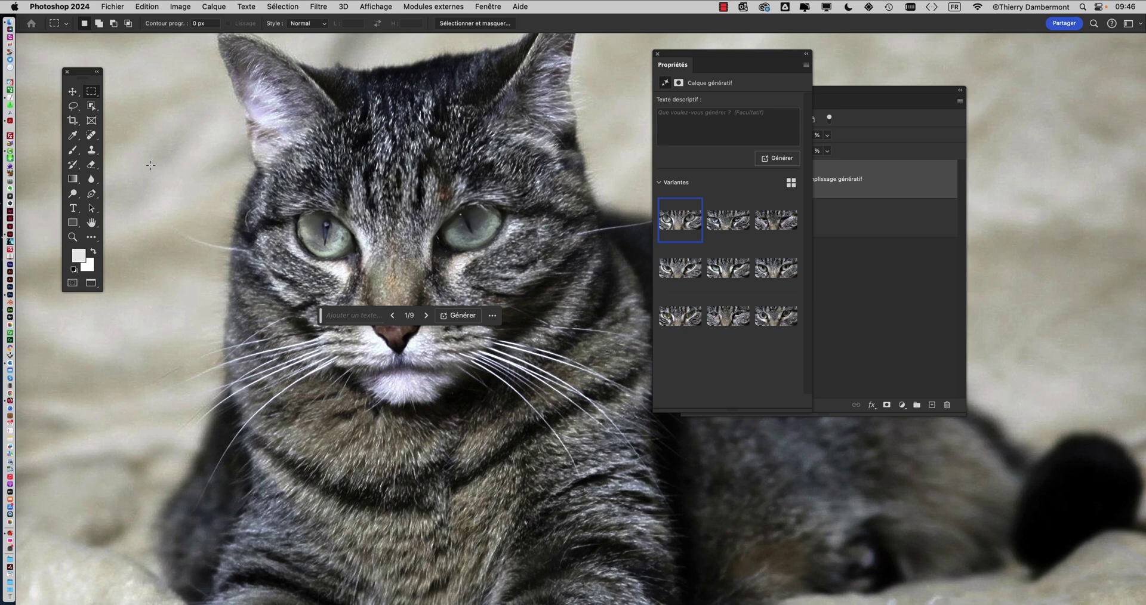
Close the Properties panel, compare the eyes with the generative fill layer hidden and shown, leaving it visible, and move the Layers panel aside.
left_click(658, 54)
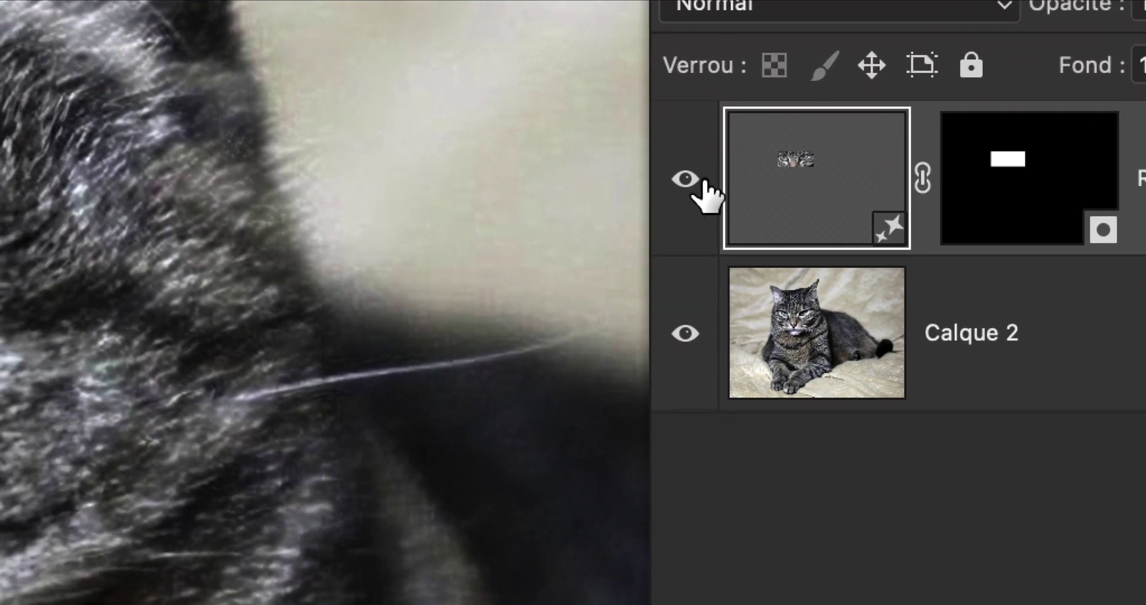
left_click(524, 181)
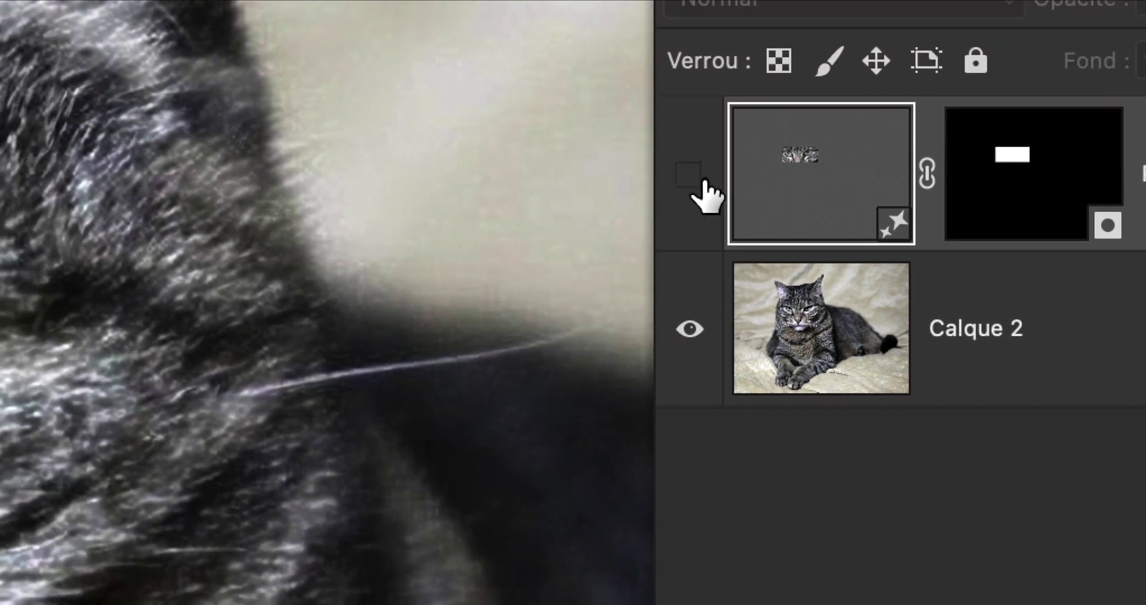
left_click(524, 181)
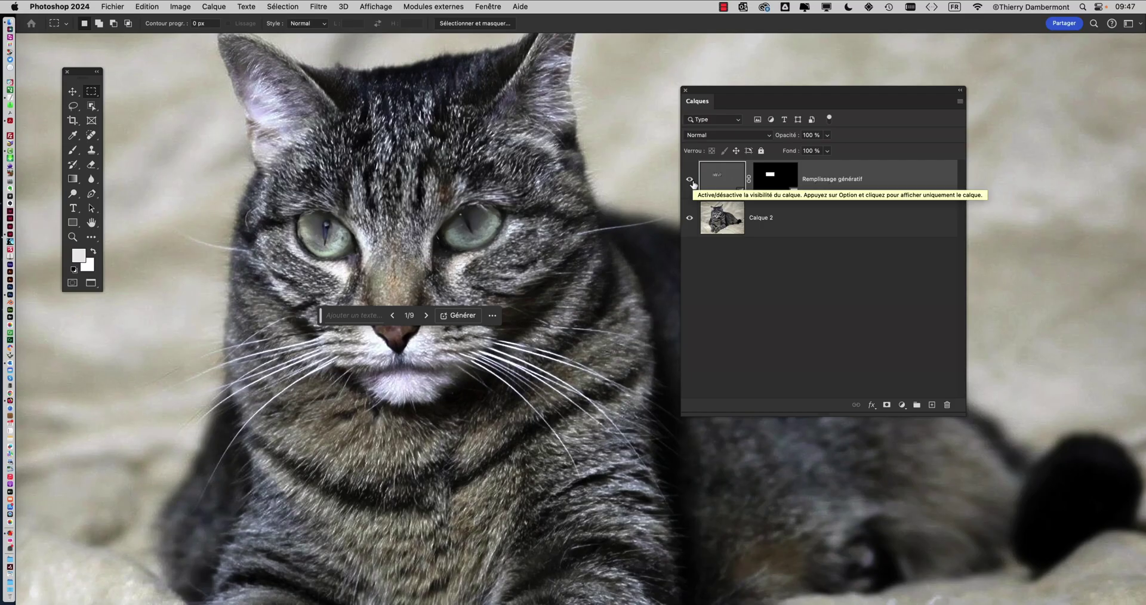
left_click(693, 177)
left_click(693, 182)
left_click(692, 183)
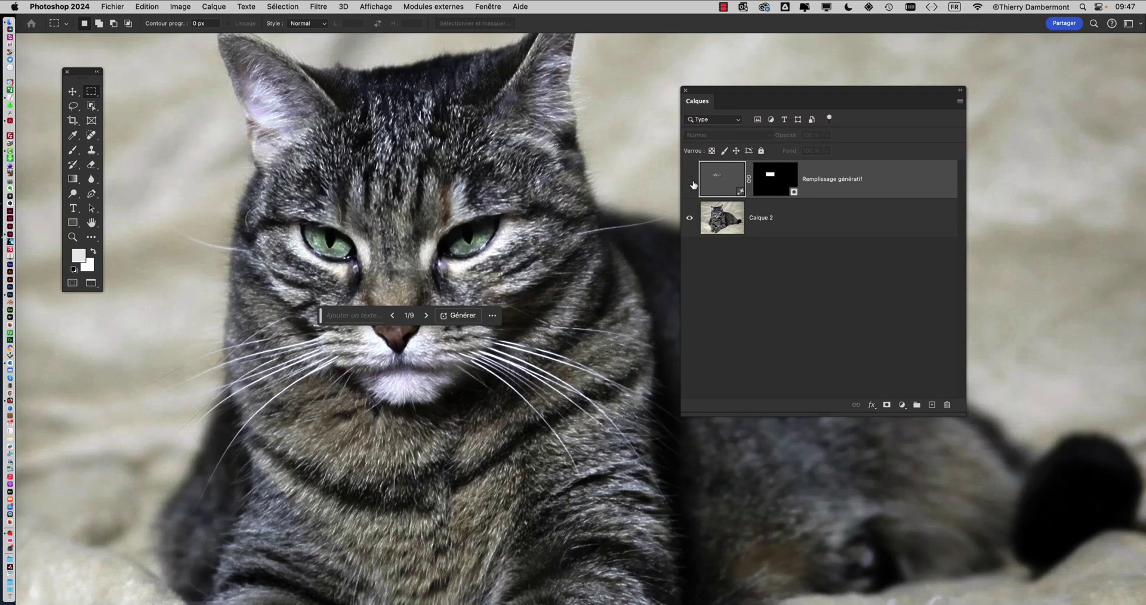
left_click(692, 182)
left_click(692, 182)
left_click(693, 182)
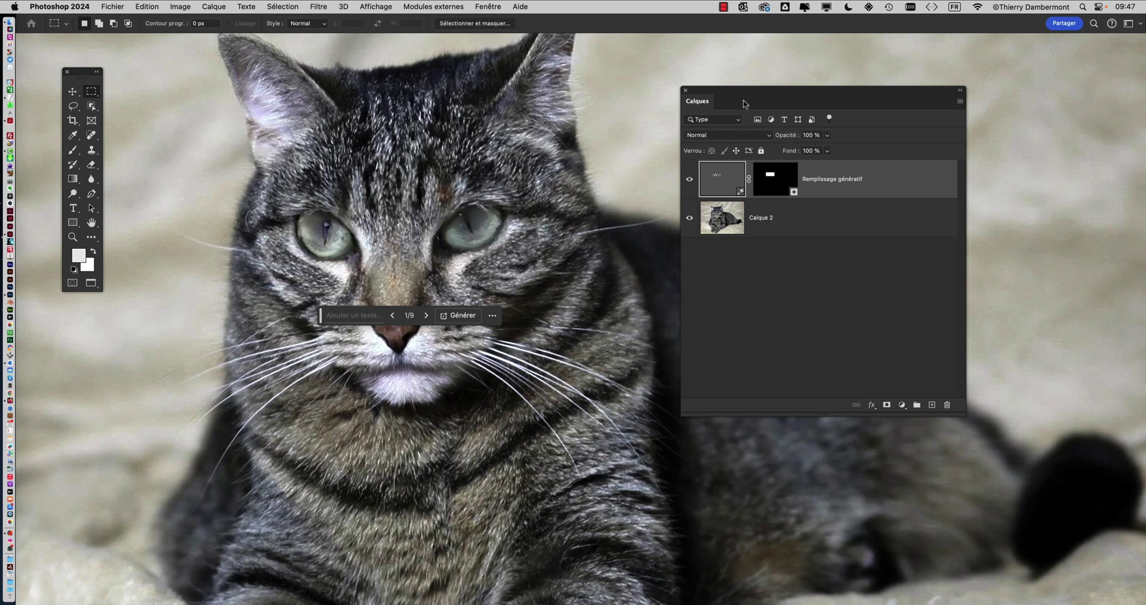
left_click_drag(723, 95, 857, 77)
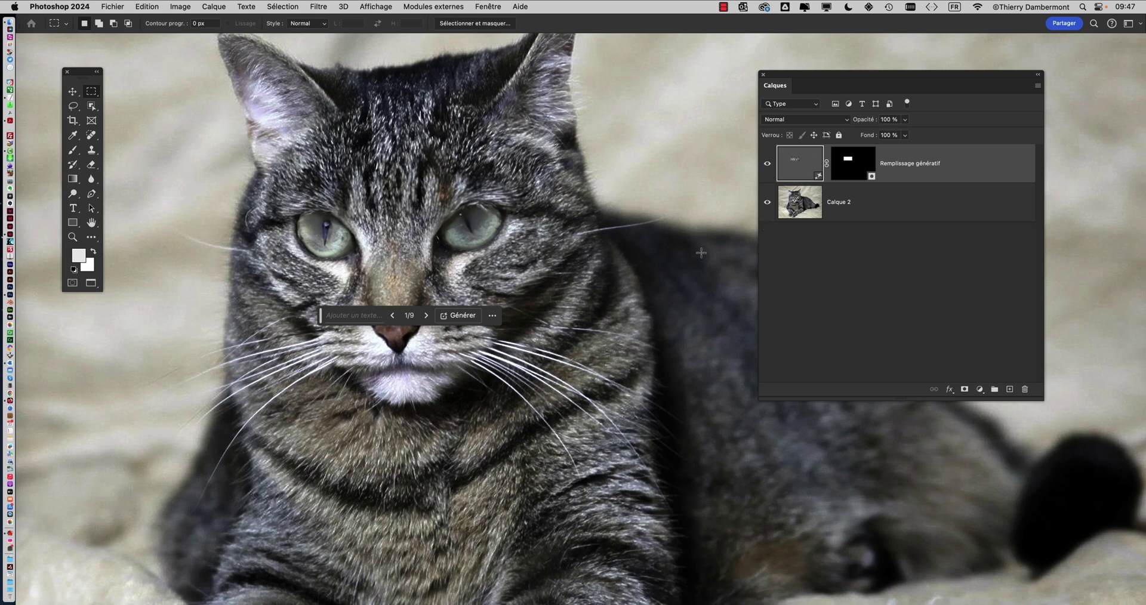
Switch to InDesign to check the cat picture in the layout, and return to Photoshop.
key("super+Tab")
left_click(364, 313)
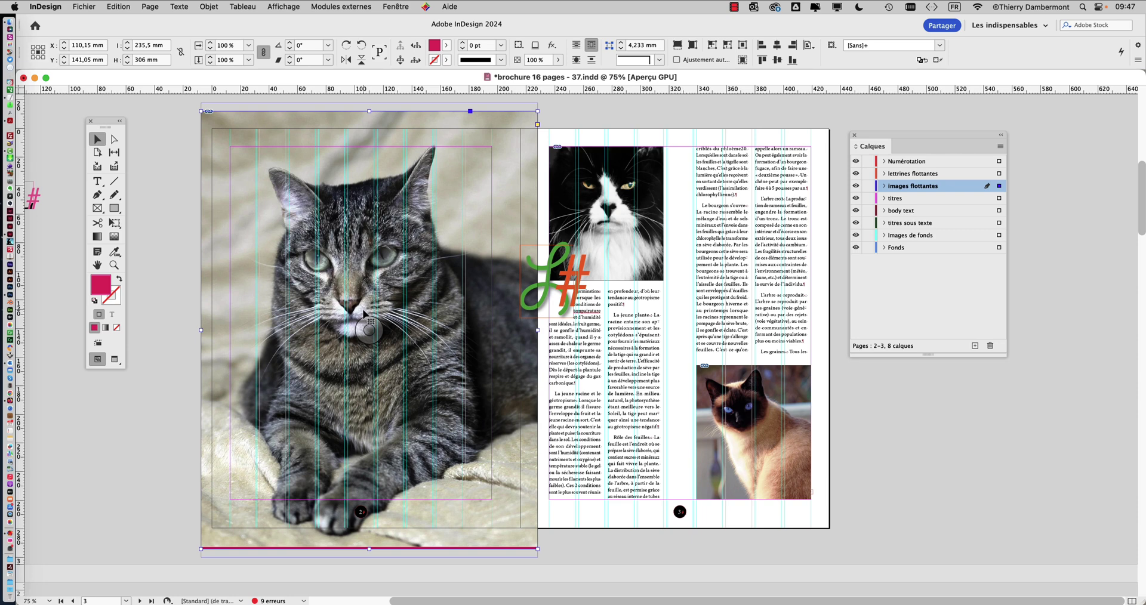
key("super+Tab")
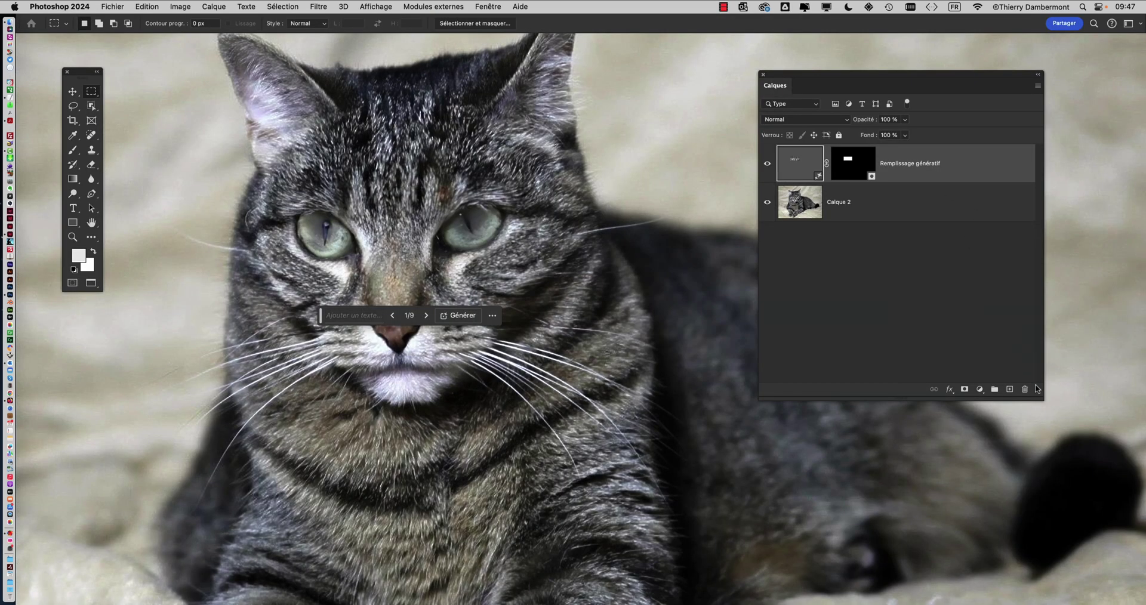
Add a Hue/Saturation adjustment layer above the generative fill layer, repositioning and resizing the Layers panel to show all layers.
left_click_drag(1042, 400, 942, 278)
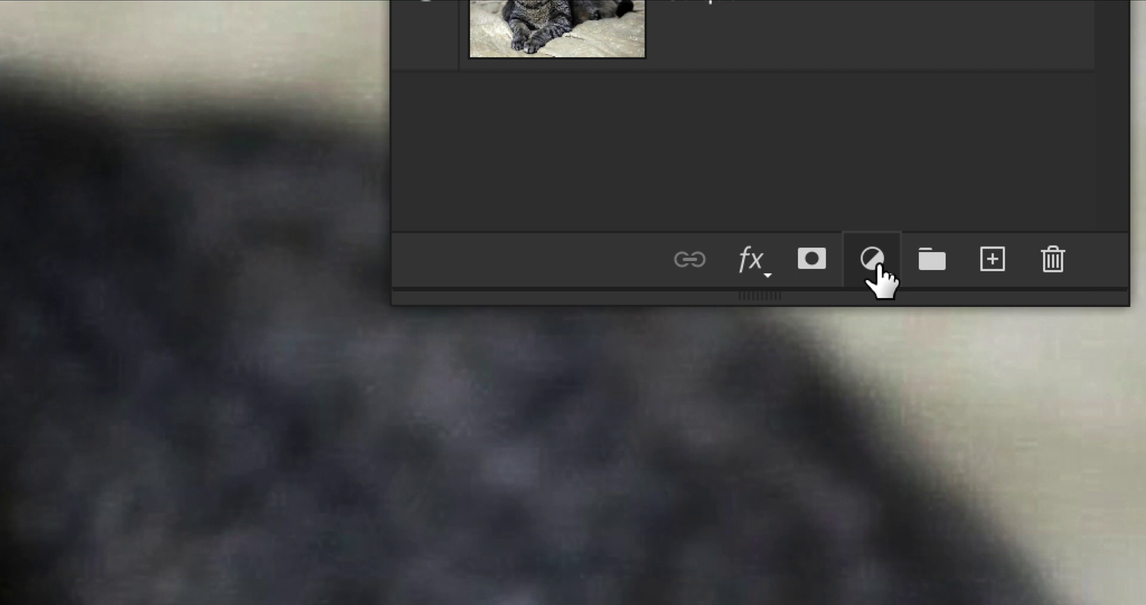
left_click(907, 348)
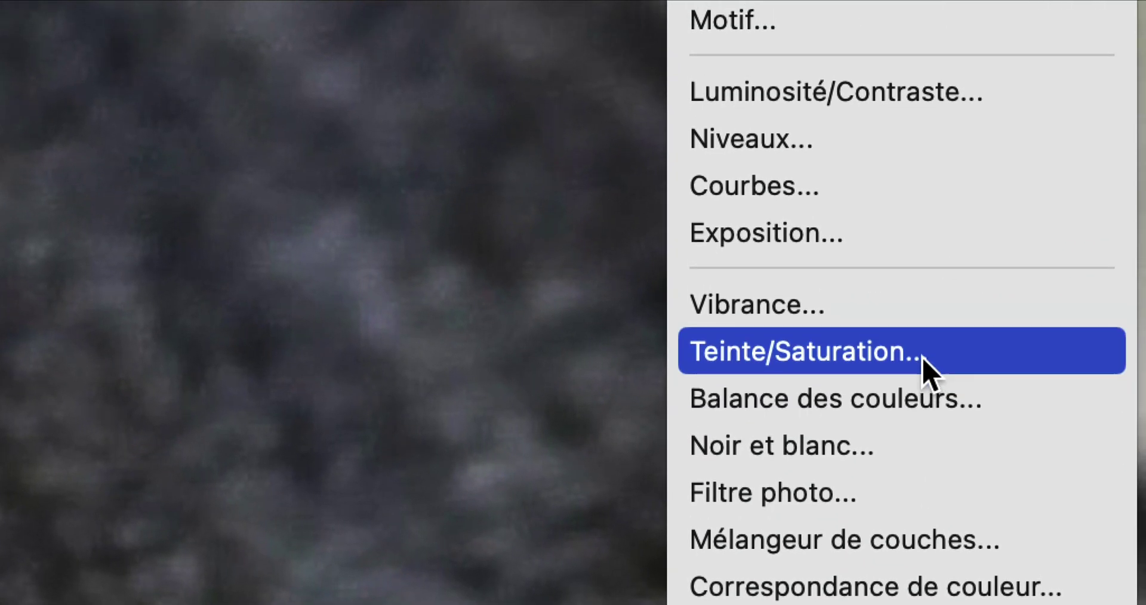
left_click(924, 368)
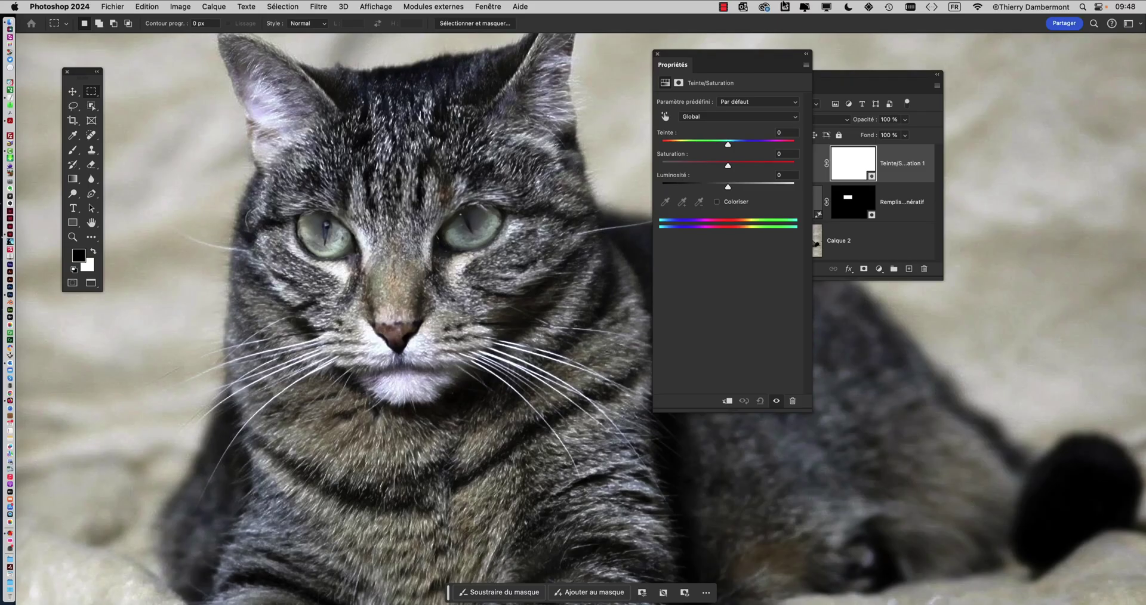
left_click_drag(848, 78, 970, 67)
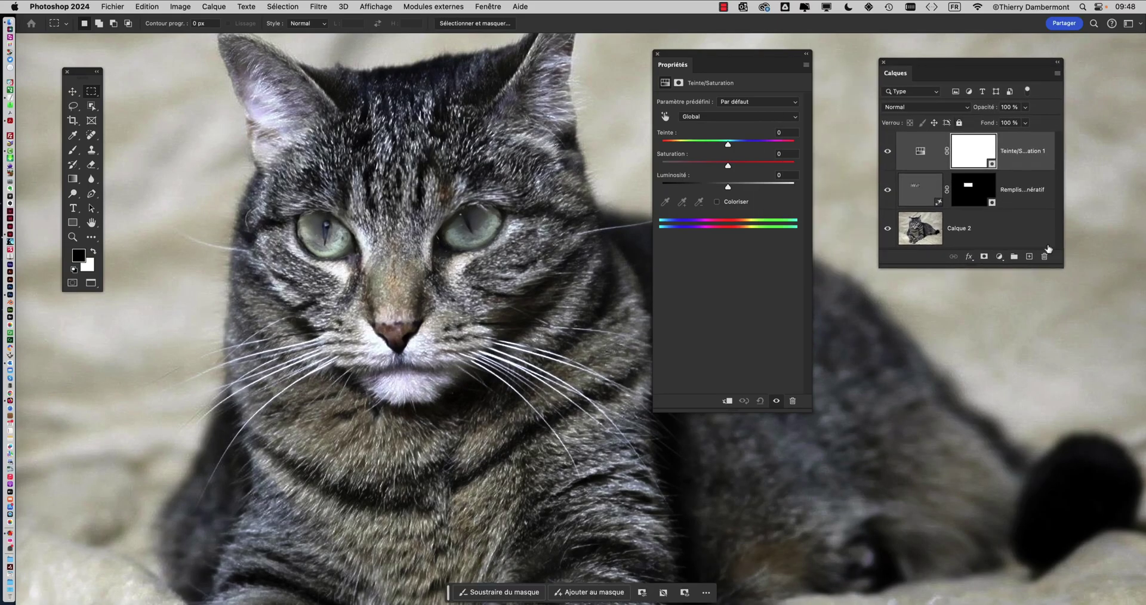
left_click_drag(1064, 268, 1066, 321)
left_click_drag(932, 172, 930, 158)
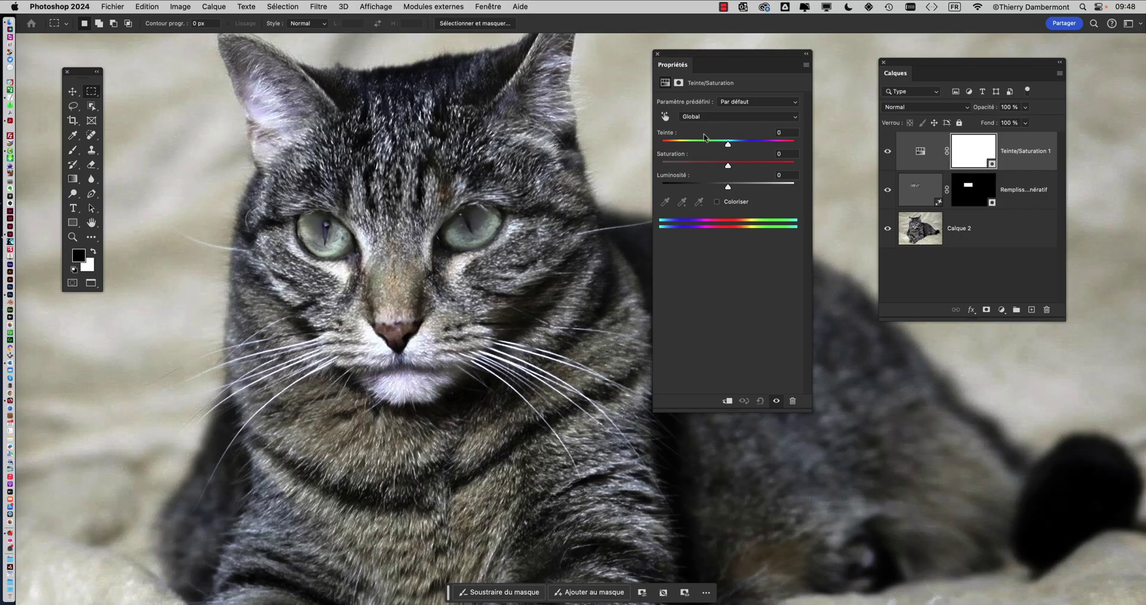
Try strong positive global hue shifts on the whole image, such as +77, and fit the image in the window.
left_click_drag(704, 138, 1069, 150)
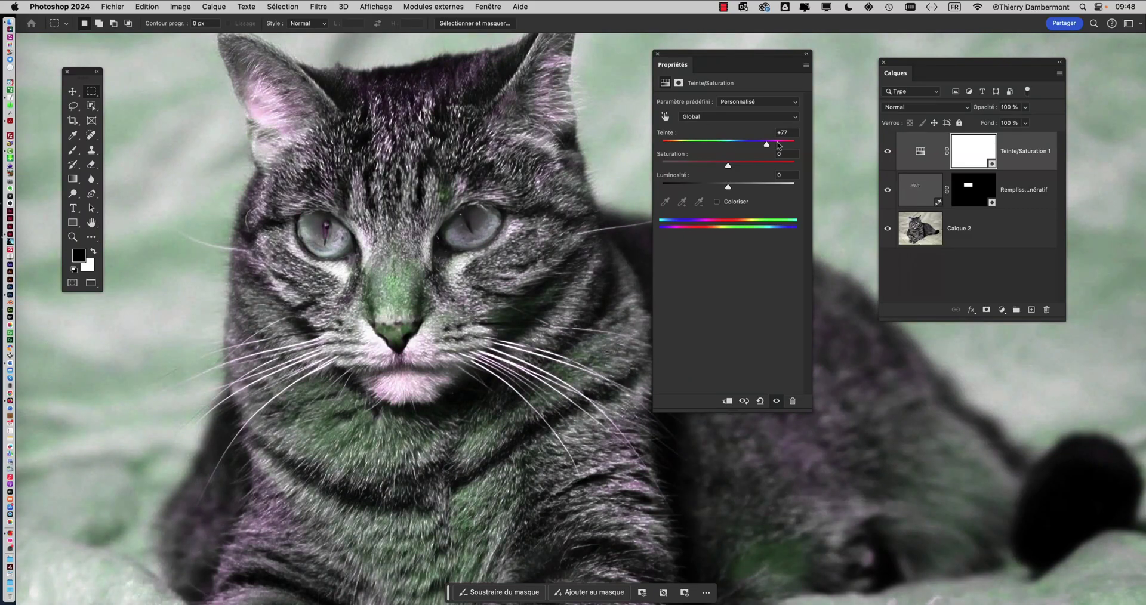
left_click_drag(779, 145, 803, 148)
key("super+0")
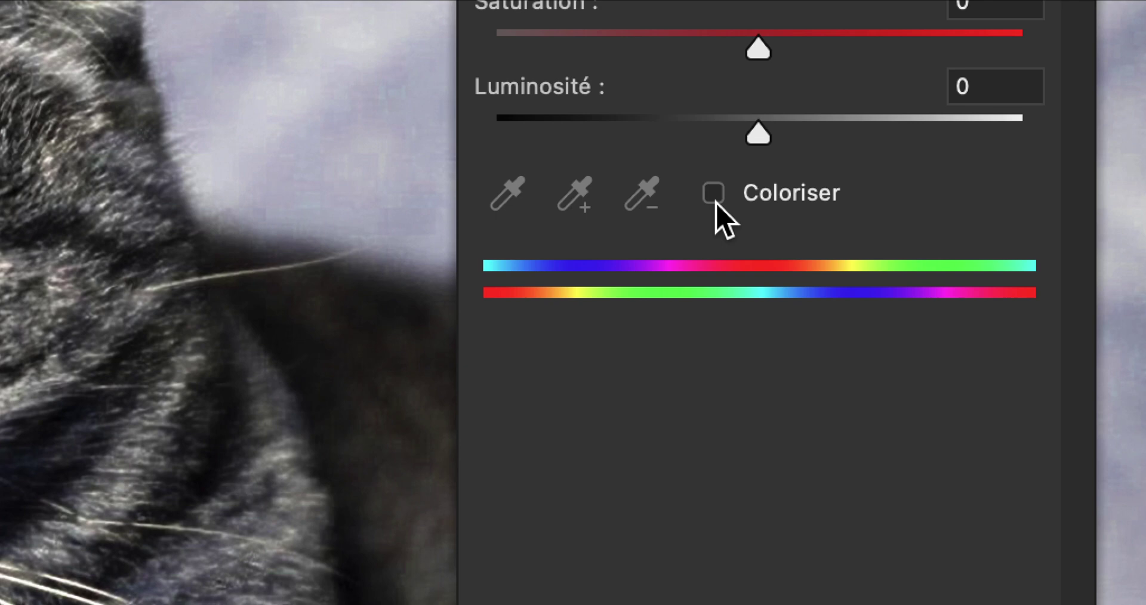
Colorize the whole image through the Hue/Saturation layer with hue 228 and saturation 21.
left_click(714, 197)
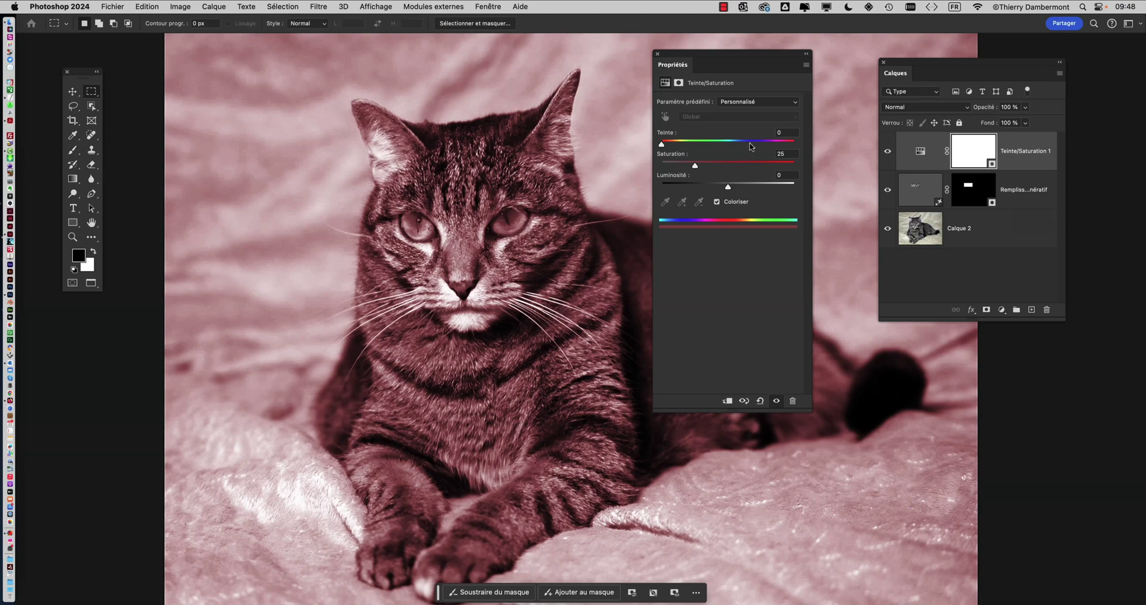
left_click(924, 139)
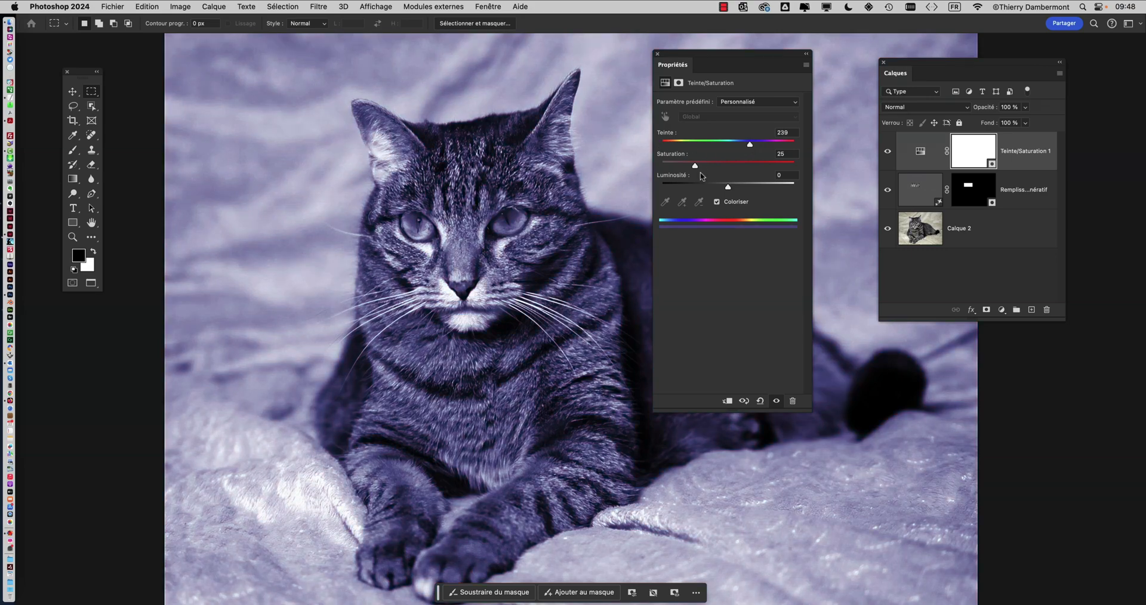
left_click_drag(702, 167, 747, 153)
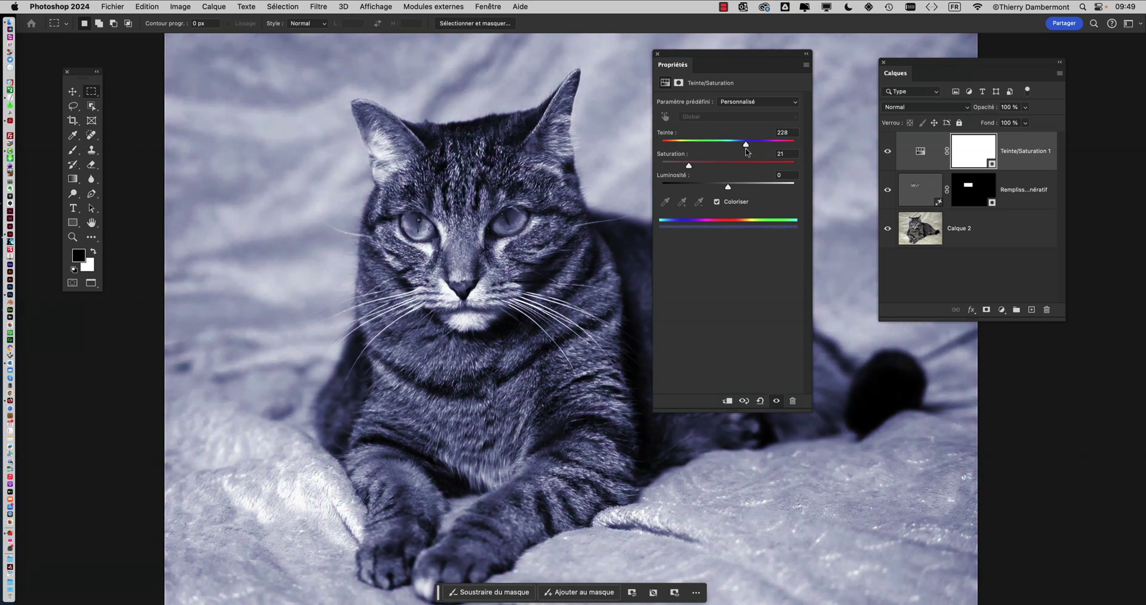
scroll(535, 222, "up", 3)
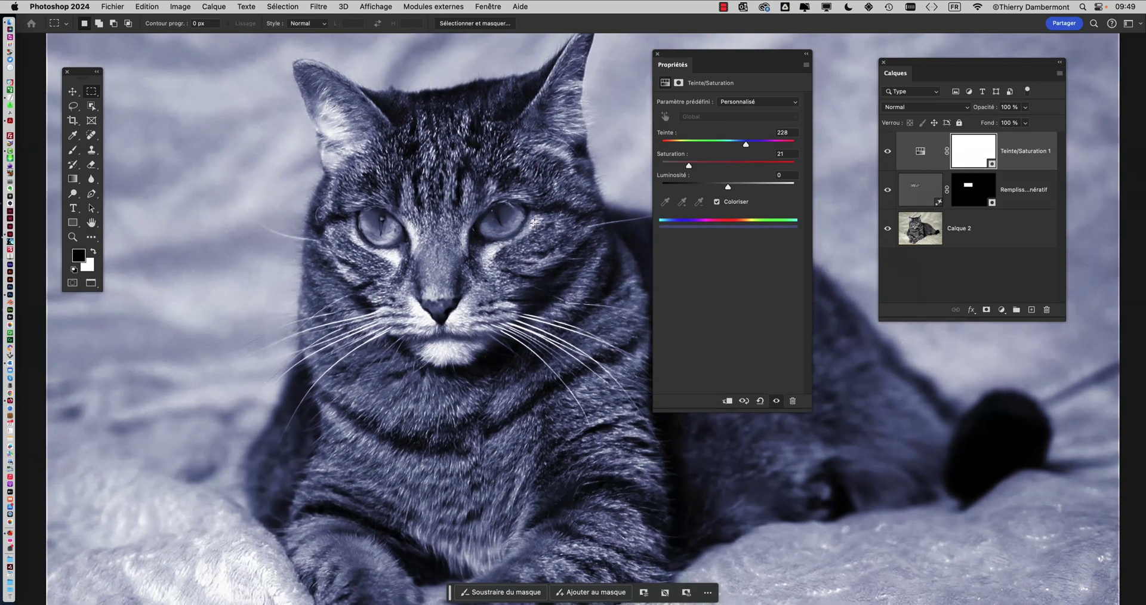
scroll(534, 222, "up", 3)
scroll(535, 222, "down", 3)
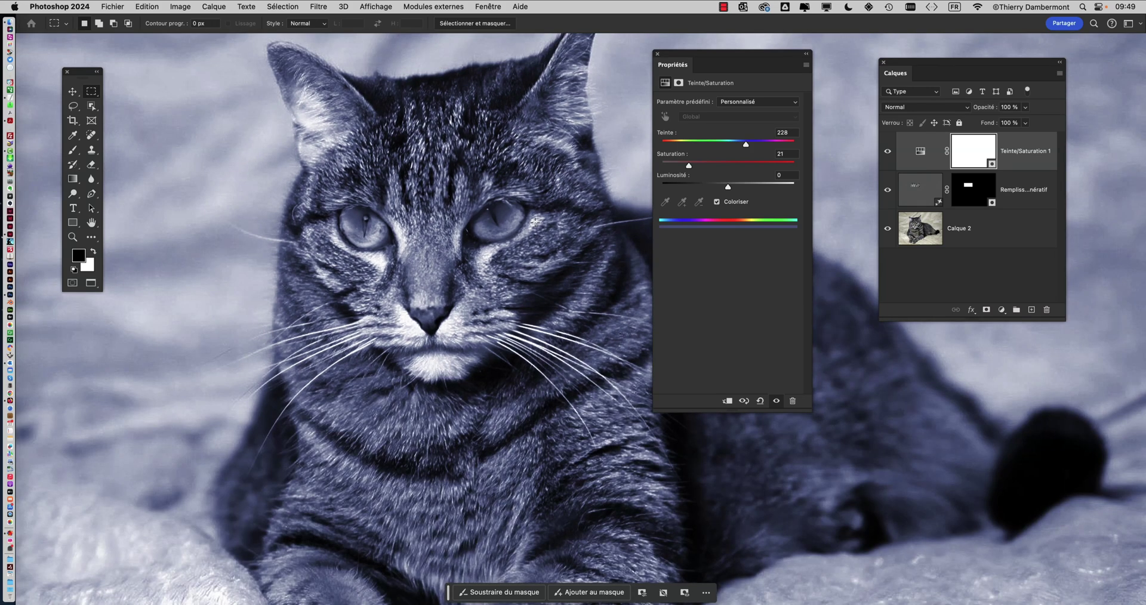
scroll(535, 222, "down", 2)
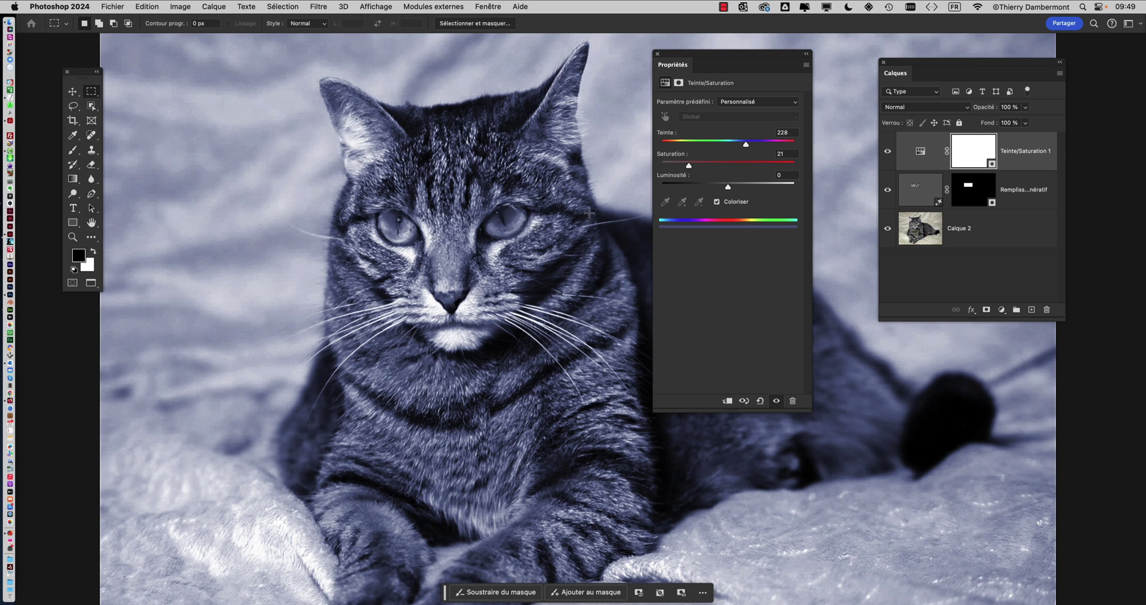
Quit Photoshop, saving the changes to nouveau chat.psd.
left_click(111, 7)
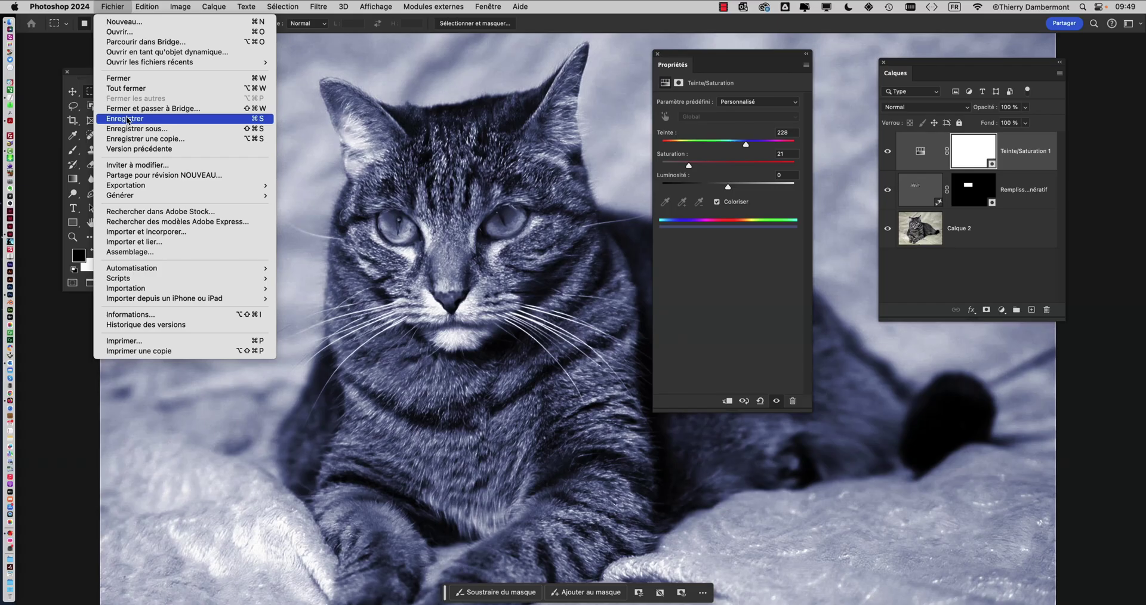
left_click(128, 120)
key("super+q")
key("super+Tab")
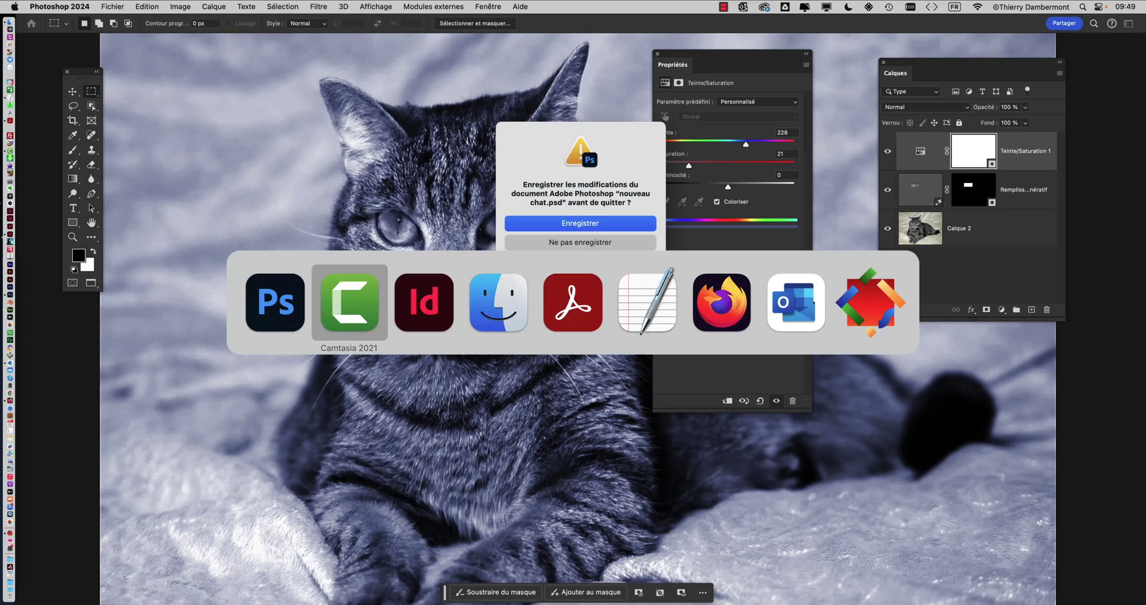
key("super+Tab")
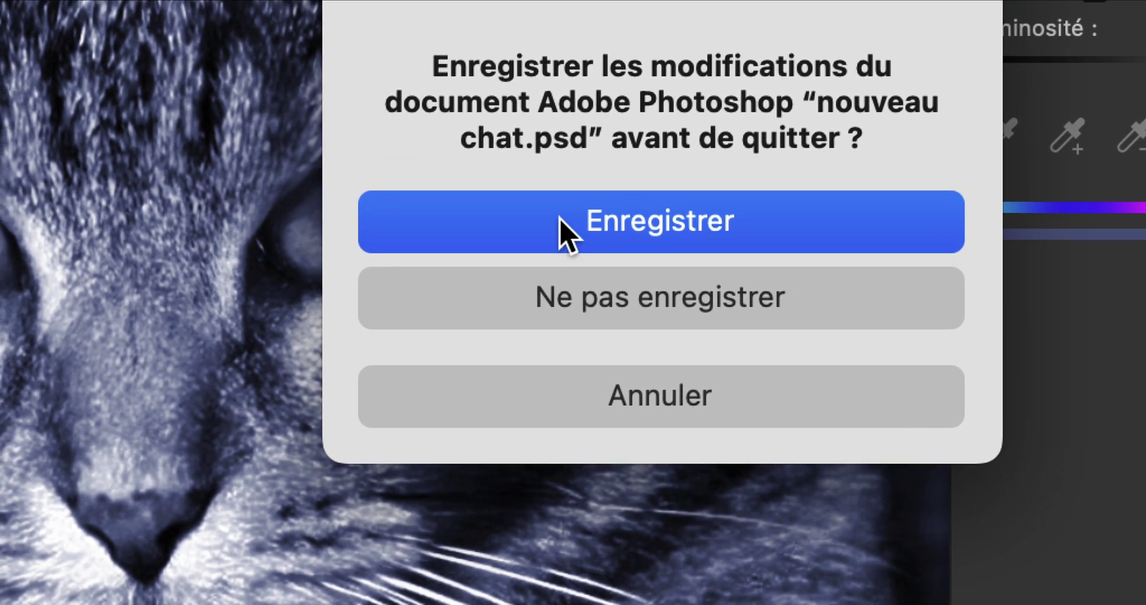
left_click(561, 224)
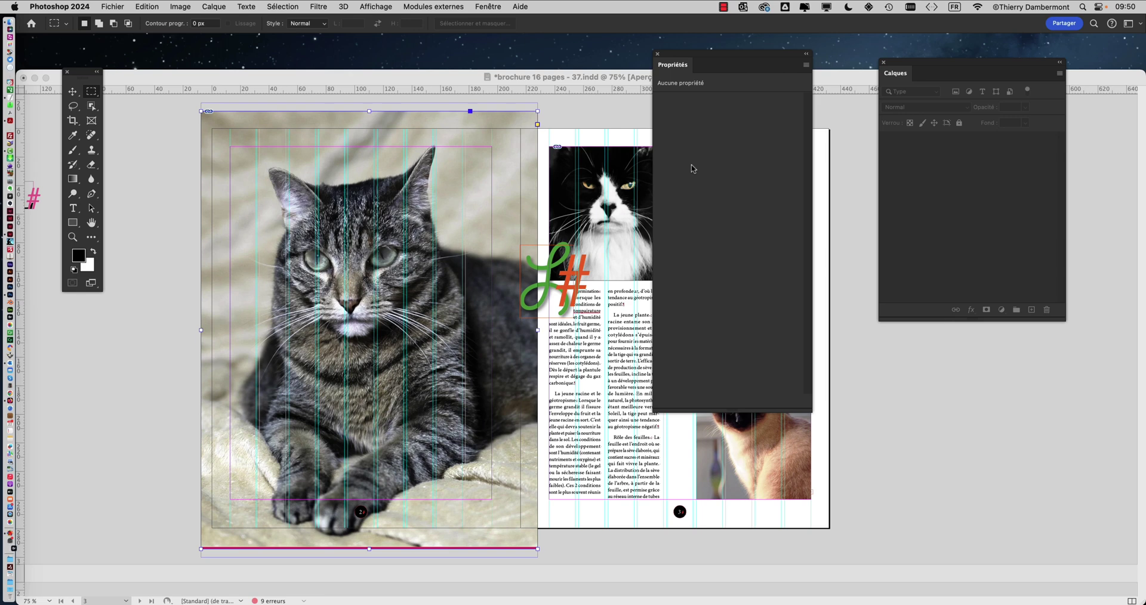
Switch to the Finder and open a new file window.
key("alt+super+o")
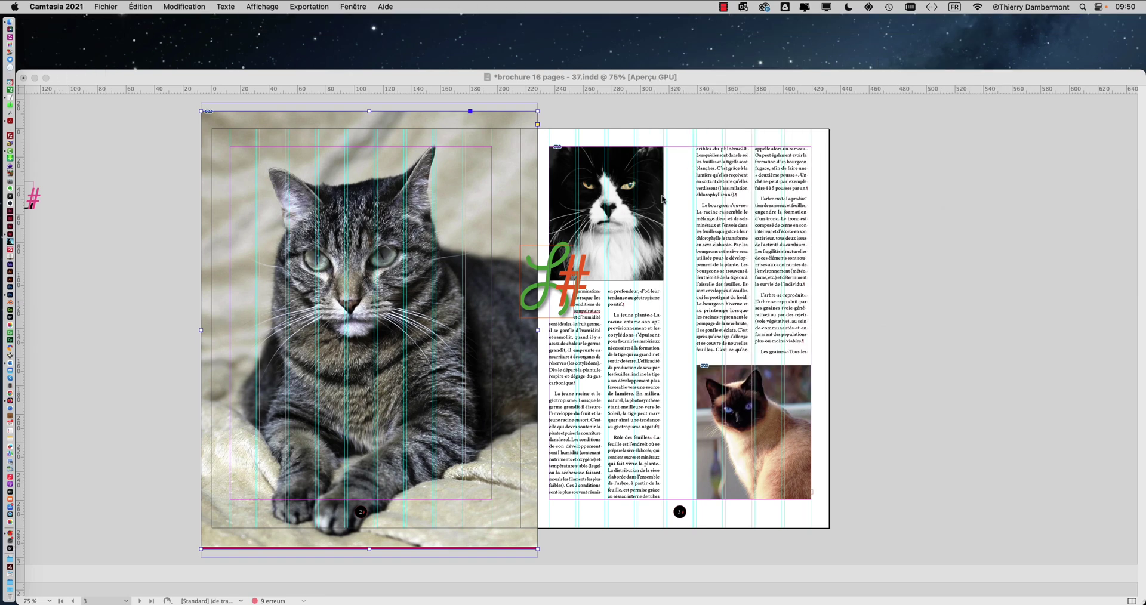
key("super+Tab")
key("super+Tab")
key("super+Tab")
key("super+Tab")
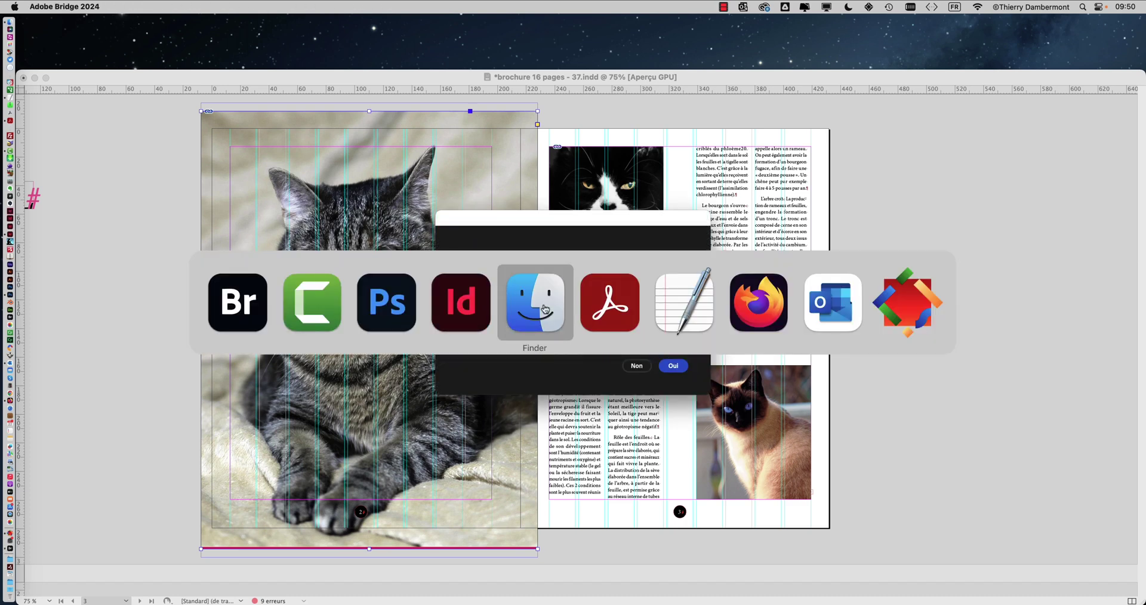
left_click(545, 308)
key("super+Tab")
key("super+Tab")
key("super+Tab")
key("super+Tab")
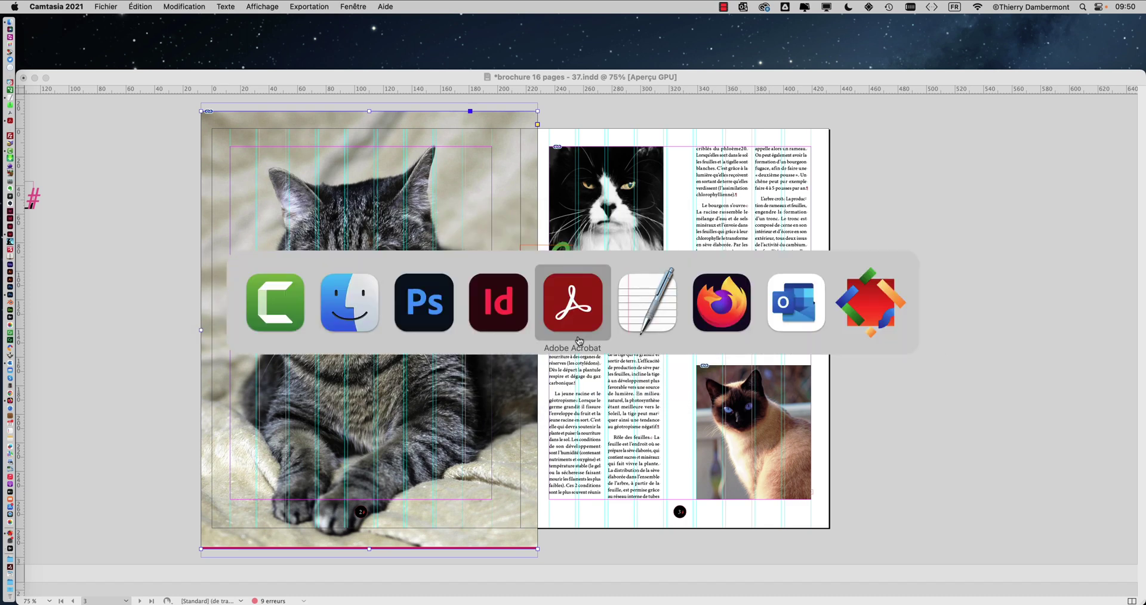
left_click(349, 303)
left_click(76, 6)
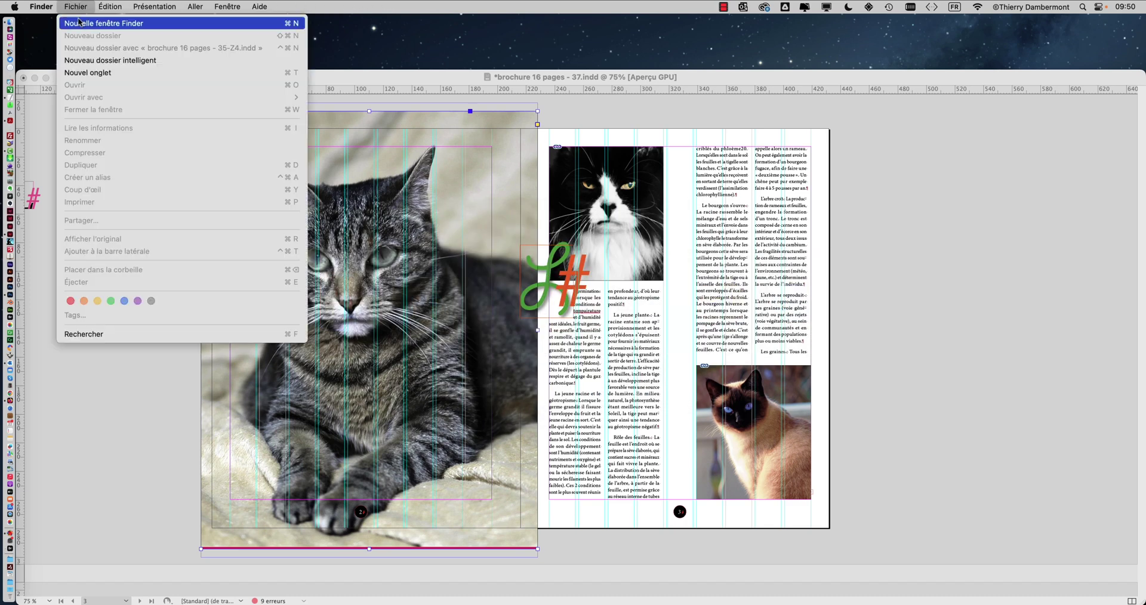
left_click(79, 24)
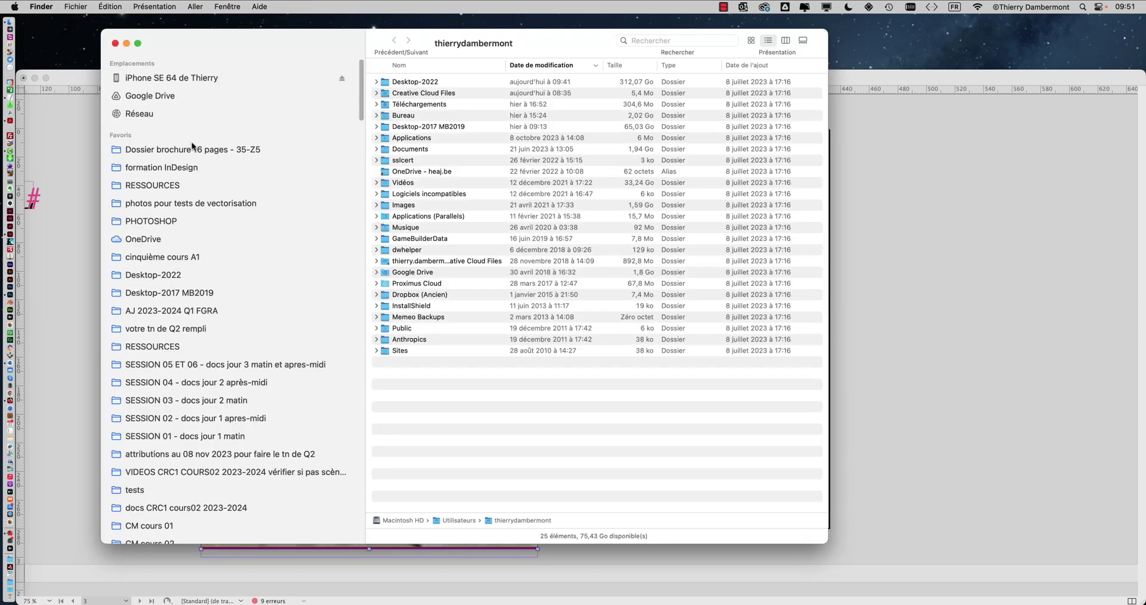
Show the Dossier brochure 16 pages - 35-Z5 folder in a wider, shorter window and select nouveau chat.psd inside its Links folder.
left_click(193, 149)
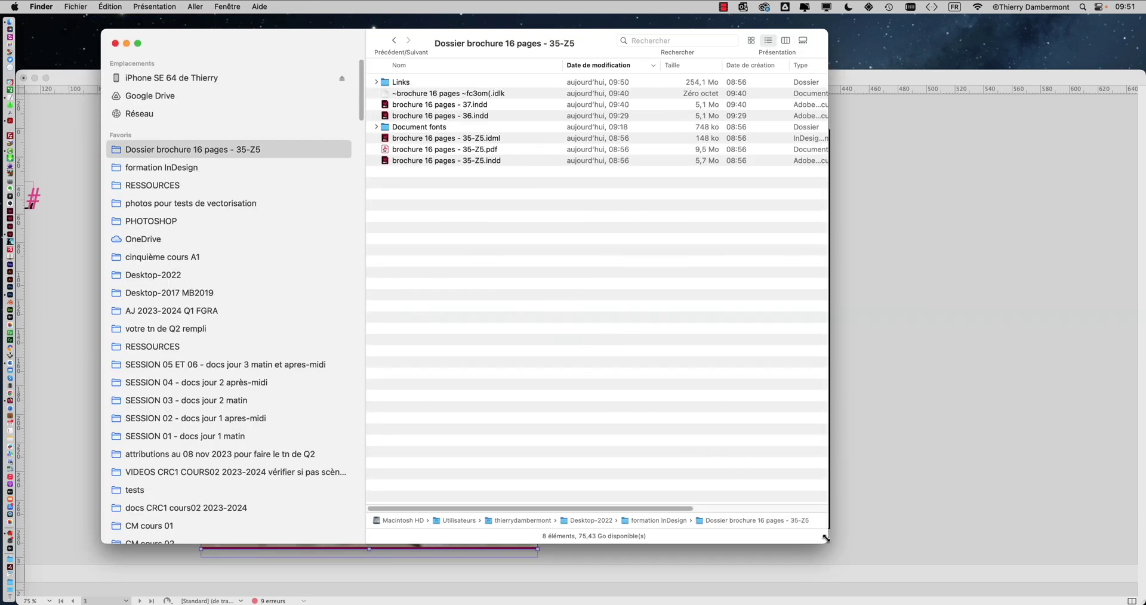
left_click_drag(827, 542, 964, 279)
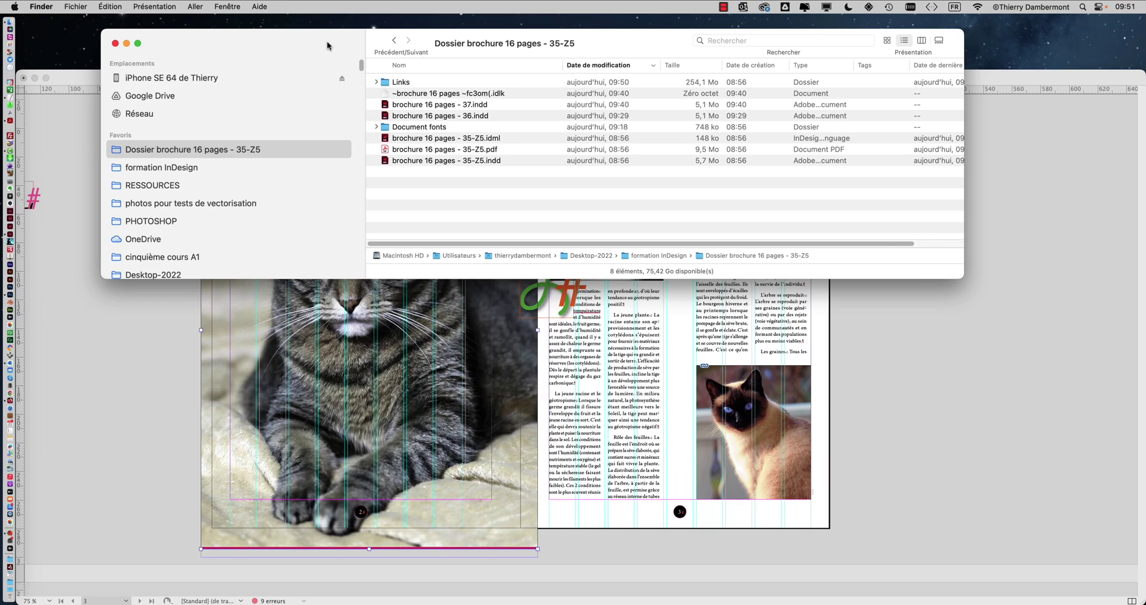
left_click_drag(328, 46, 357, 156)
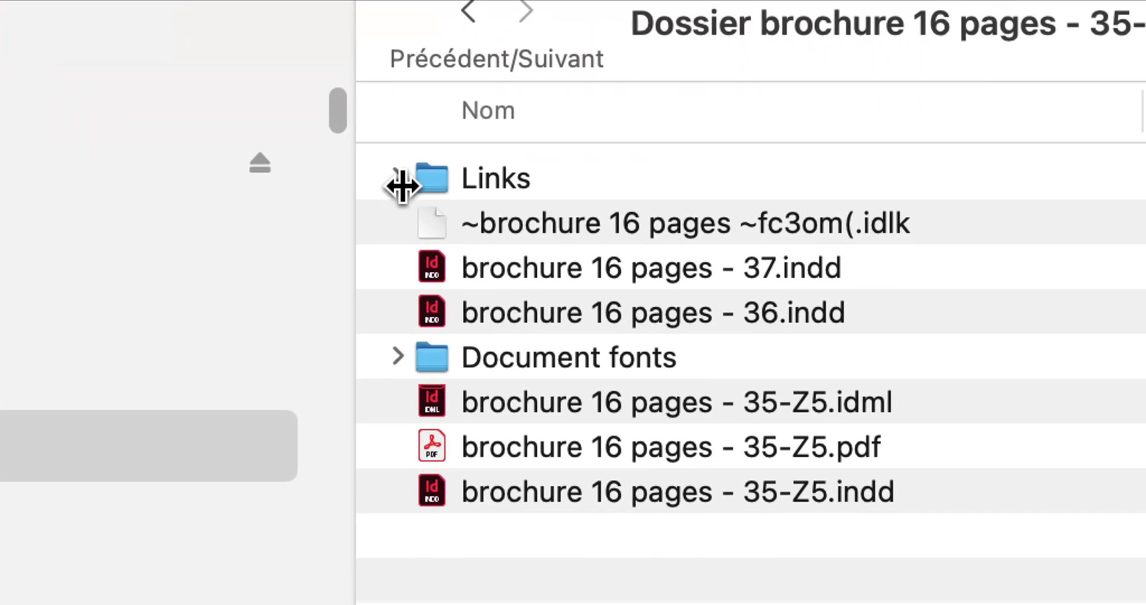
left_click(405, 192)
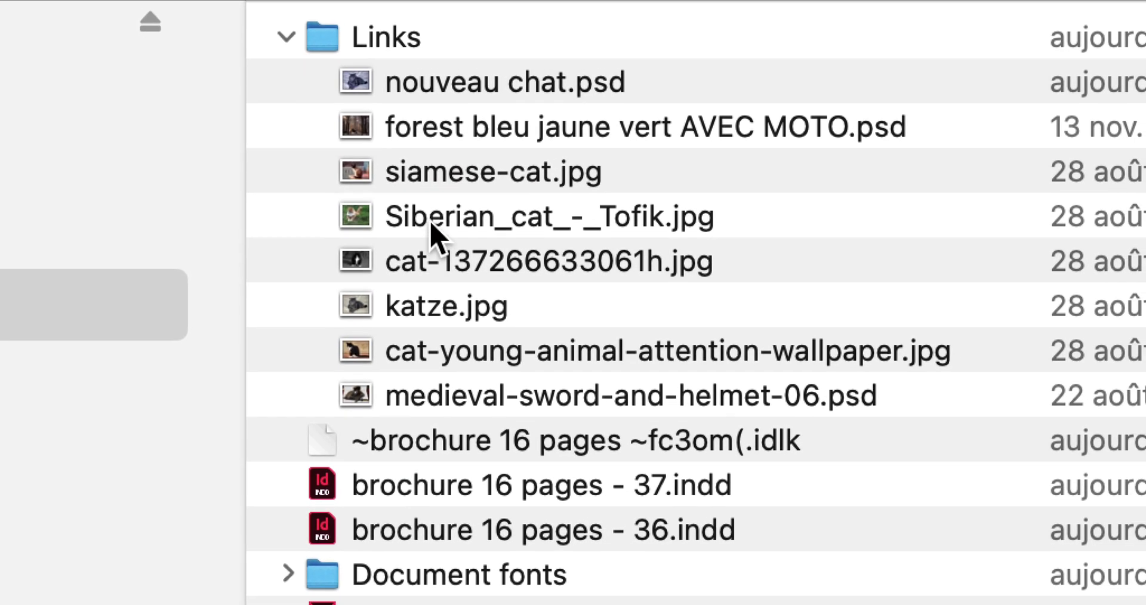
left_click(474, 90)
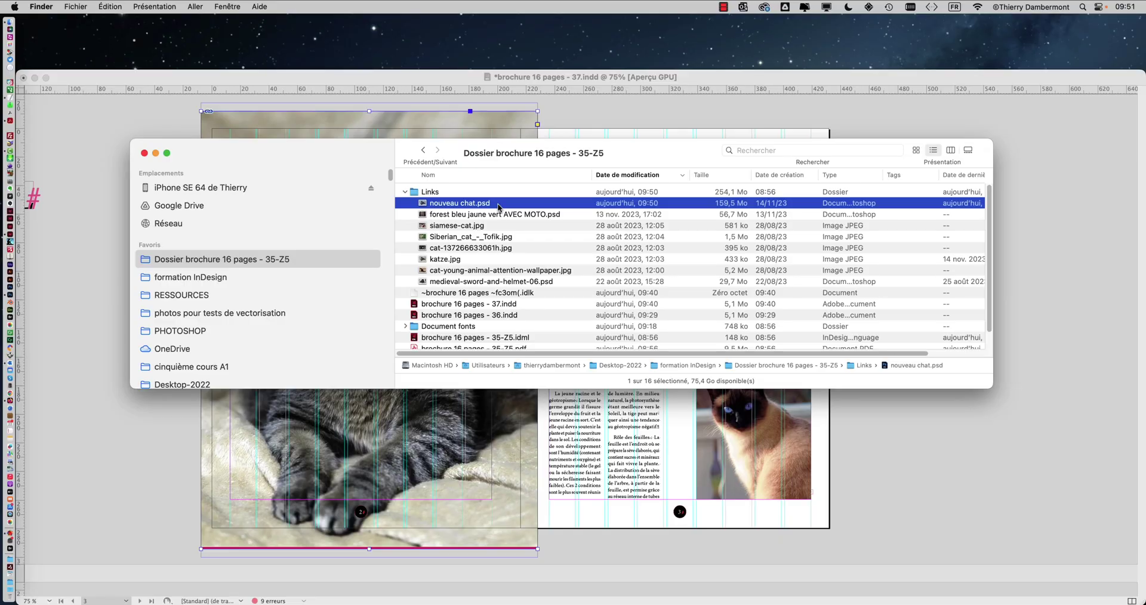
Return to the InDesign brochure, select the large cat image on page 2 and show the Links panel.
left_click(196, 88)
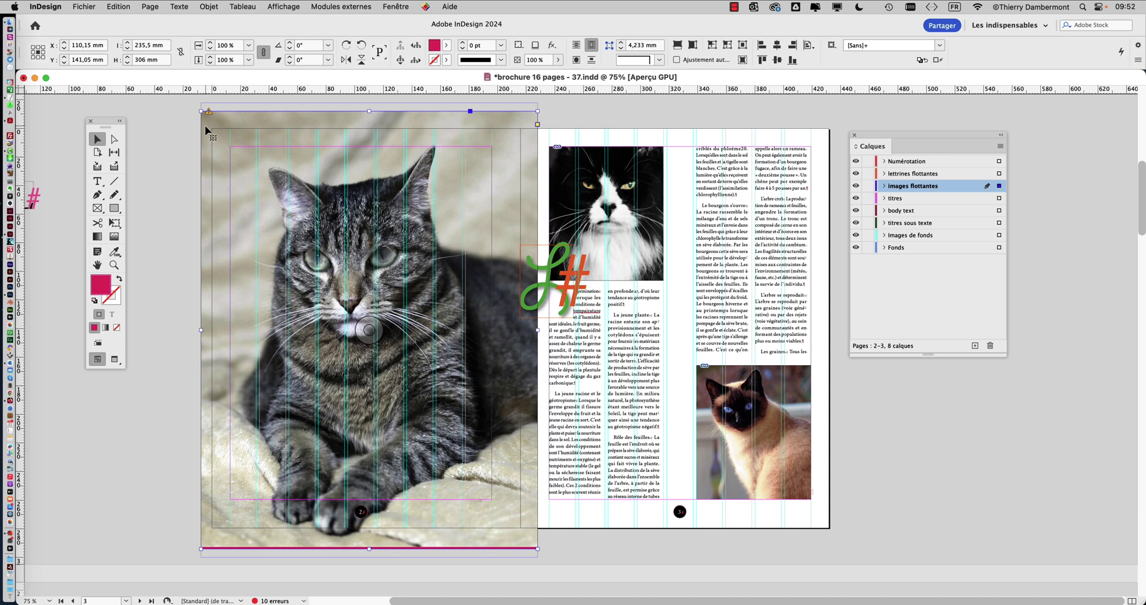
left_click(179, 155)
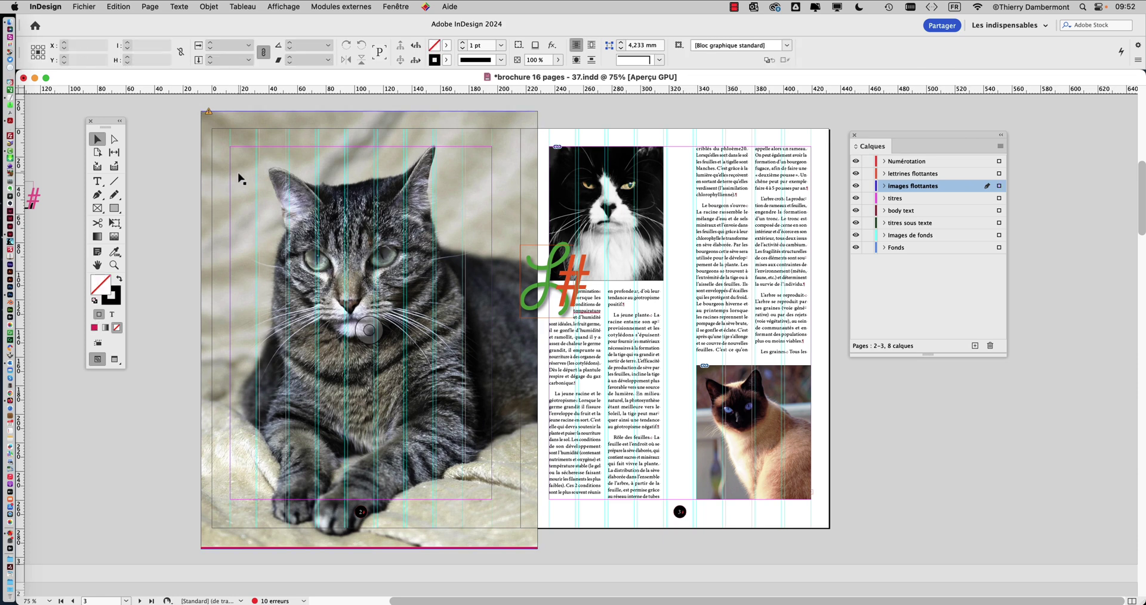
left_click(217, 145)
left_click(395, 7)
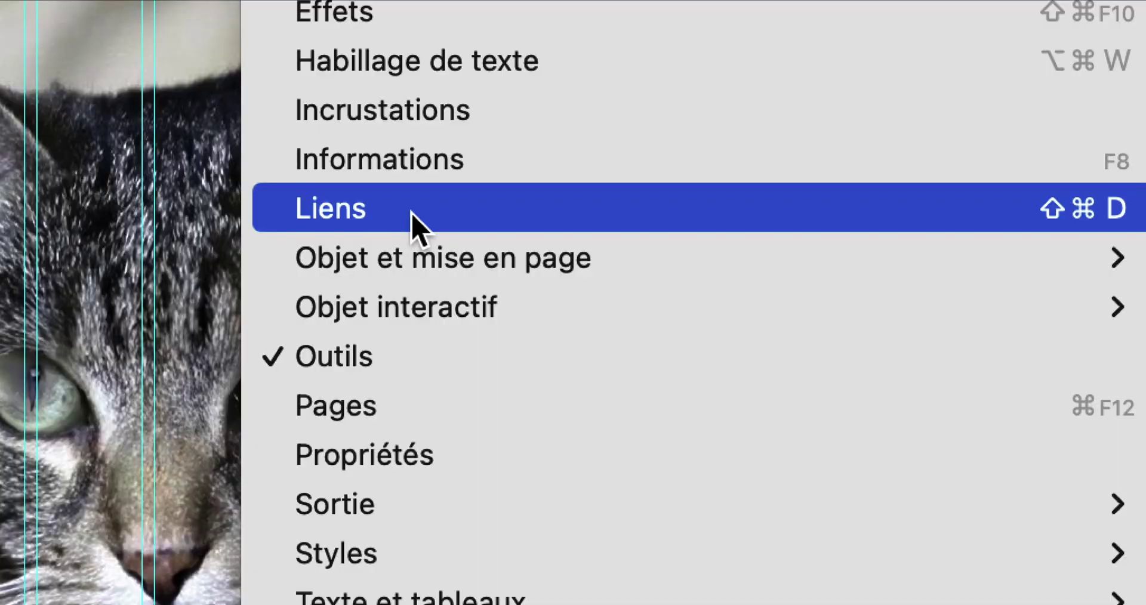
left_click(412, 214)
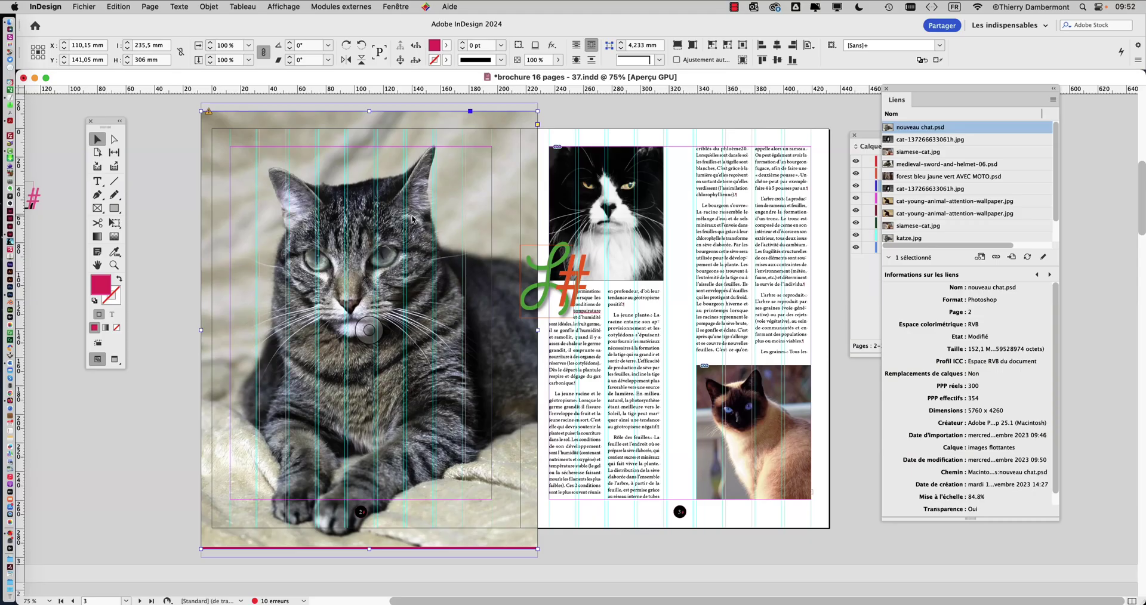
Collapse the link information, enlarge the Links panel to show every link's status and page, and move the Layers panel out of its way.
left_click_drag(904, 96, 602, 104)
left_click(586, 264)
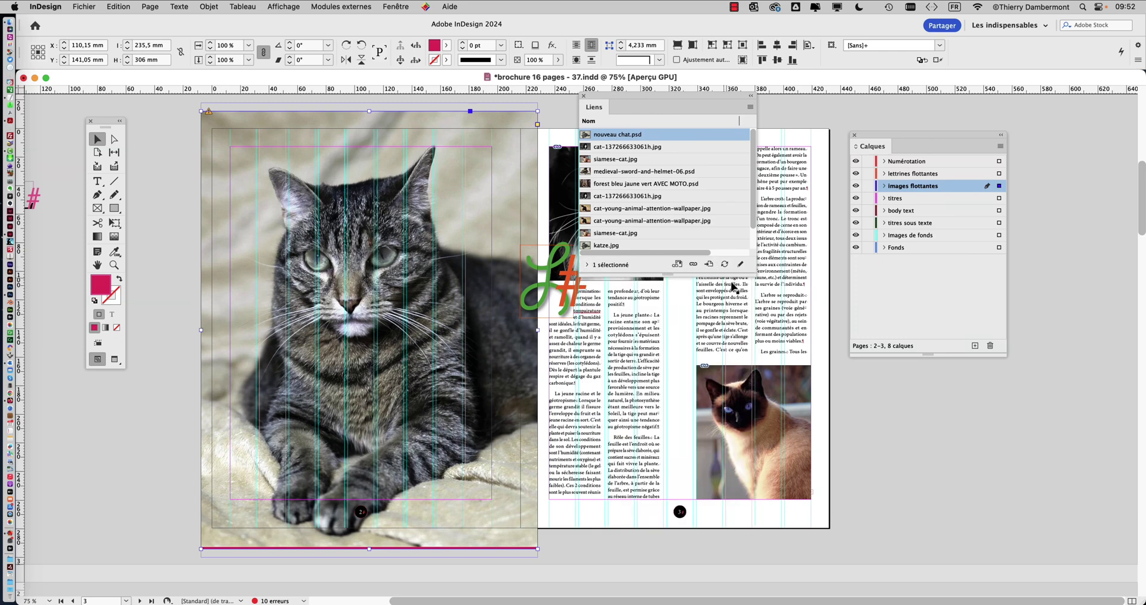
left_click_drag(753, 274, 837, 409)
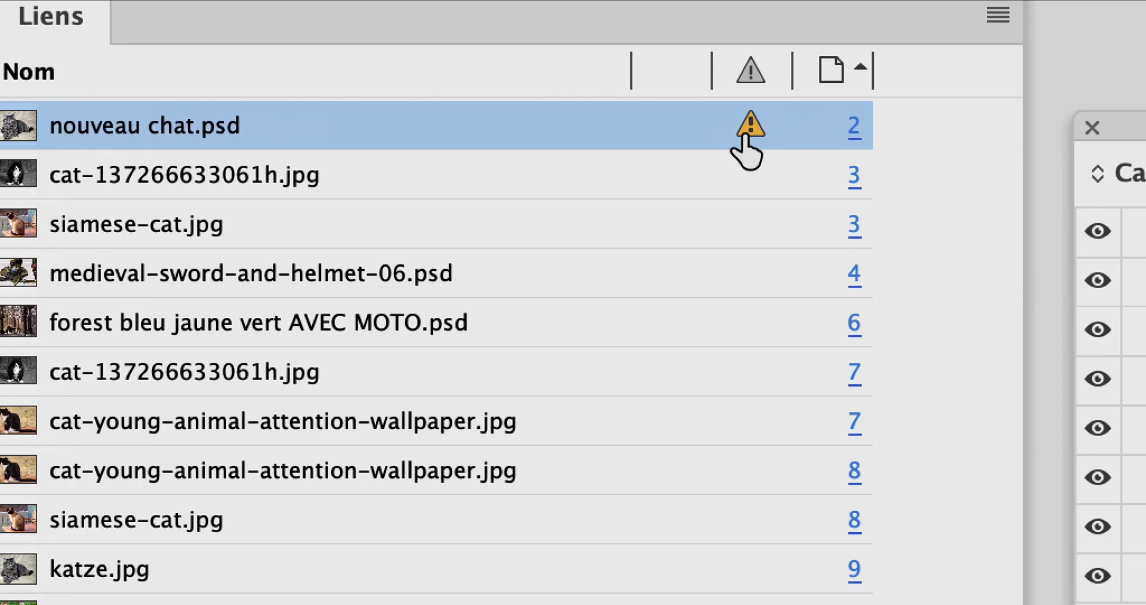
mouse_move(745, 136)
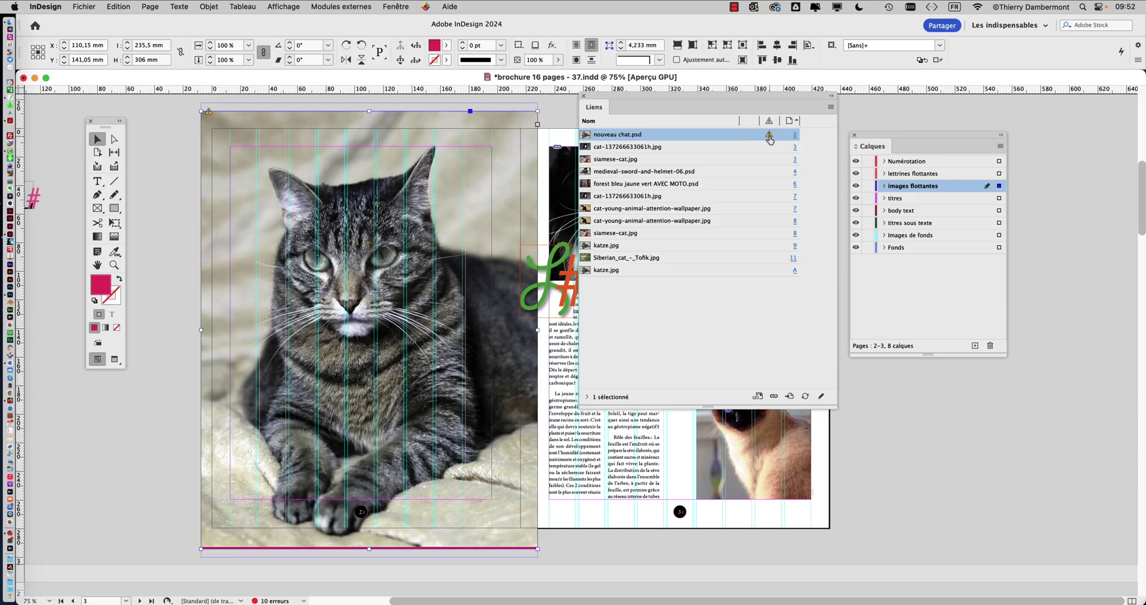
left_click_drag(754, 95, 744, 129)
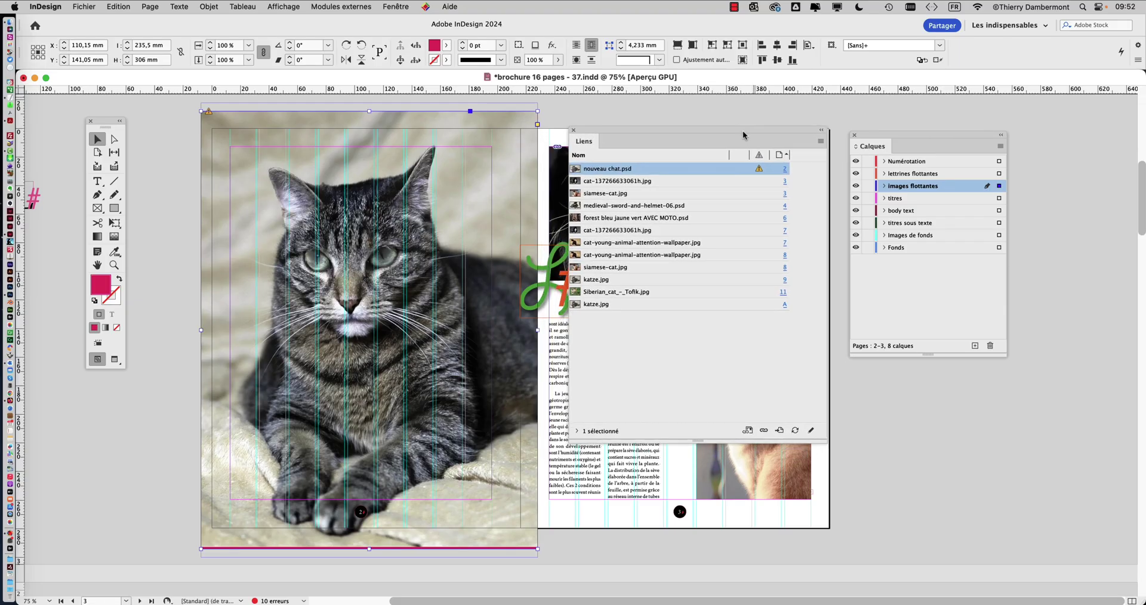
left_click_drag(862, 139, 921, 293)
left_click_drag(763, 130, 820, 109)
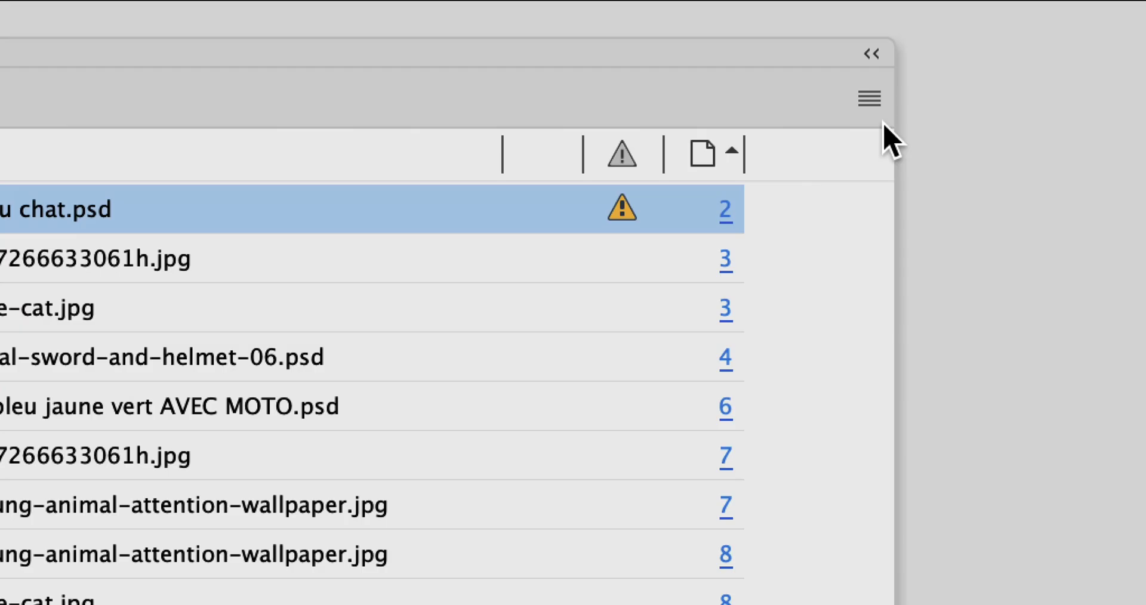
Relink the modified cat image on page 2 to nouveau chat.psd in the Links folder.
left_click(873, 100)
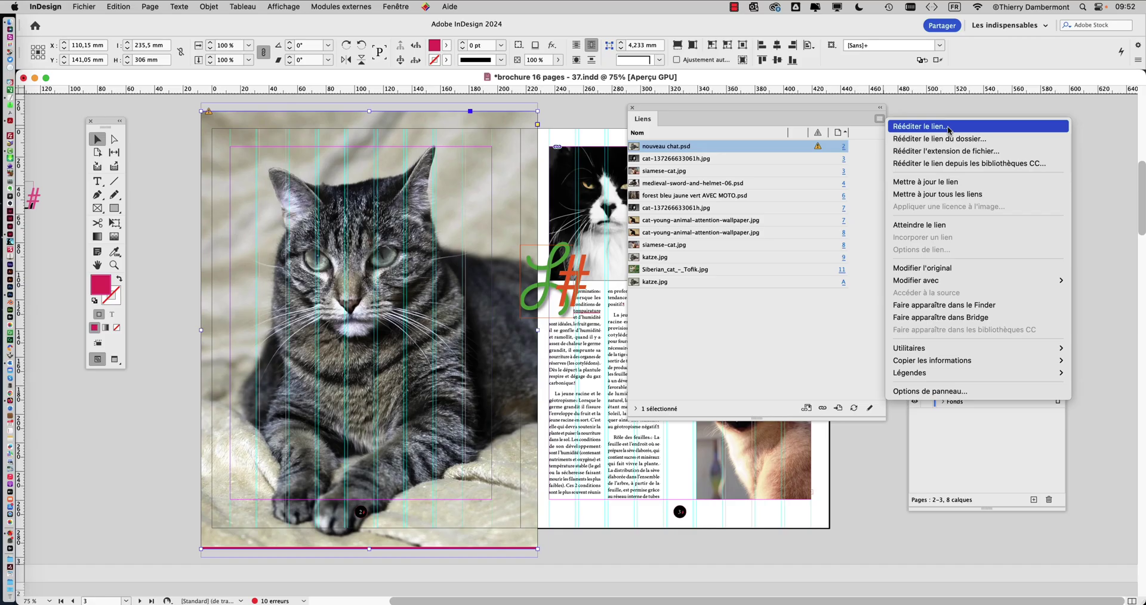
left_click(949, 127)
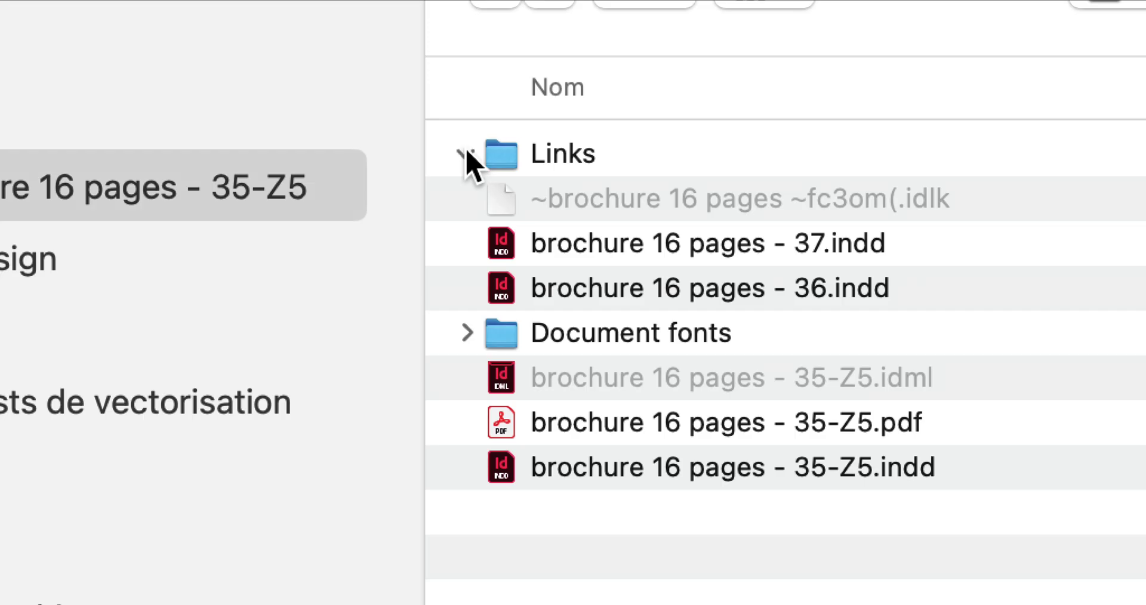
left_click(467, 152)
left_click(492, 165)
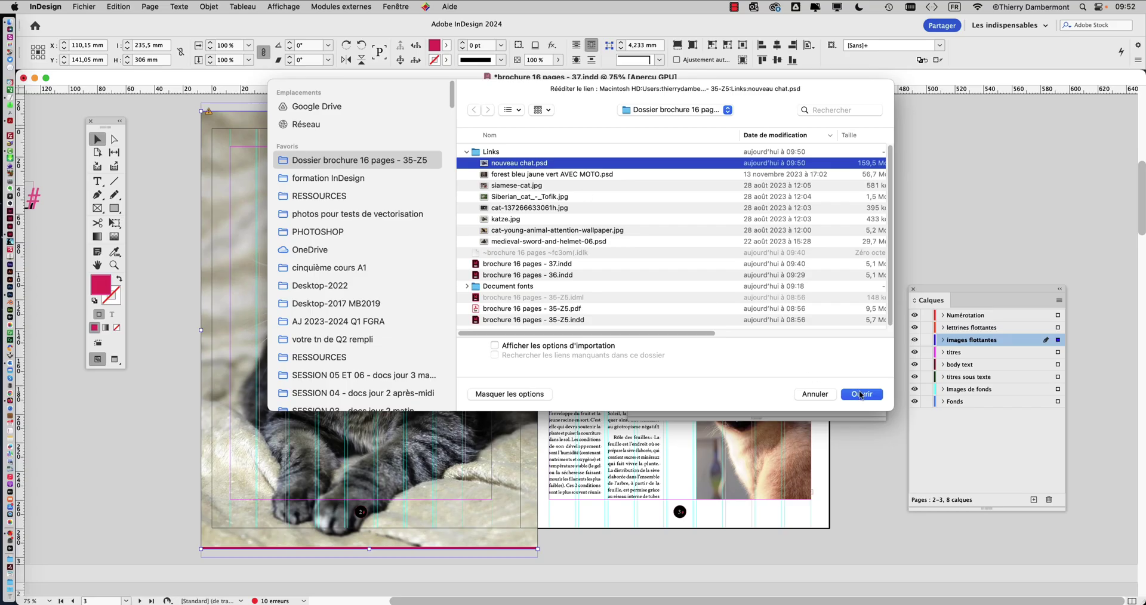
left_click(862, 394)
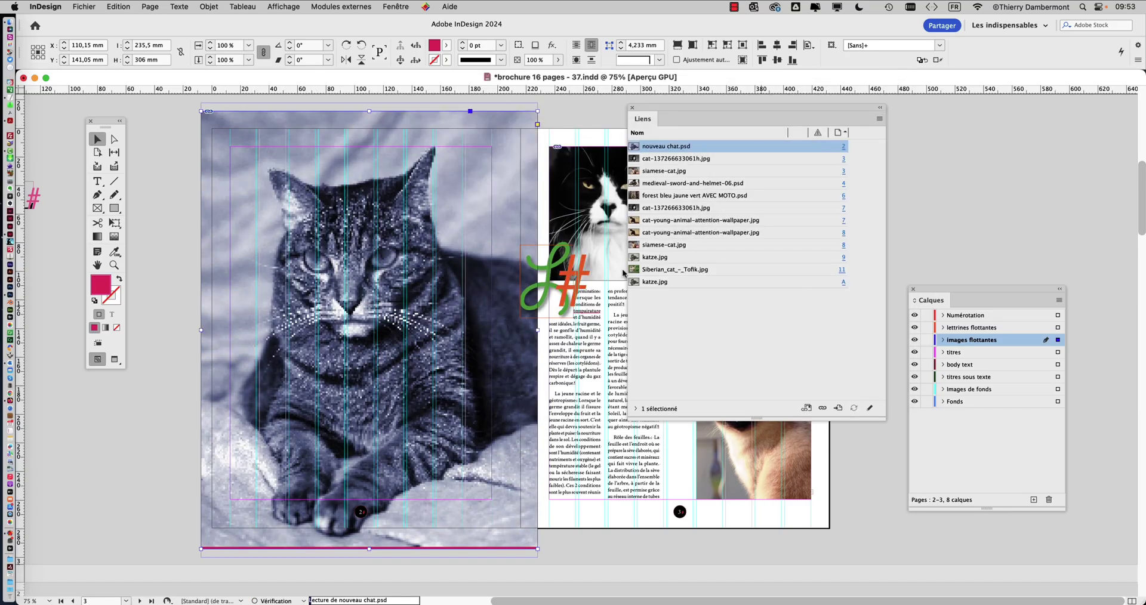
Close the Links panel, deselect the cat image and display the spread in preview mode without guides or bleed.
left_click(632, 108)
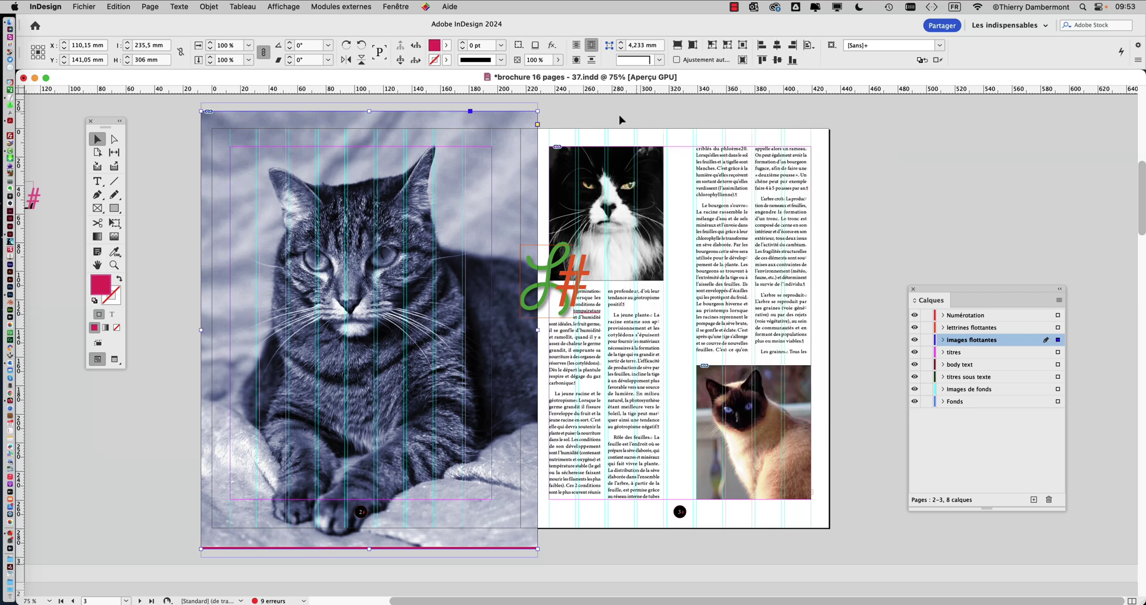
left_click(609, 117)
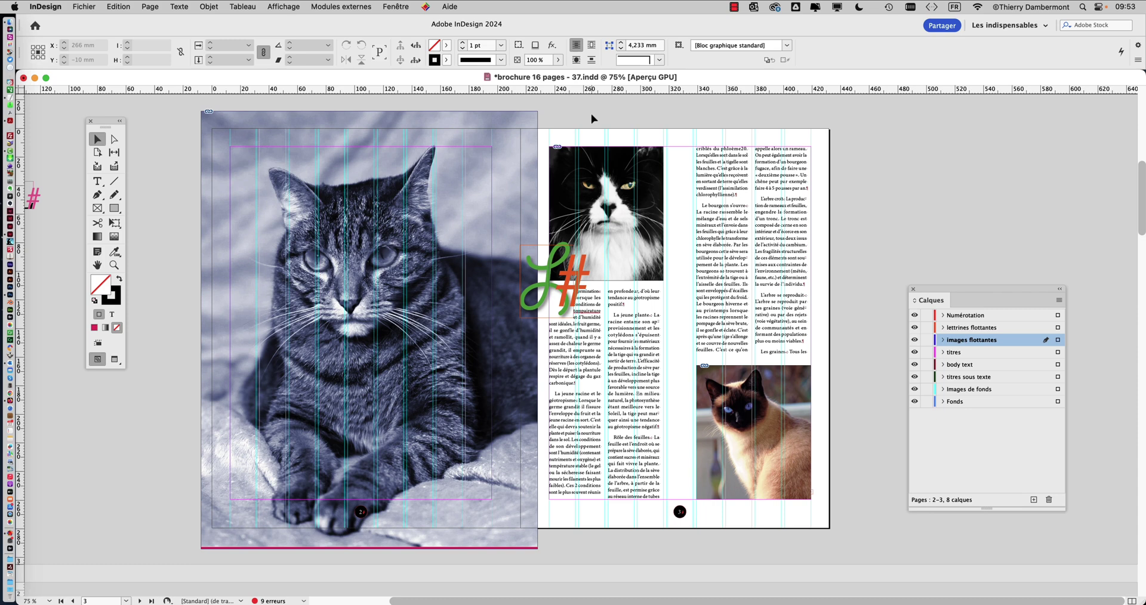
left_click(117, 359)
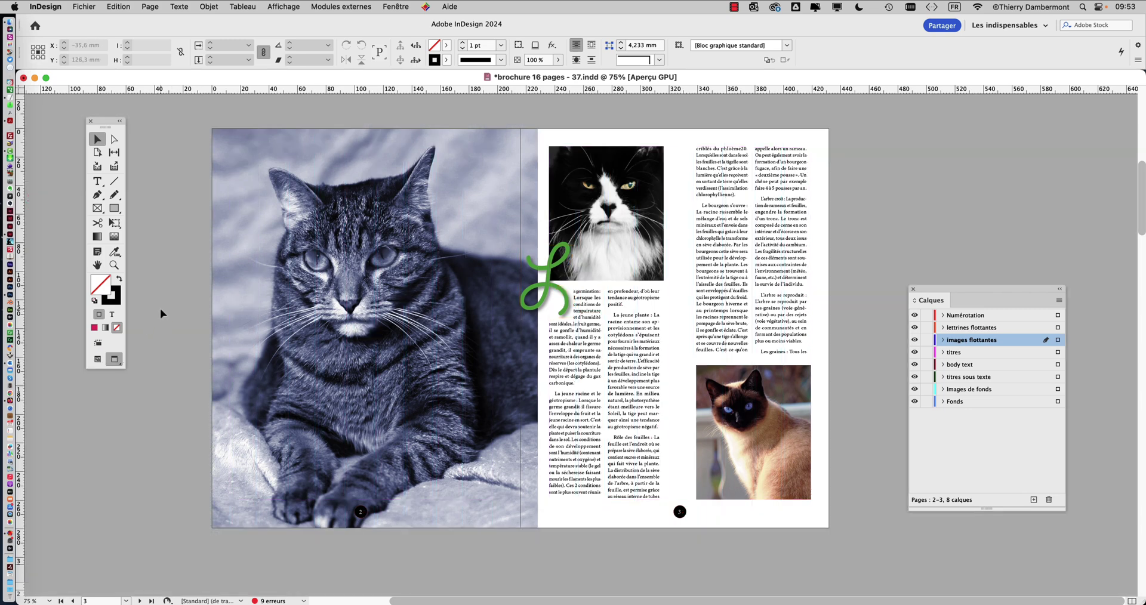
Switch to Firefox and examine the Google Images results for "colored magazine page layout" as layout inspiration.
key("super+Tab")
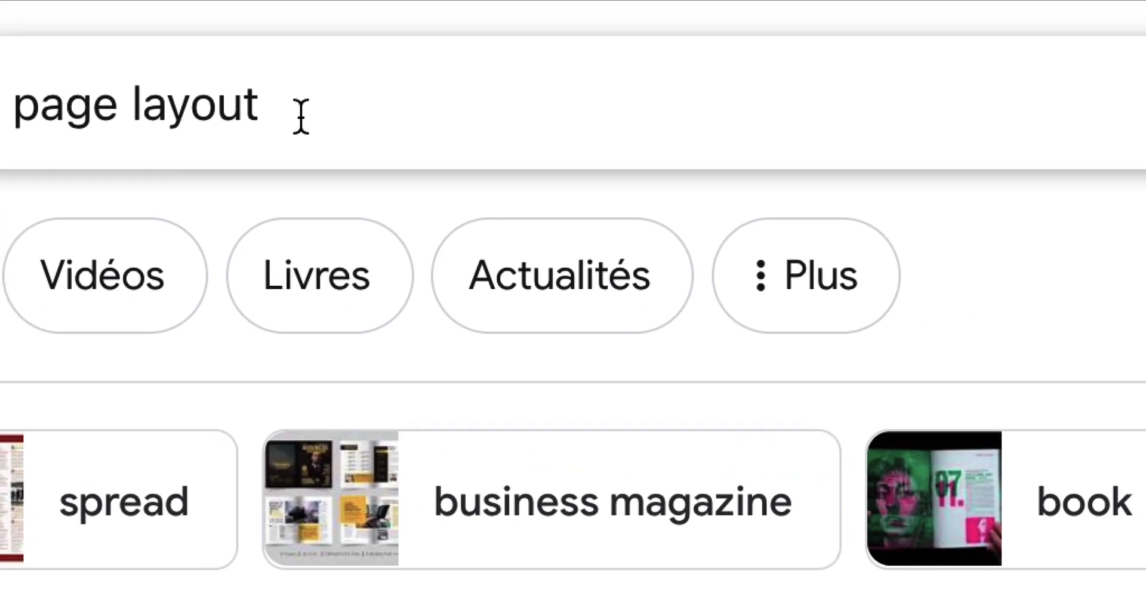
left_click_drag(300, 117, 0, 113)
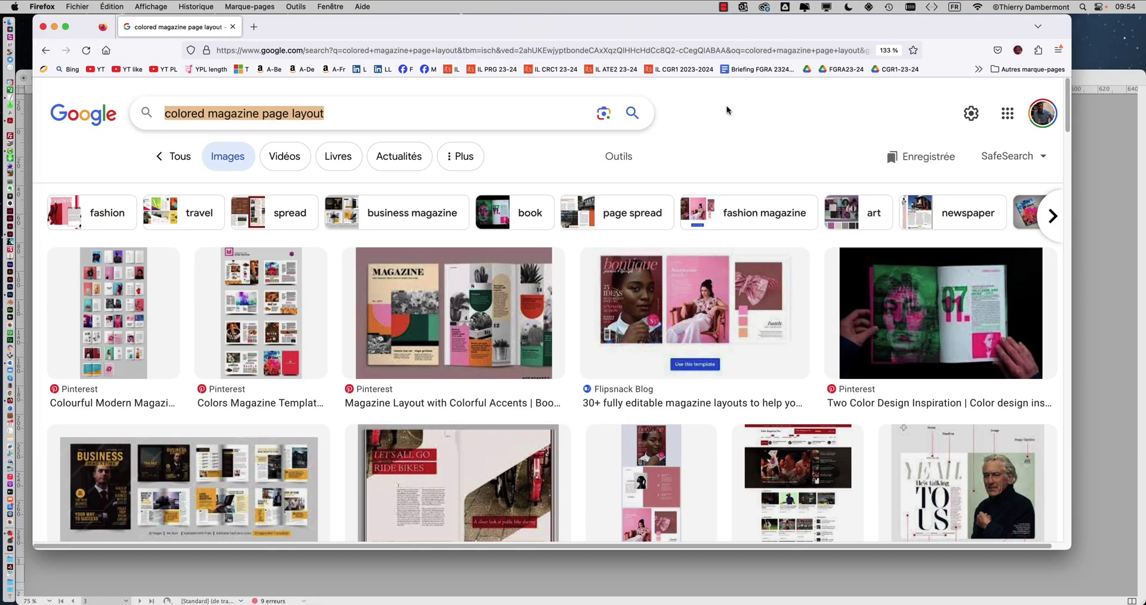
left_click(717, 128)
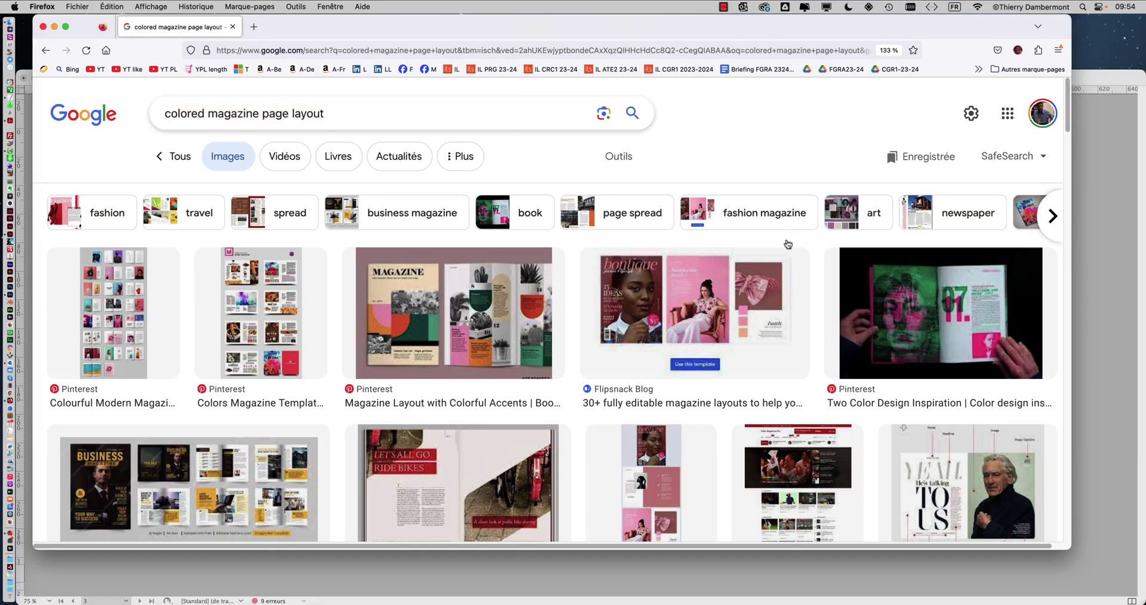
left_click(711, 314)
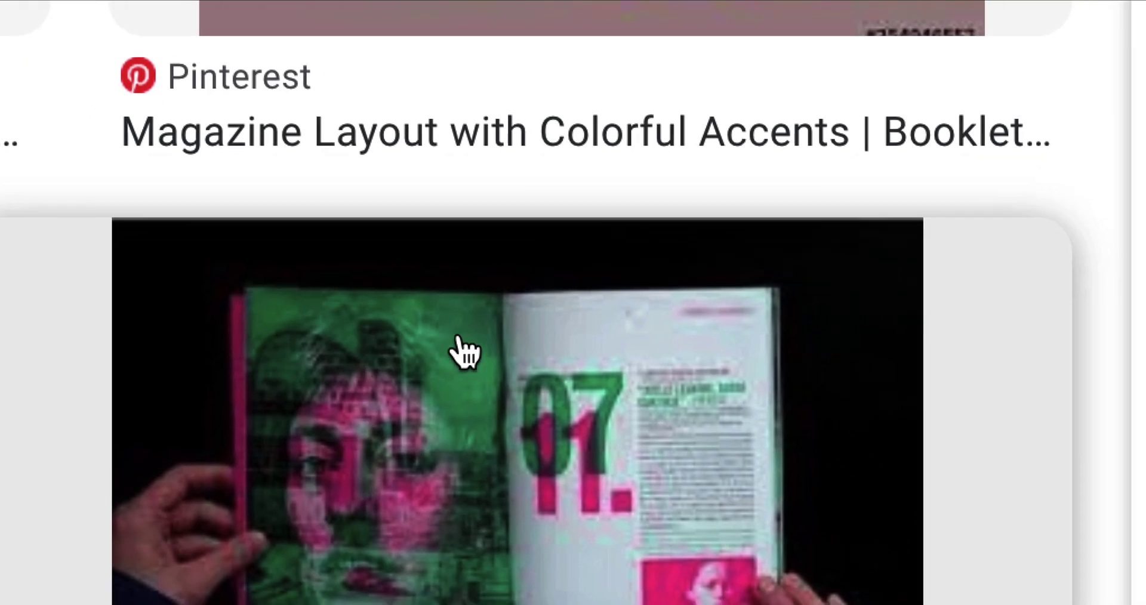
left_click(540, 379)
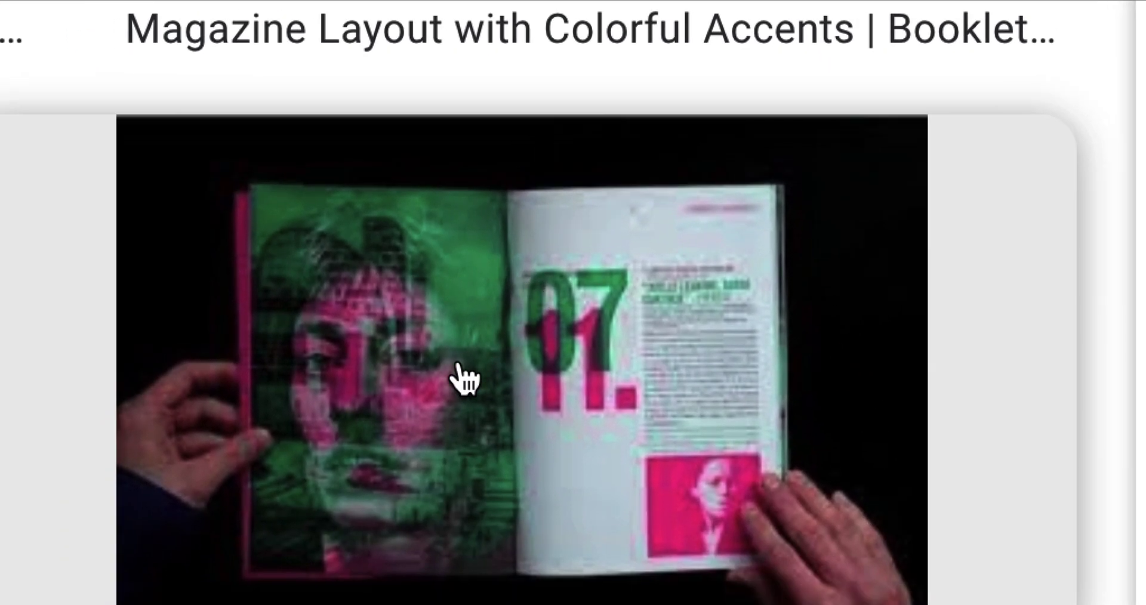
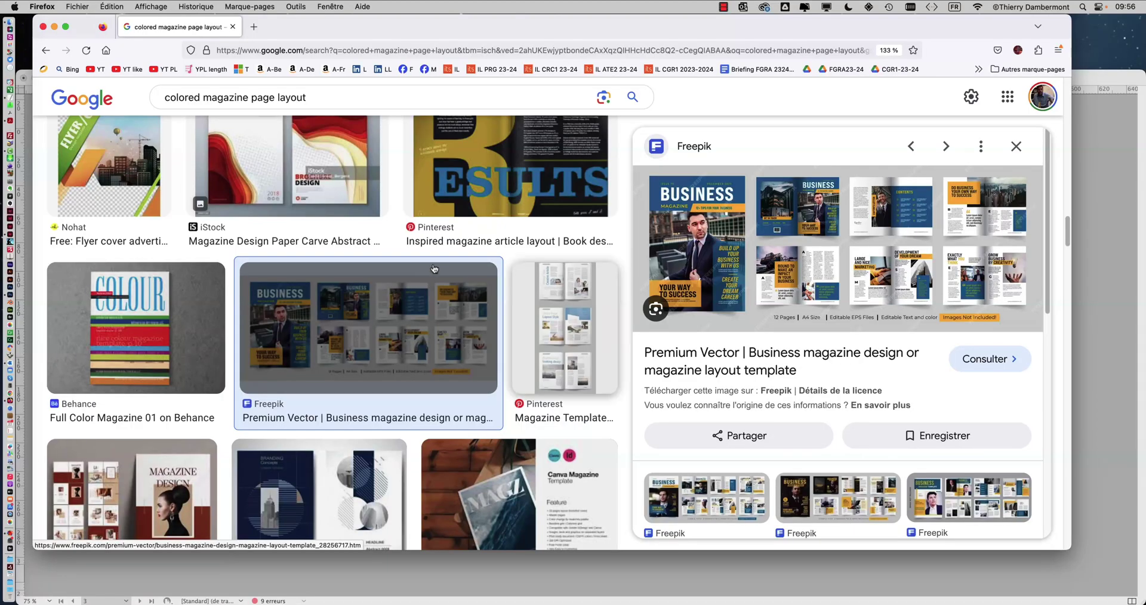
scroll(434, 268, "down", 3)
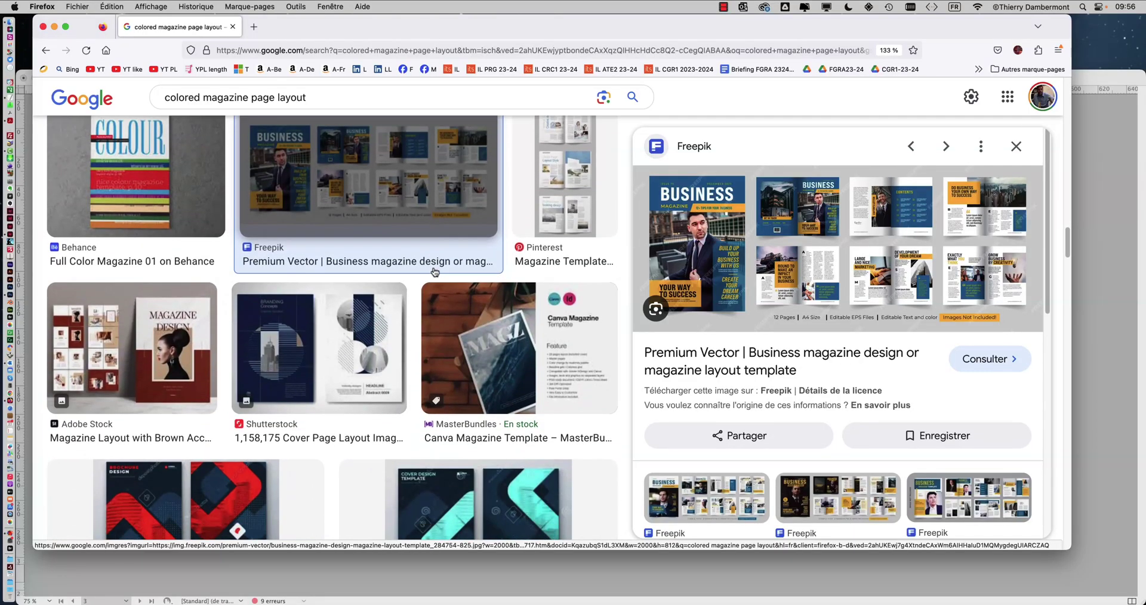
scroll(434, 271, "down", 5)
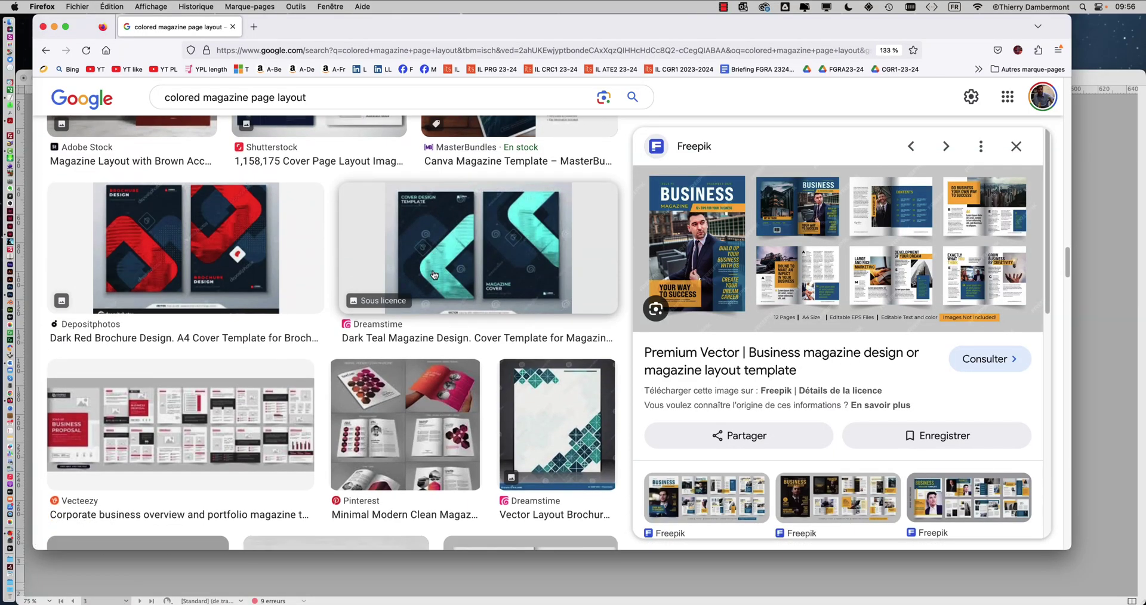
scroll(439, 269, "down", 3)
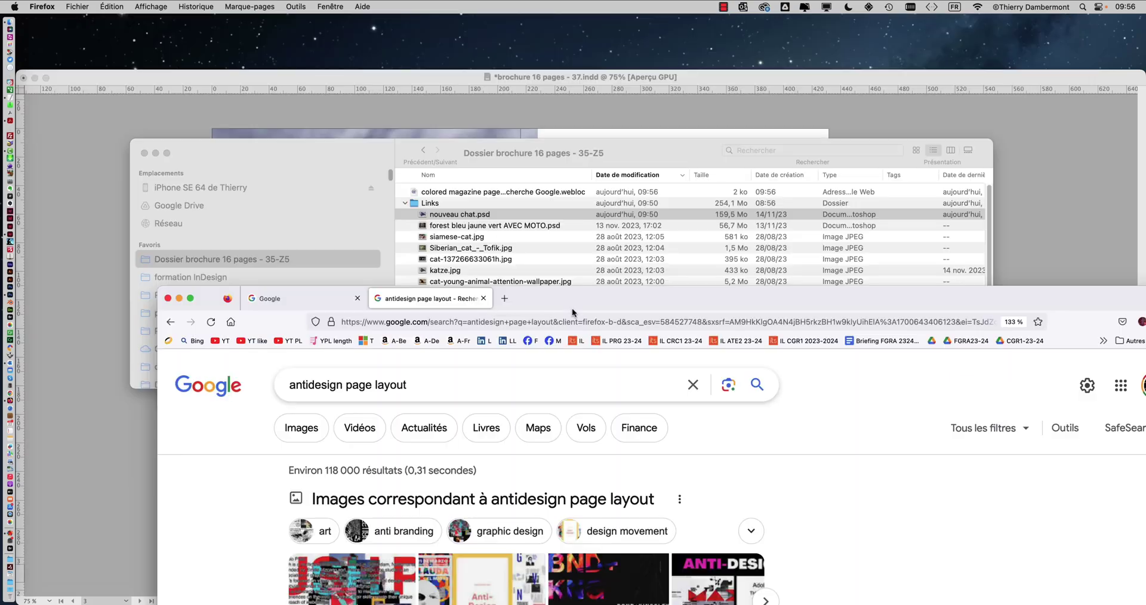
Move and enlarge the Firefox window to fill the screen and show the image results for "antidesign page layout".
left_click_drag(572, 308, 427, 30)
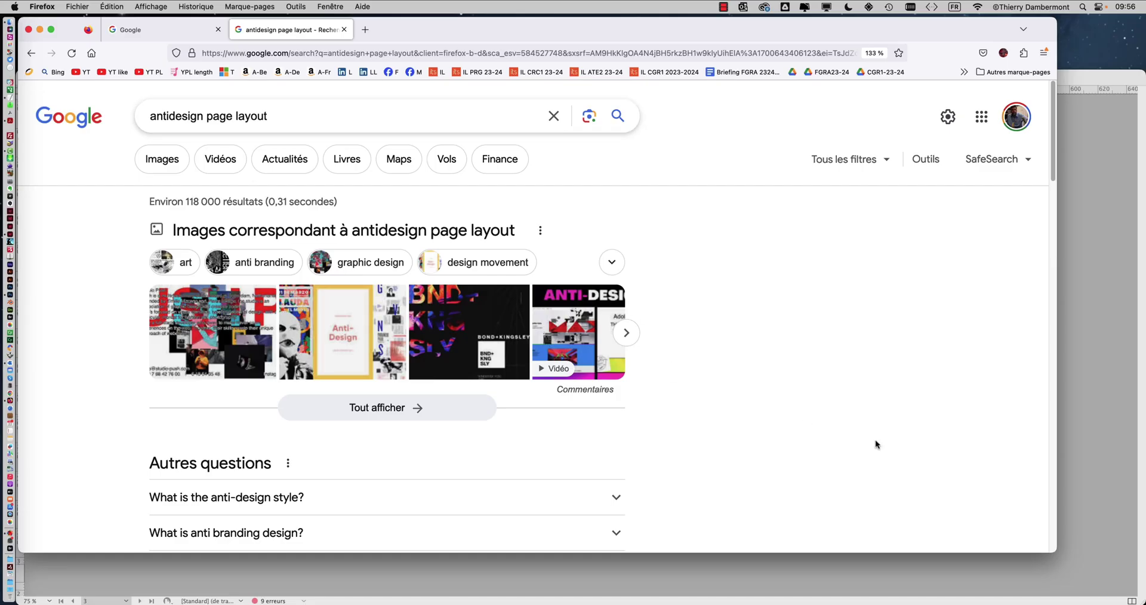
left_click_drag(1108, 570, 1142, 588)
scroll(858, 446, "down", 3)
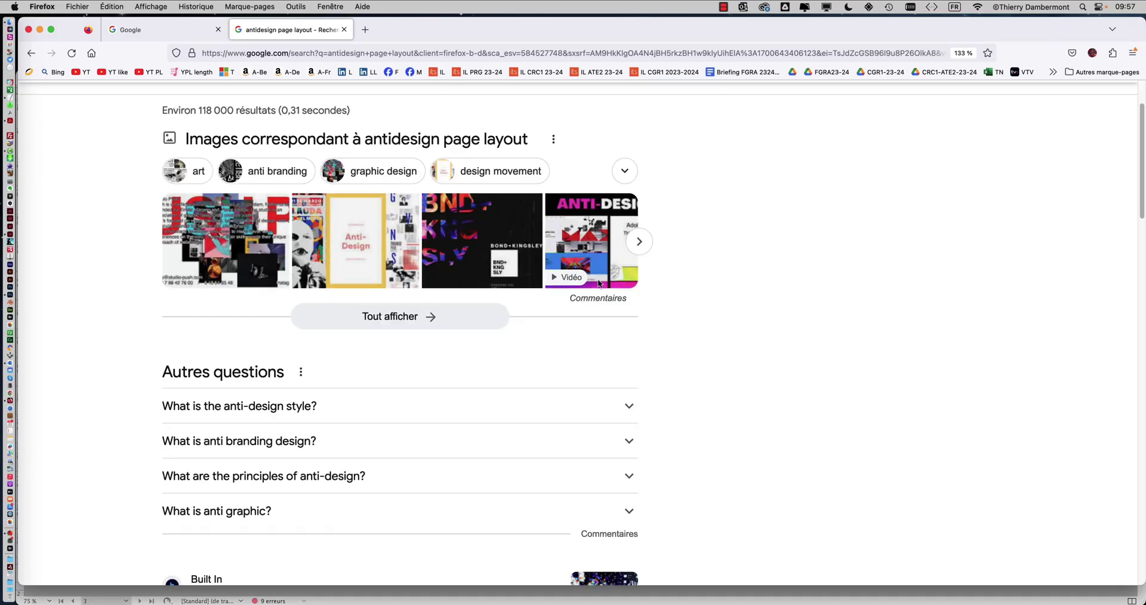
scroll(204, 188, "up", 3)
left_click(188, 165)
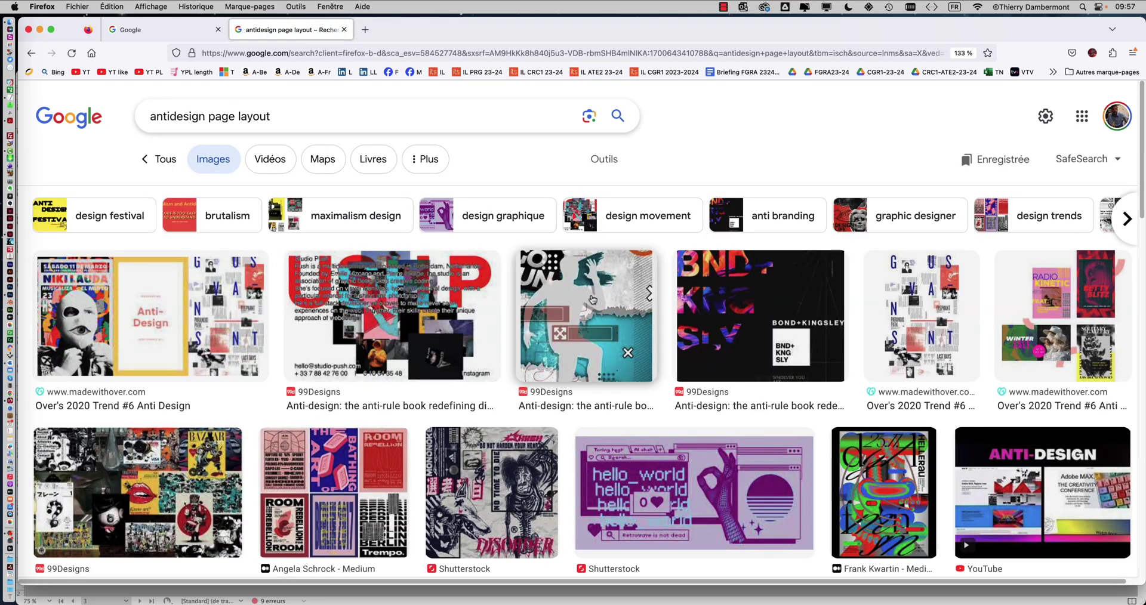
Examine the first anti-design image results, previewing the Over's 2020 Trend, 99Designs, Shutterstock and Medium examples and the black-and-white portrait poster.
left_click(109, 312)
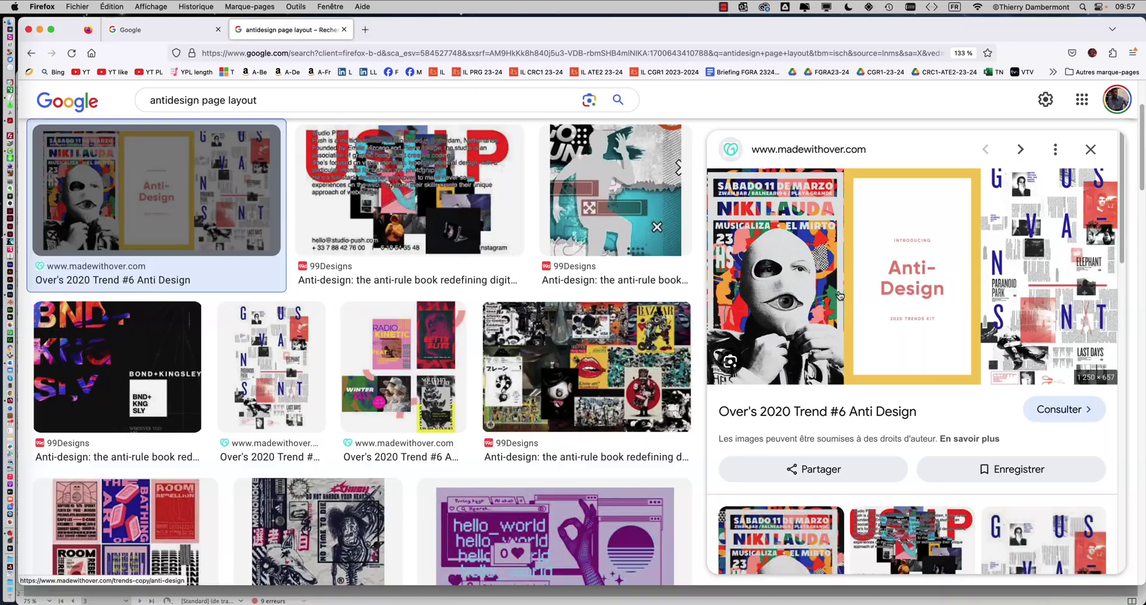
left_click(585, 370)
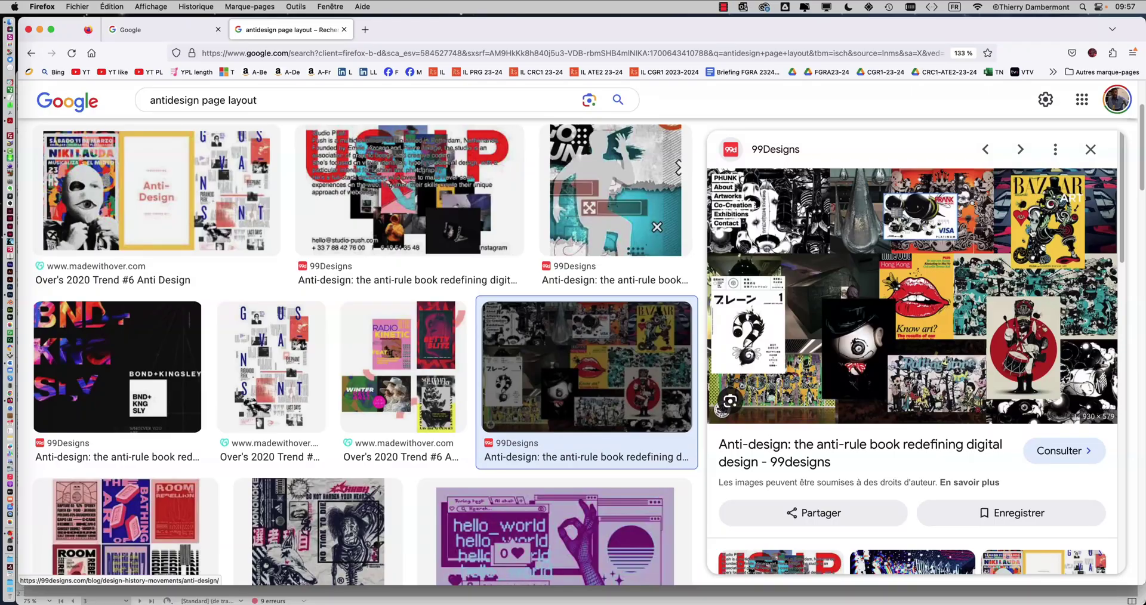
scroll(291, 344, "down", 5)
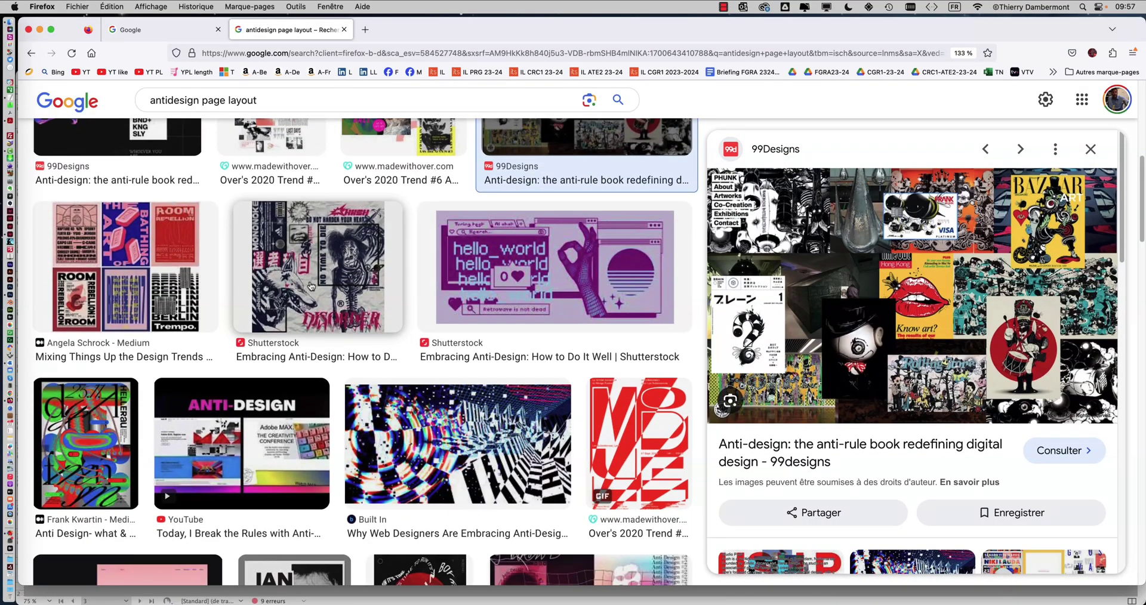
left_click(306, 298)
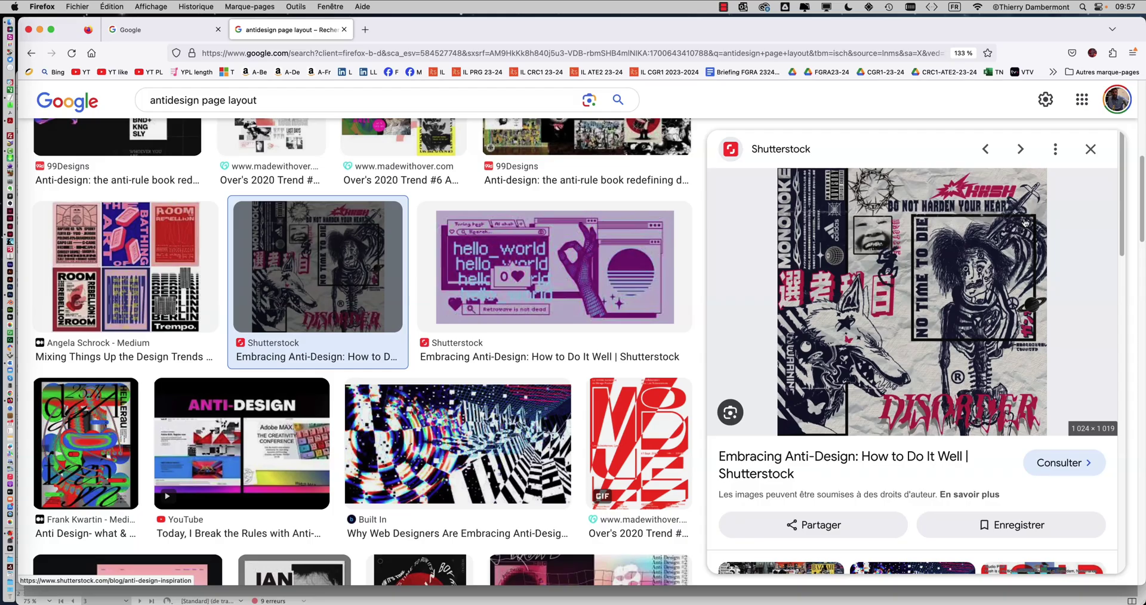
scroll(537, 299, "down", 1)
left_click(90, 442)
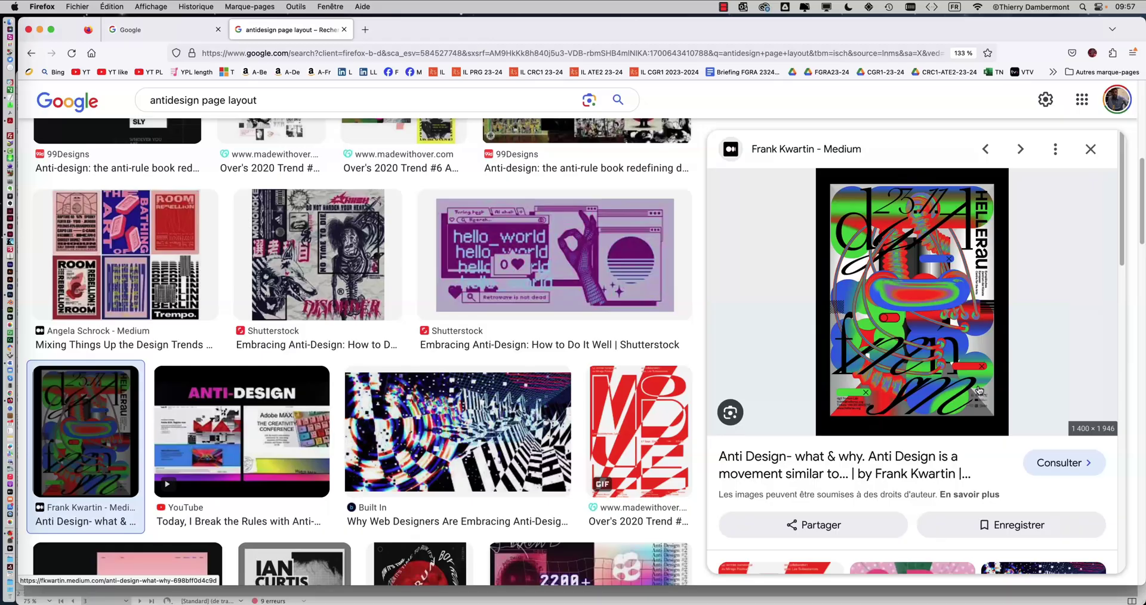
scroll(586, 425, "down", 5)
left_click(295, 438)
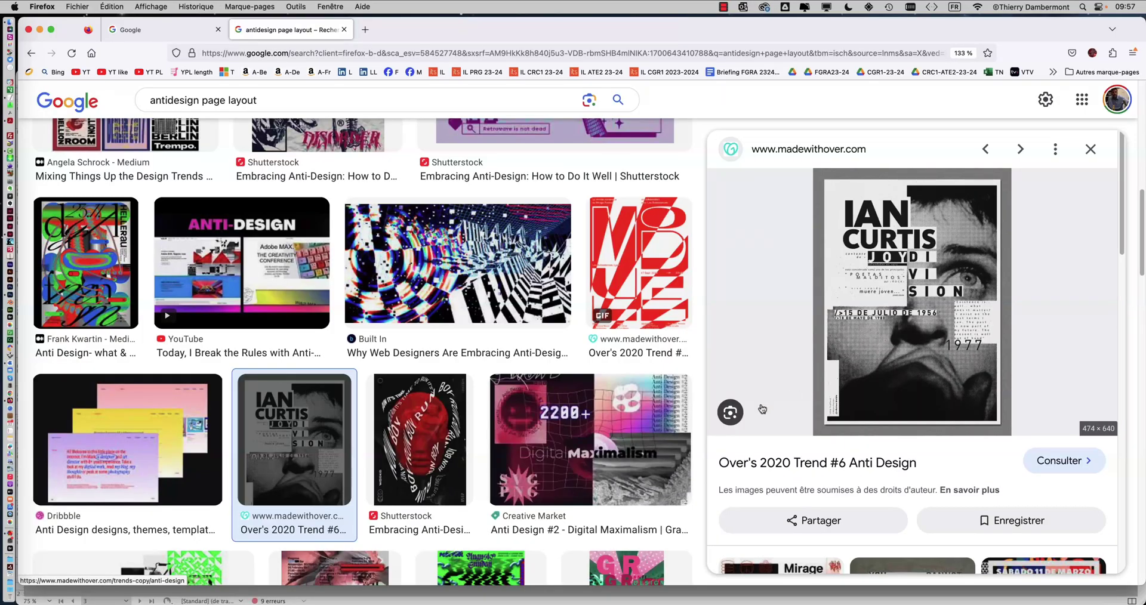
scroll(547, 436, "down", 5)
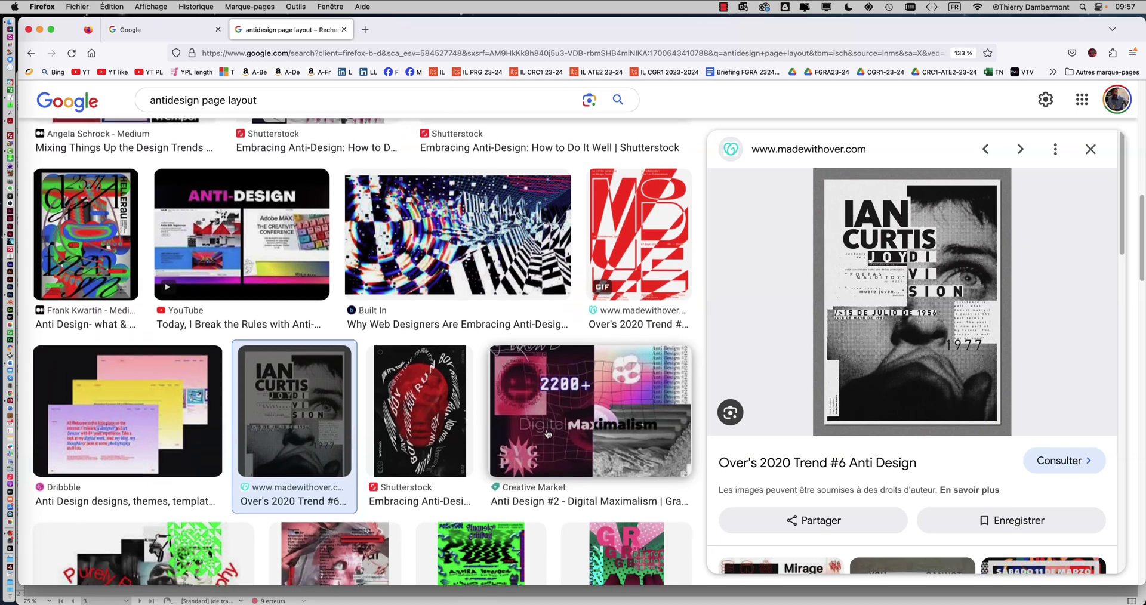
scroll(546, 431, "down", 4)
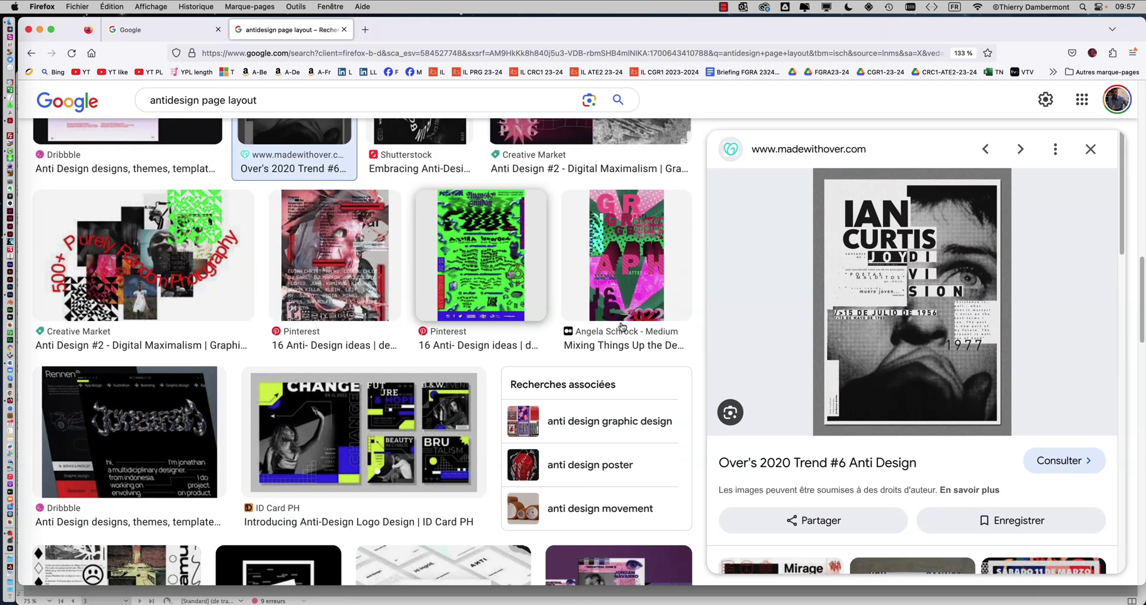
scroll(322, 427, "down", 2)
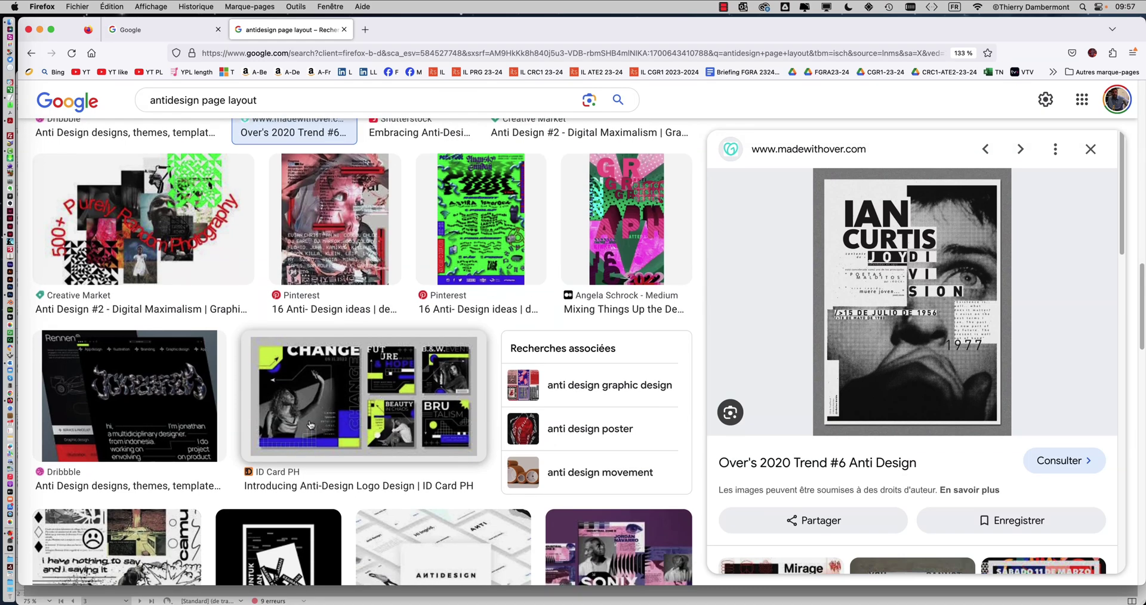
Preview the ID Card PH, Dribbble, 99Designs and Freepik anti-design layouts and browse the remaining image results for inspiration.
left_click(322, 427)
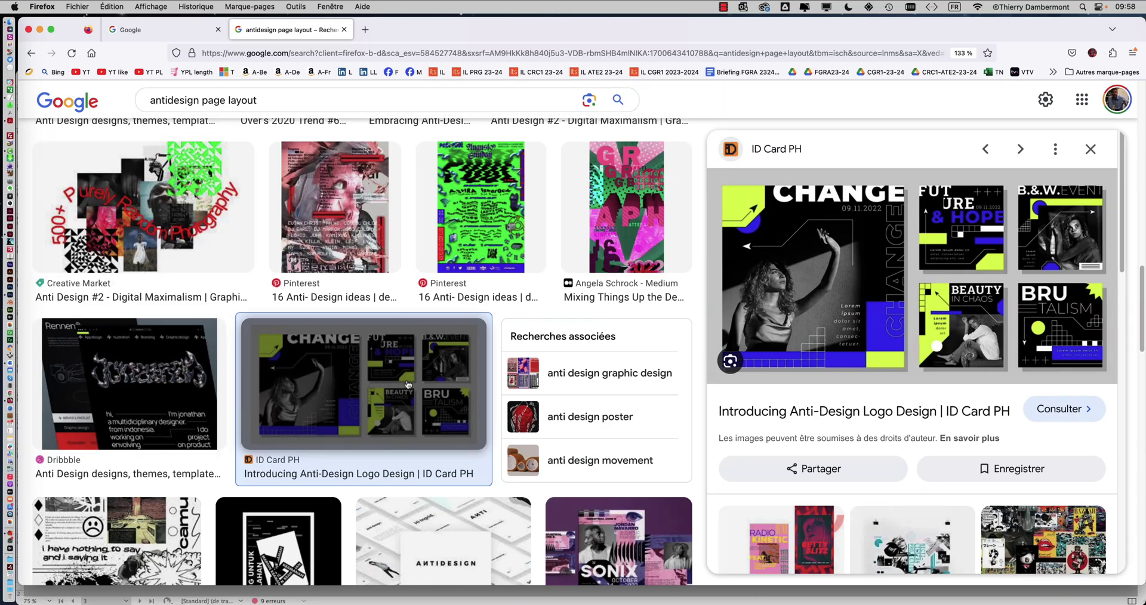
scroll(273, 295, "down", 5)
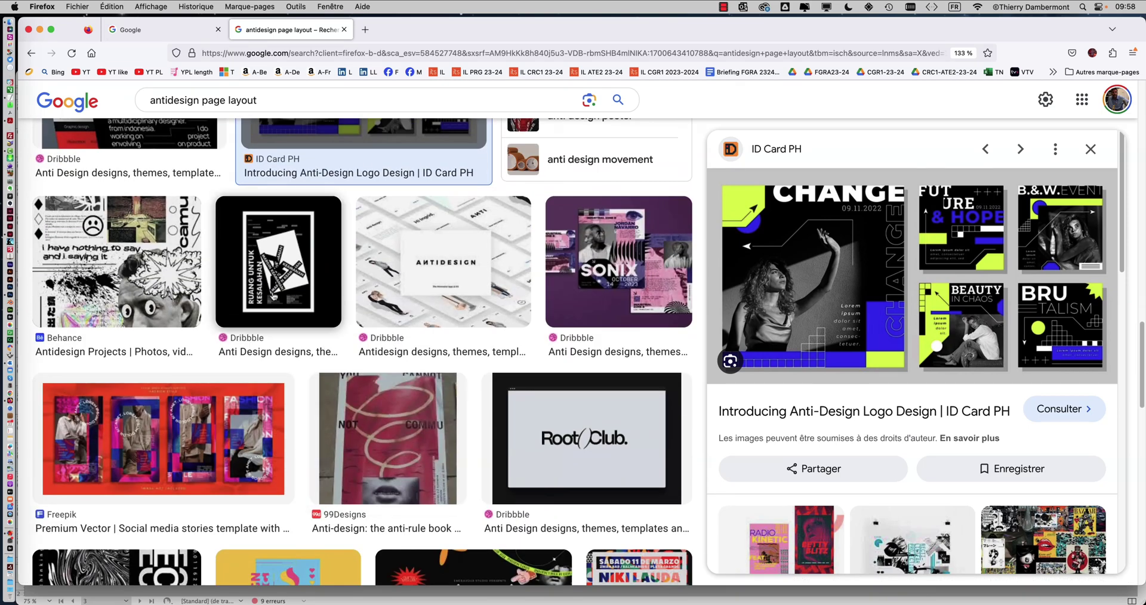
left_click(273, 296)
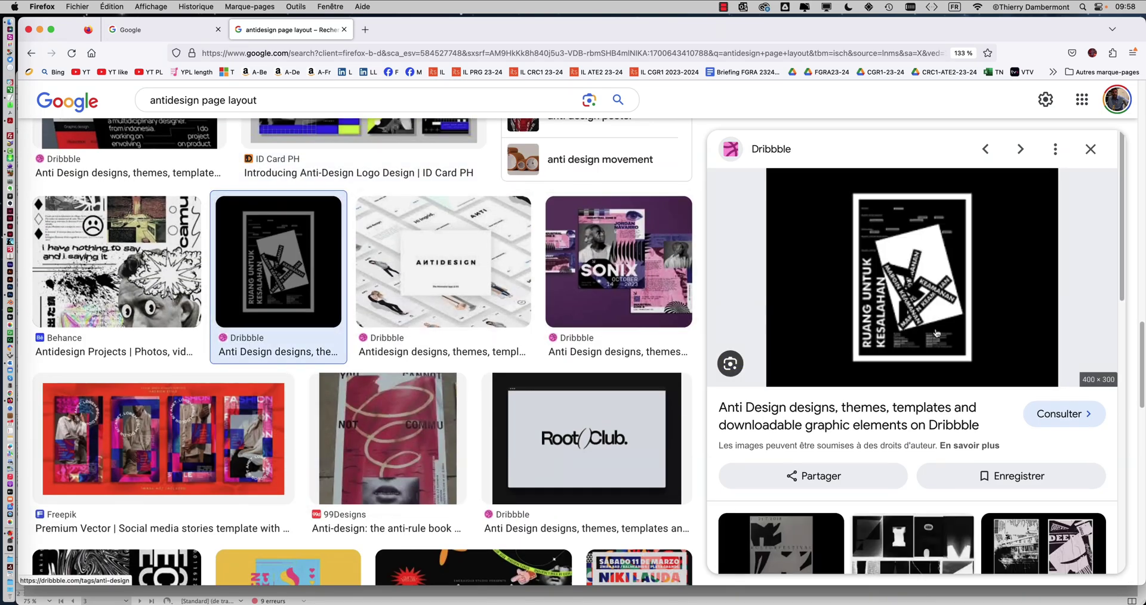
key("Down")
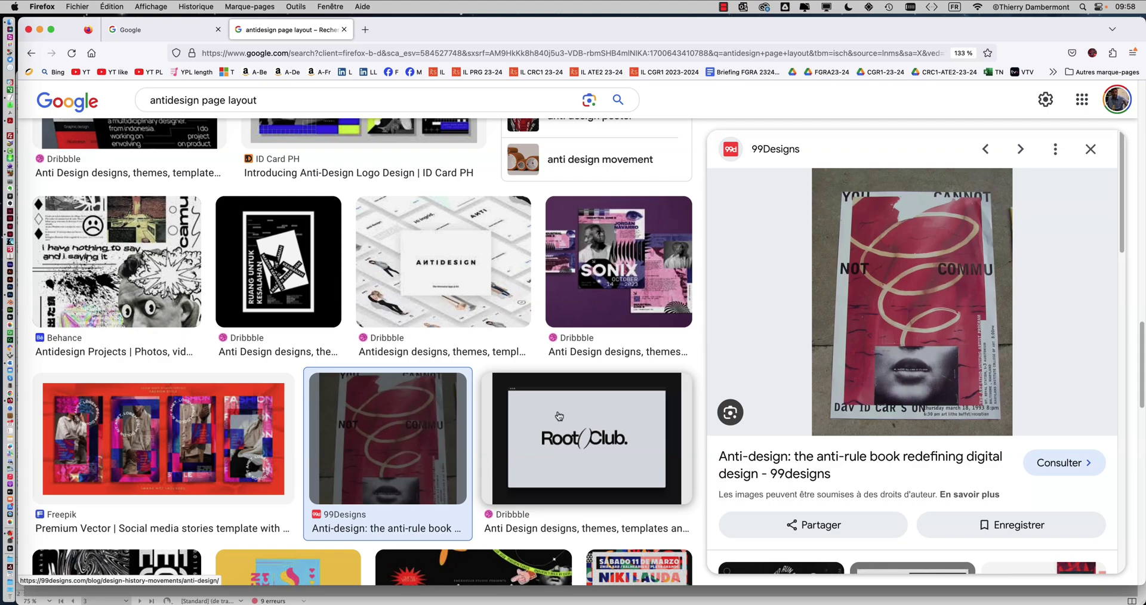
scroll(559, 416, "down", 1)
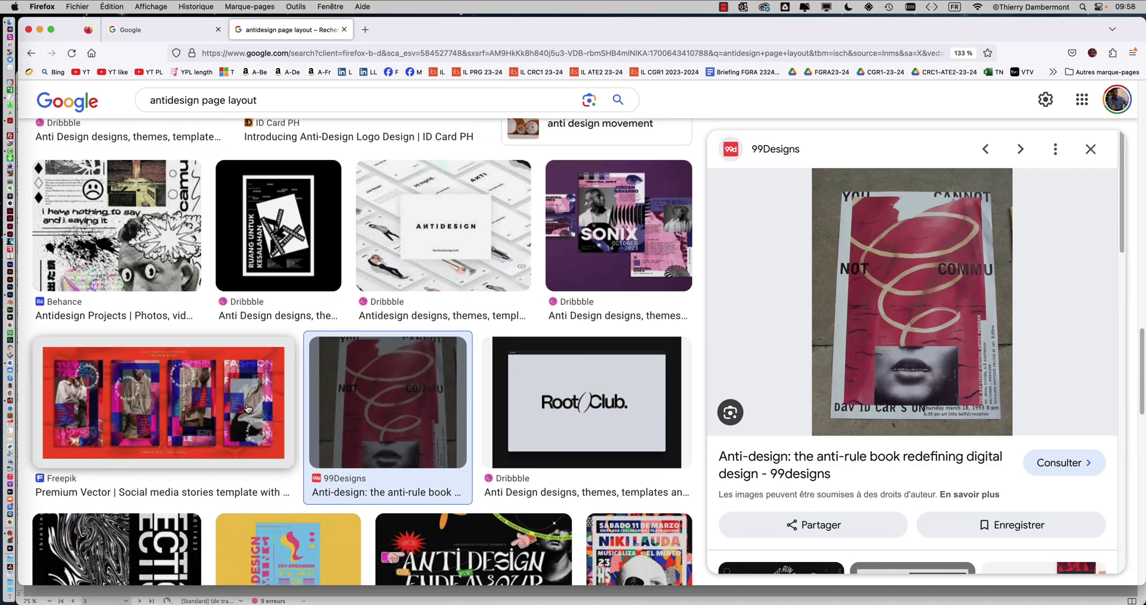
key("Left")
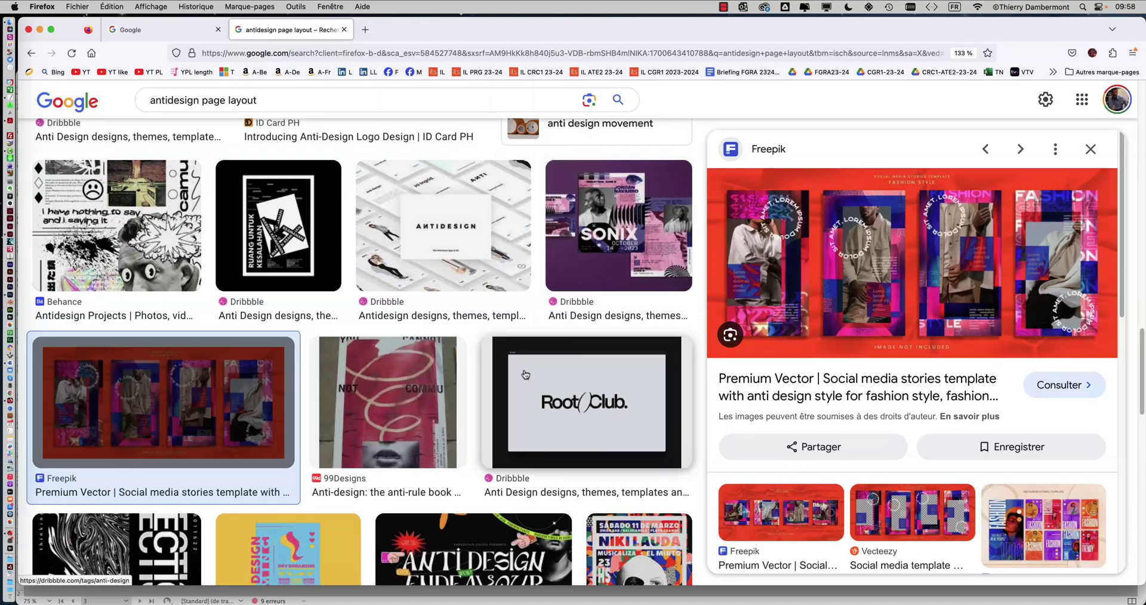
scroll(525, 374, "down", 8)
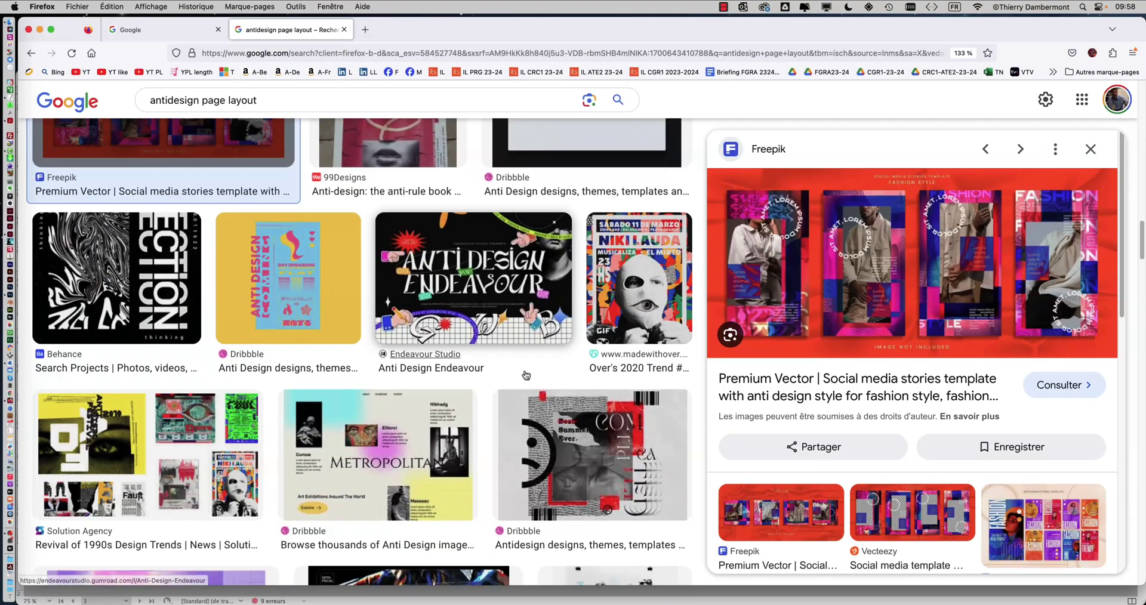
scroll(526, 374, "down", 6)
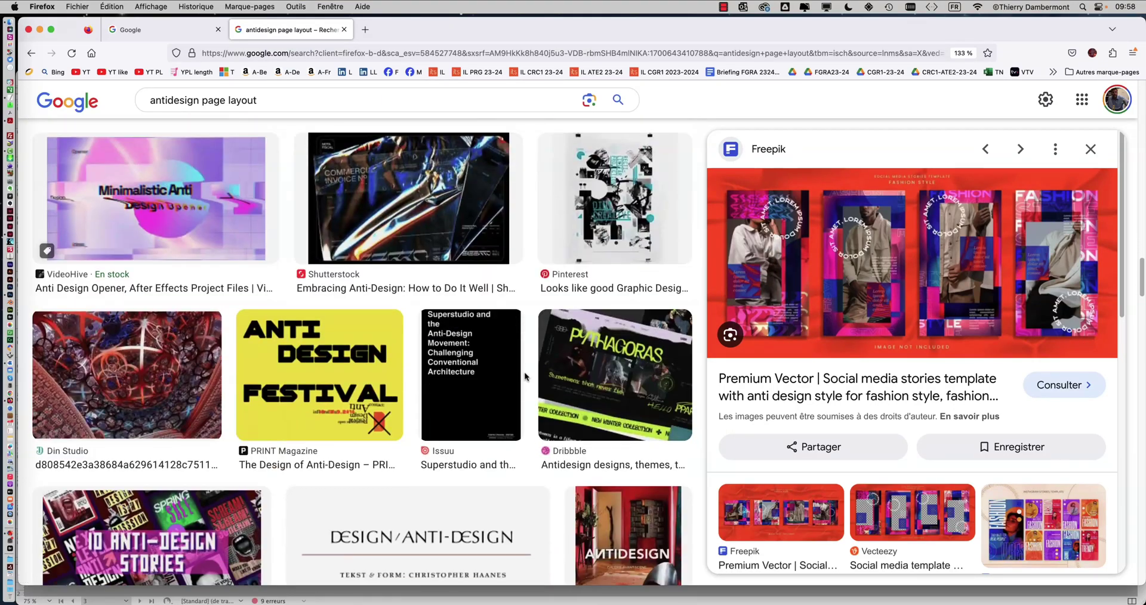
scroll(526, 377, "down", 7)
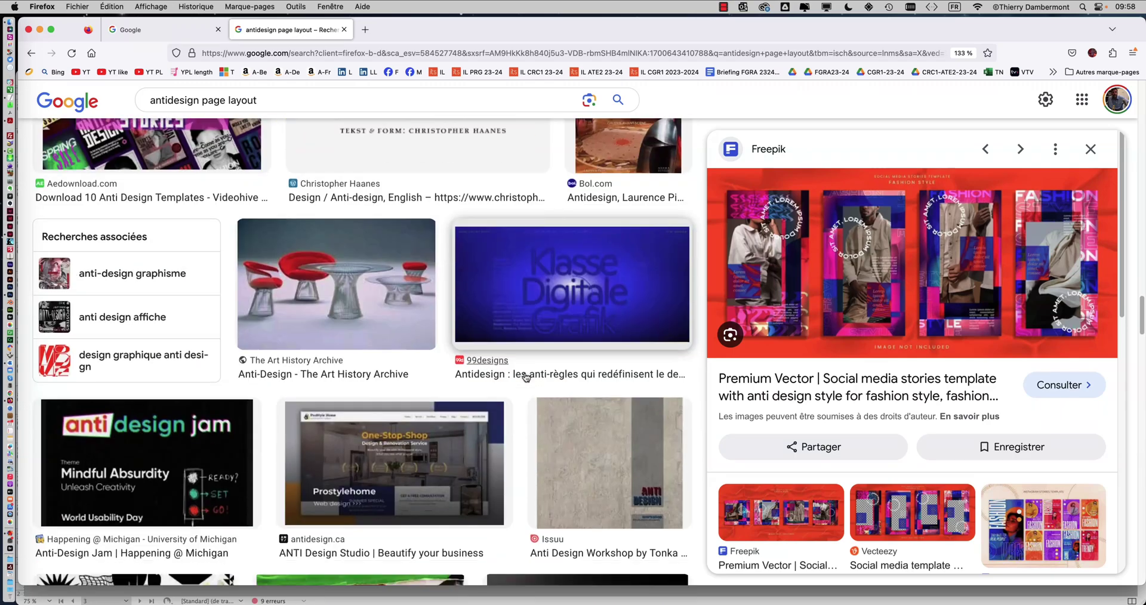
scroll(525, 376, "down", 2)
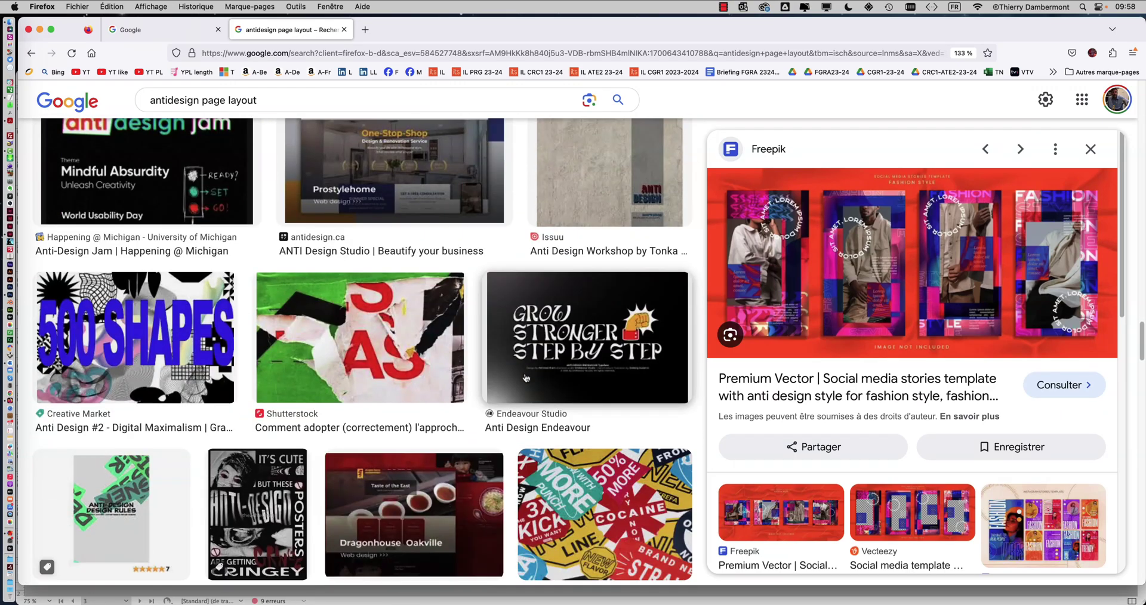
scroll(525, 377, "down", 5)
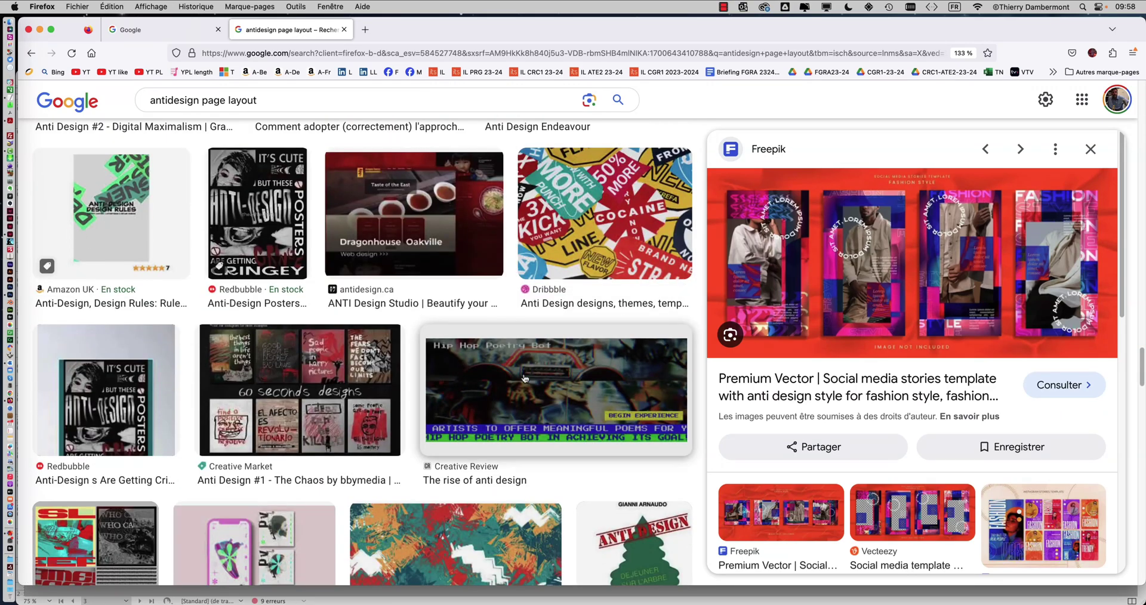
scroll(524, 377, "down", 6)
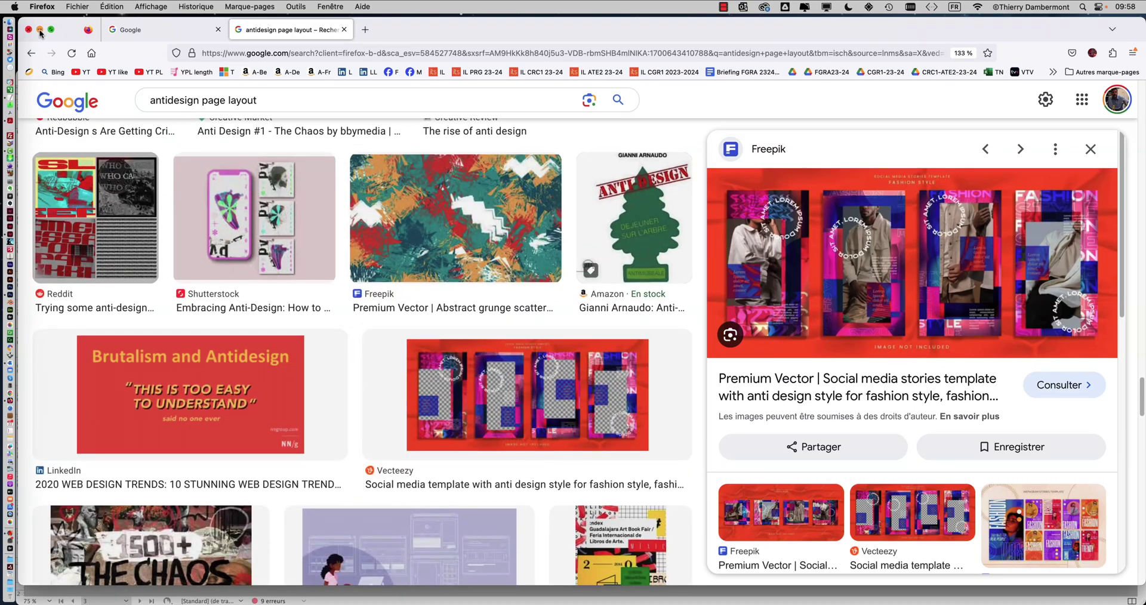
Minimise the Firefox window and return to the brochure spread in InDesign.
left_click(40, 33)
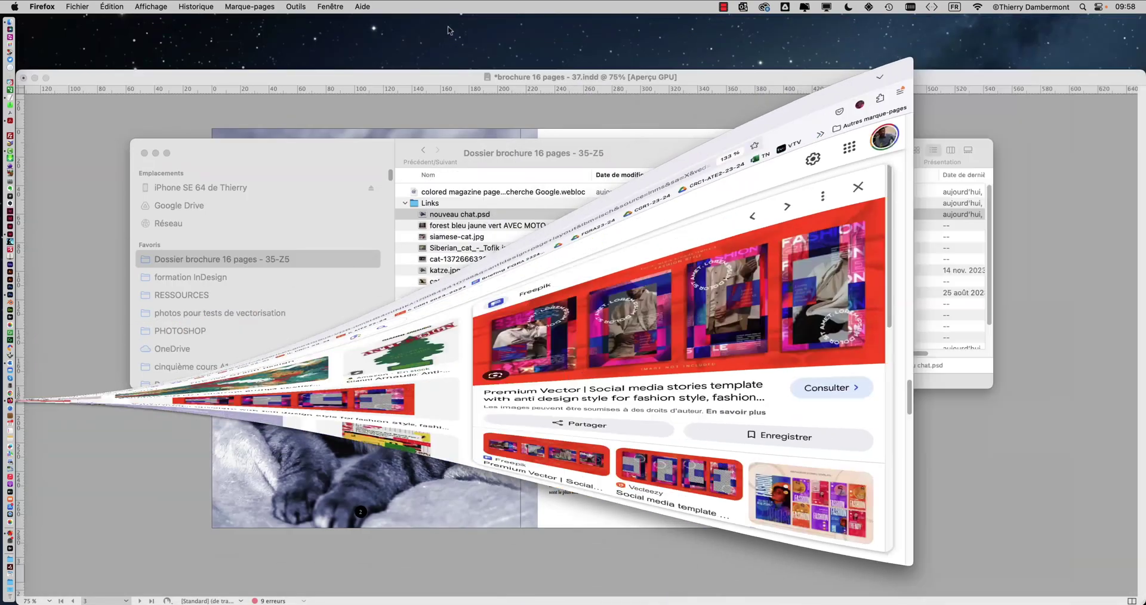
left_click(442, 77)
left_click(744, 343)
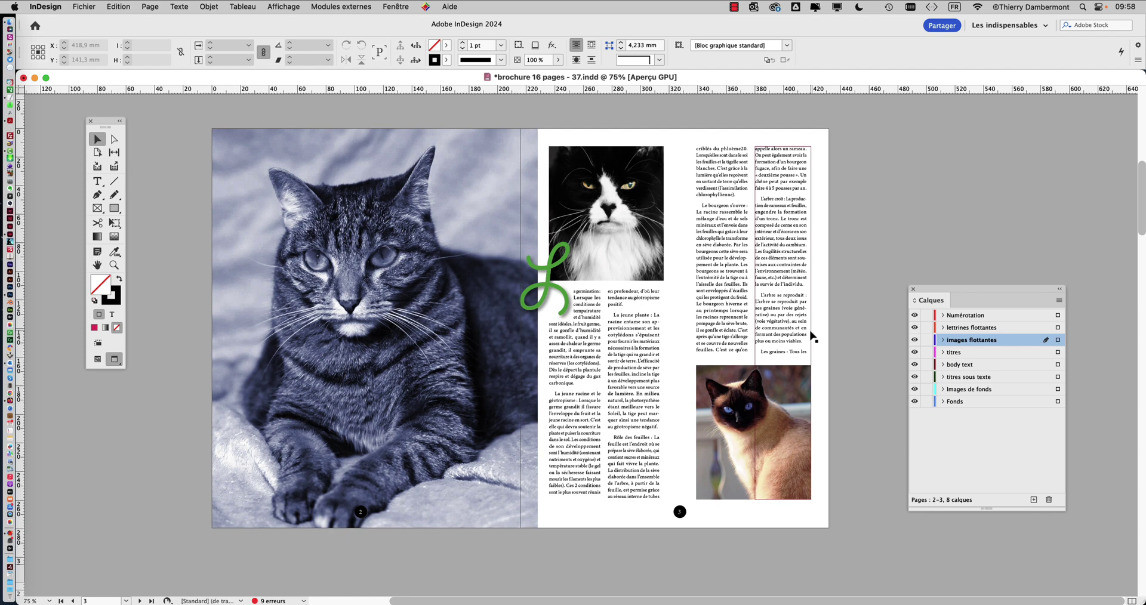
Switch to Photoshop and reopen the recent file nouveau chat.psd.
key("super+Tab")
key("super+Tab")
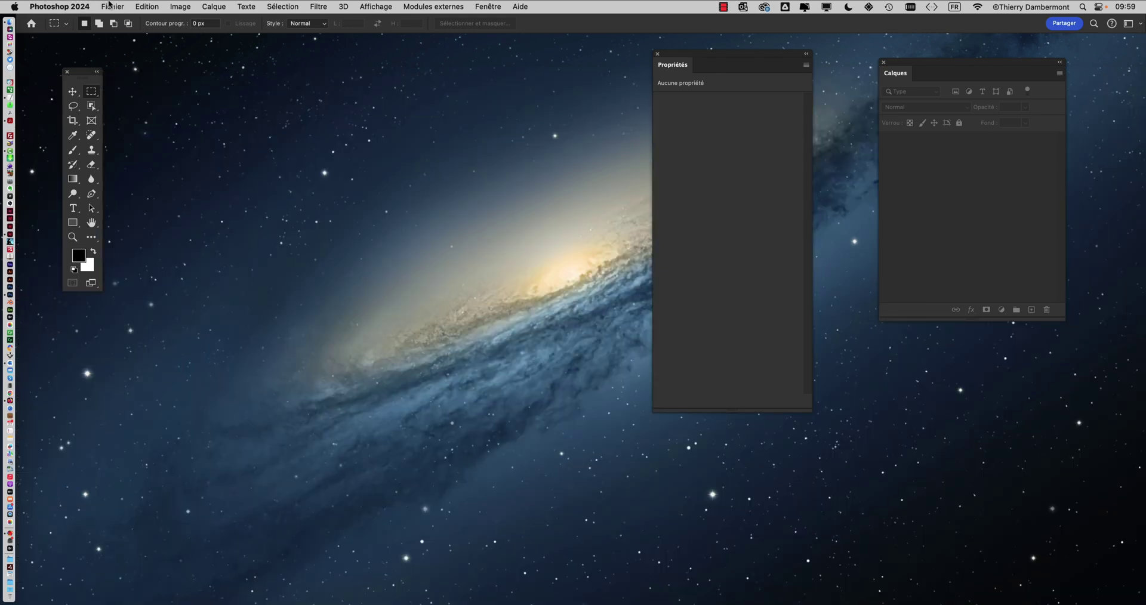
left_click(109, 5)
mouse_move(222, 63)
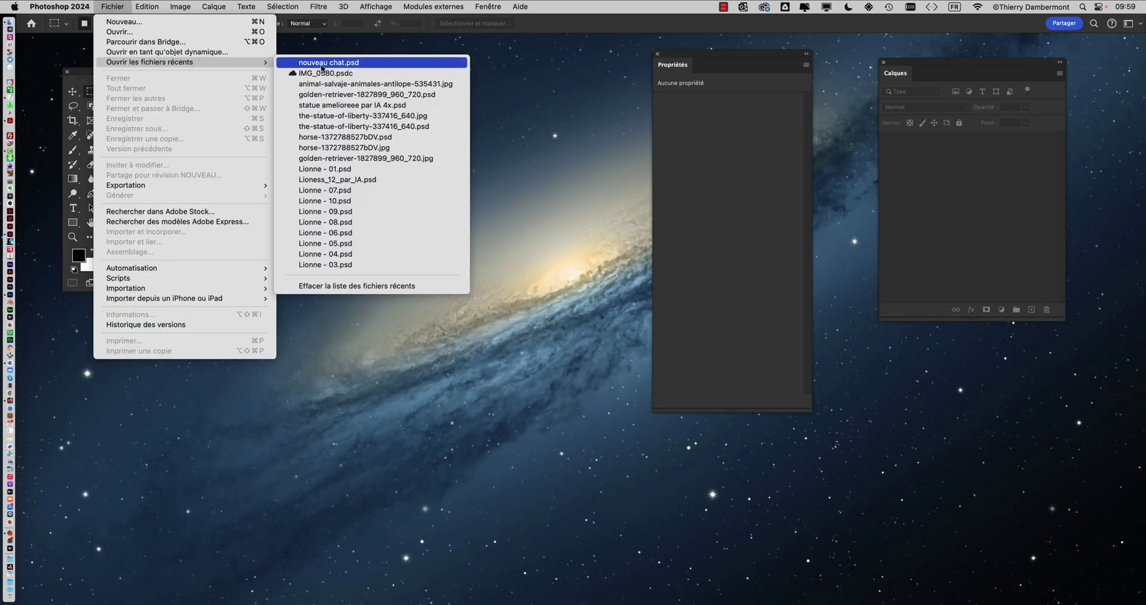
left_click(323, 63)
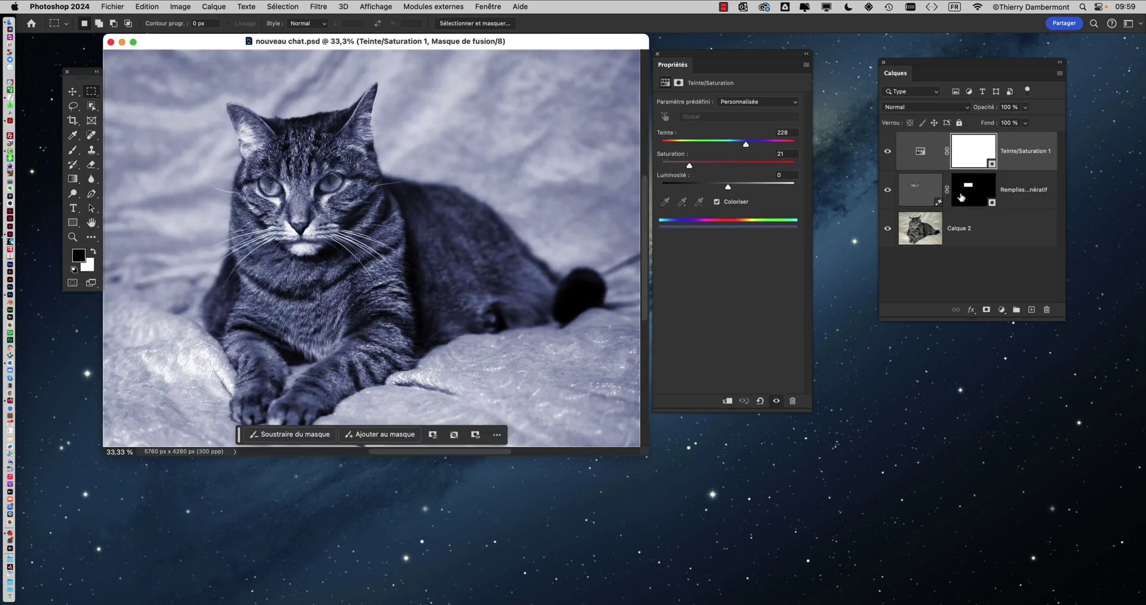
Arrange the Layers and Properties panels side by side next to the cat image to examine its layers and Hue/Saturation adjustment.
left_click_drag(731, 56, 1010, 379)
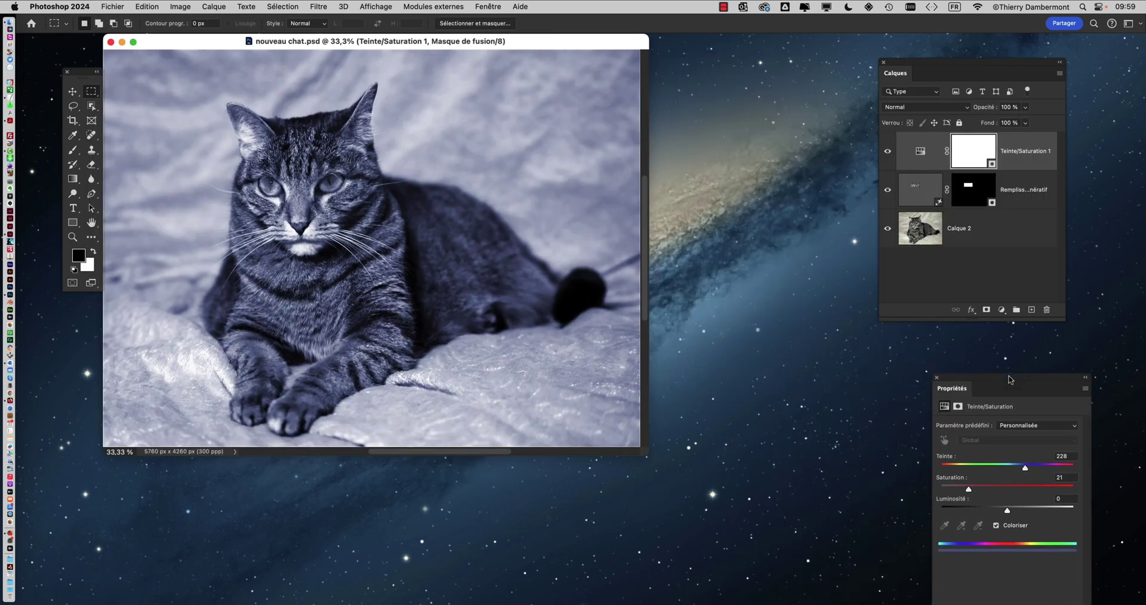
left_click_drag(908, 62, 690, 99)
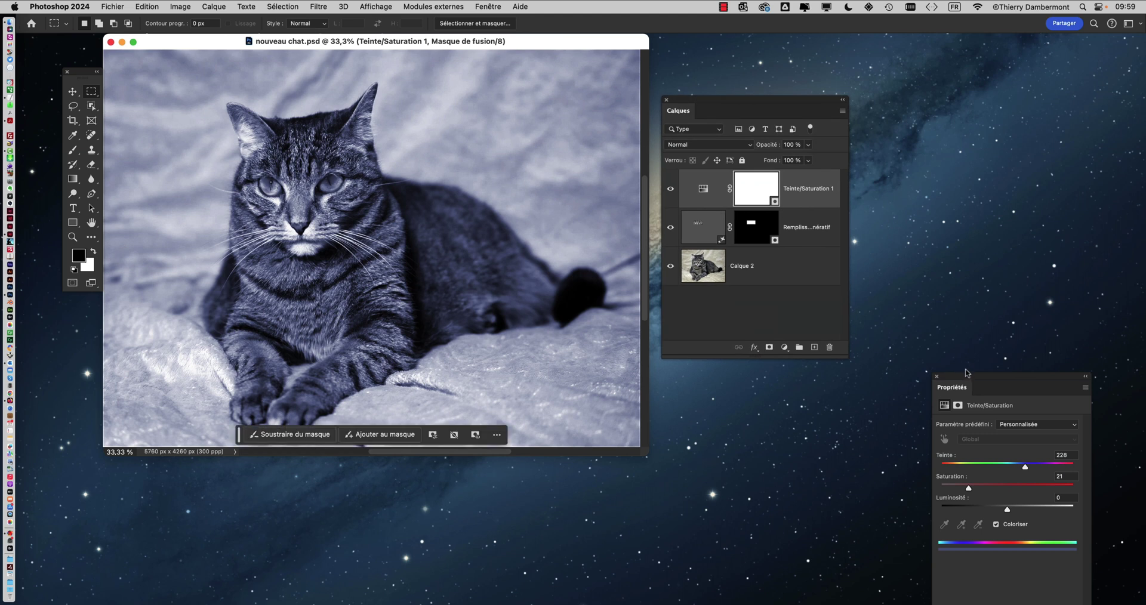
left_click_drag(966, 377, 928, 81)
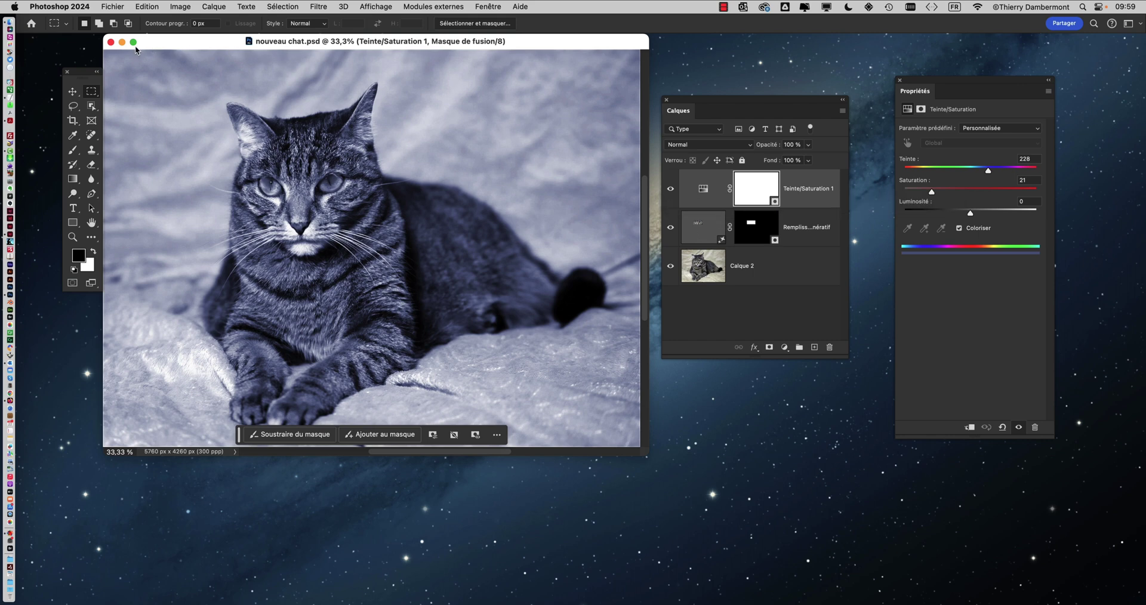
Close nouveau chat.psd along with the Properties and Layers panels, and switch back to the brochure in InDesign.
left_click(110, 43)
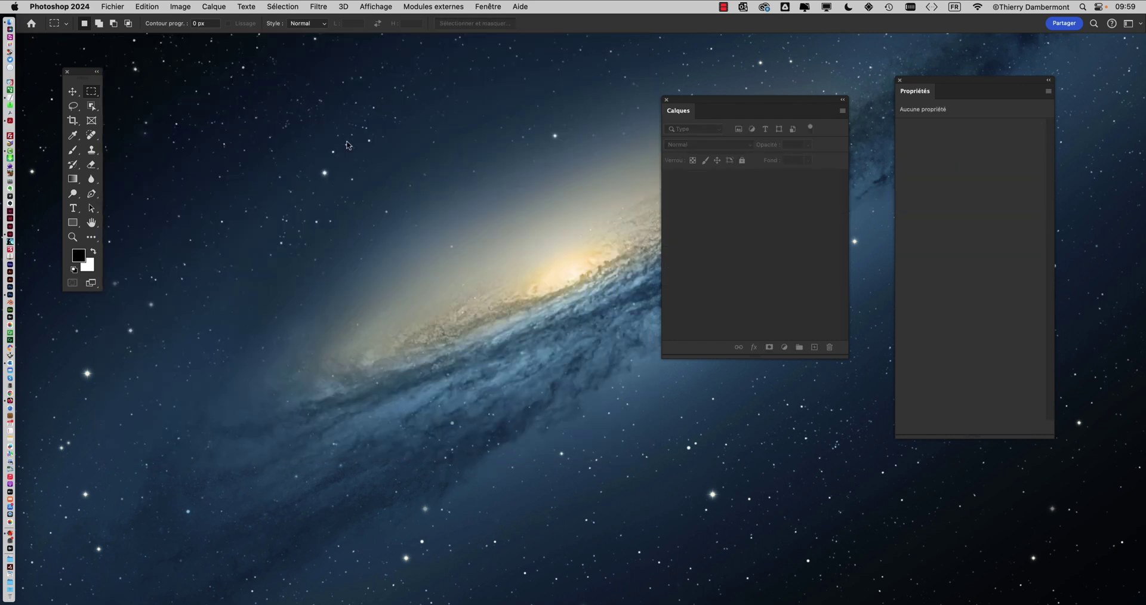
left_click(899, 81)
left_click(667, 102)
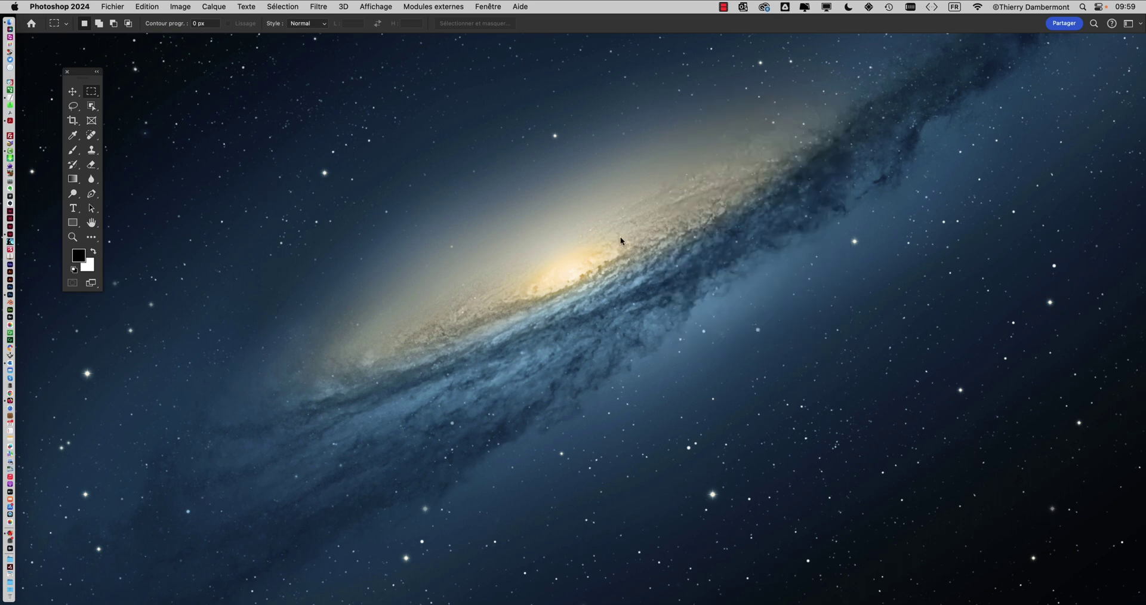
key("super+Tab")
key("super+Tab")
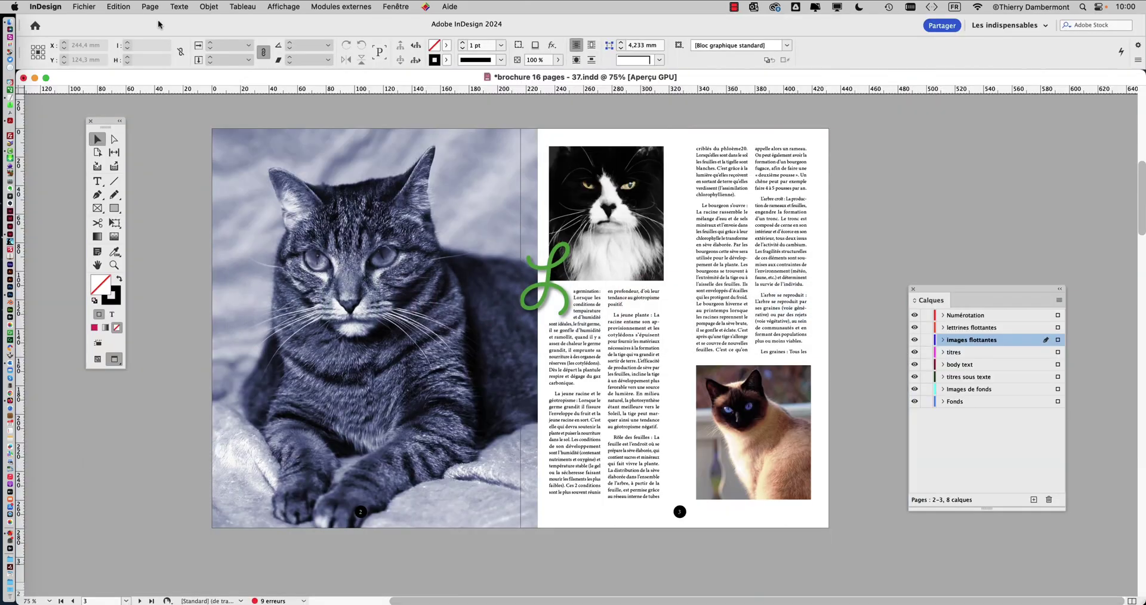
Save the brochure under the new file name brochure 16 pages - 38.indd in the same folder.
left_click(83, 7)
left_click(106, 104)
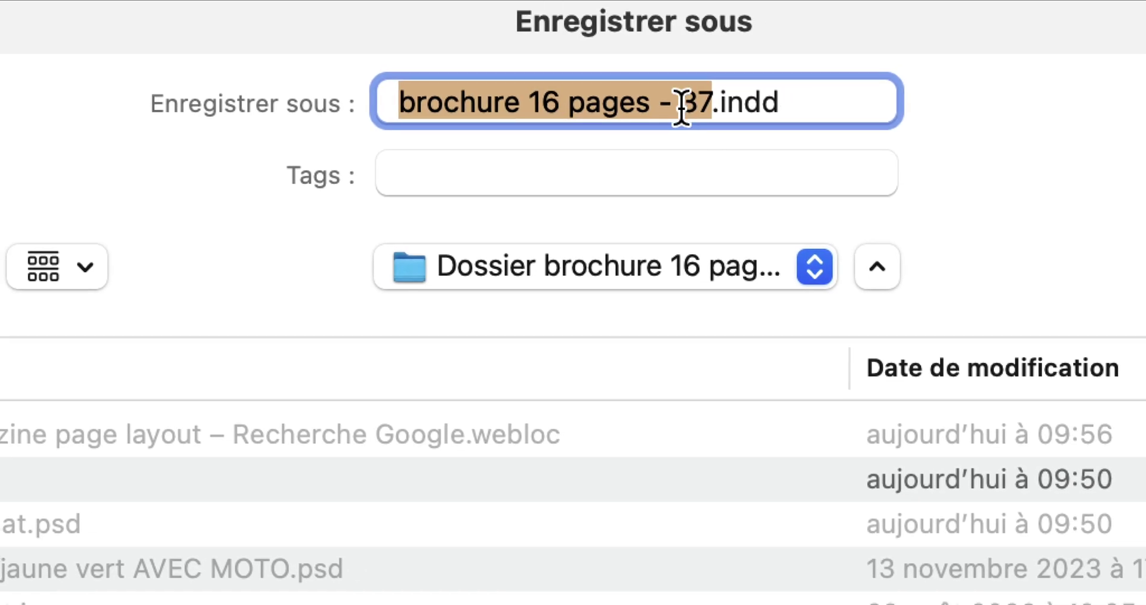
left_click(693, 106)
key("shift+Left")
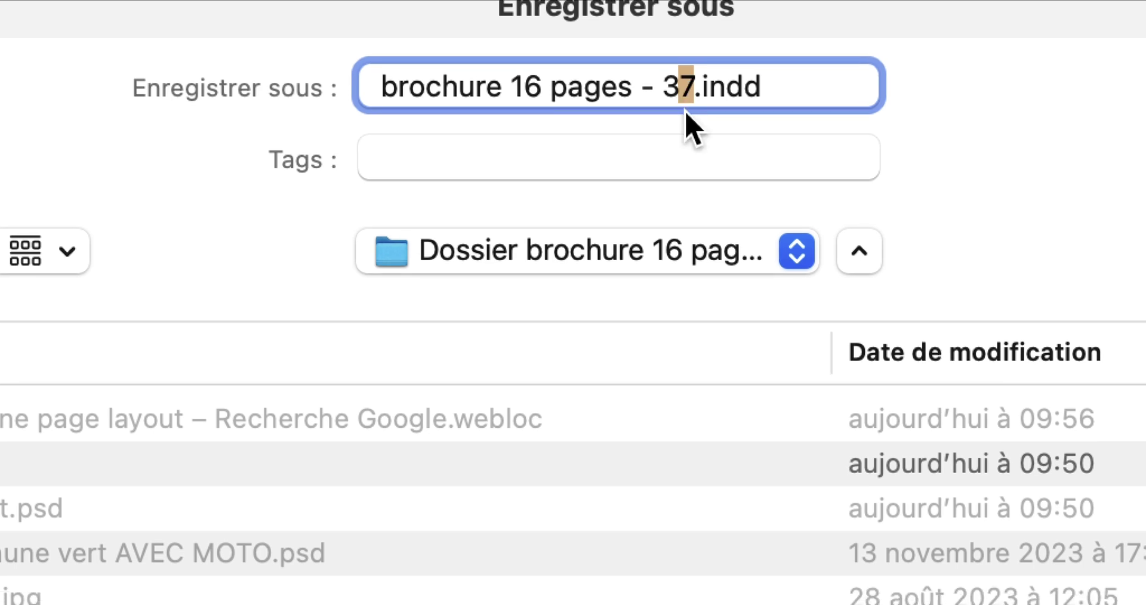
type("8")
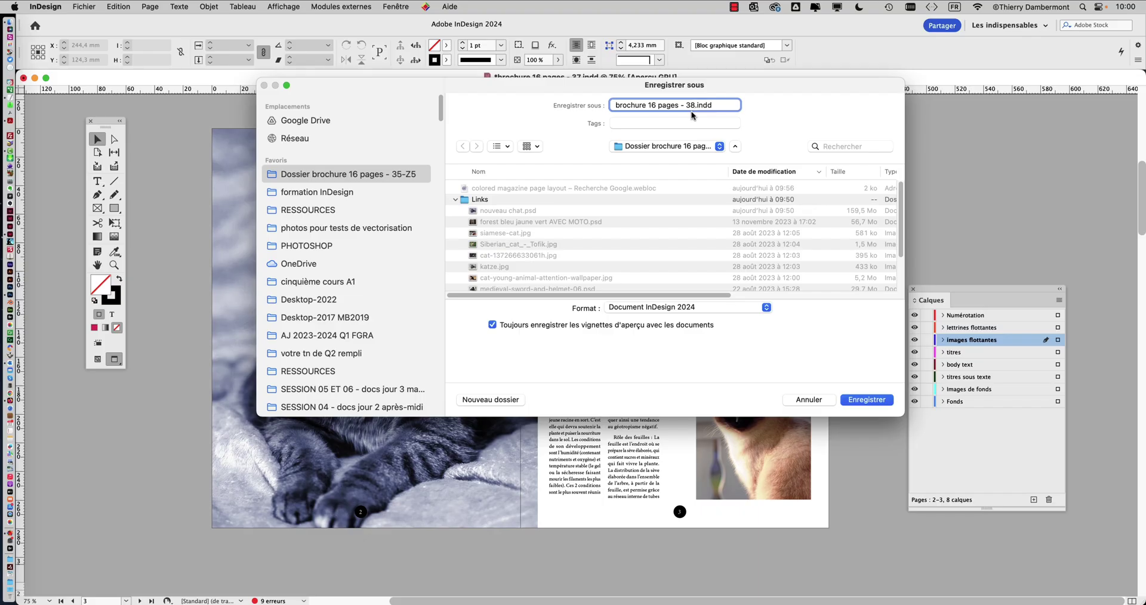
left_click(867, 400)
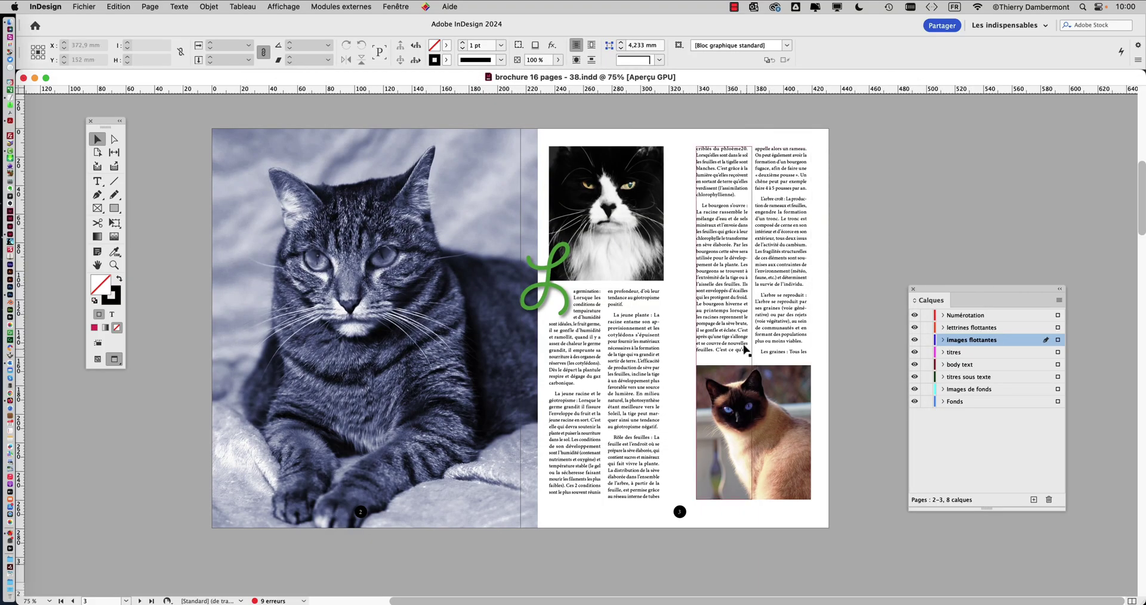
Place the Layers panel over the large cat image and display the Pages panel beside the spread, fully within view.
scroll(460, 275, "up", 1)
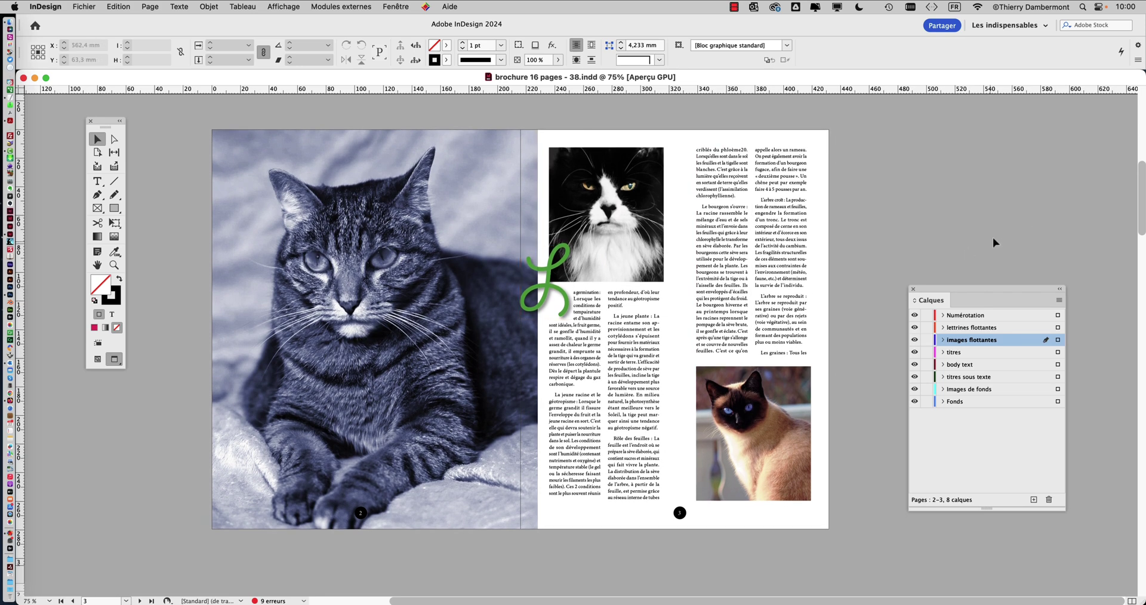
left_click_drag(956, 286, 202, 327)
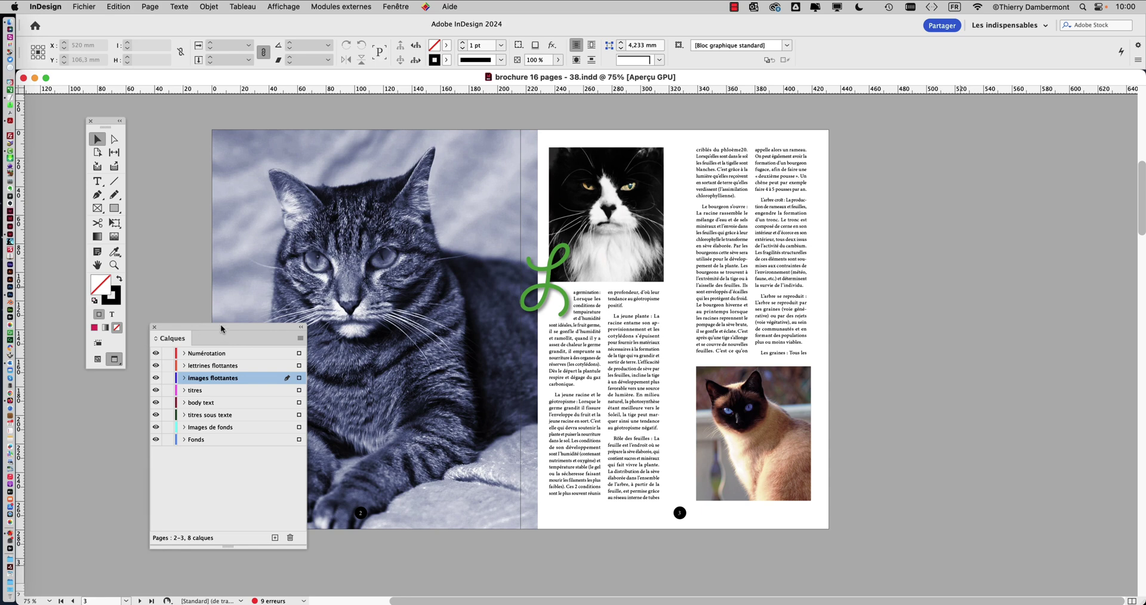
left_click(396, 6)
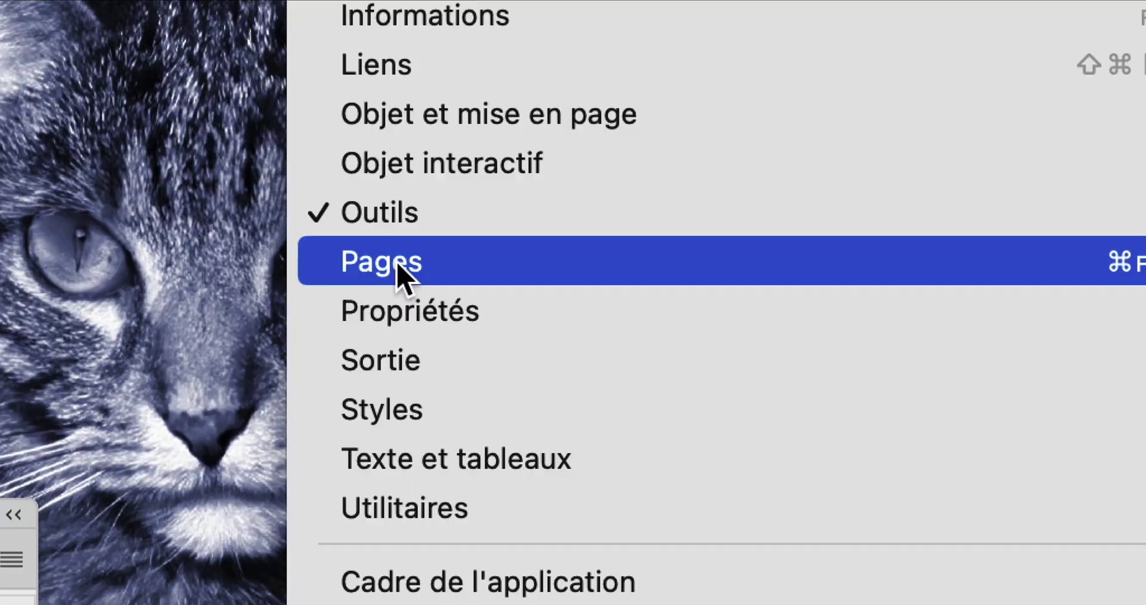
left_click(397, 266)
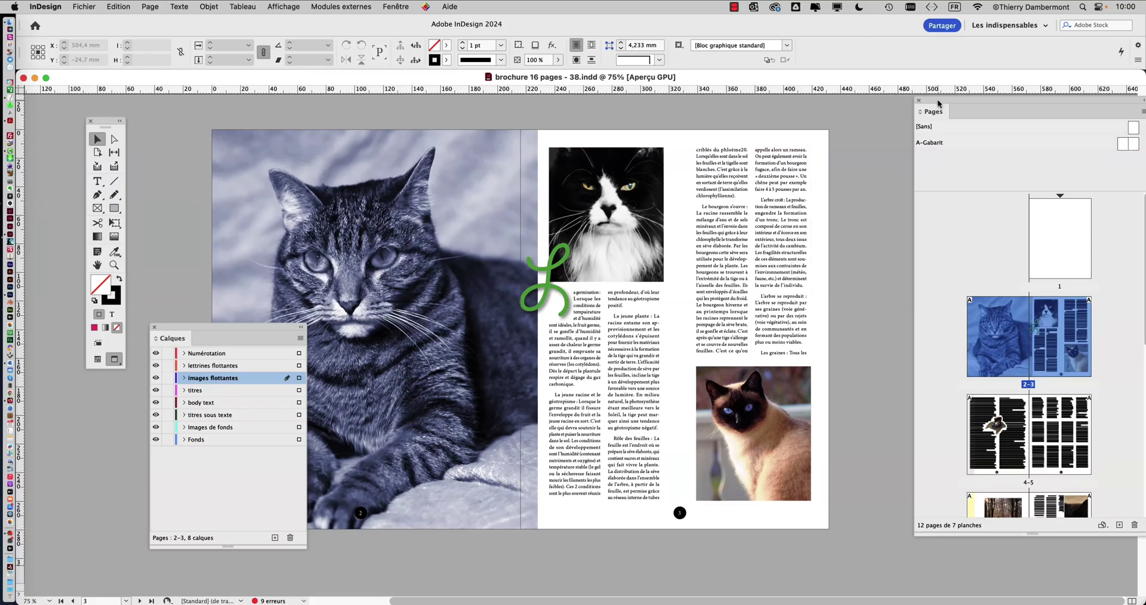
left_click_drag(939, 100, 829, 58)
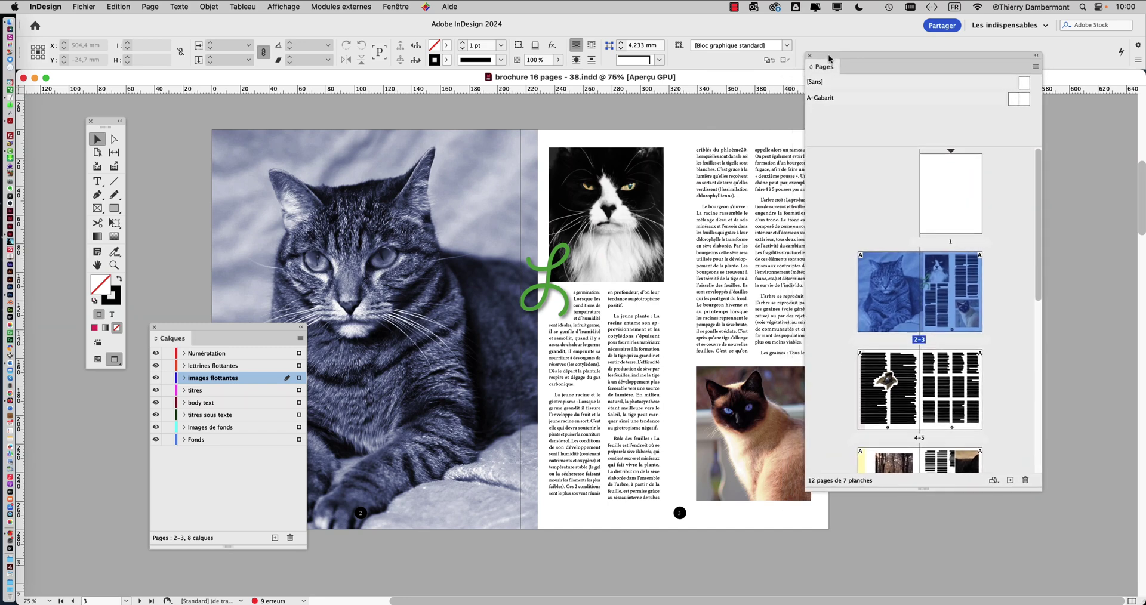
Look through the brochure's page thumbnails and open the display options of the Pages panel.
scroll(997, 209, "down", 10)
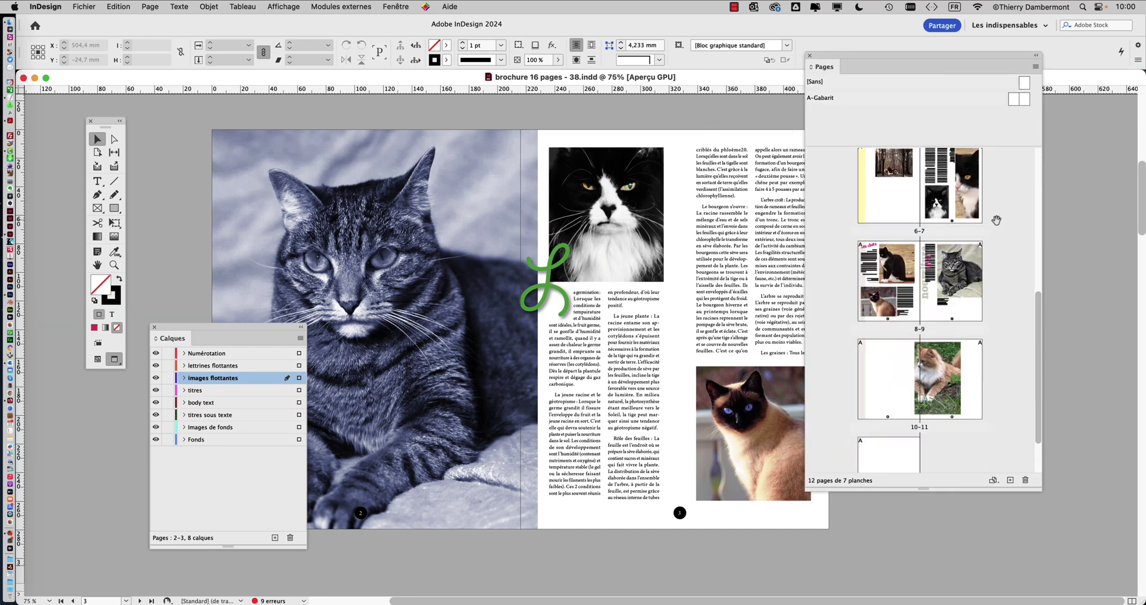
scroll(995, 223, "up", 10)
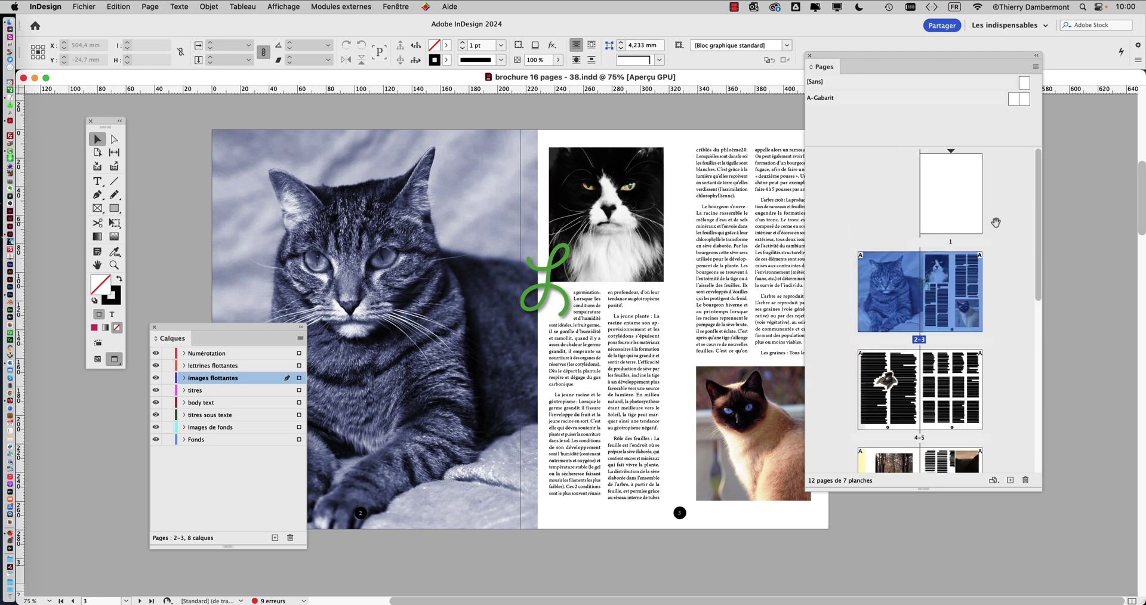
scroll(996, 223, "down", 10)
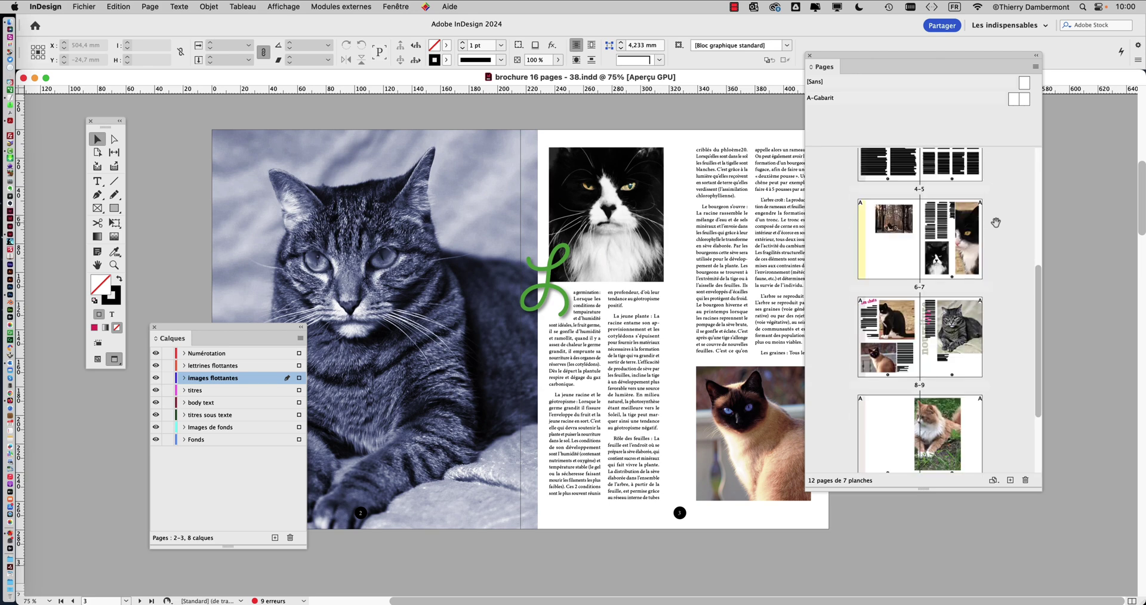
scroll(994, 223, "up", 10)
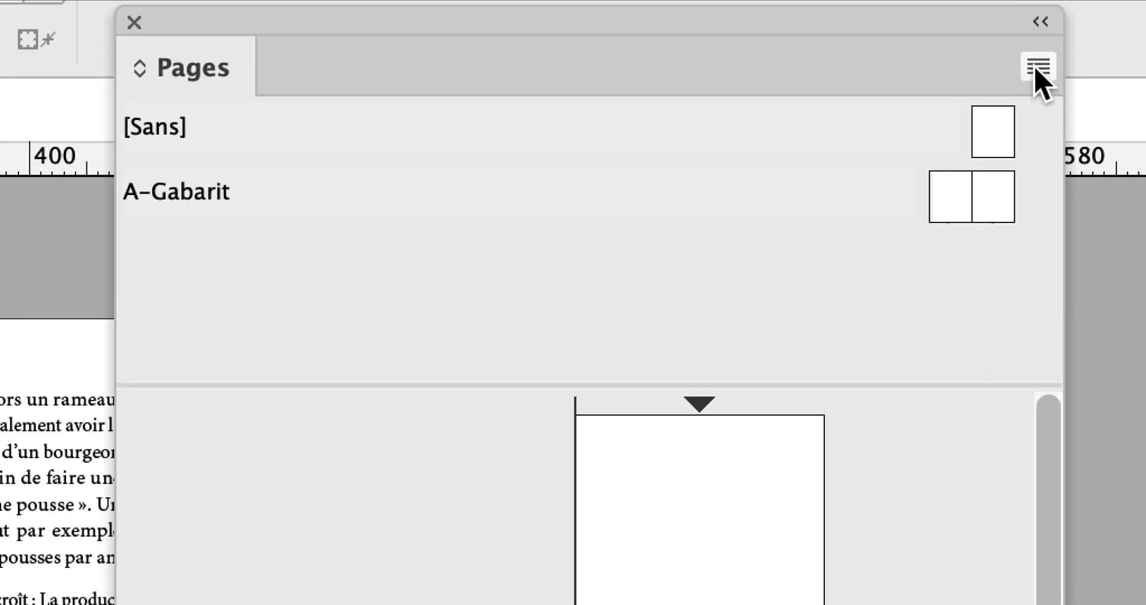
left_click(1037, 70)
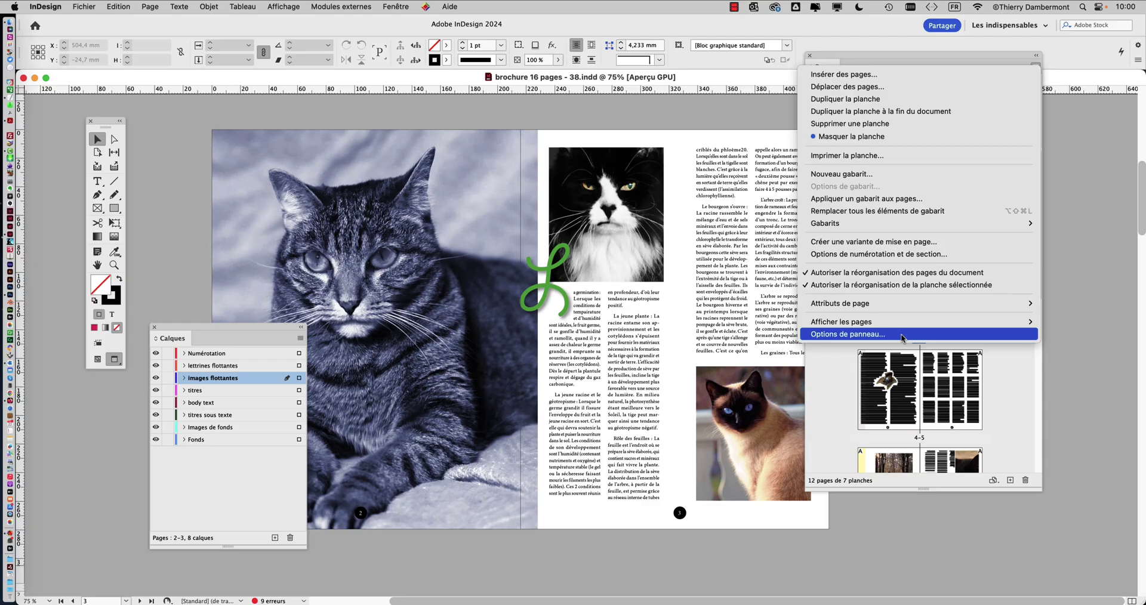
left_click(927, 279)
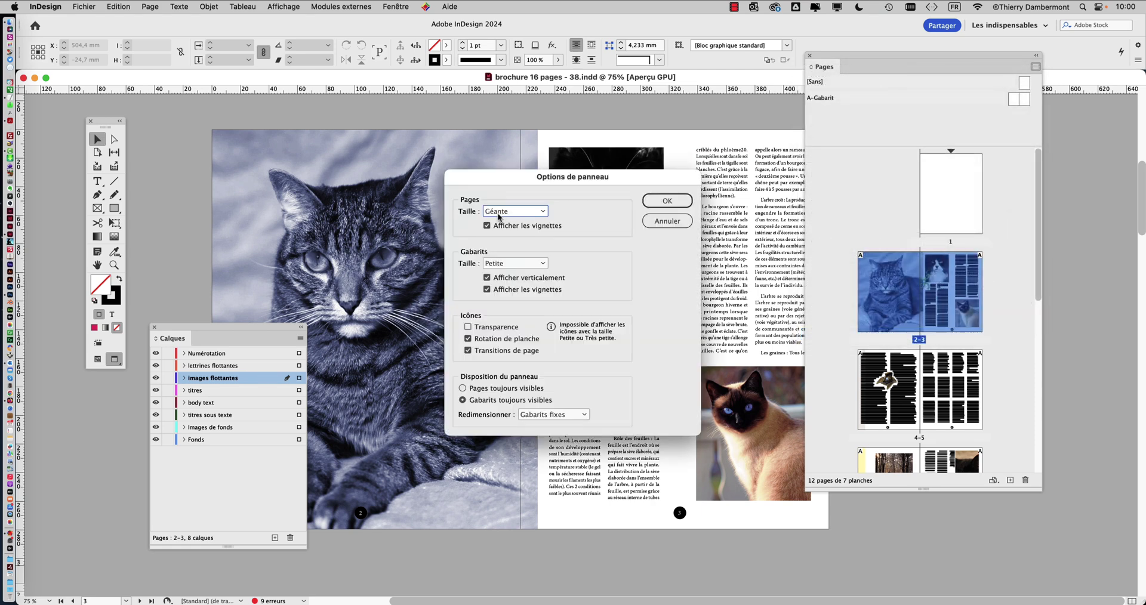
Set the page thumbnail size to Géante in the Pages panel options and apply the settings.
key("alt")
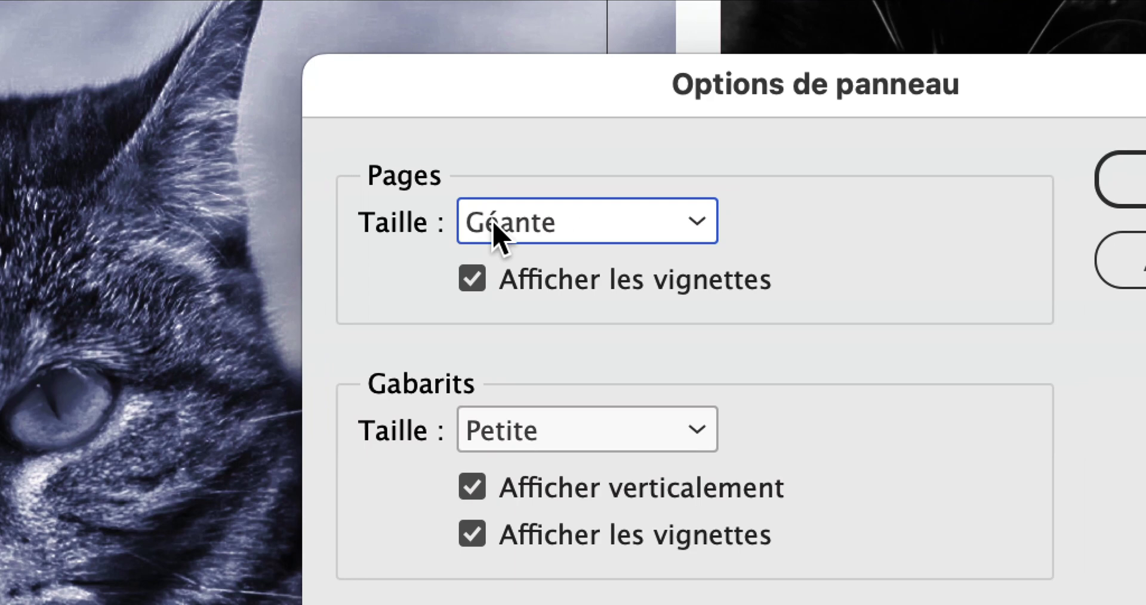
left_click(463, 59)
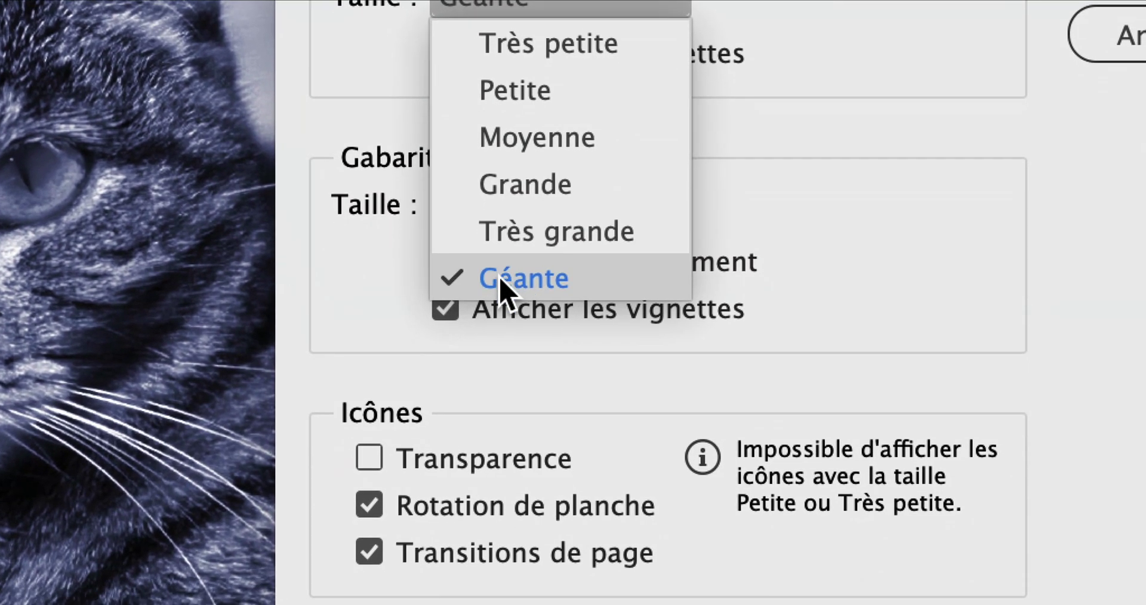
left_click(526, 497)
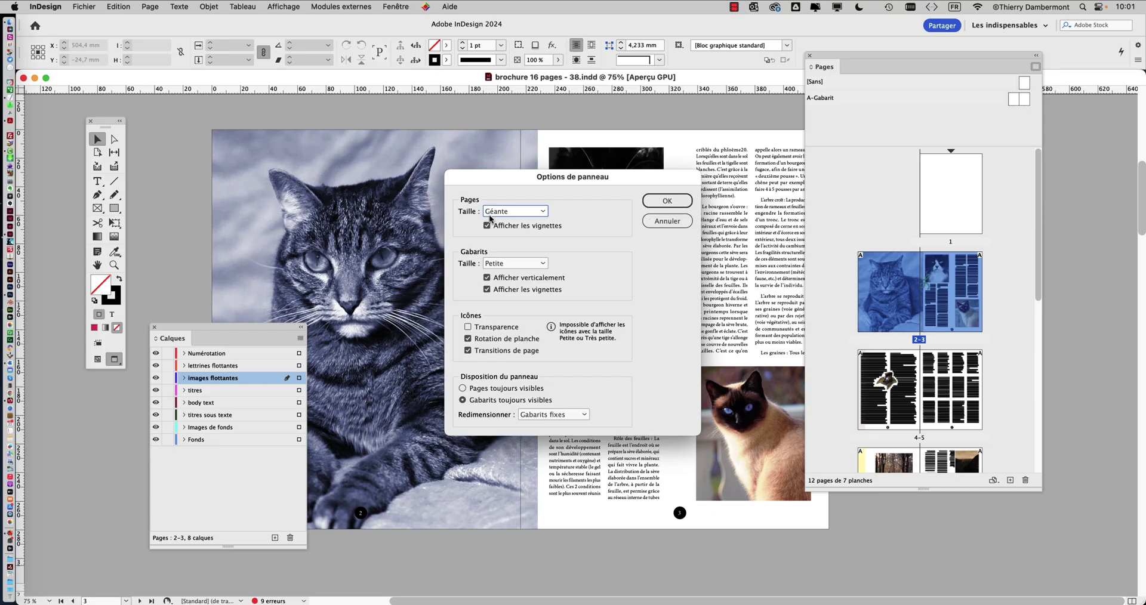
left_click(656, 203)
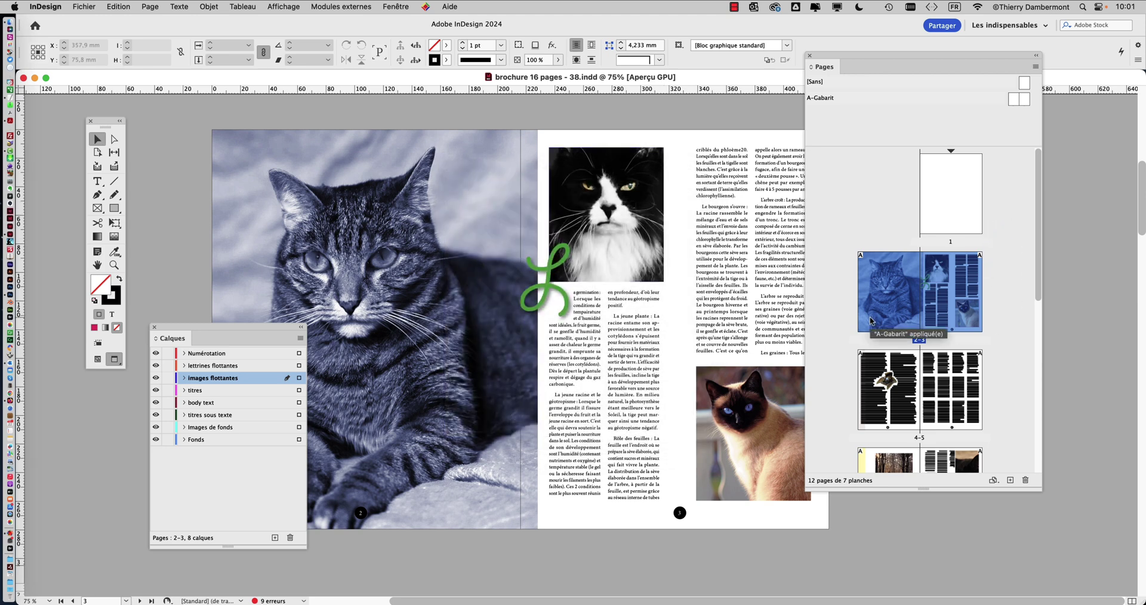
Examine the thumbnails of all spreads in the Pages panel, from page 1 through page 12.
left_click_drag(854, 55, 803, 59)
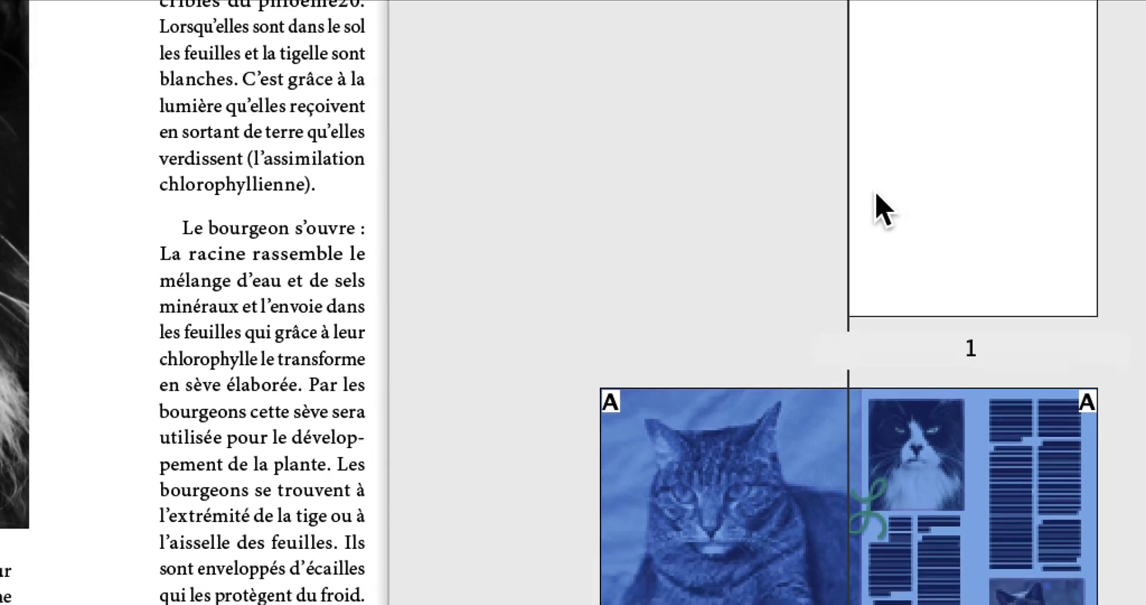
scroll(877, 203, "down", 5)
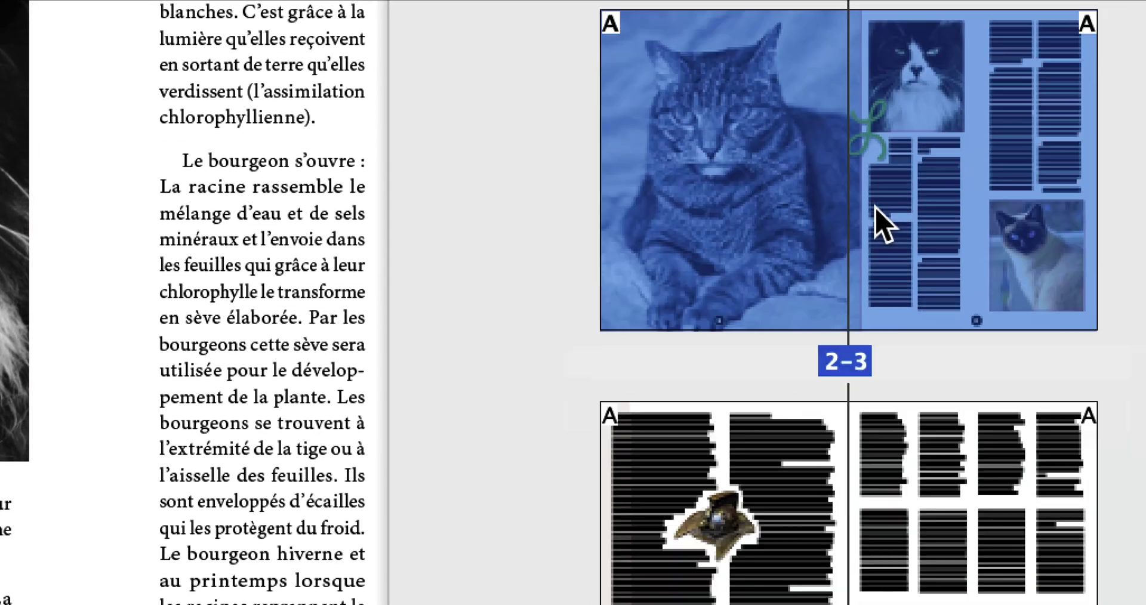
scroll(882, 224, "down", 6)
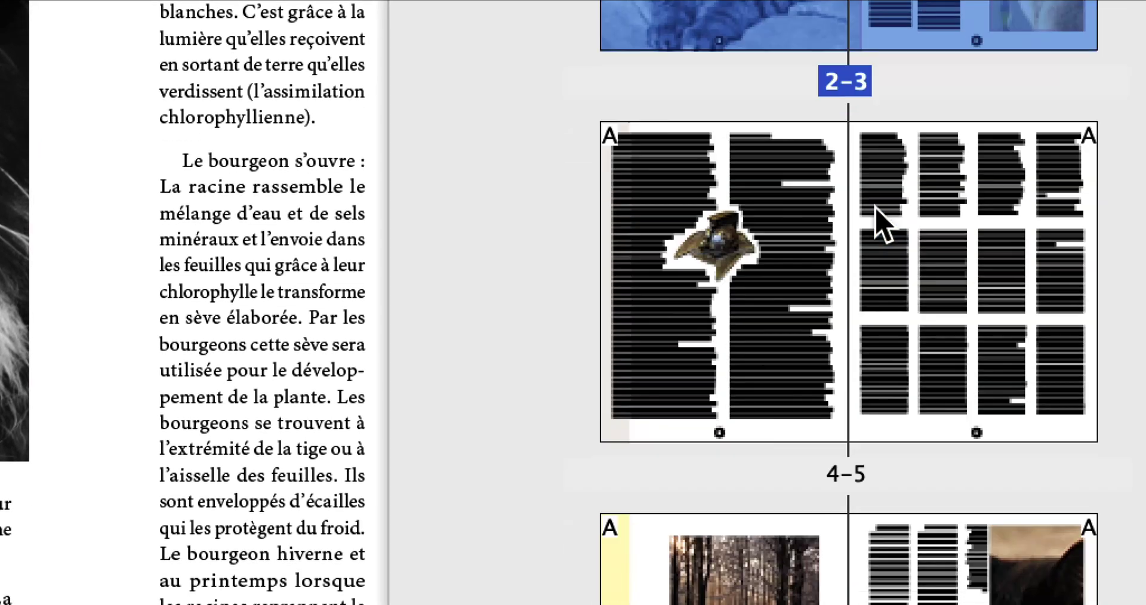
scroll(882, 224, "down", 5)
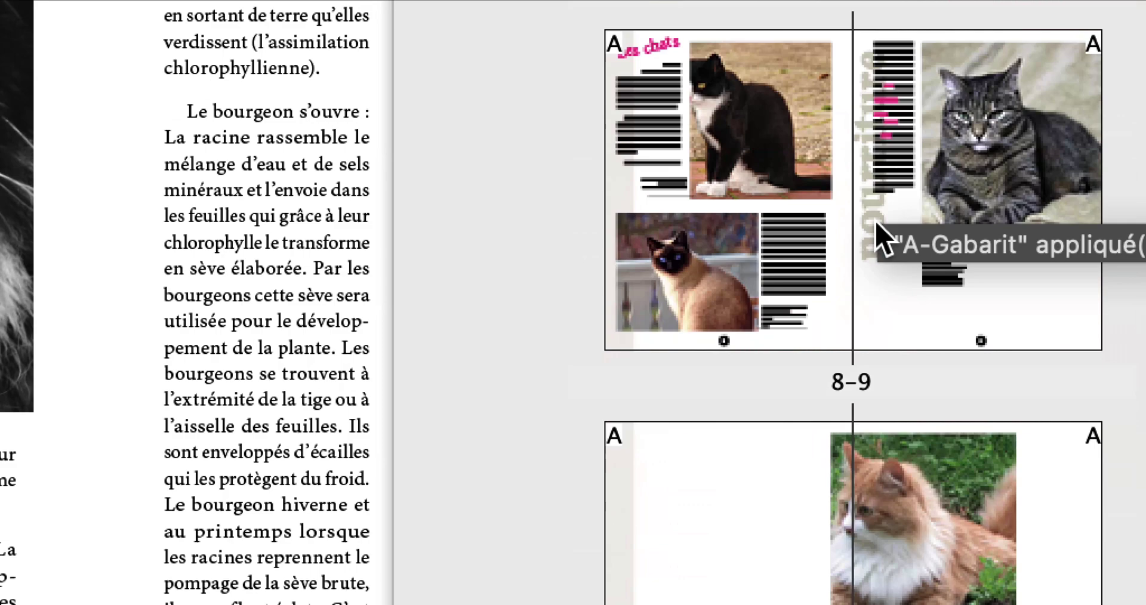
scroll(877, 233, "down", 5)
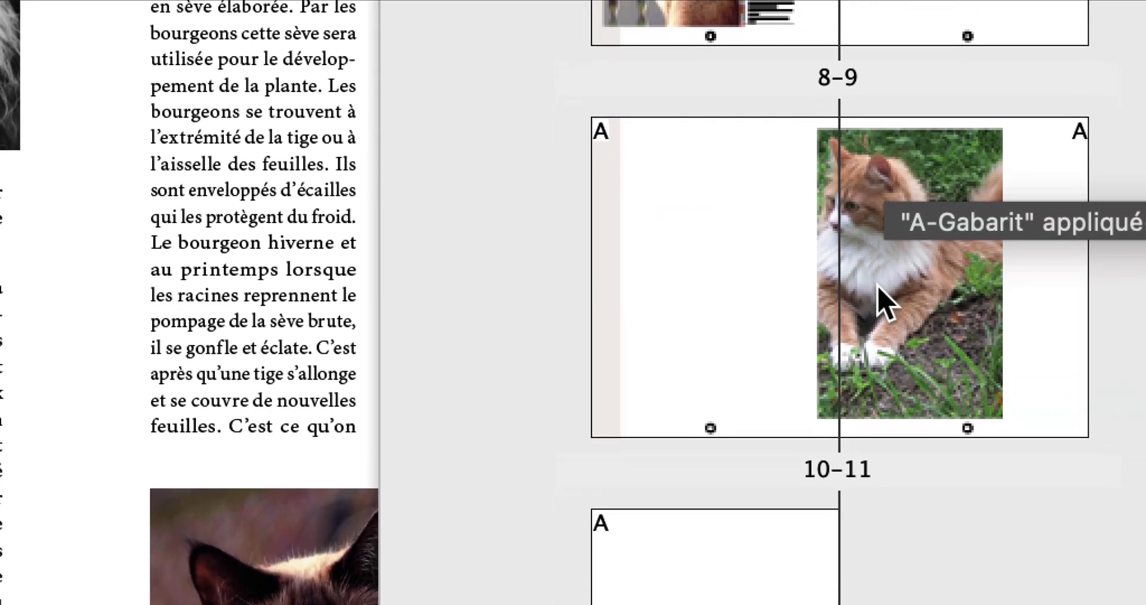
scroll(876, 369, "up", 5)
scroll(877, 358, "up", 8)
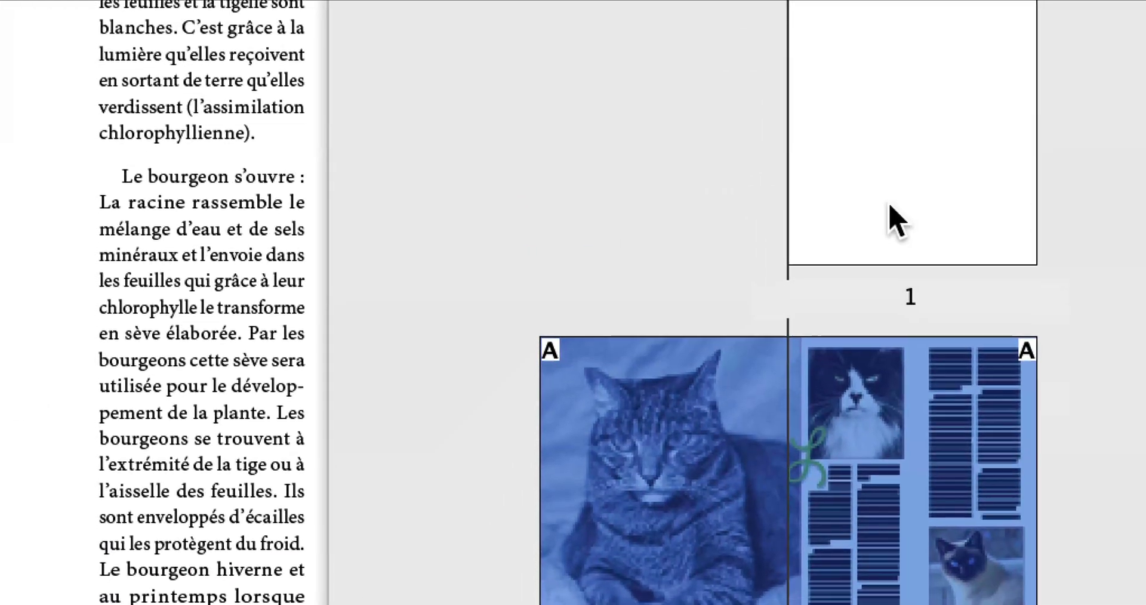
scroll(867, 311, "down", 5)
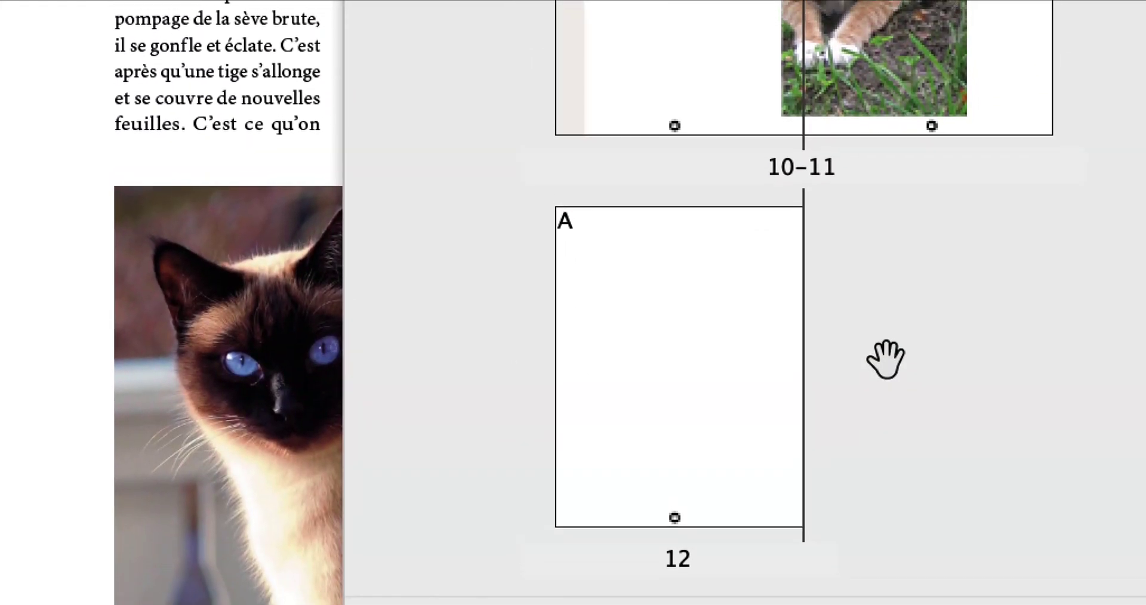
scroll(883, 364, "up", 8)
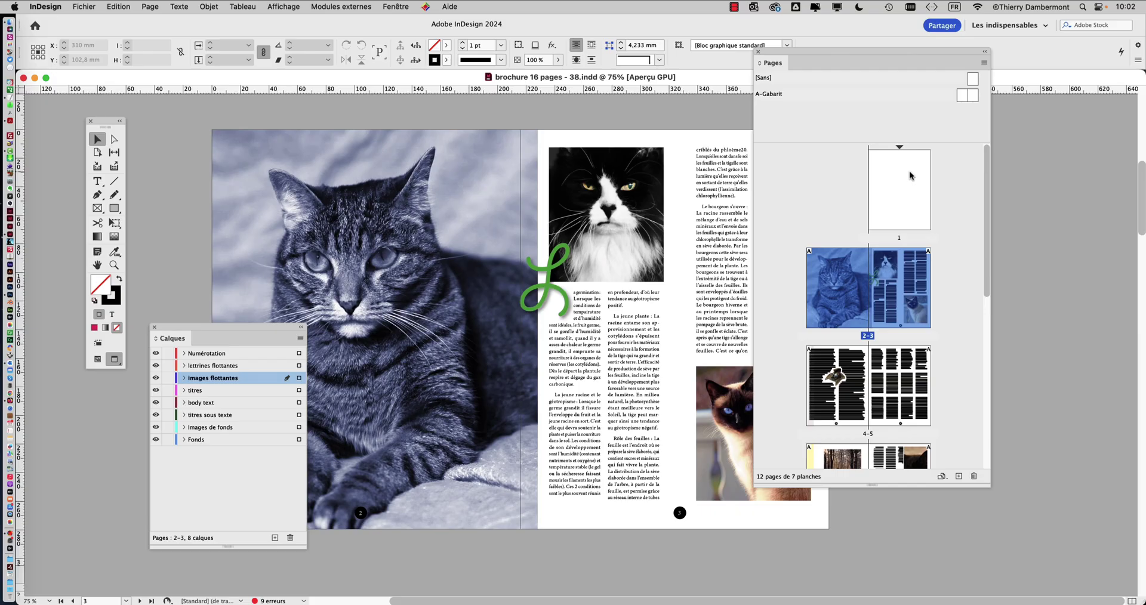
scroll(907, 186, "down", 8)
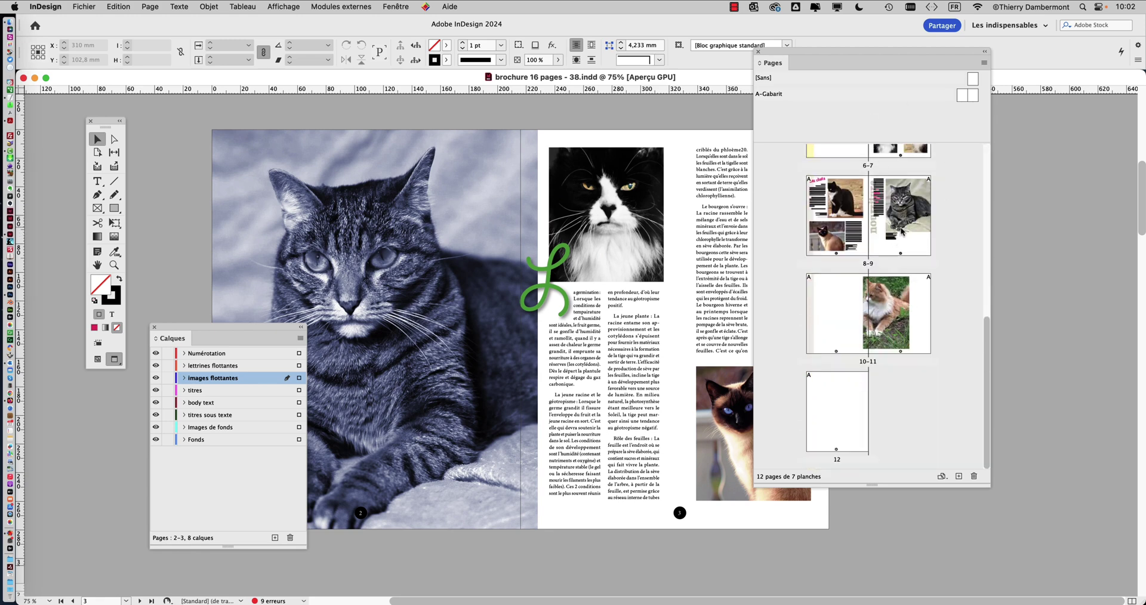
scroll(902, 231, "up", 8)
Move the Pages panel over the document's right-hand page, widen it considerably and reduce its height.
left_click_drag(804, 49, 884, 101)
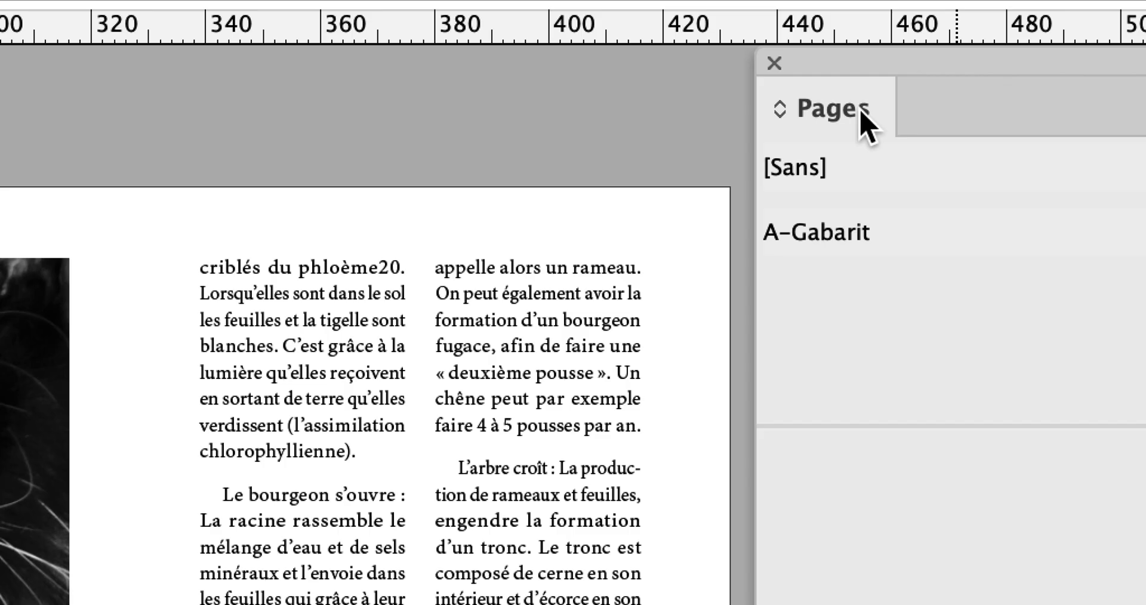
left_click_drag(865, 120, 705, 122)
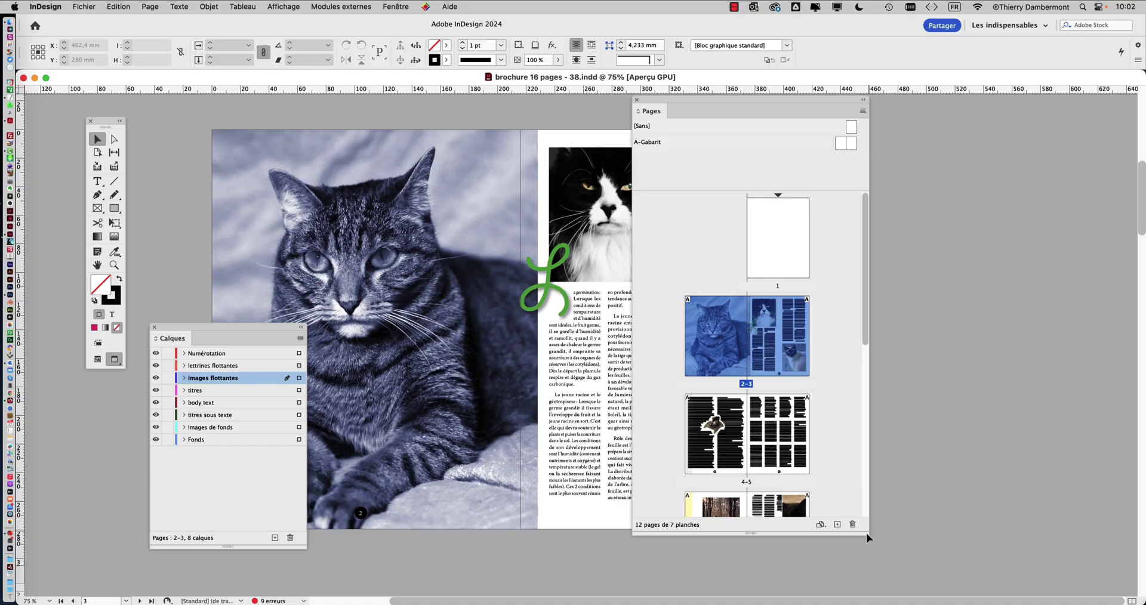
left_click_drag(867, 537, 1092, 565)
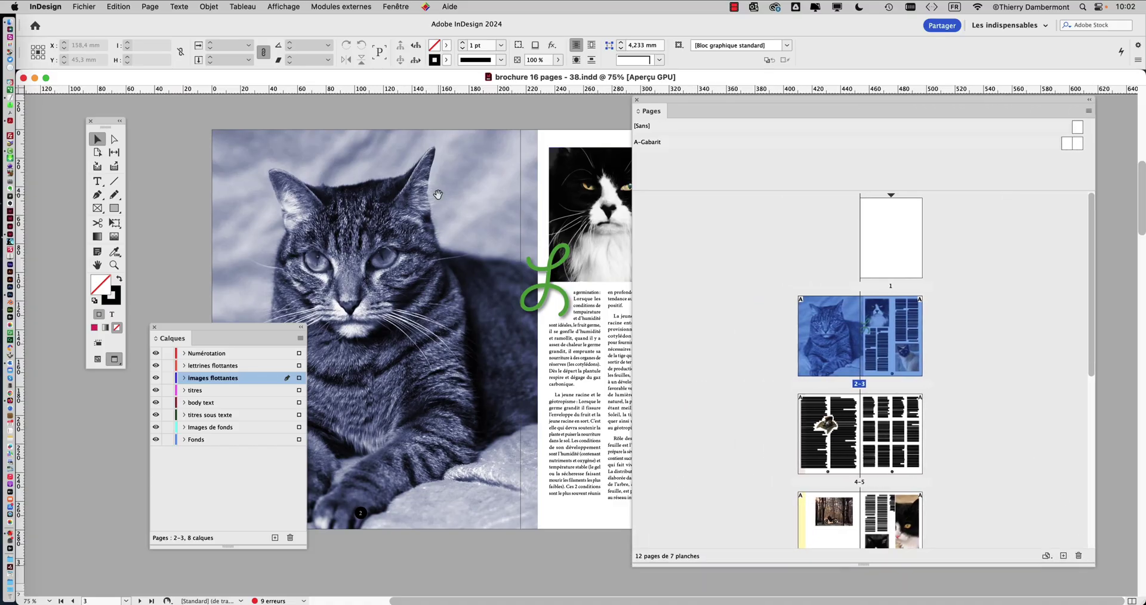
scroll(606, 215, "down", 1)
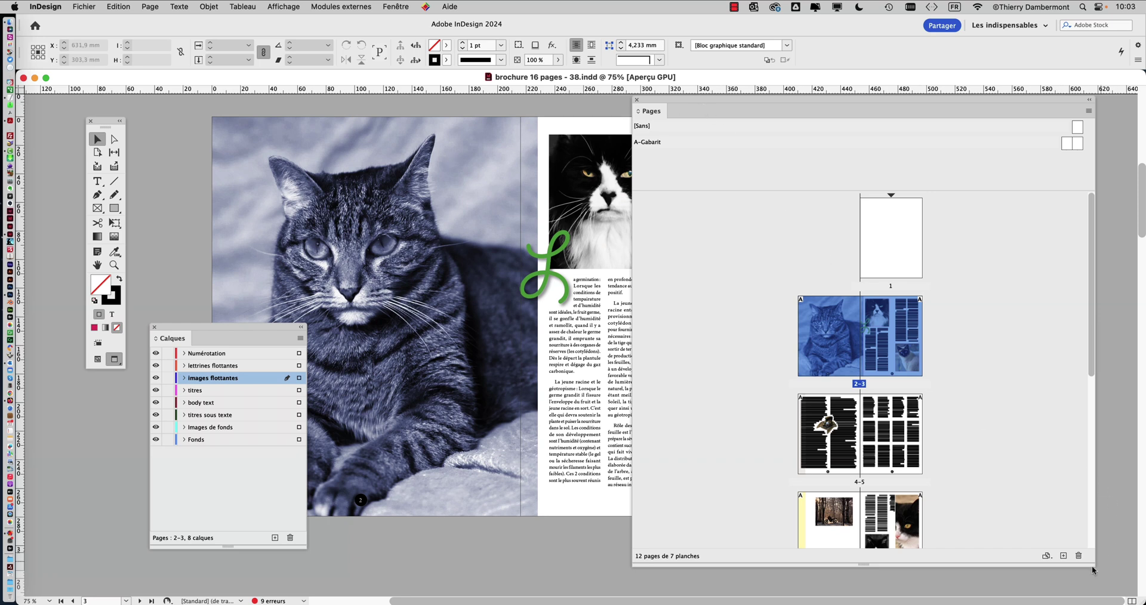
left_click_drag(1092, 568, 1087, 445)
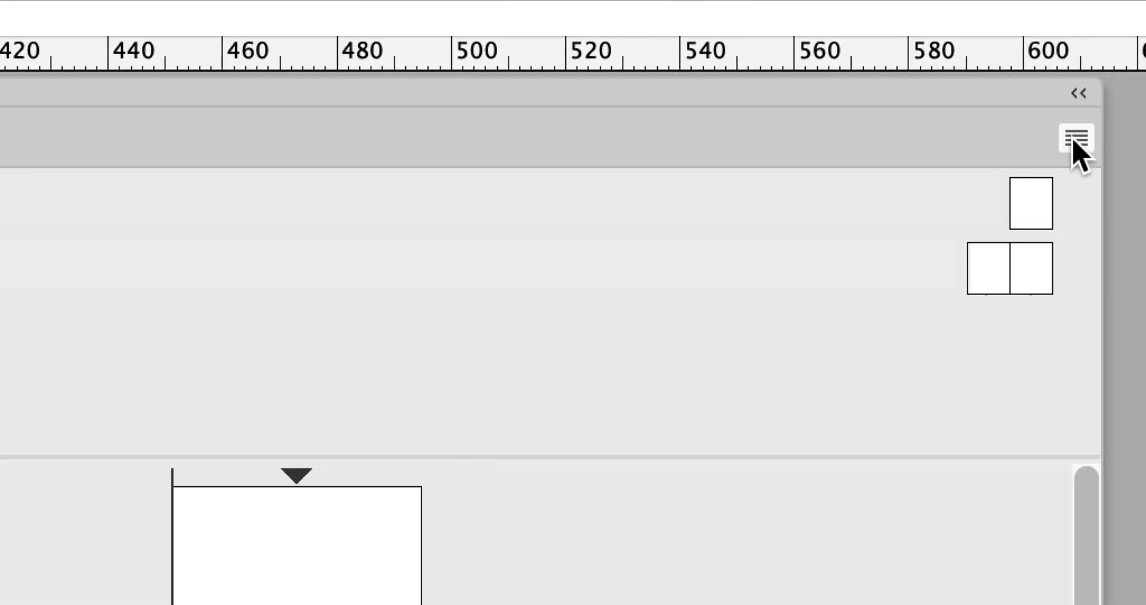
Display the page thumbnails horizontally (Horizontalement) in the Pages panel.
left_click(1075, 141)
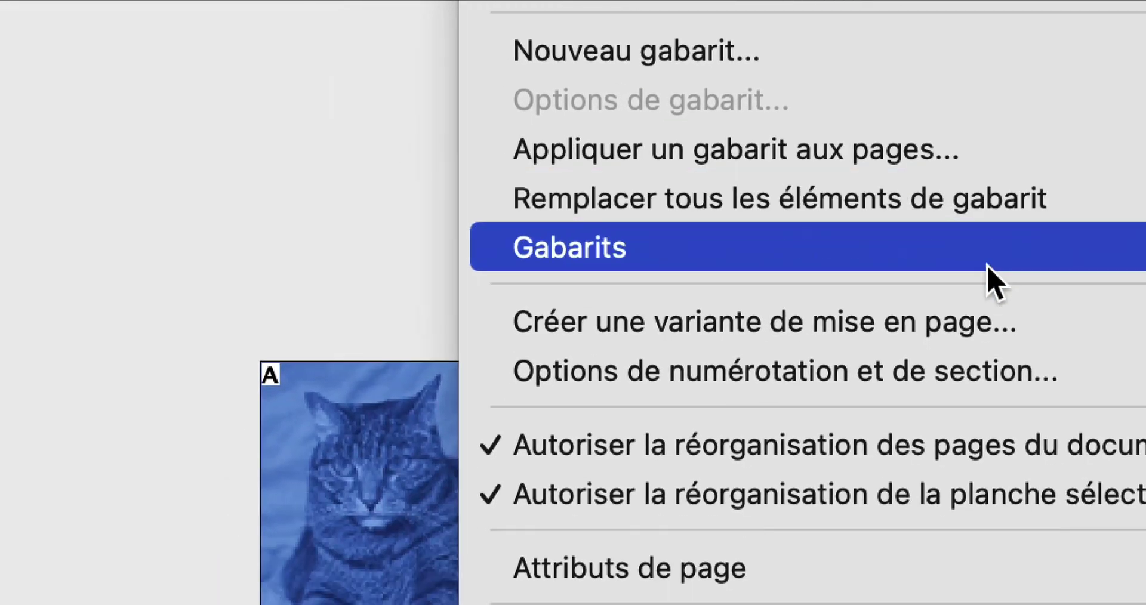
mouse_move(987, 353)
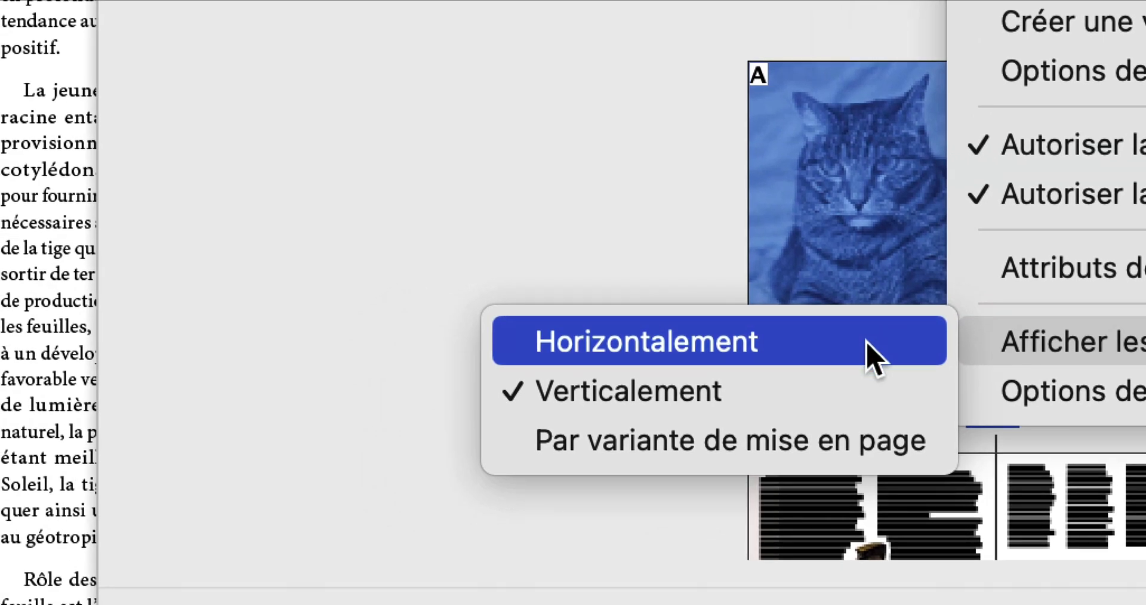
left_click(873, 357)
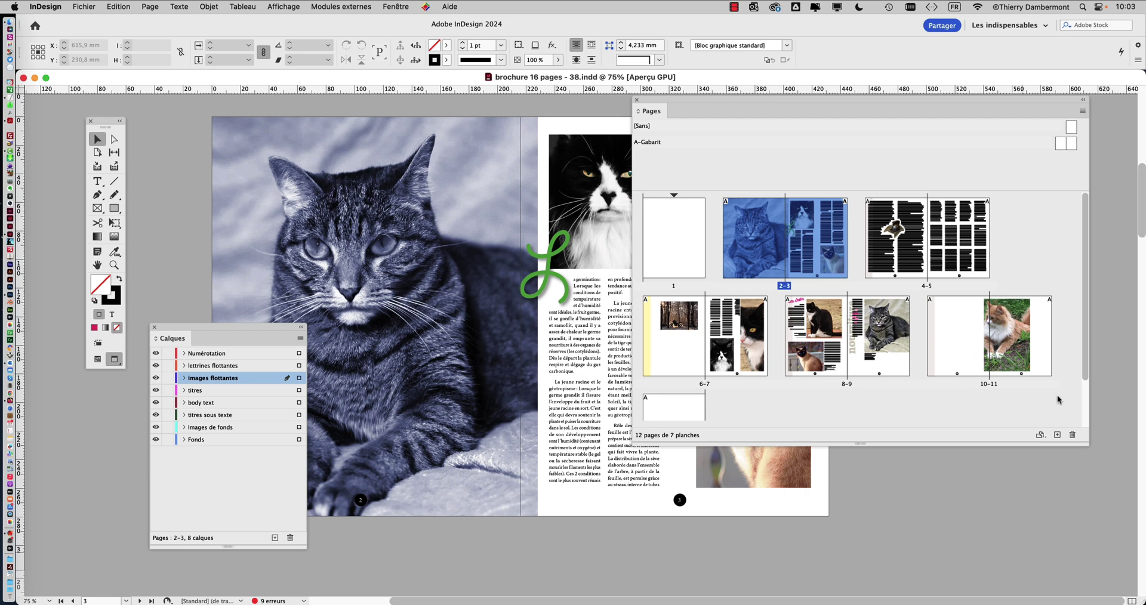
Narrow the Pages panel to one spread per row and reposition it over the right-hand page of the document.
left_click_drag(1086, 442, 797, 509)
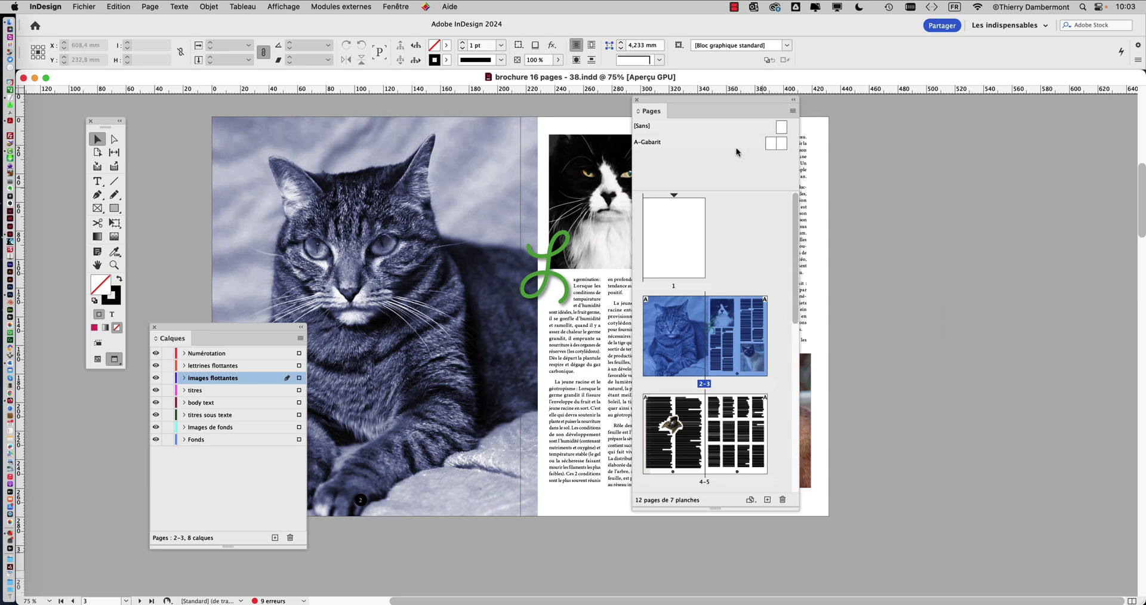
left_click_drag(707, 98, 970, 36)
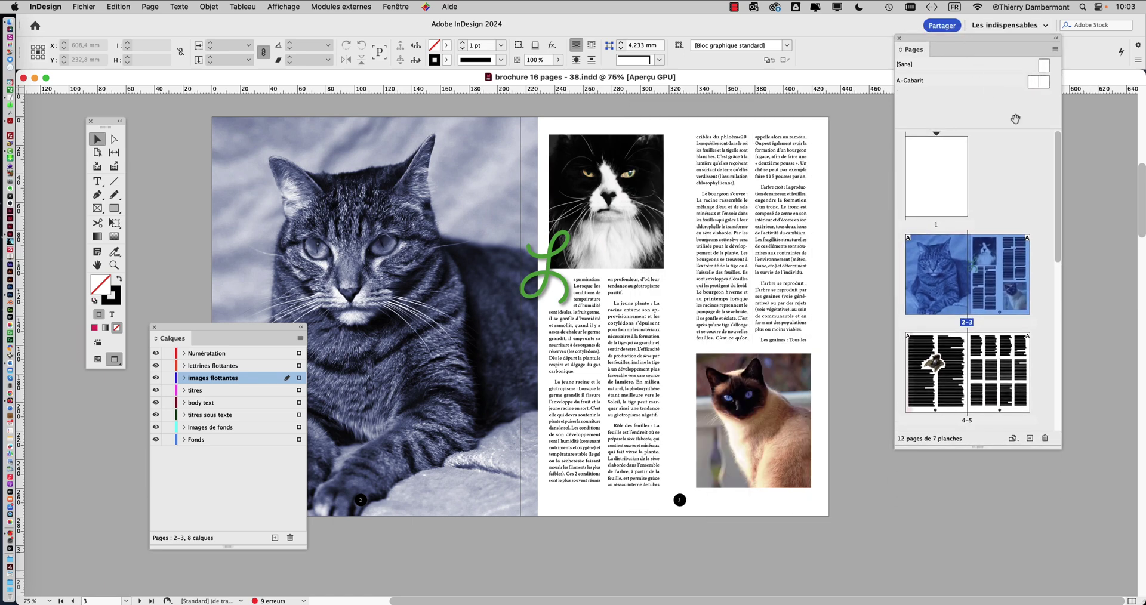
mouse_move(1056, 156)
left_mouse_down()
mouse_move(1048, 363)
mouse_move(1058, 156)
left_mouse_up()
left_click_drag(980, 38, 754, 109)
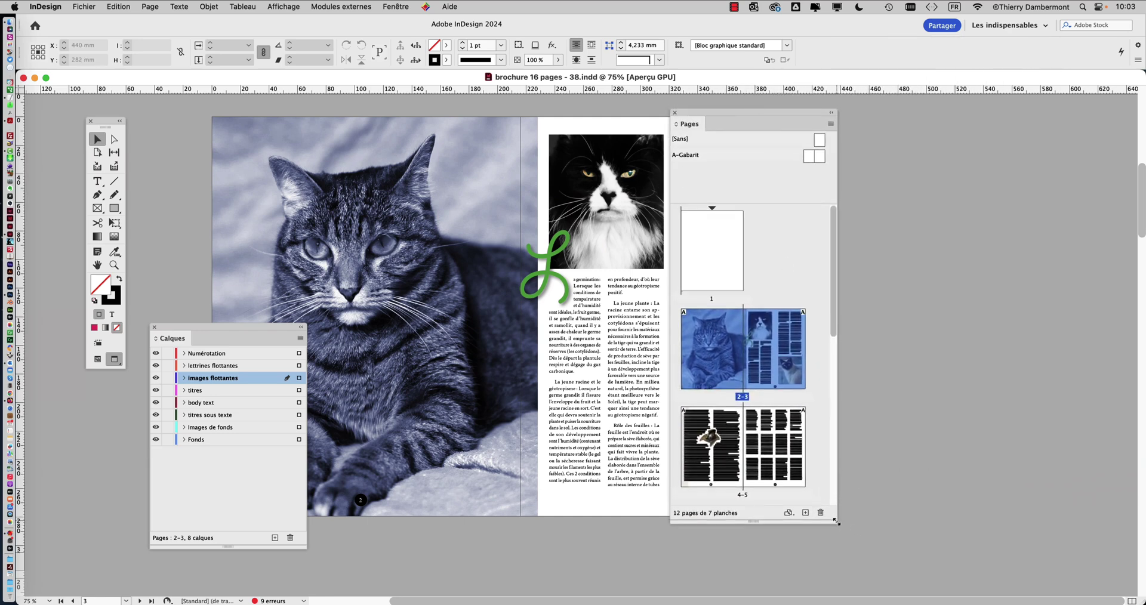
Widen the Pages panel to fit pages 1 to 5 in its first row and adjust its height to show more rows.
left_click_drag(836, 522, 1112, 471)
left_click_drag(1112, 492, 1089, 420)
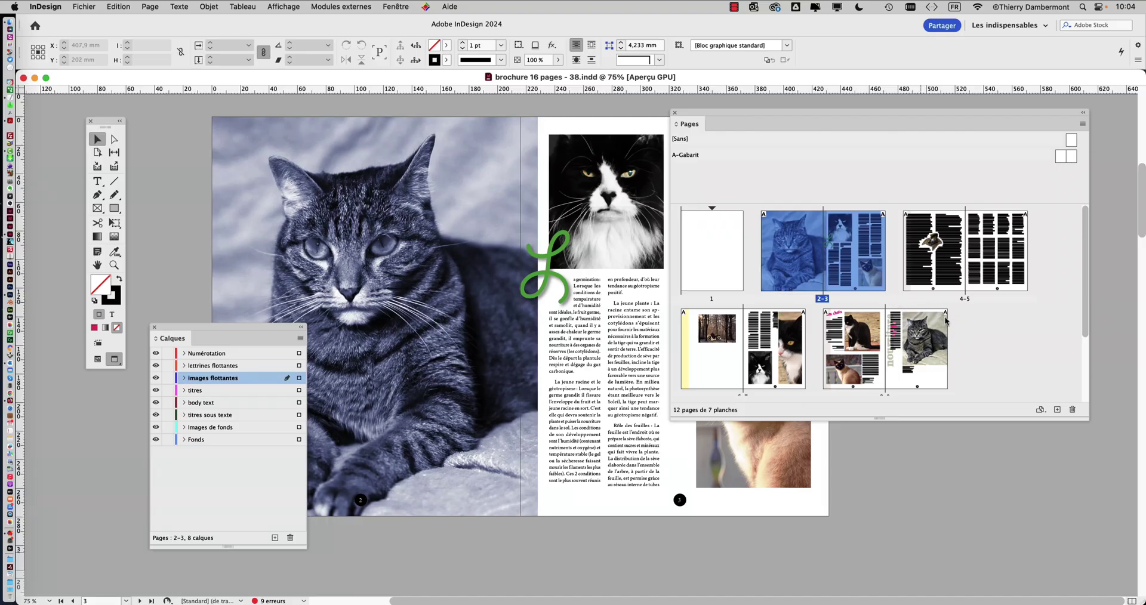
scroll(973, 337, "down", 5)
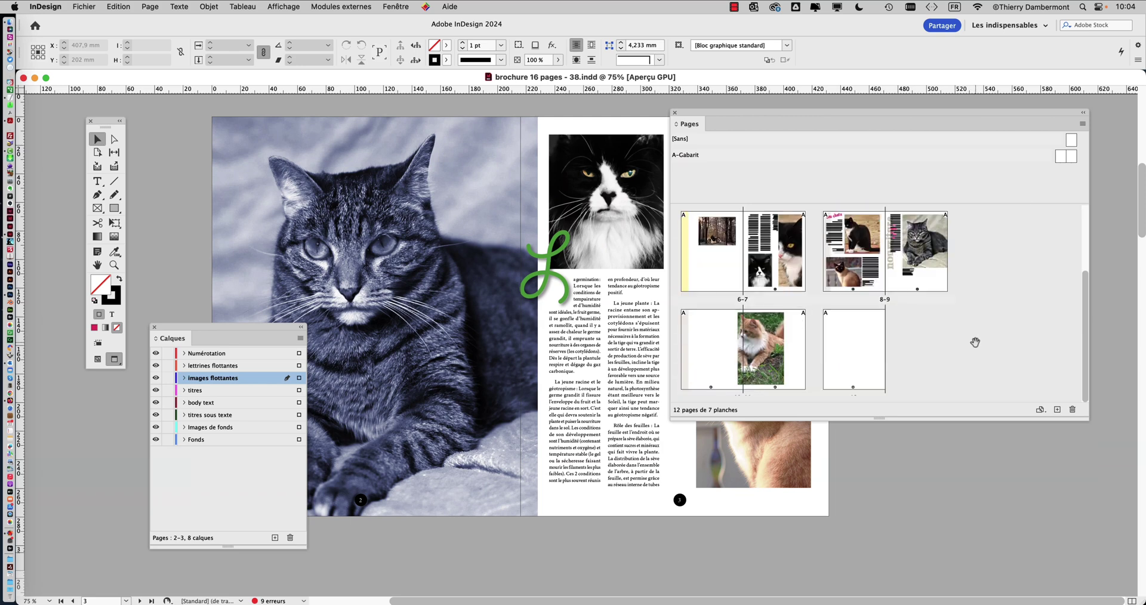
left_click_drag(1087, 419, 1086, 459)
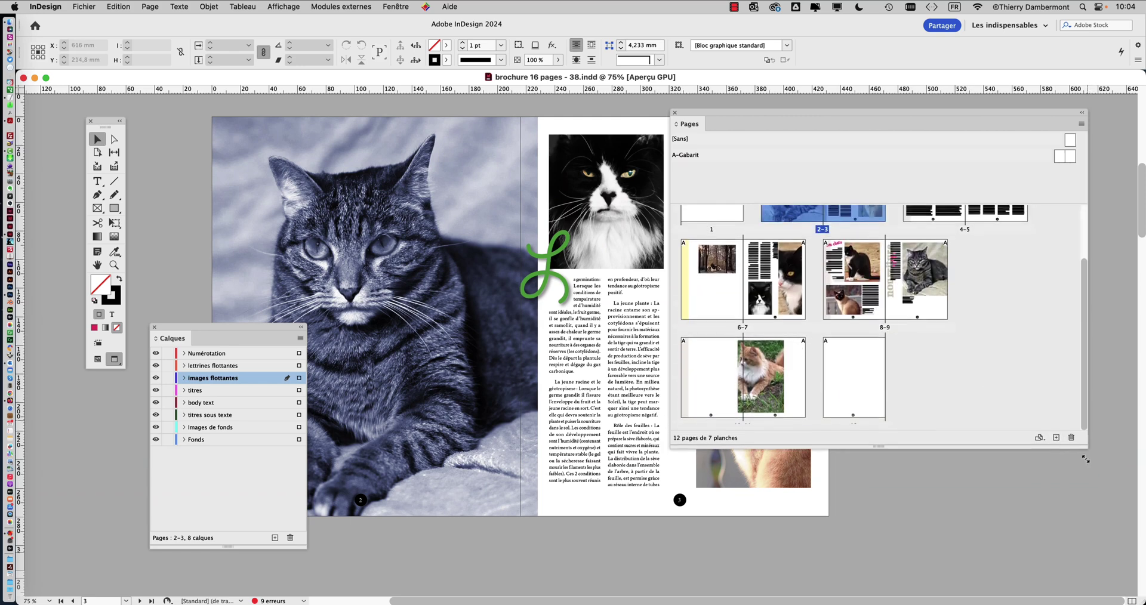
scroll(1031, 378, "up", 3)
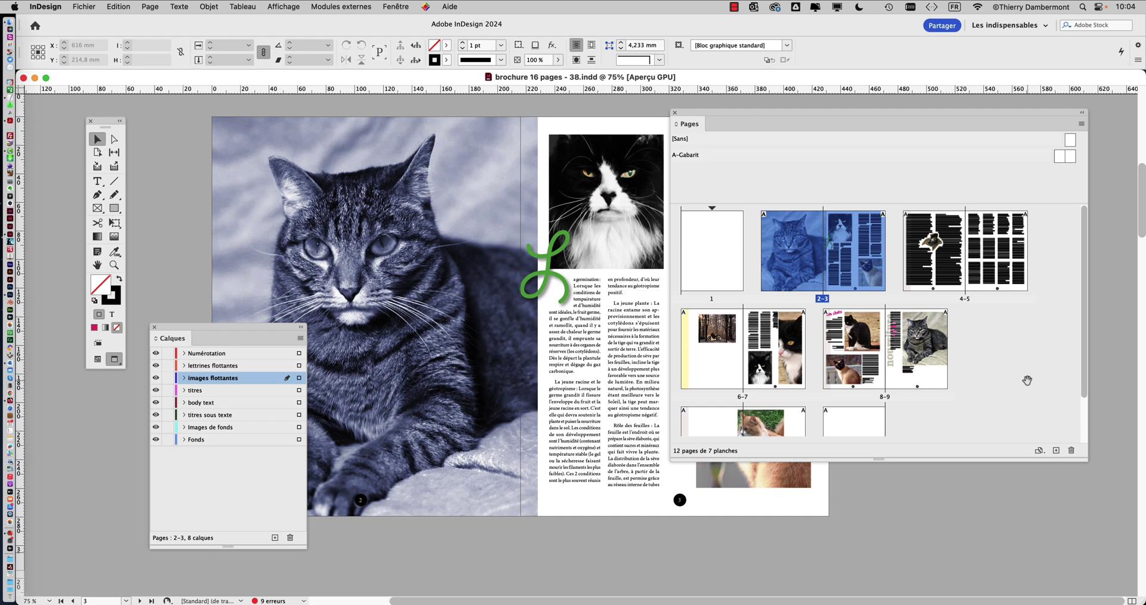
Examine the page count, page size and margins in the Format de document settings, and close them without changes.
left_click(87, 7)
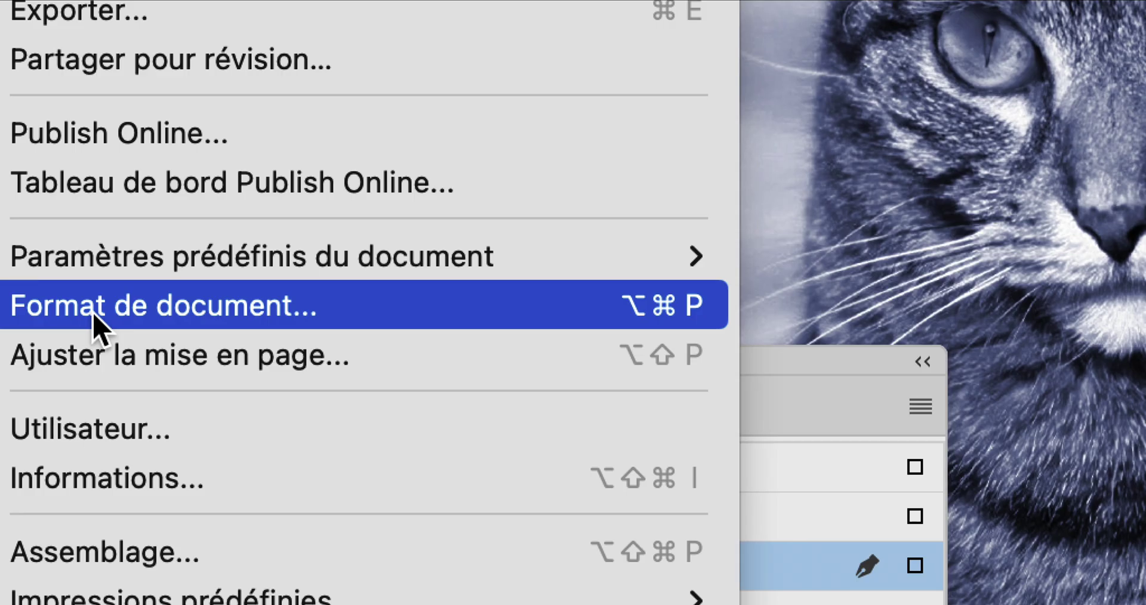
left_click(95, 322)
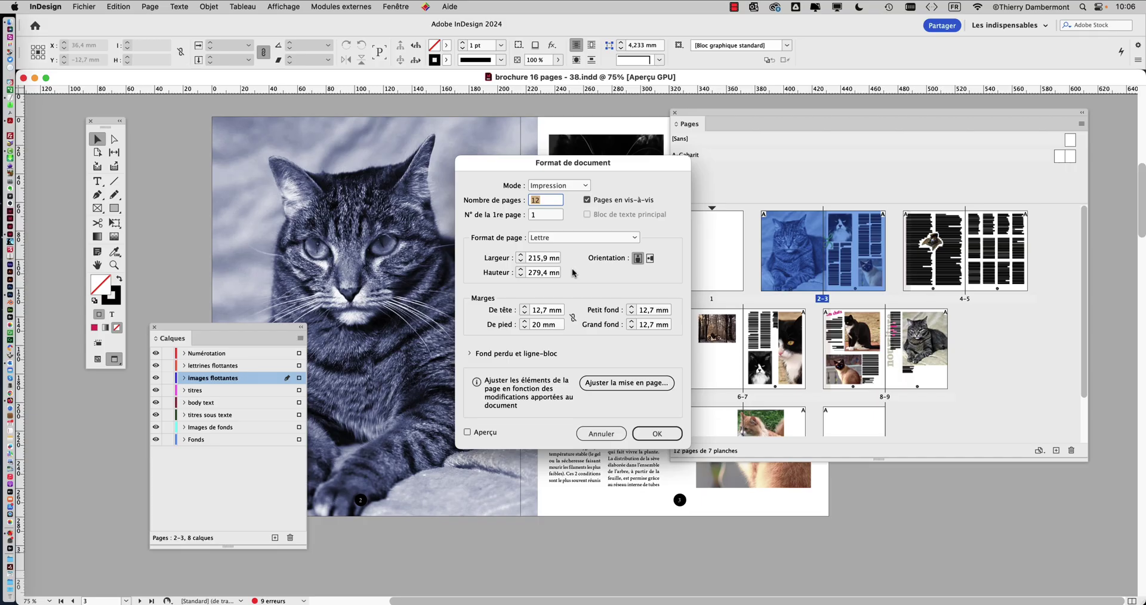
left_click(601, 440)
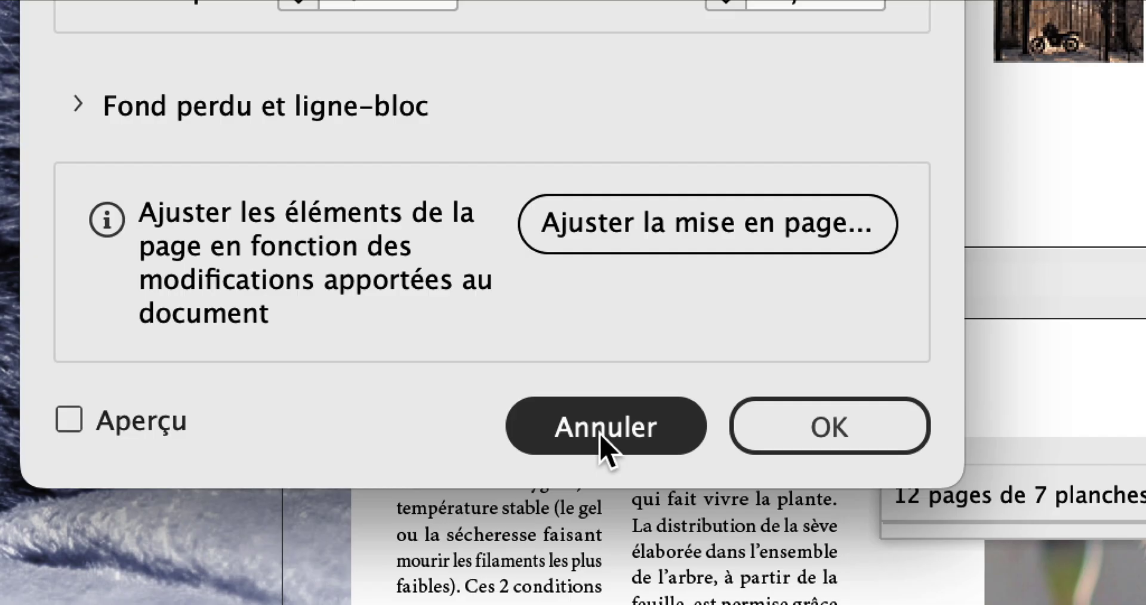
left_click(601, 436)
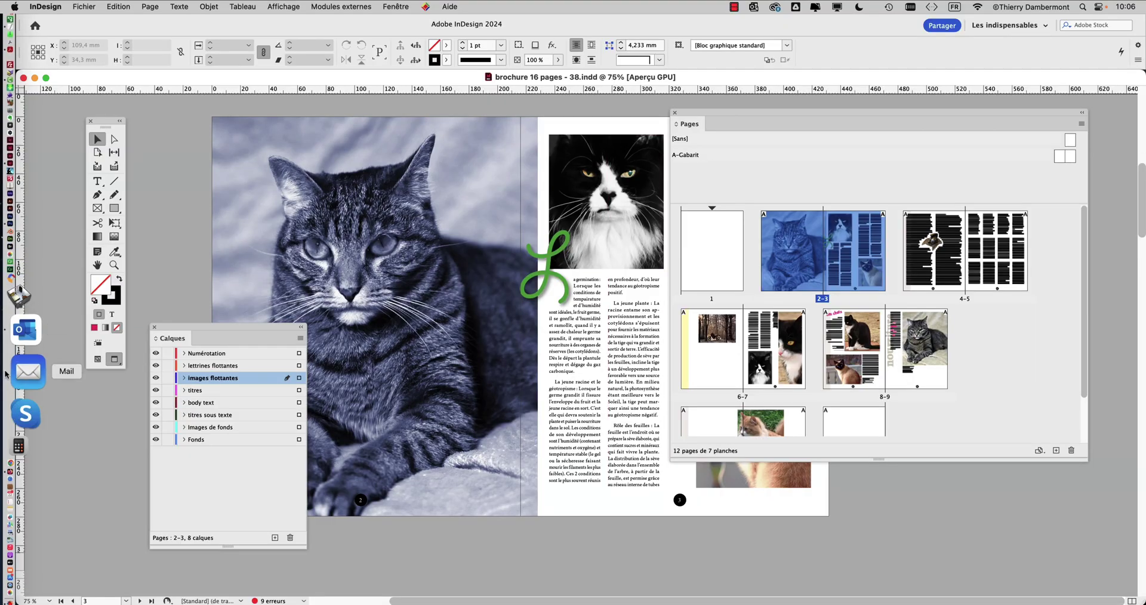
Switch to Firefox and search Google for "imposition impression" in a new tab.
left_click(23, 374)
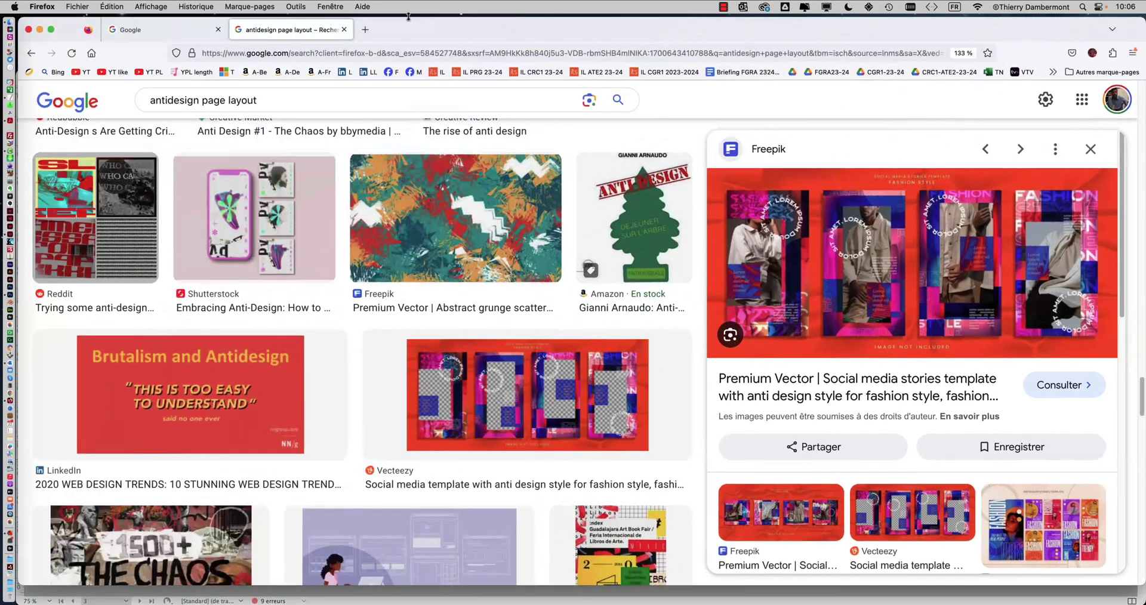
left_click(366, 29)
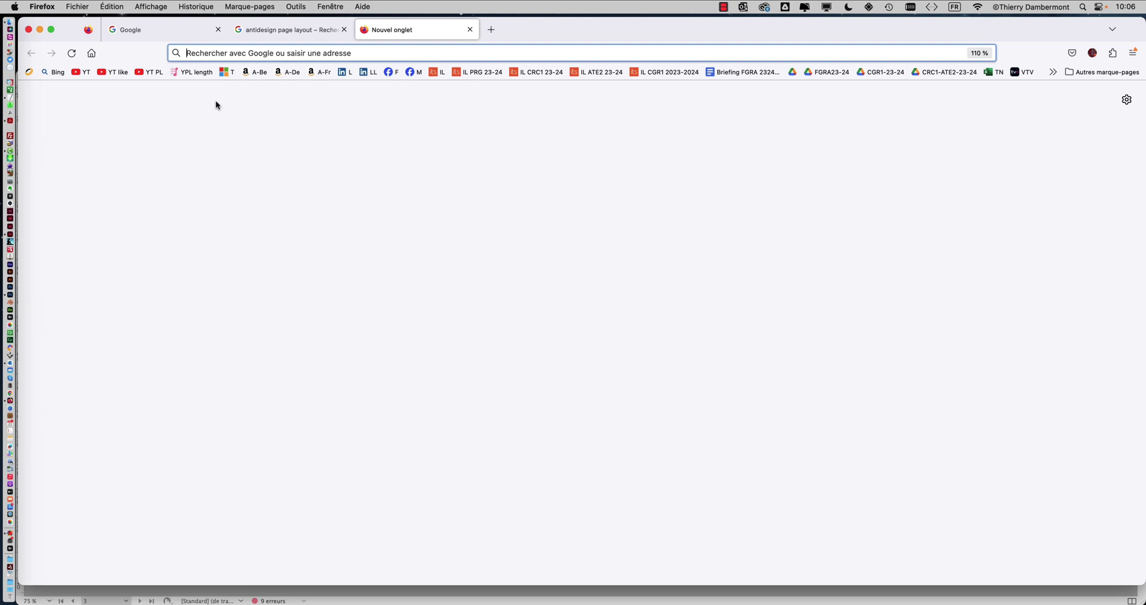
left_click(189, 55)
type("imposition+impression")
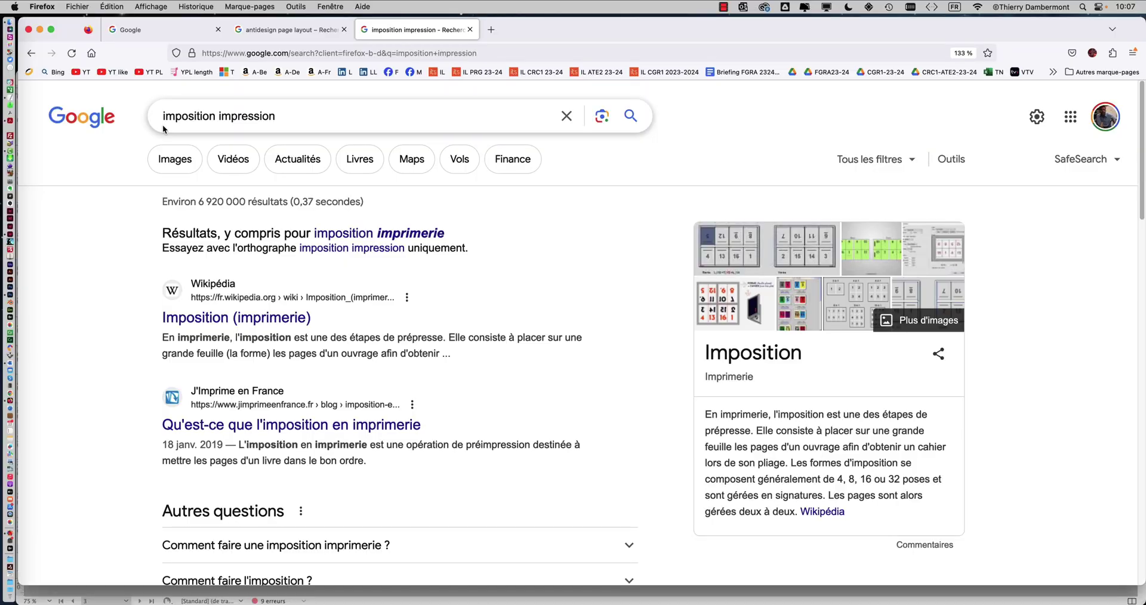
Show the image results, open the Wikipedia eight-page recto/verso imposition diagram in its own tab and enlarge it to 300% for examination.
left_click(177, 166)
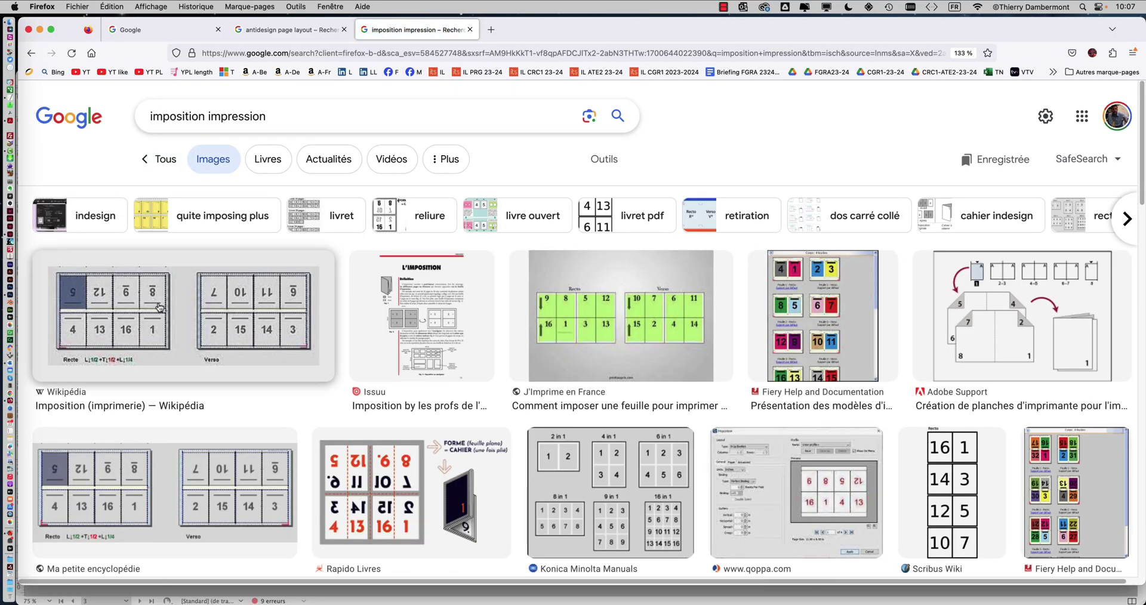
left_click(160, 307)
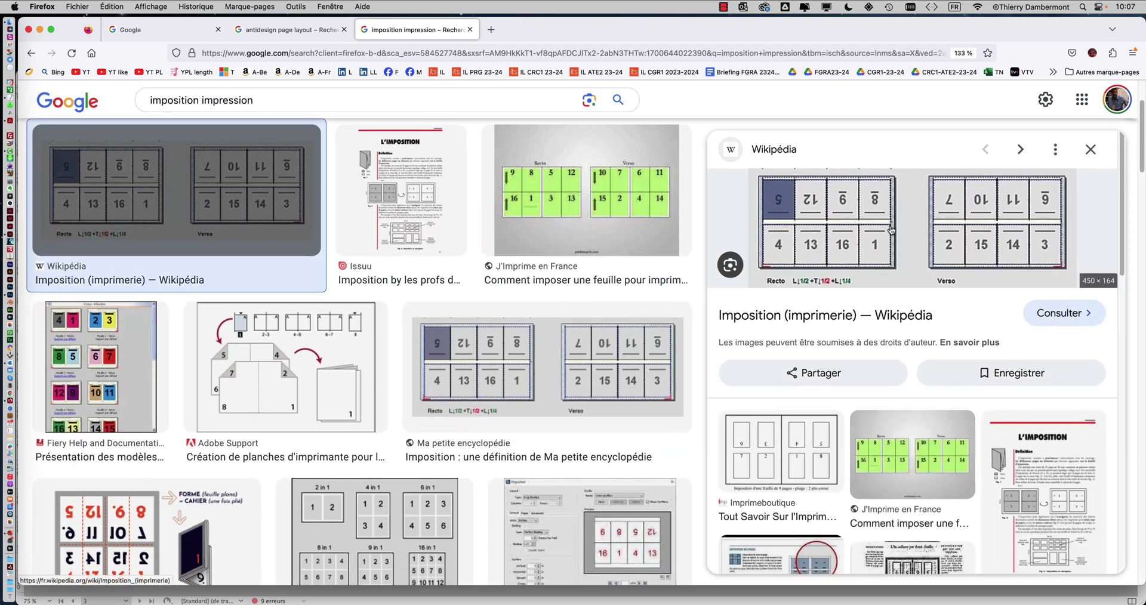
left_click(938, 242)
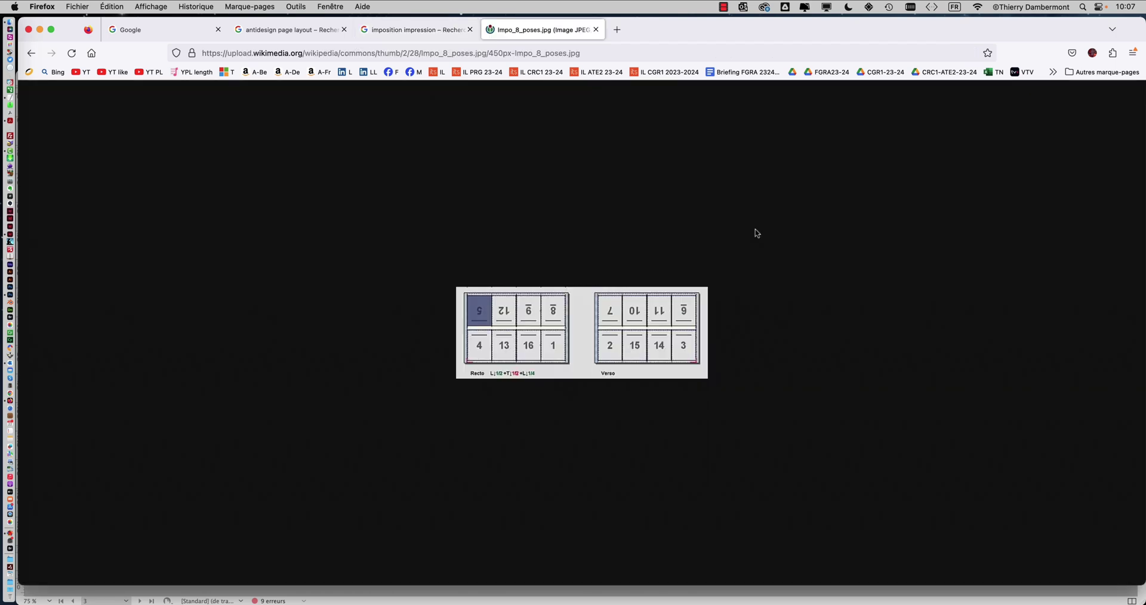
key("super+plus")
key("super+plus")
key("super+plus")
key("super+plus")
key("super+plus")
key("super+plus")
key("super+plus")
key("super+plus")
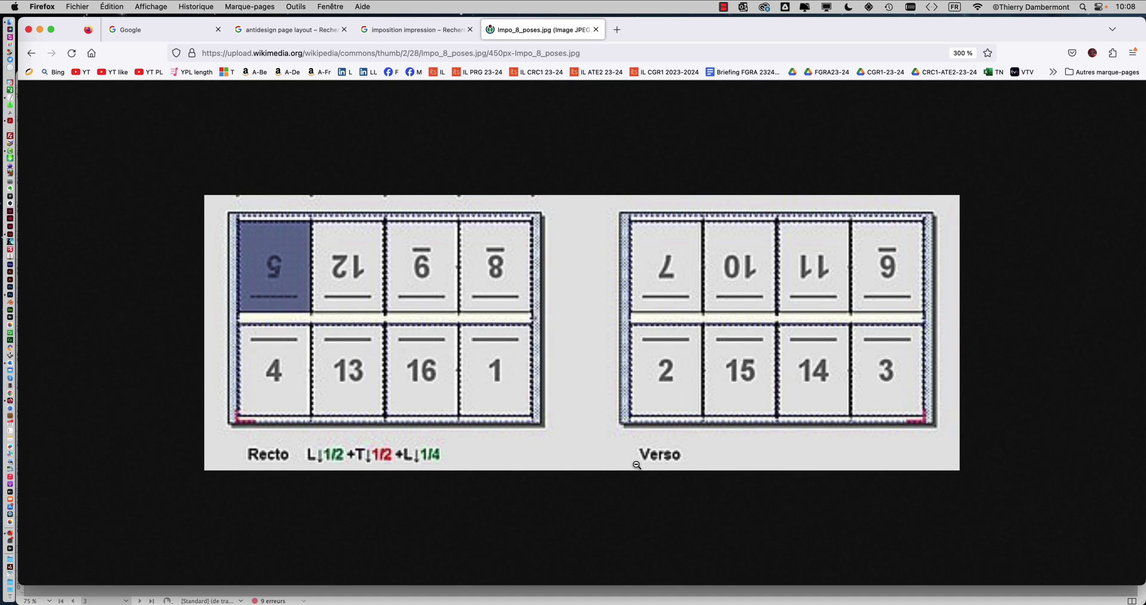
Switch back to InDesign, move the Pages panel higher and extend its height to show every spread of the brochure.
key("super+Tab")
left_click(415, 310)
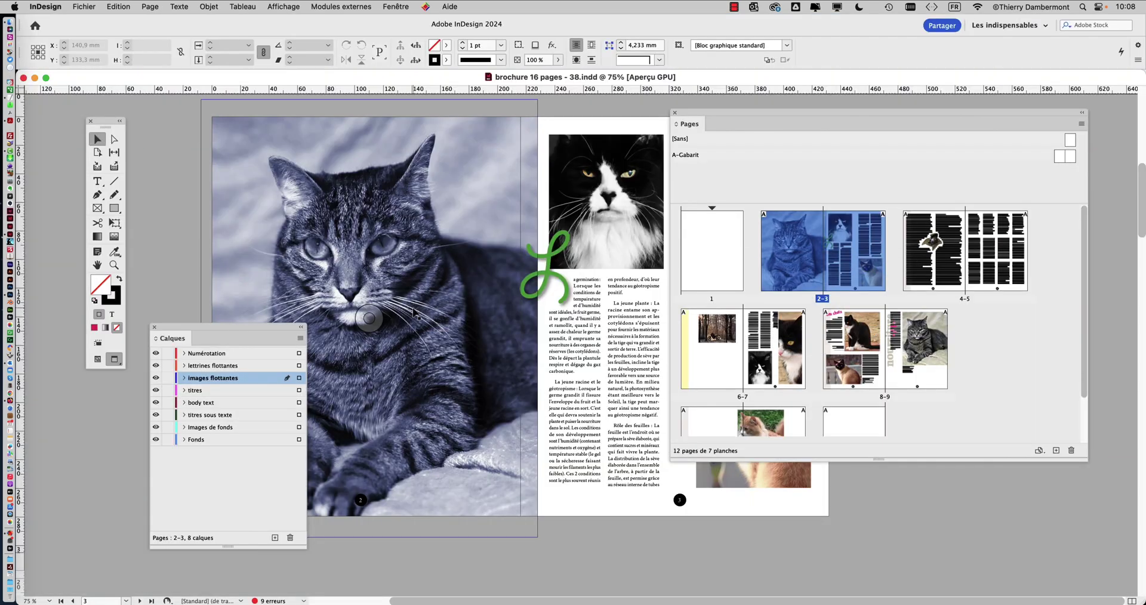
left_click_drag(697, 111, 644, 80)
left_click_drag(1032, 428, 1042, 514)
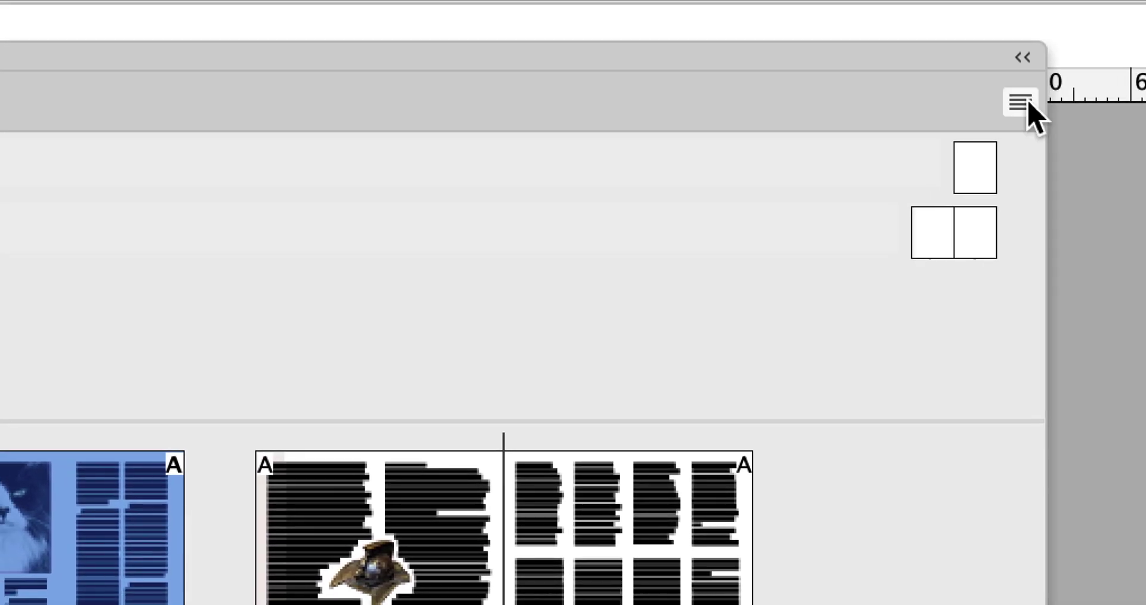
Insert 4 pages at the end of the document (A la fin du document) based on the A-Gabarit master.
left_click(1025, 101)
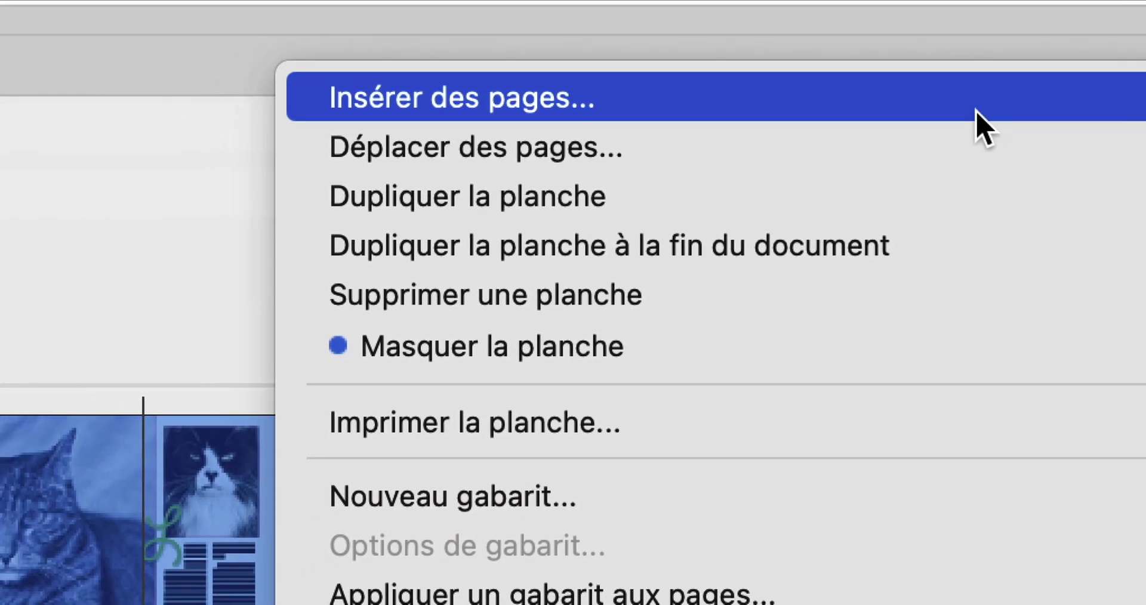
left_click(1000, 123)
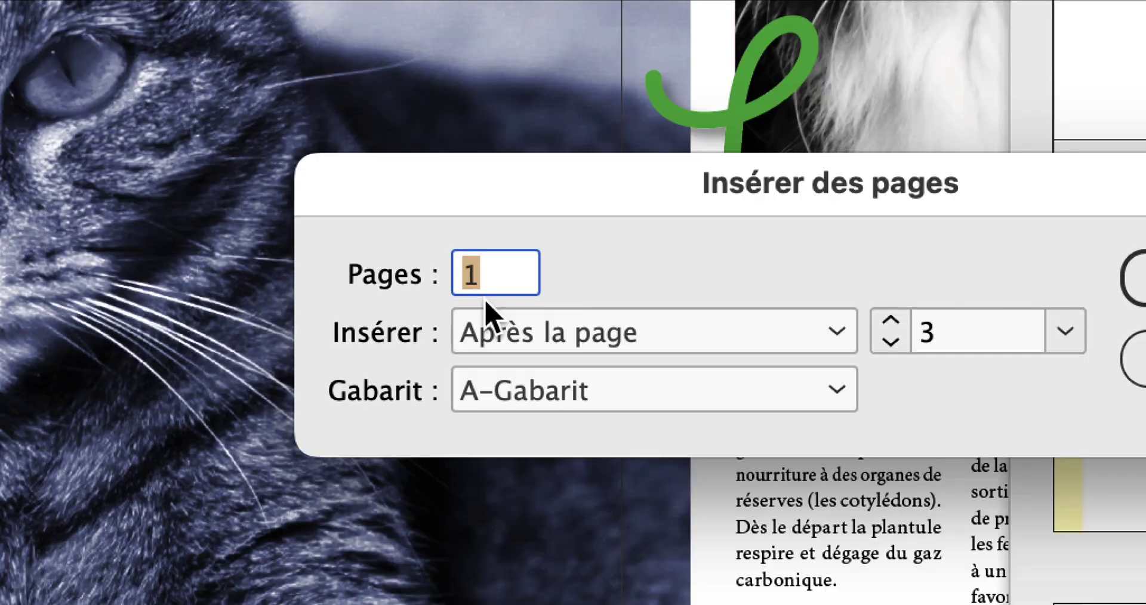
type("4")
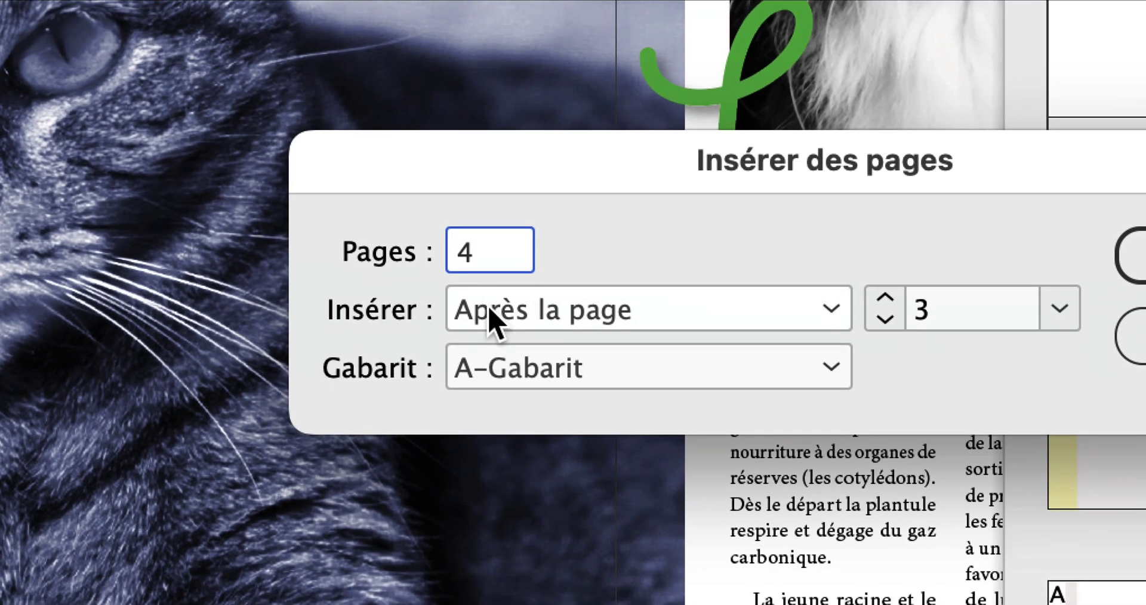
left_click(495, 330)
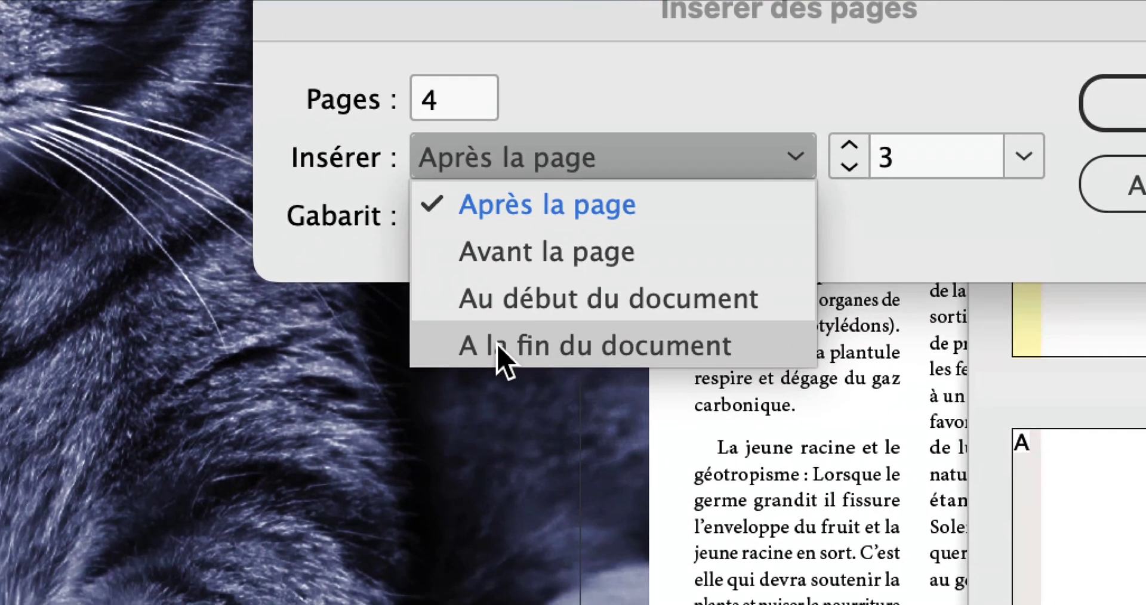
left_click(502, 357)
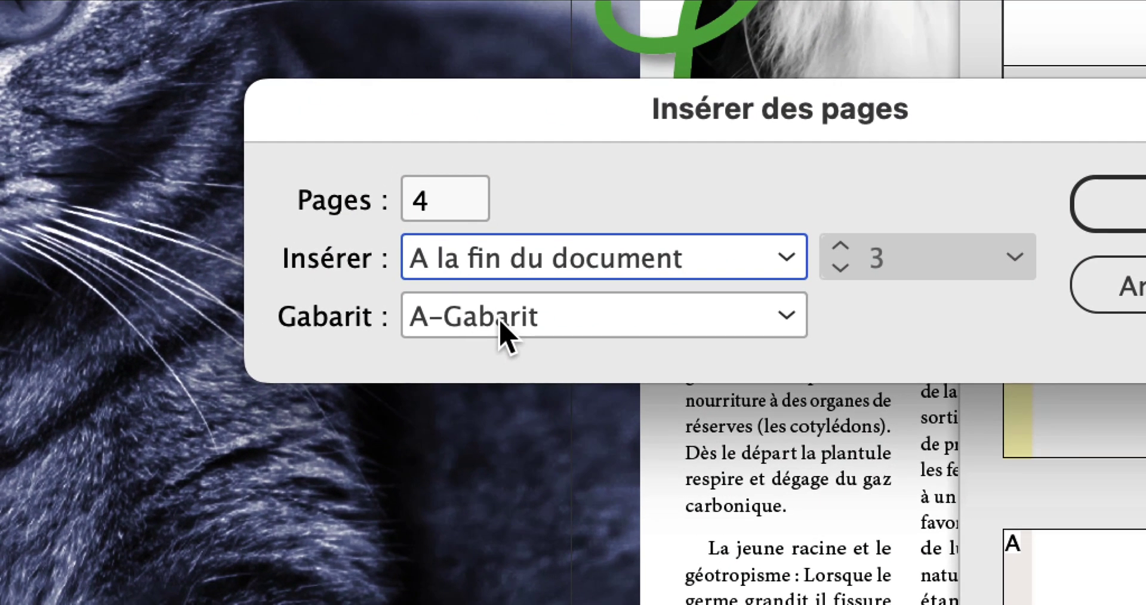
key("alt")
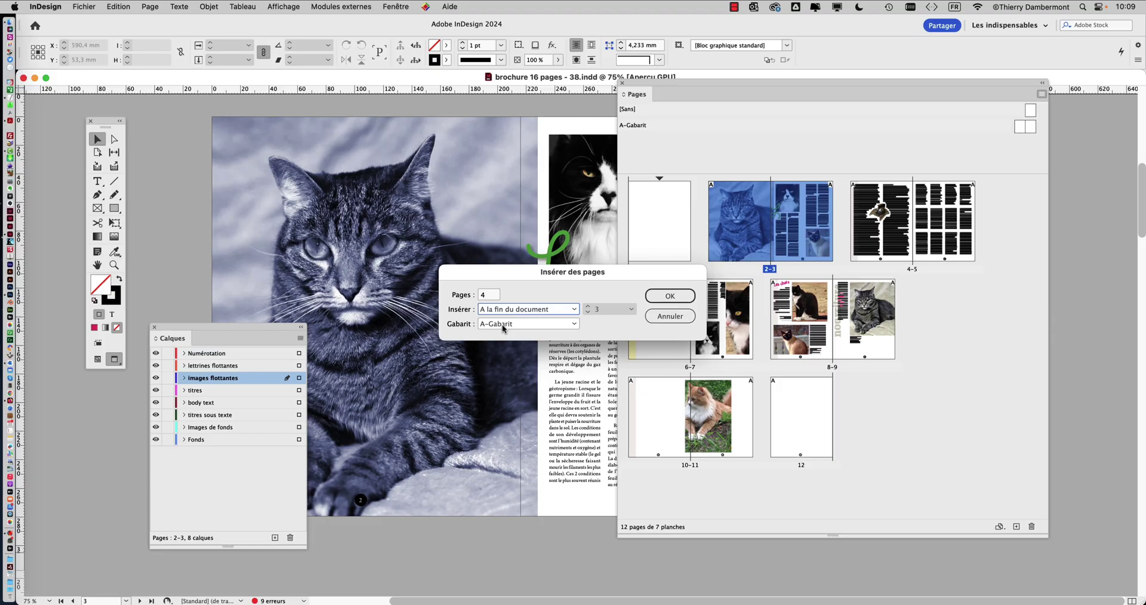
left_click(666, 299)
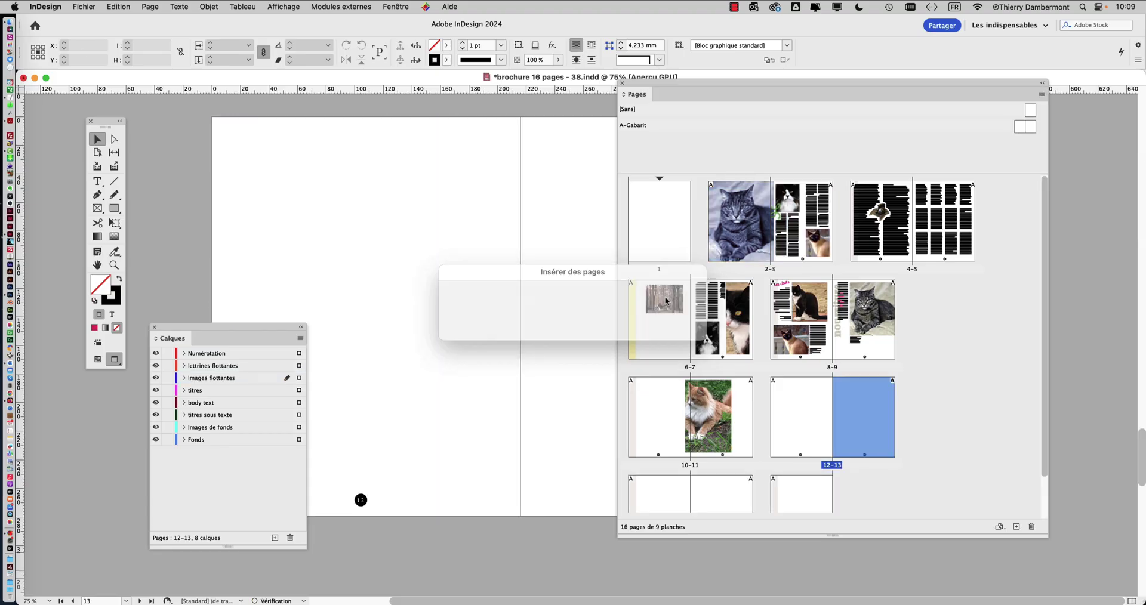
Enlarge the Pages panel to fit pages 1 to 16 in three rows and move the Pages and Calques panels off the spread.
scroll(857, 473, "down", 3)
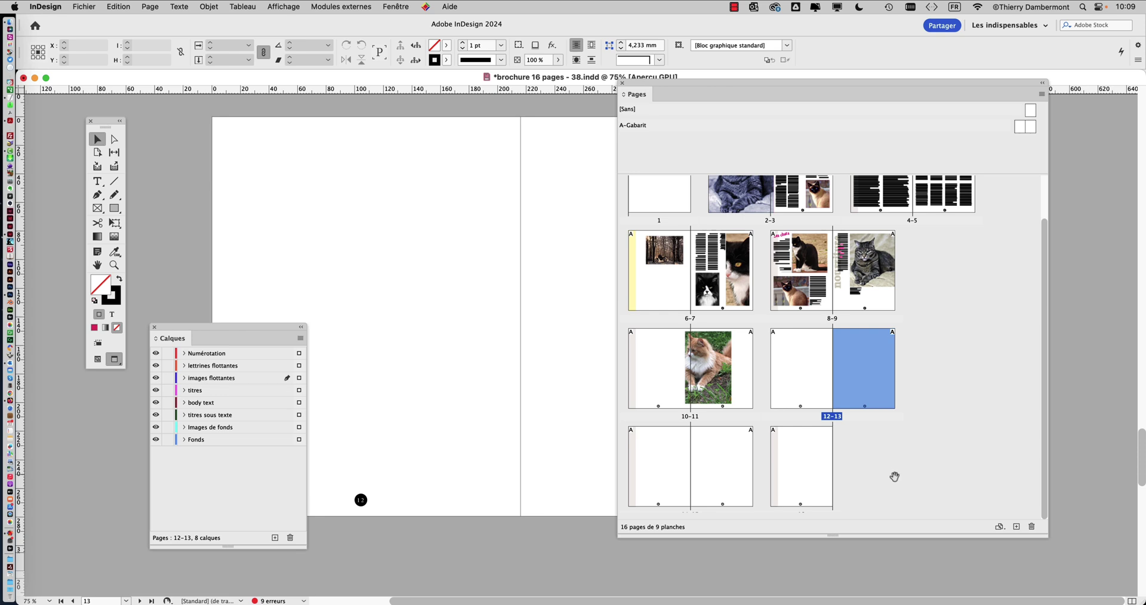
left_click_drag(1046, 536, 1071, 570)
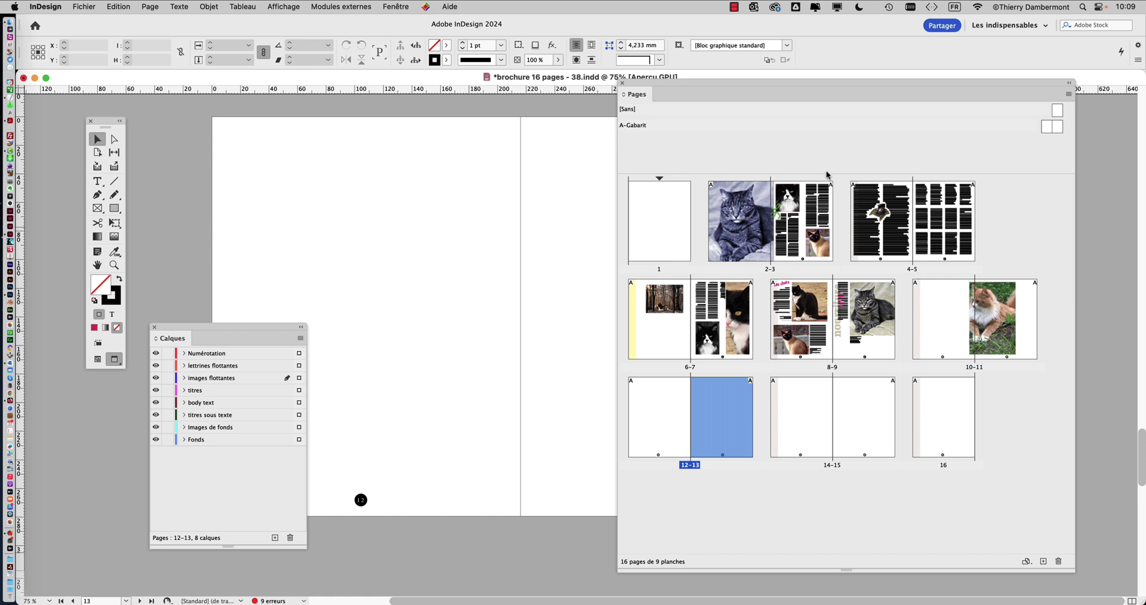
left_click_drag(697, 84, 768, 83)
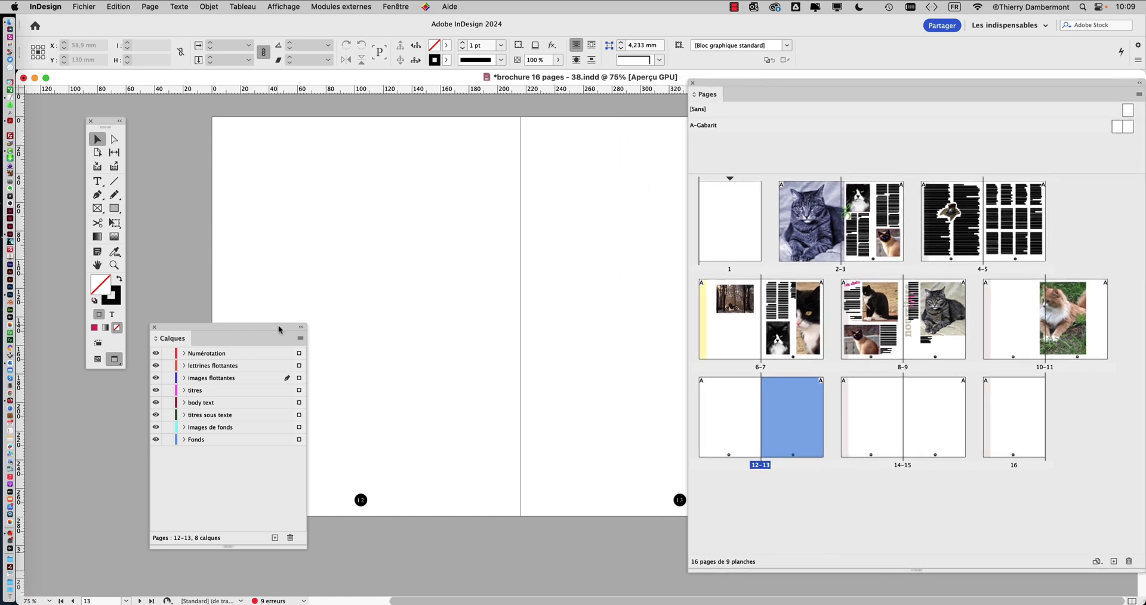
left_click_drag(281, 329, 167, 409)
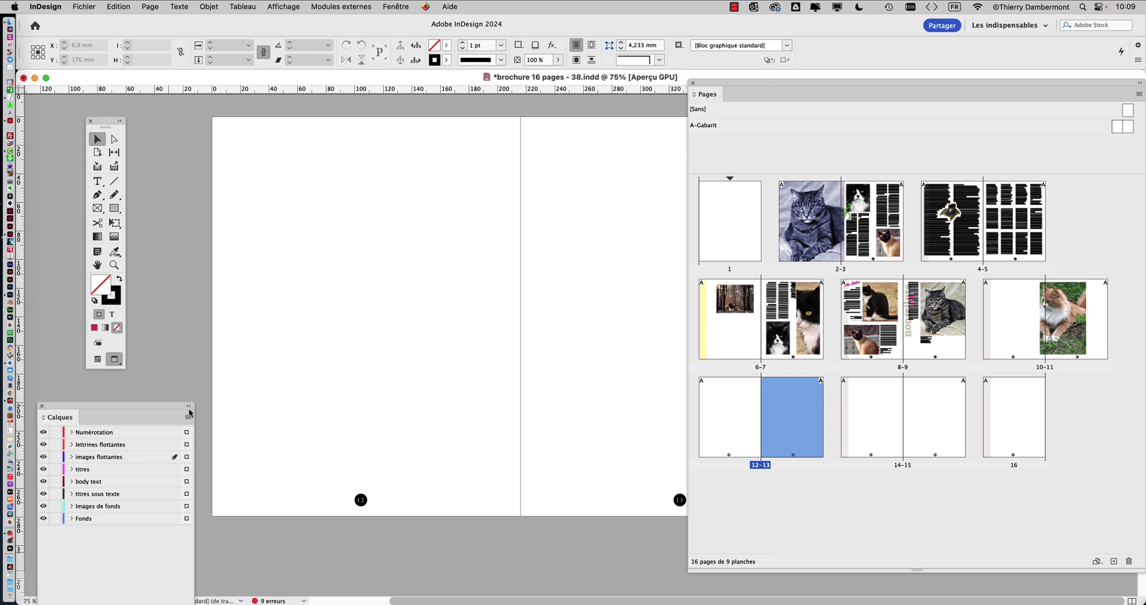
Select page 12 and then page 13 individually, and reposition the Pages panel away from the screen edge.
left_click(725, 430)
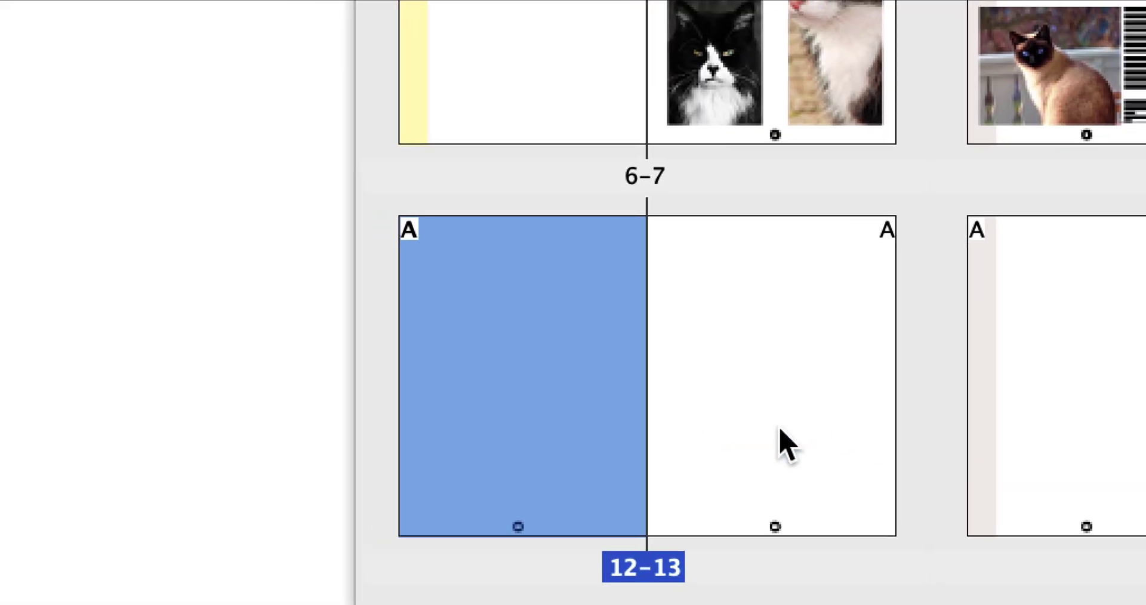
left_click(797, 434)
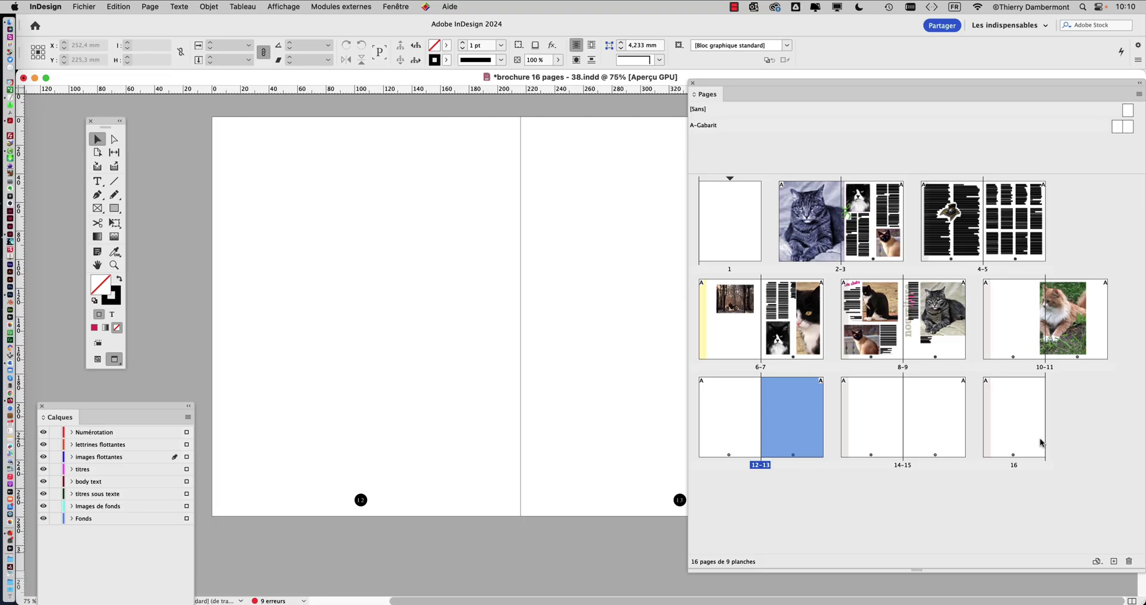
left_click_drag(1046, 86, 942, 121)
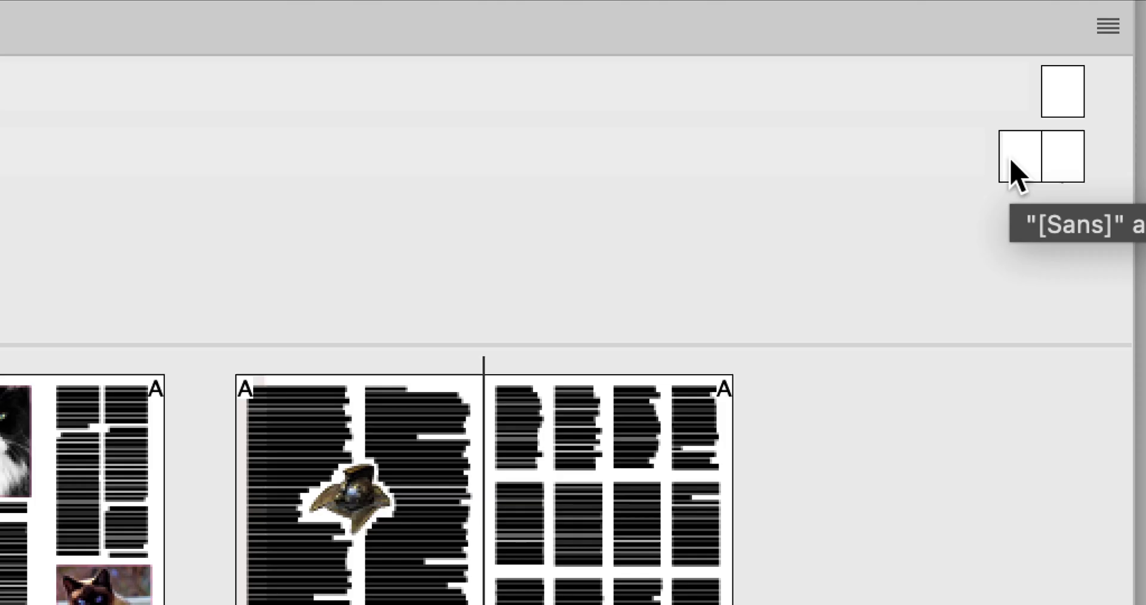
Select both pages of the A-Gabarit master spread and examine the page commands available for it without applying any.
left_click(1011, 162)
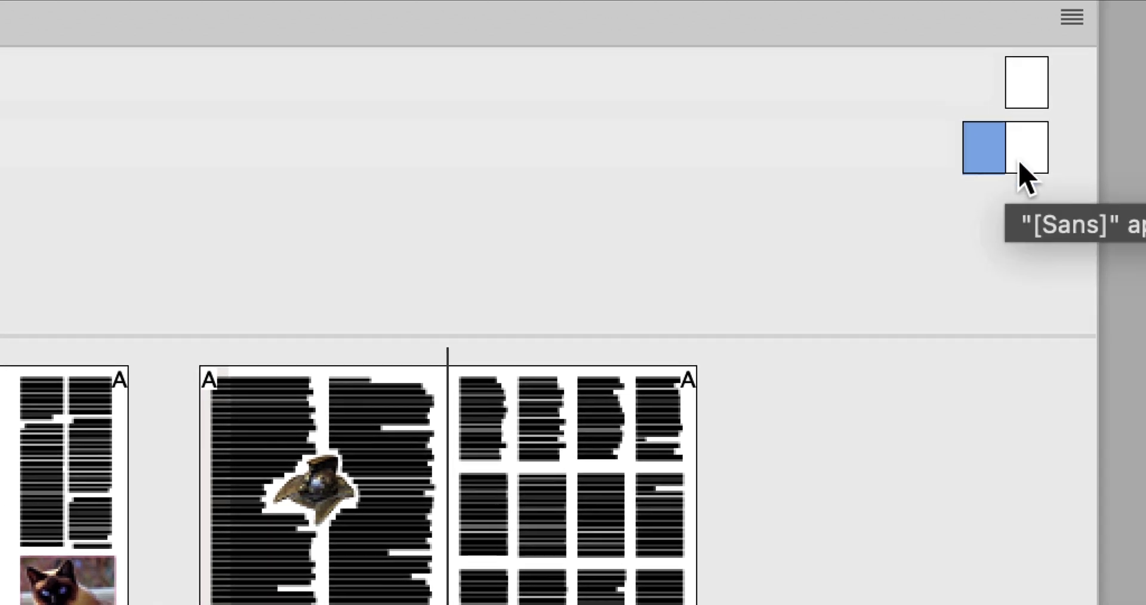
left_click(1021, 163)
left_click(1001, 162)
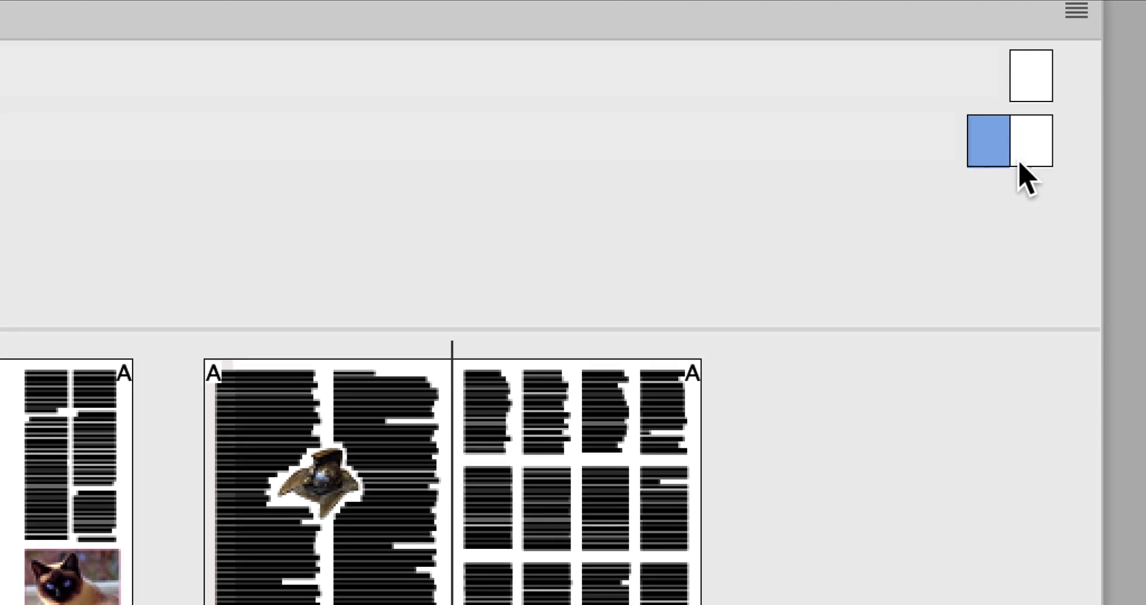
left_click(1029, 160, "shift")
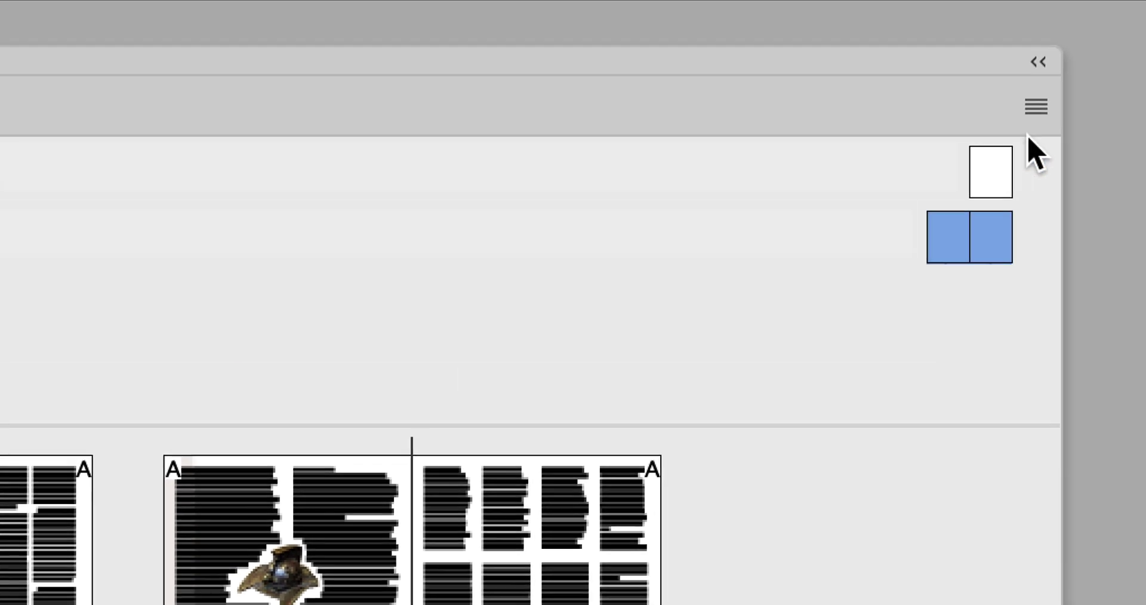
left_click(1083, 9)
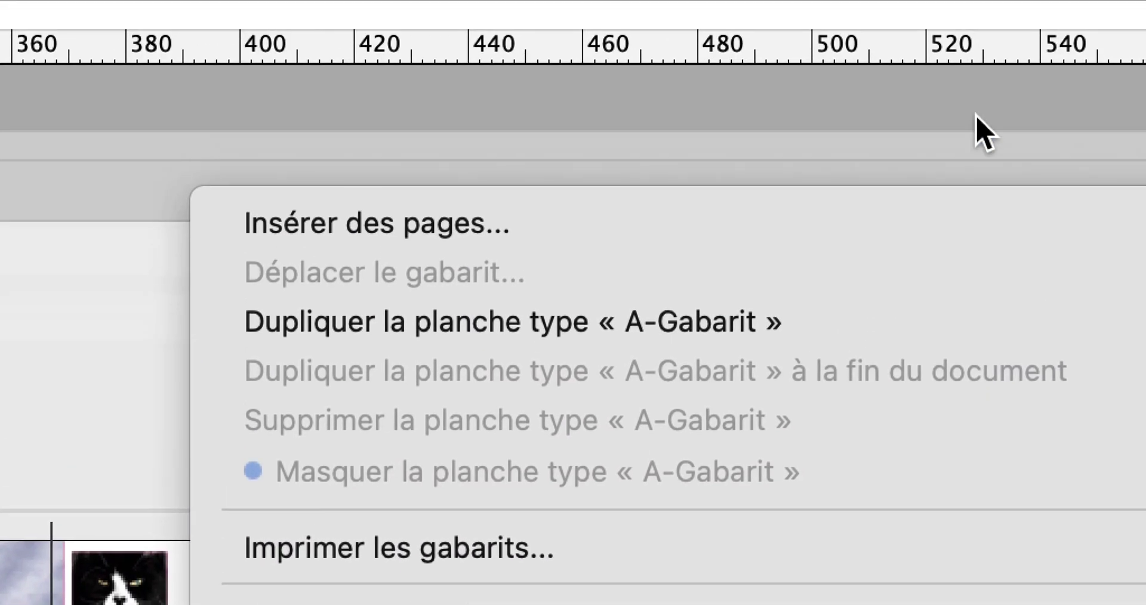
key("Escape")
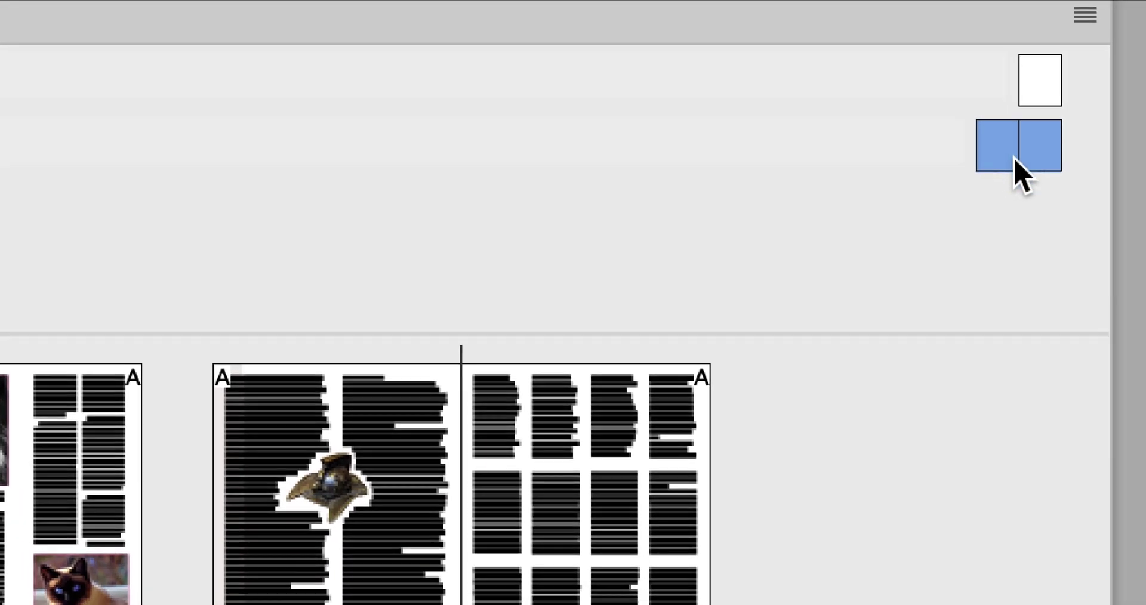
Select only the right-hand page of the A-Gabarit master.
left_click(1028, 192)
left_click(1026, 165)
left_click(1036, 162)
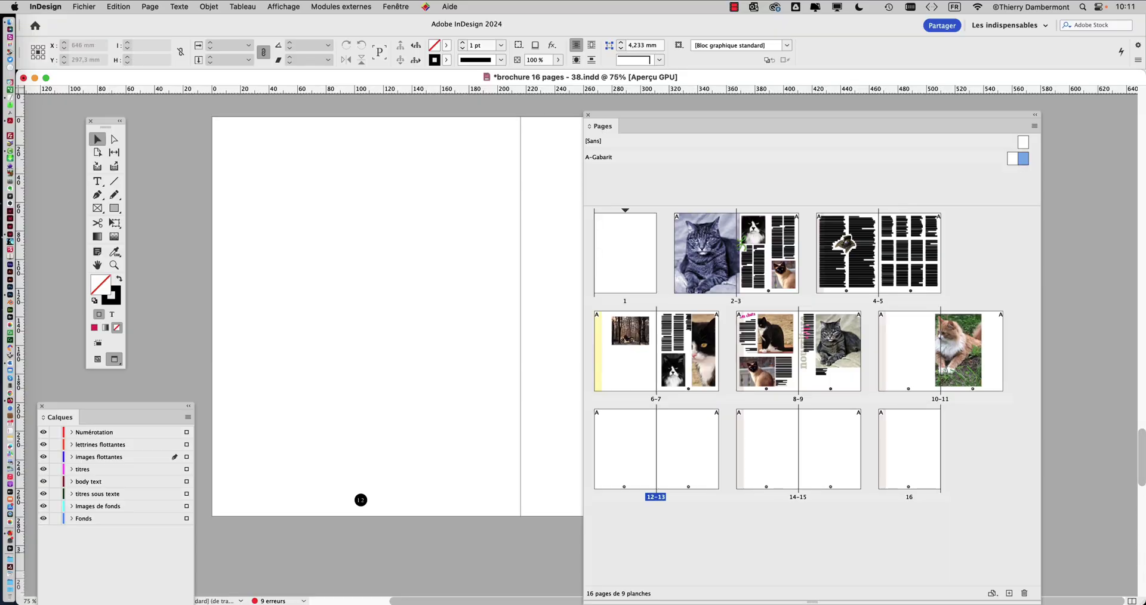
Display the Couleur panel and toggle the visibility of all panels except the toolbox and control bar.
key("F6")
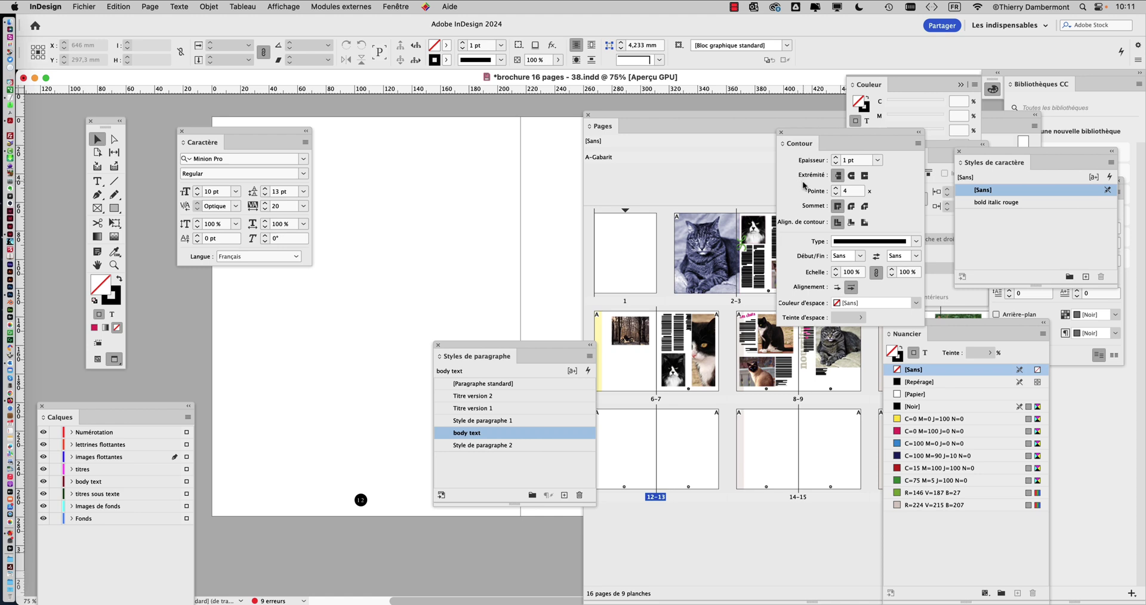
key("shift+Tab")
mouse_move(1141, 601)
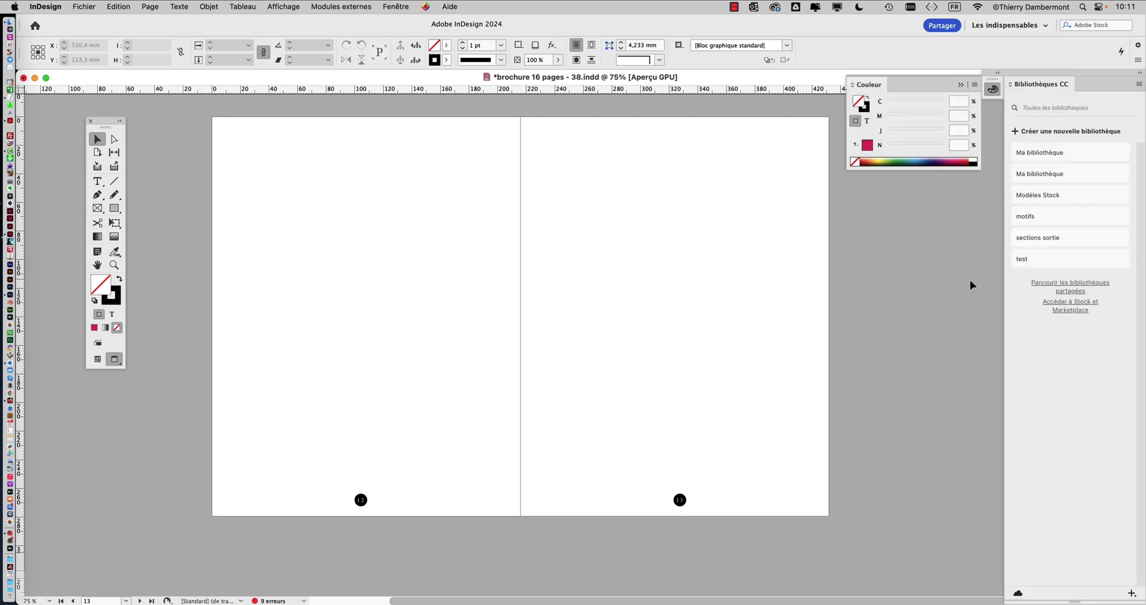
key("shift+Tab")
Toggle the visibility of all panels including the toolbox and control bar, leaving them all hidden.
key("Tab")
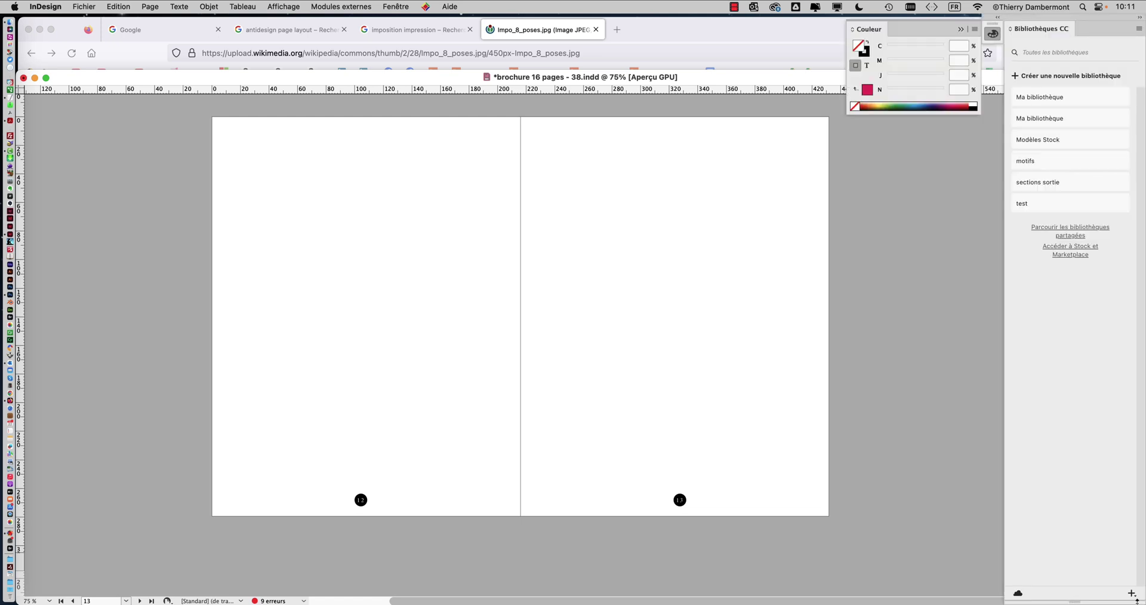
key("Tab")
key("Tab")
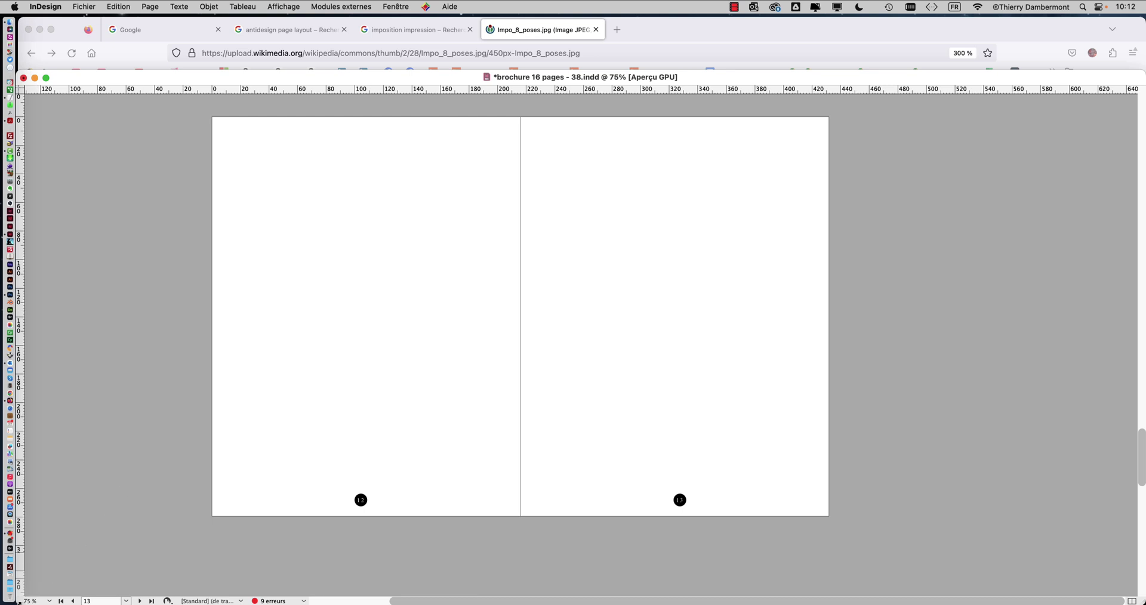
Hide the other applications and shrink and reposition the document window so the desktop shows around it.
left_click_drag(19, 603, 98, 484)
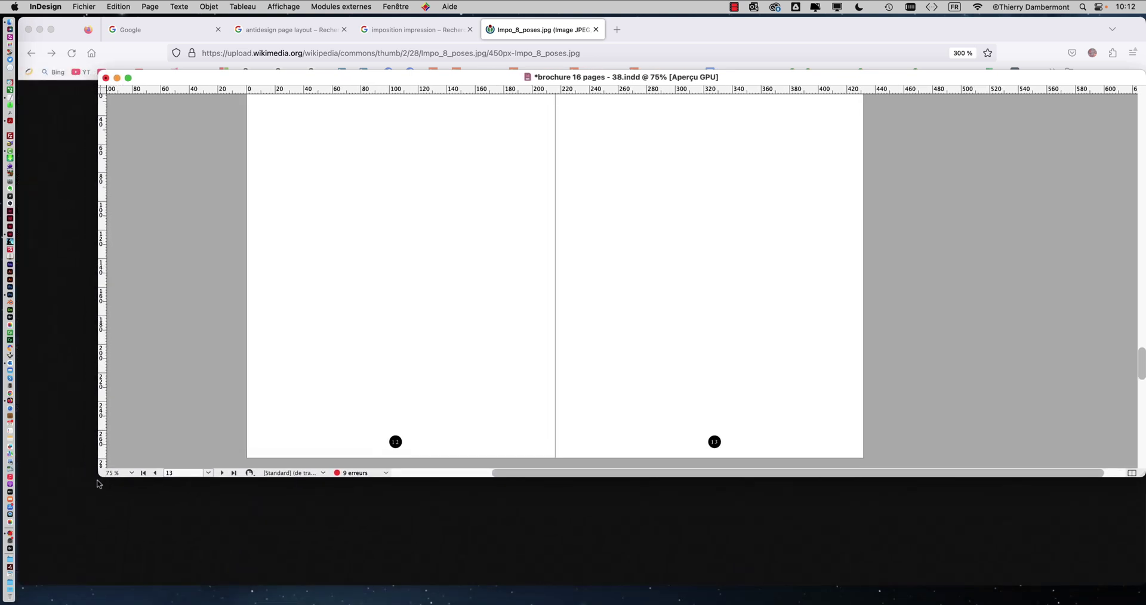
key("super+alt+h")
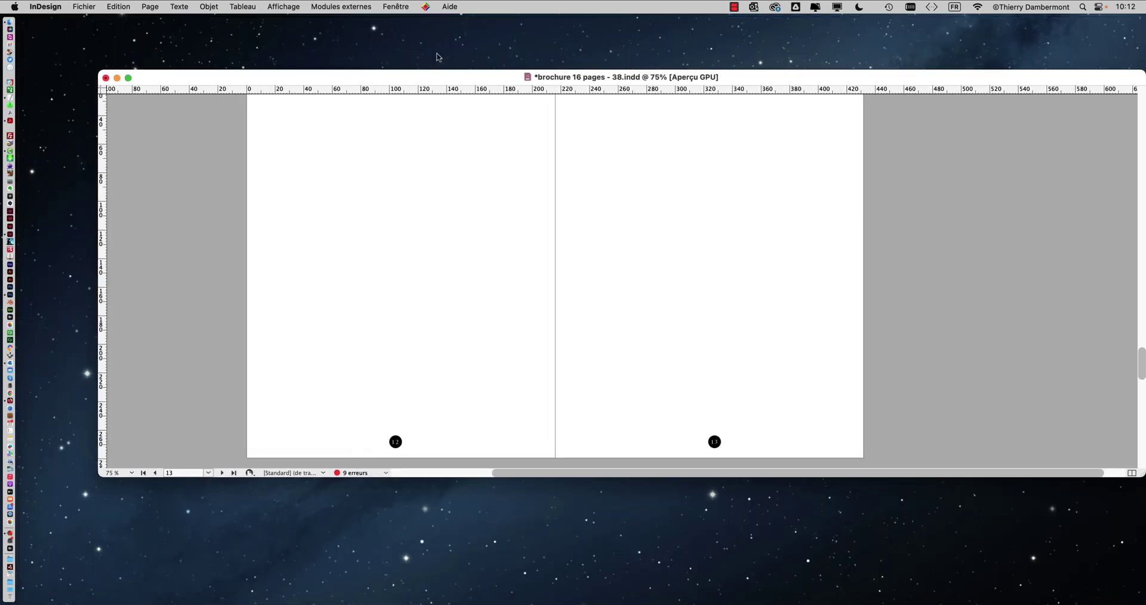
left_click_drag(424, 78, 399, 84)
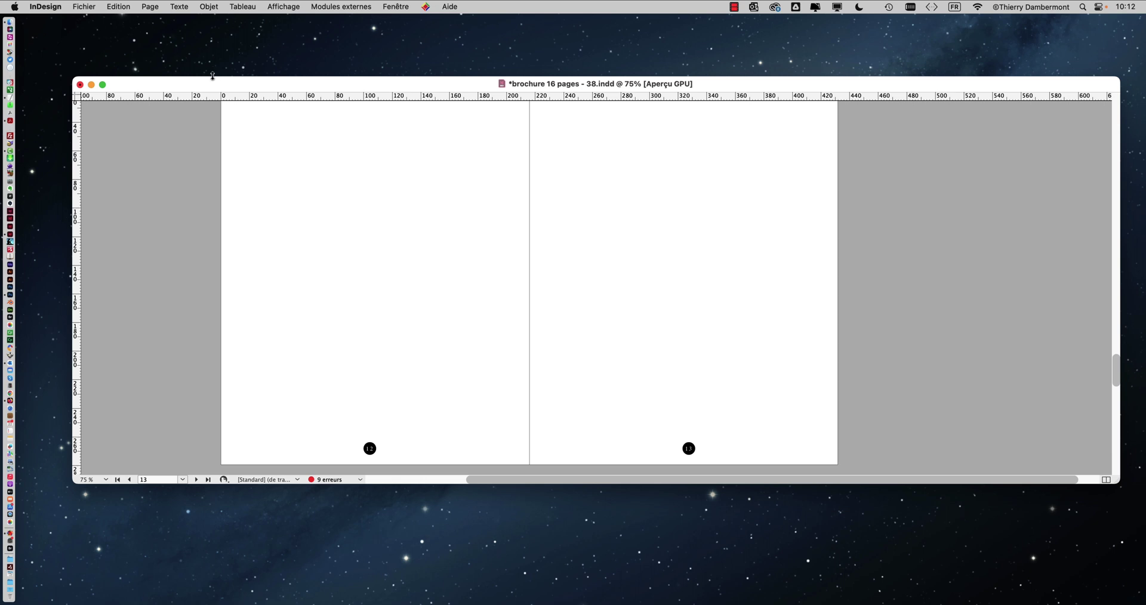
Show all the hidden panels again and close the Styles de caractère panel.
key("Tab")
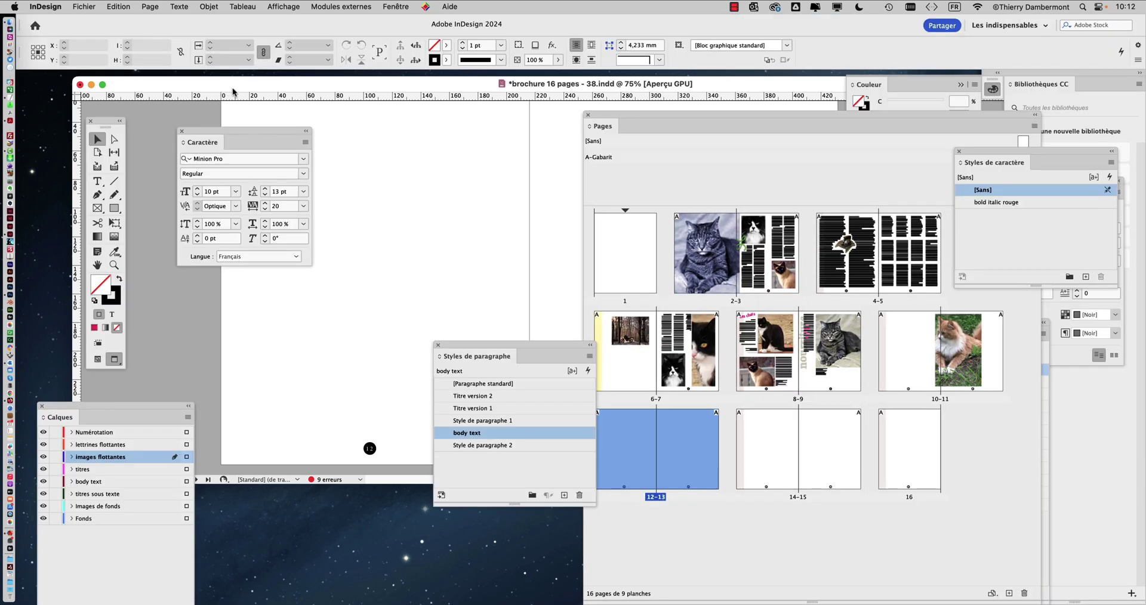
left_click(960, 151)
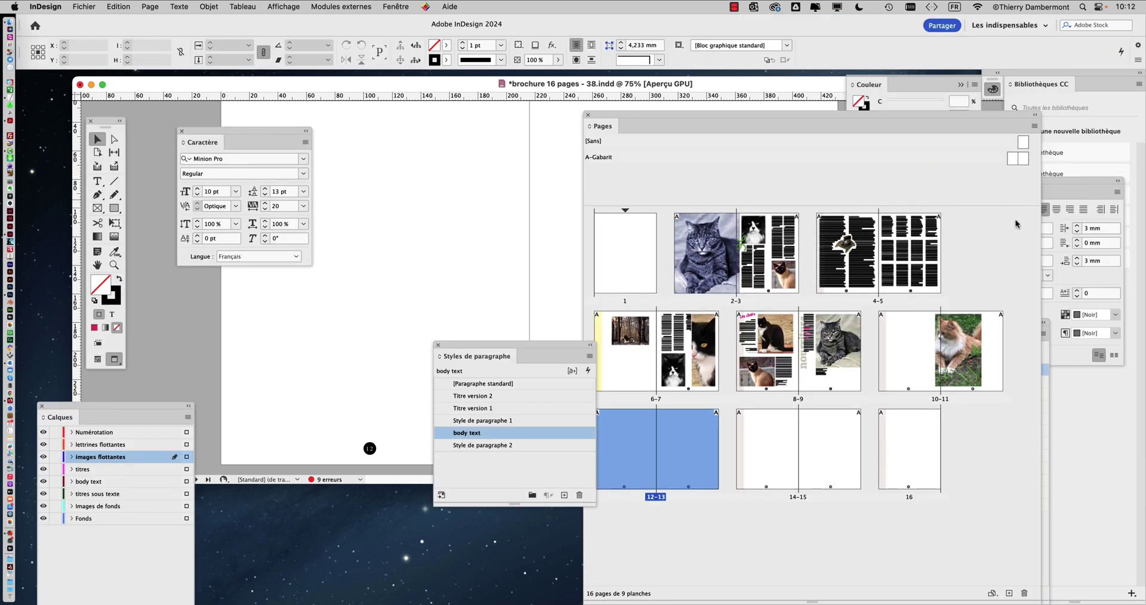
Open the A-Gabarit master spread and move the Calques and Pages panels aside to uncover it.
left_click(1012, 160)
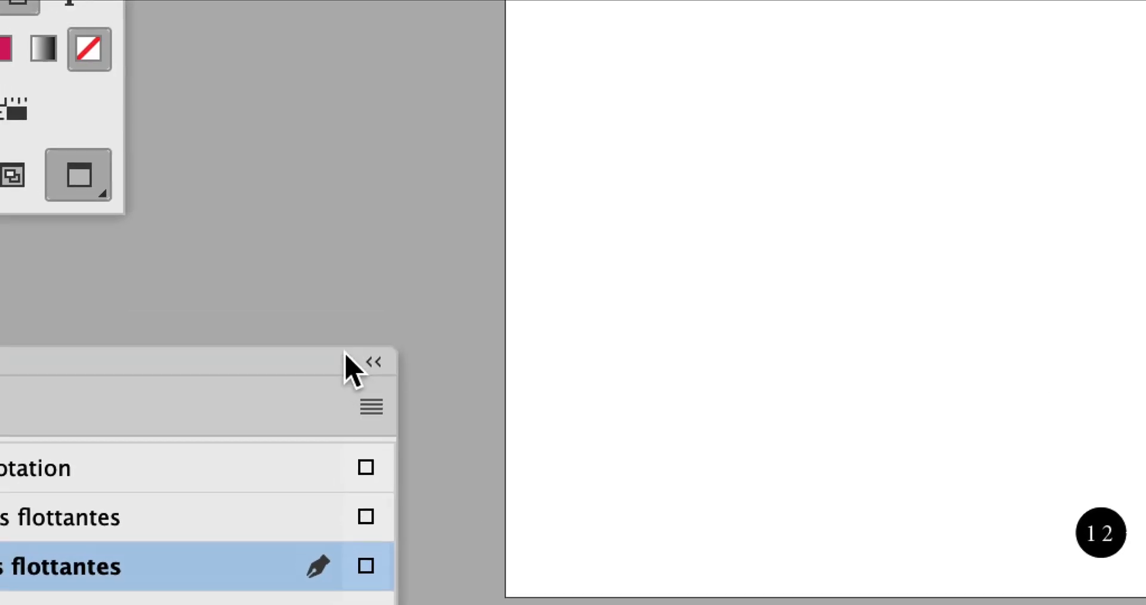
left_click_drag(233, 110, 3, 595)
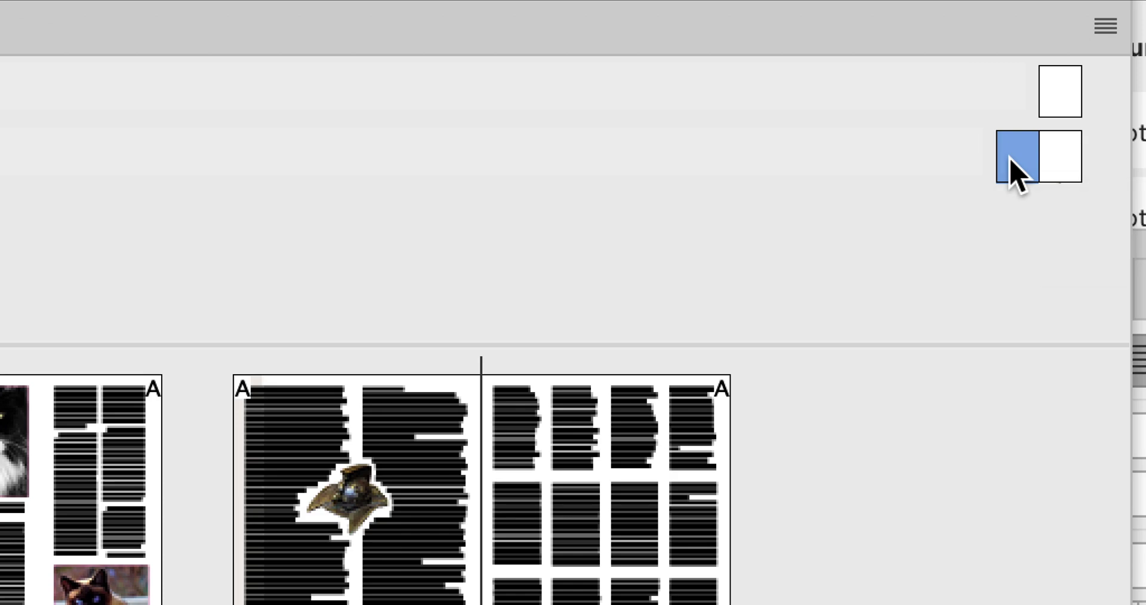
left_click(1015, 162)
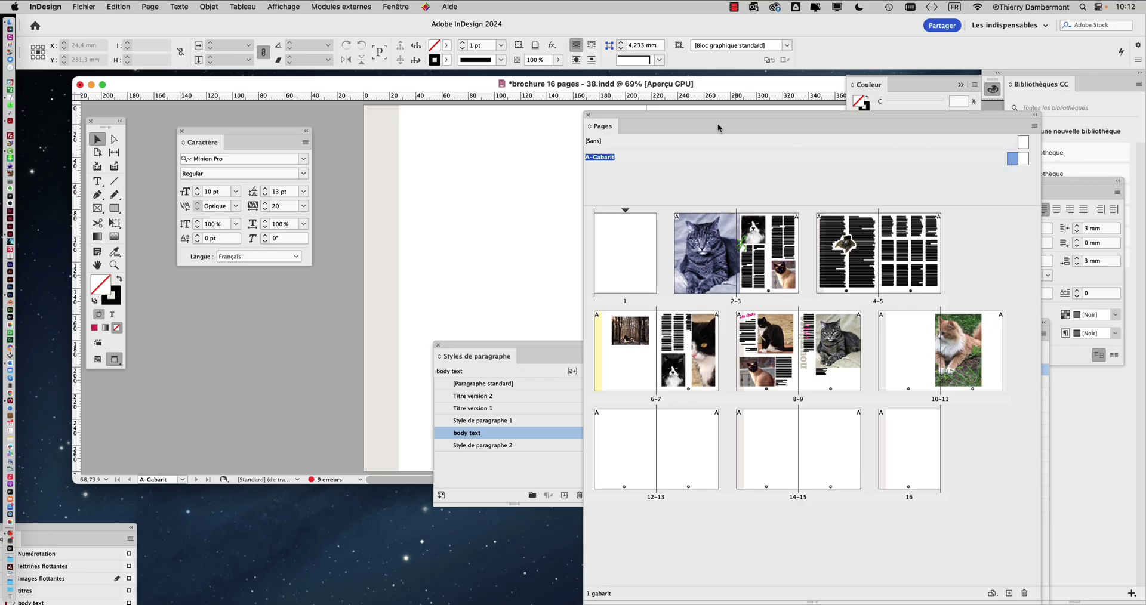
left_click_drag(617, 118, 836, 402)
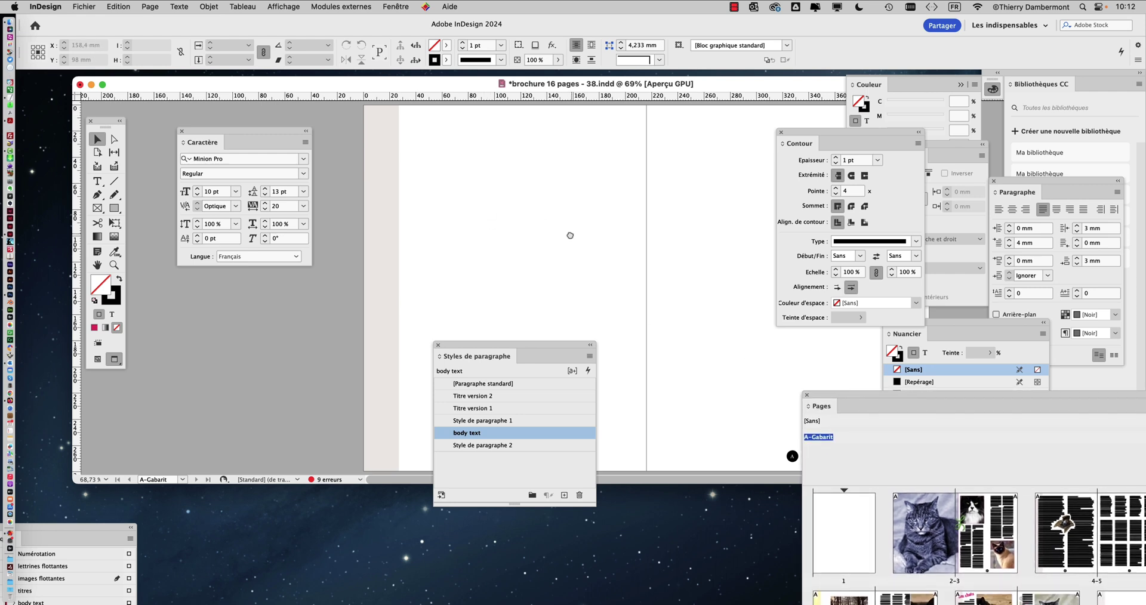
left_click_drag(568, 243, 436, 253)
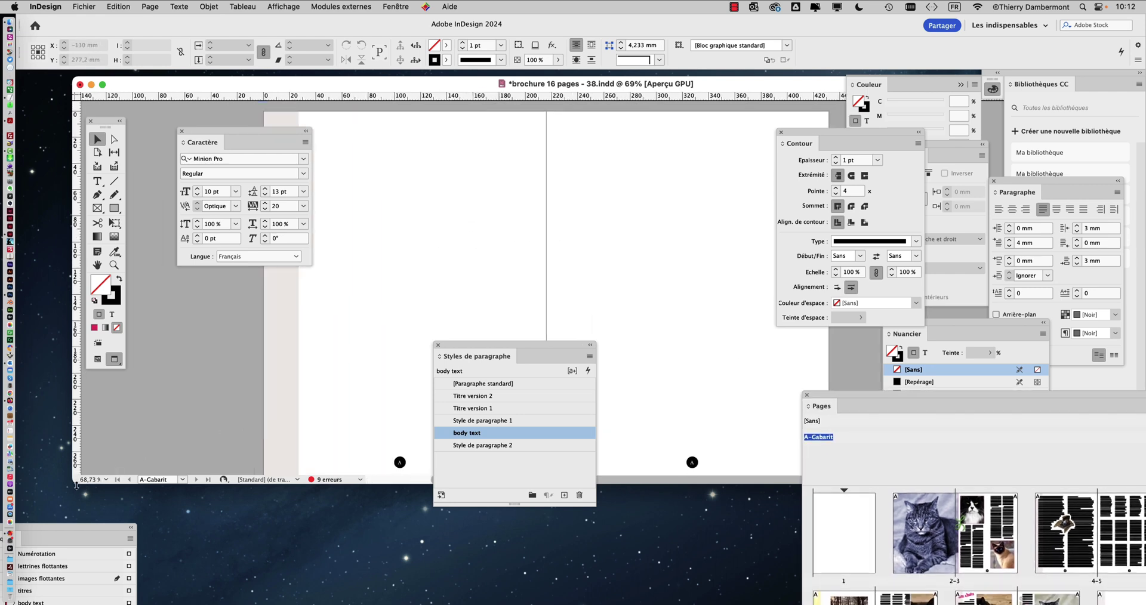
Enlarge the document window, move the Styles de paragraphe panel aside and hide all panels except the toolbox and control bar.
left_click_drag(71, 486, 17, 603)
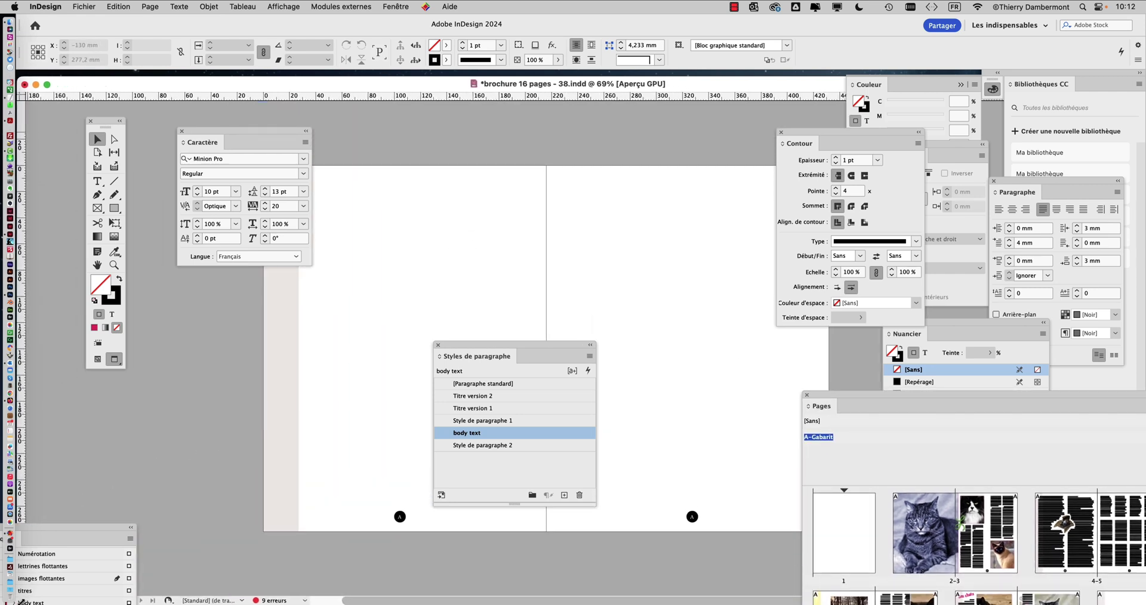
left_click_drag(508, 348, 165, 410)
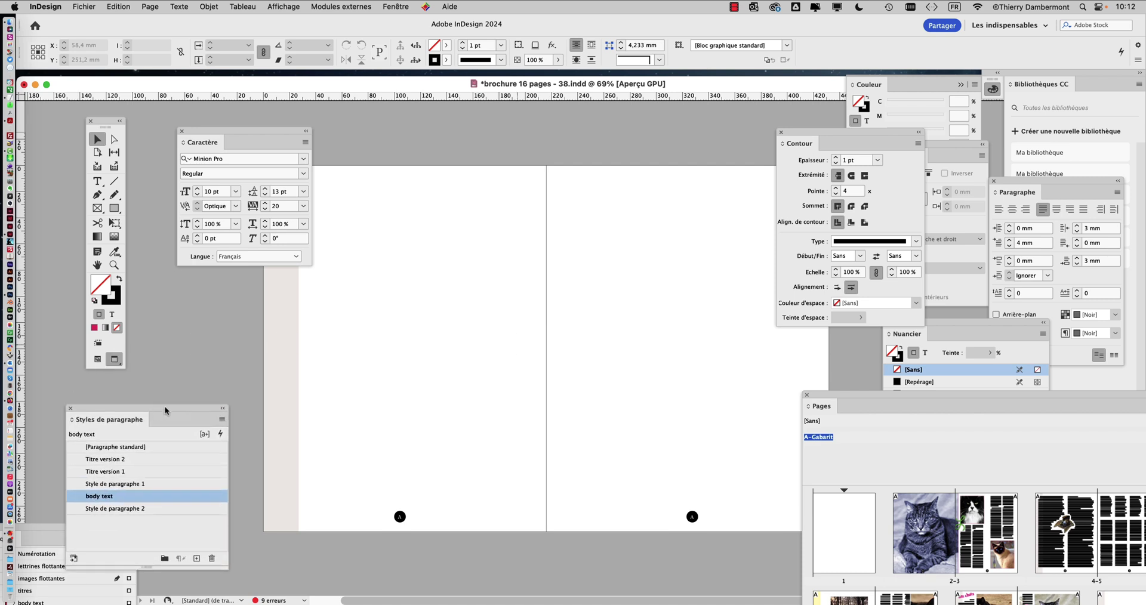
key("shift+Tab")
Inspect the beige side band and the automatic page-number circle on the left page of the A-Gabarit master.
left_click(294, 231)
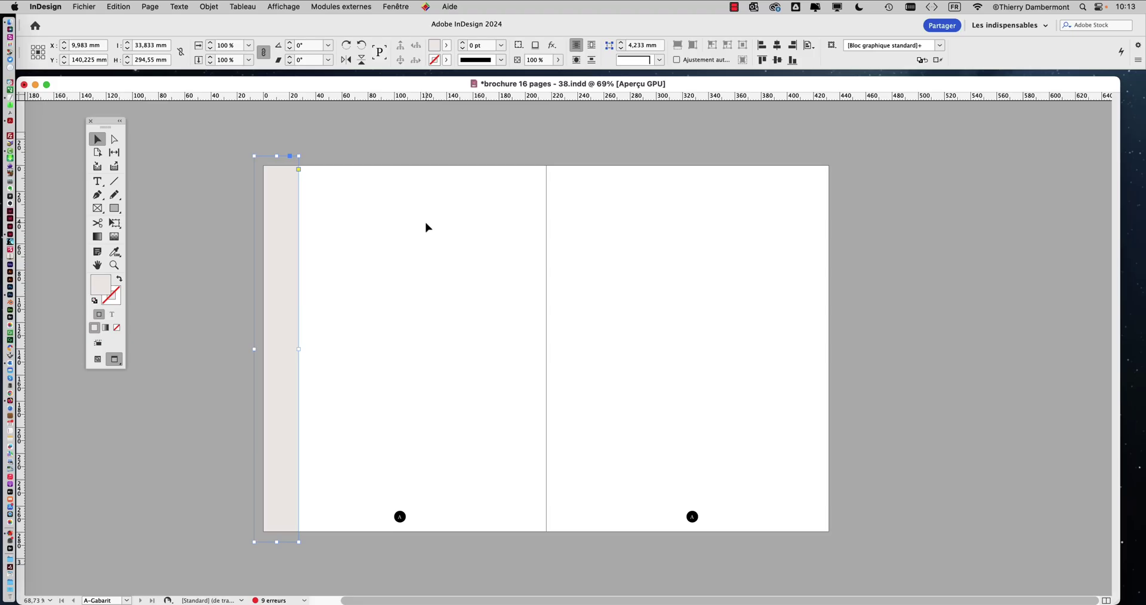
left_click(467, 276)
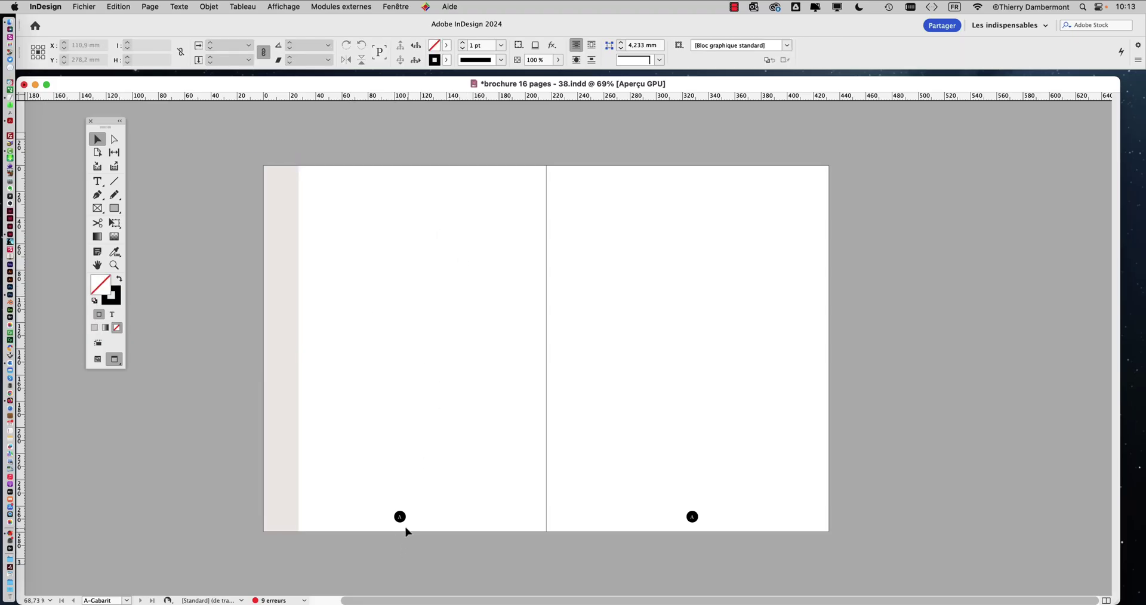
scroll(405, 517, "up", 5)
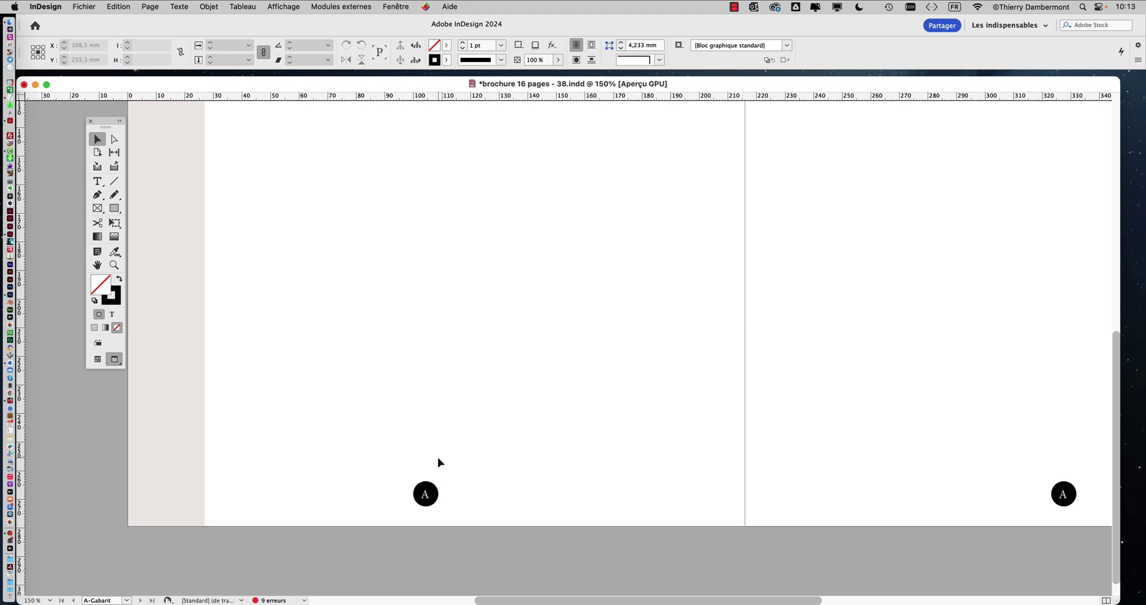
scroll(420, 470, "up", 8)
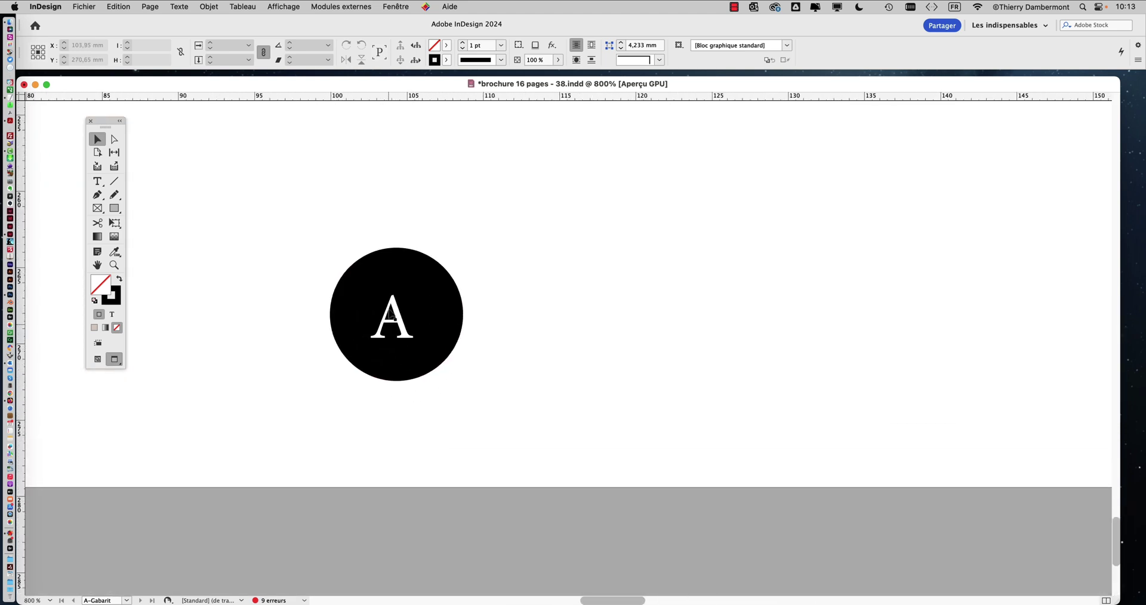
left_click(391, 314)
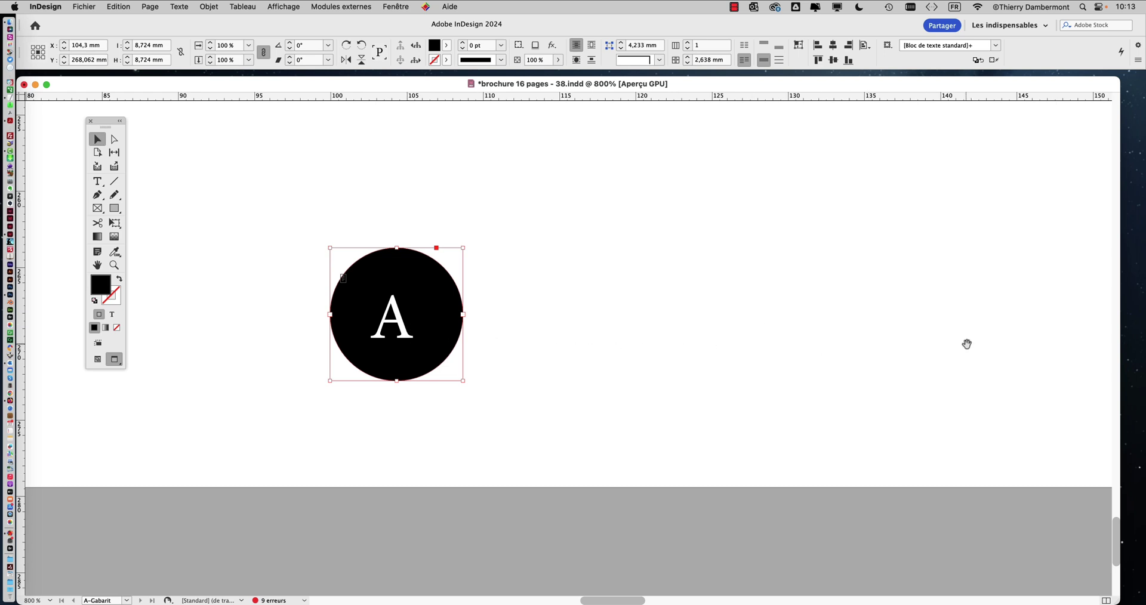
Examine the matching page-number circle on the right page of the A-Gabarit master.
scroll(967, 343, "right", 15)
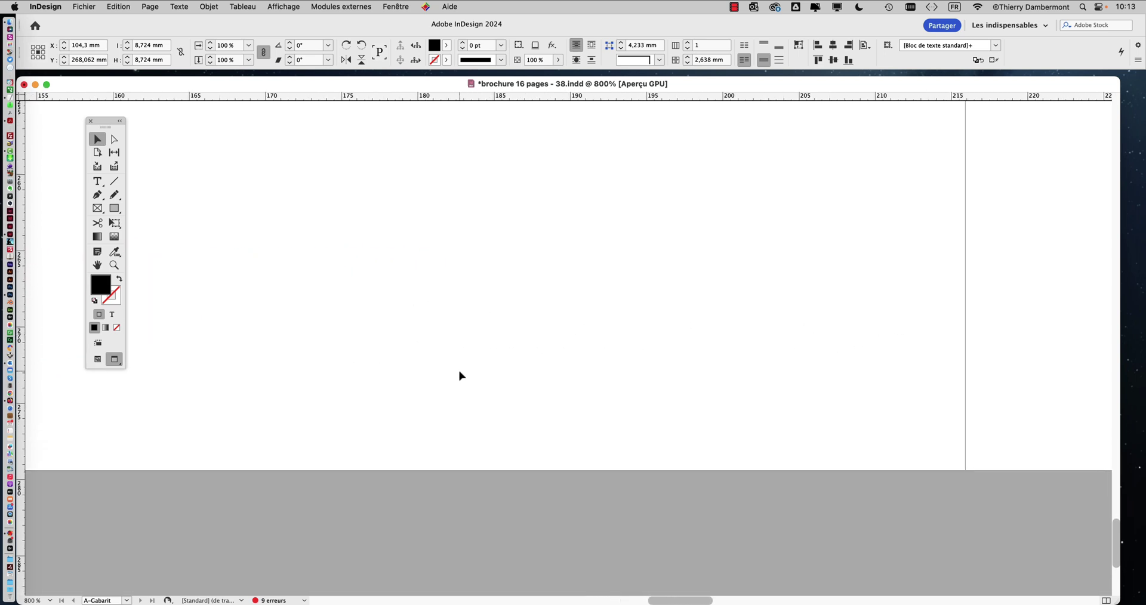
scroll(461, 376, "down", 2)
scroll(712, 366, "right", 15)
scroll(591, 387, "right", 10)
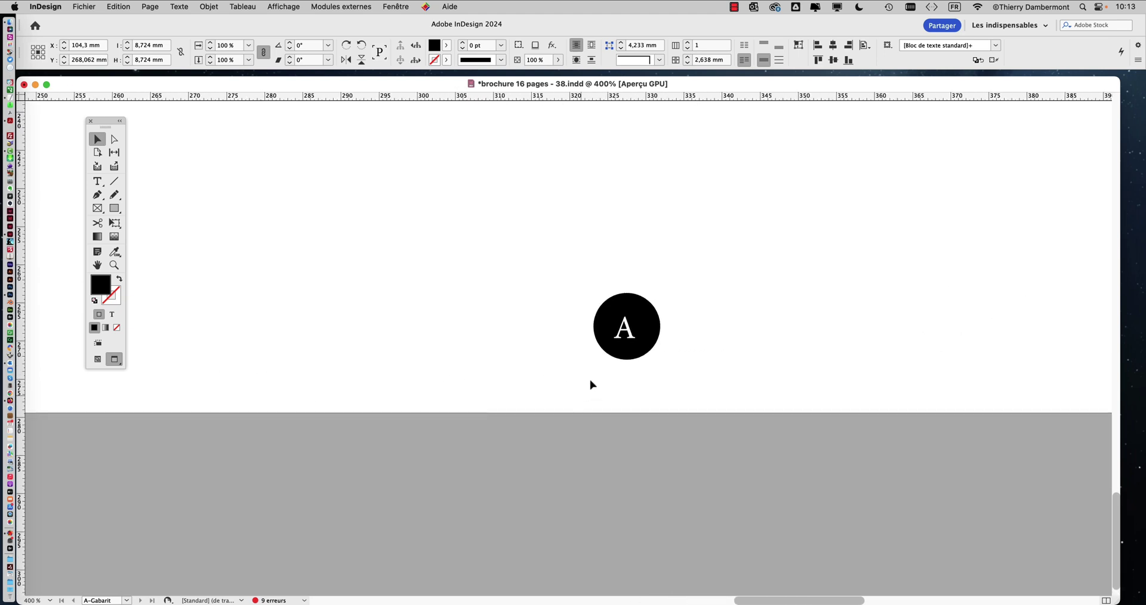
scroll(627, 369, "up", 2)
scroll(628, 368, "down", 2)
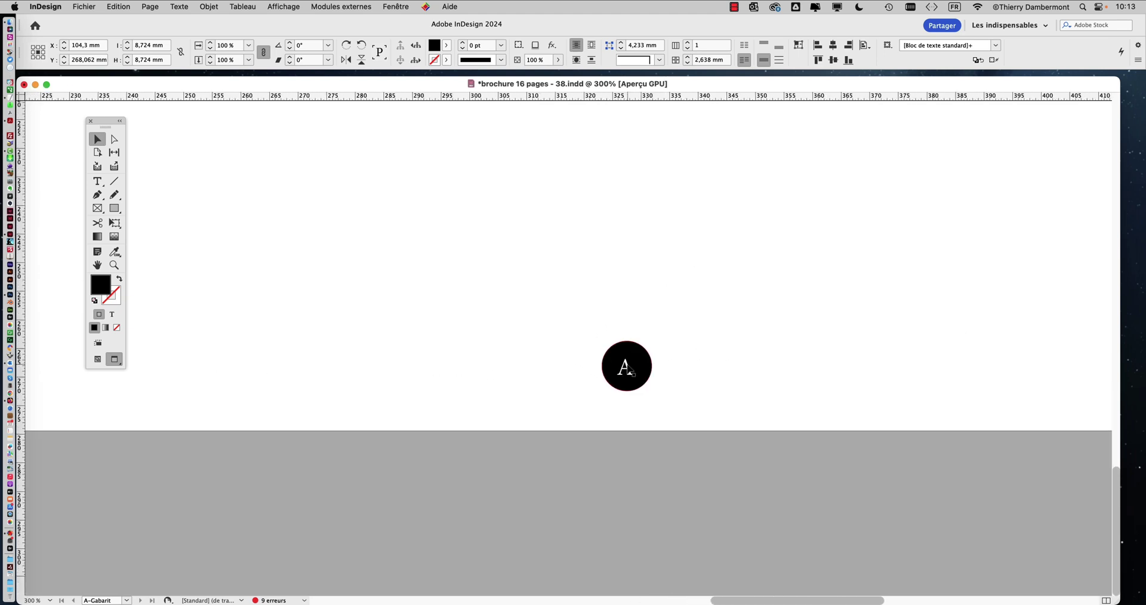
Display the Pages panel again and reposition it so all the page thumbnails can be seen.
left_click(396, 7)
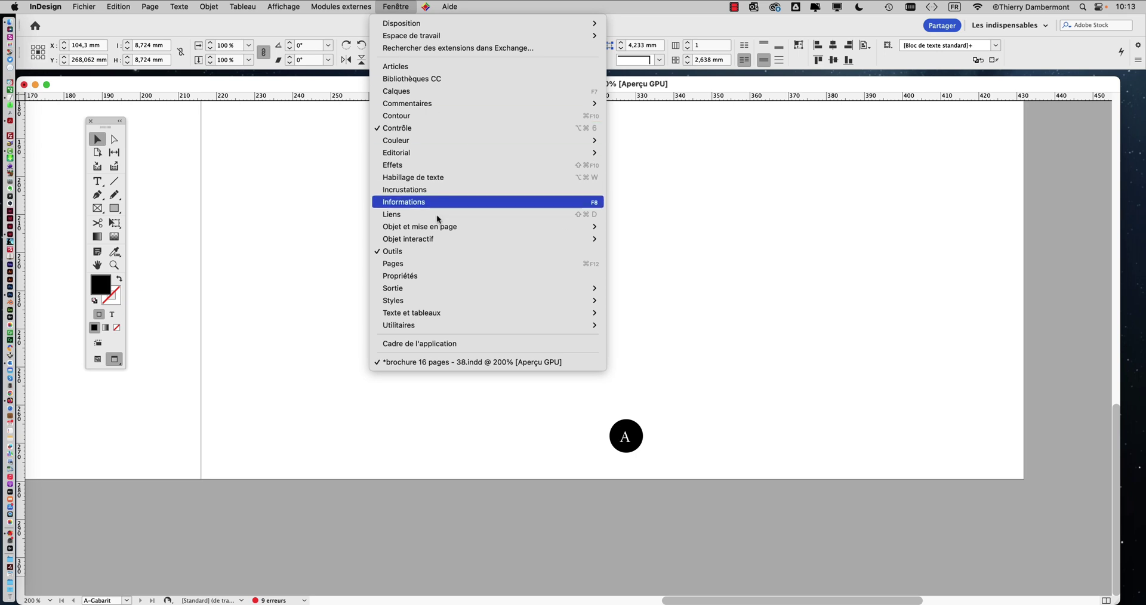
left_click(394, 264)
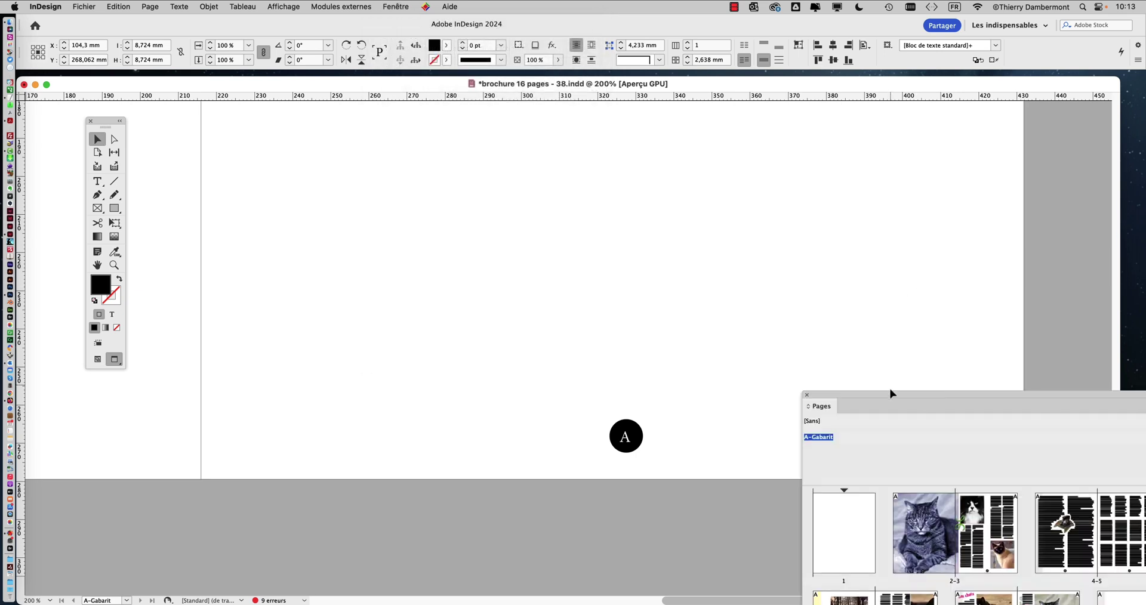
left_click_drag(892, 394, 743, 64)
Check the page-number circles on document pages 3, 5, 9 and 7.
left_click(846, 233)
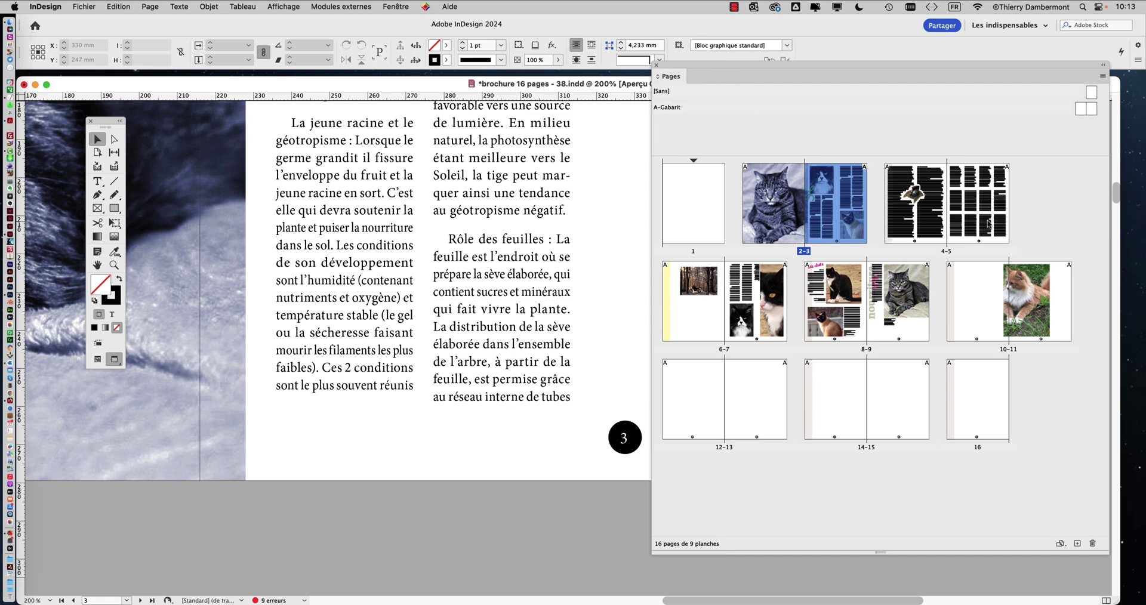
double_click(980, 203)
scroll(380, 423, "right", 5)
scroll(379, 423, "up", 4, "alt")
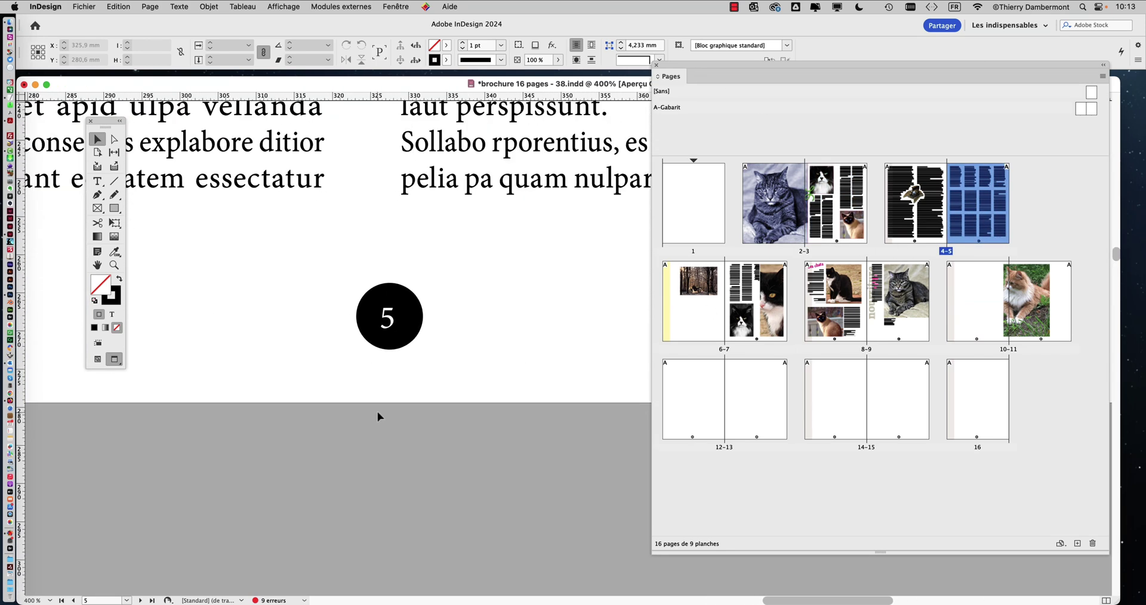
double_click(910, 316)
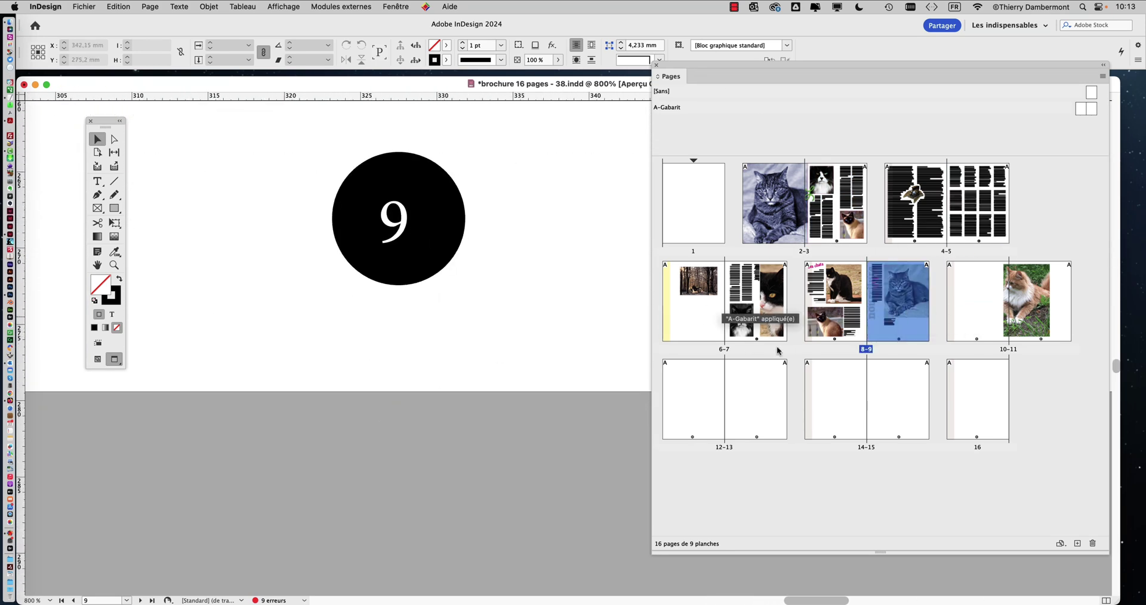
double_click(759, 304)
scroll(449, 312, "down", 5, "alt")
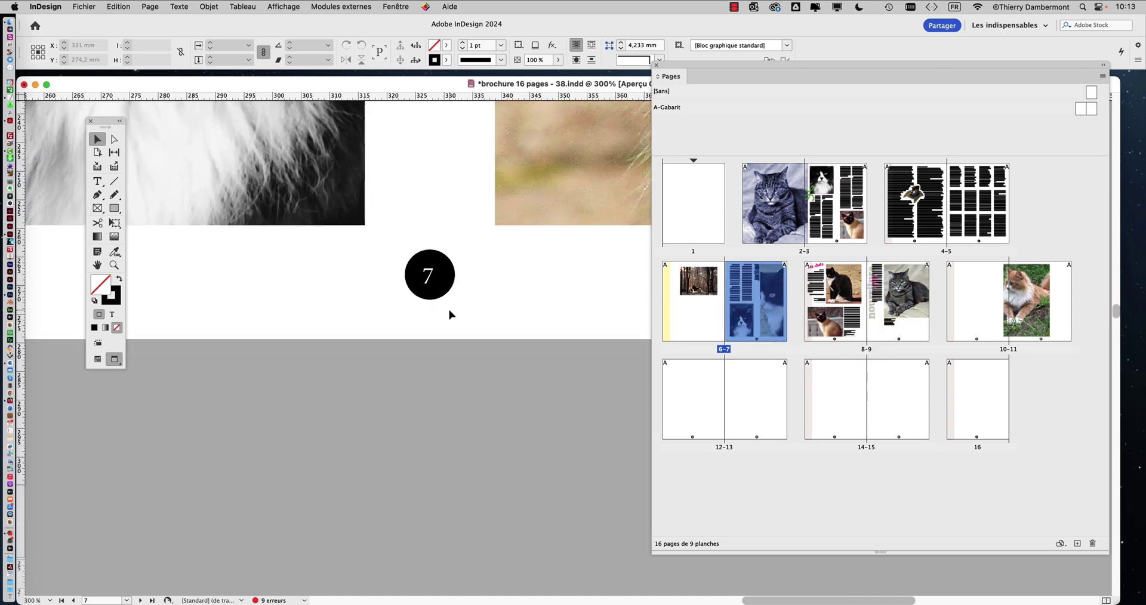
Move the Pages panel aside and select the forest image with the motorcycle on page 6.
left_click_drag(680, 69, 941, 92)
scroll(594, 319, "down", 3, "alt")
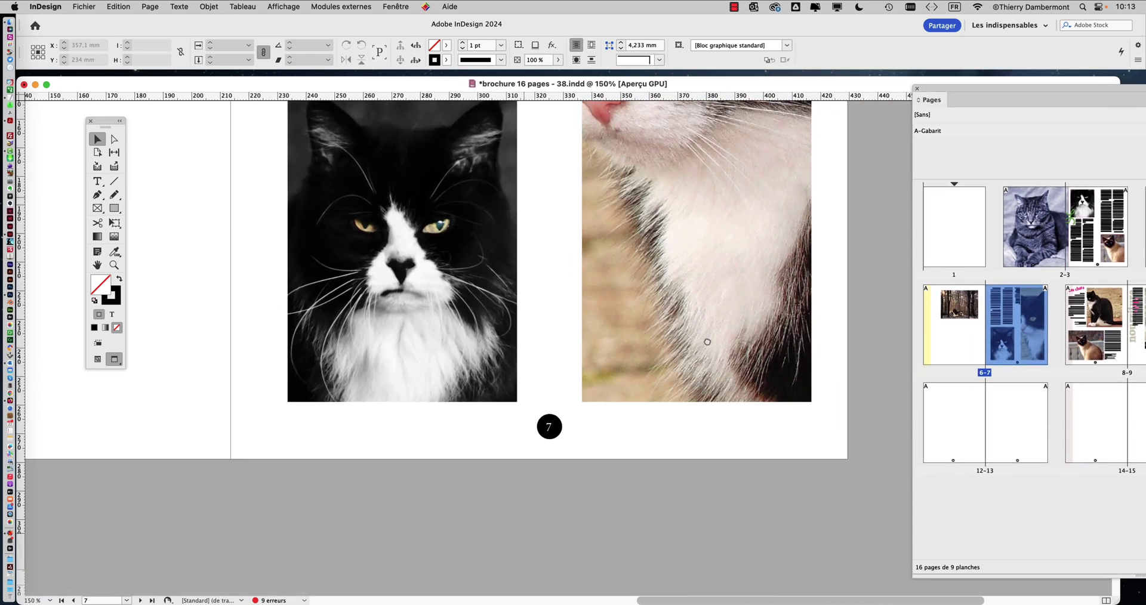
scroll(594, 319, "down", 3, "alt")
scroll(508, 287, "up", 1)
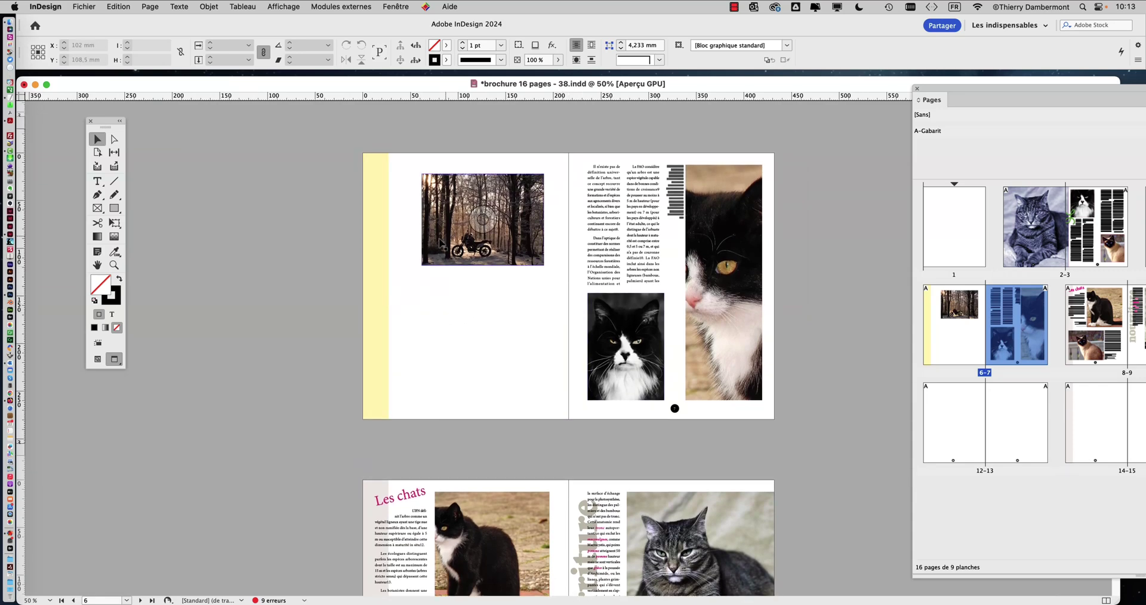
scroll(484, 247, "up", 4, "alt")
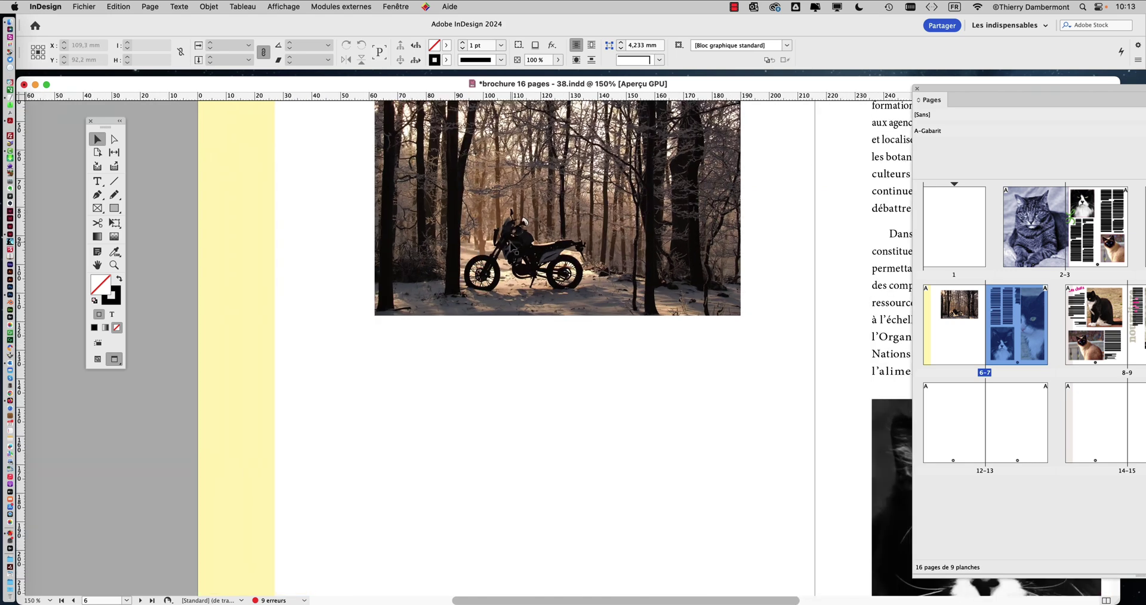
left_click(483, 247)
left_click_drag(485, 421, 393, 443)
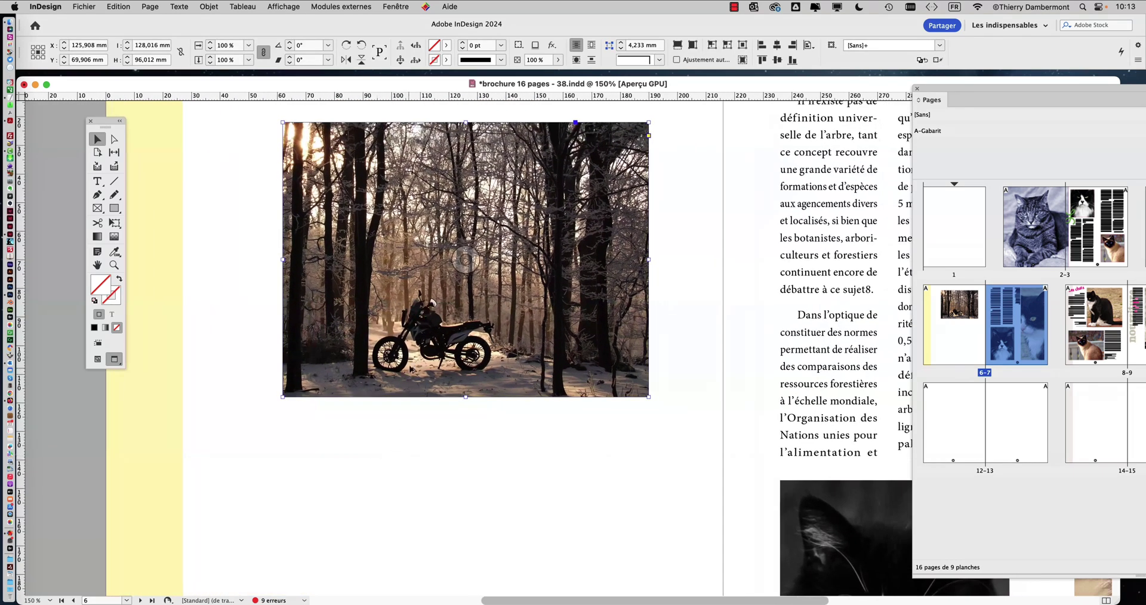
scroll(412, 365, "up", 3, "alt")
scroll(464, 541, "up", 2)
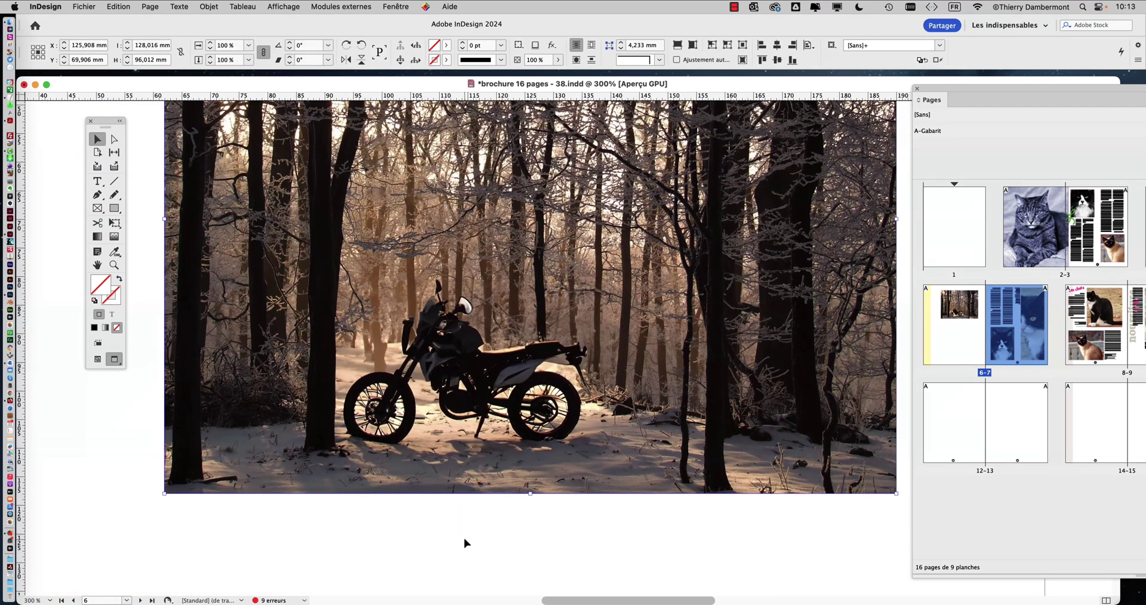
Hide all panels including the toolbox and control bar, and examine the motorcycle in the forest image up close.
key("Tab")
key("Tab")
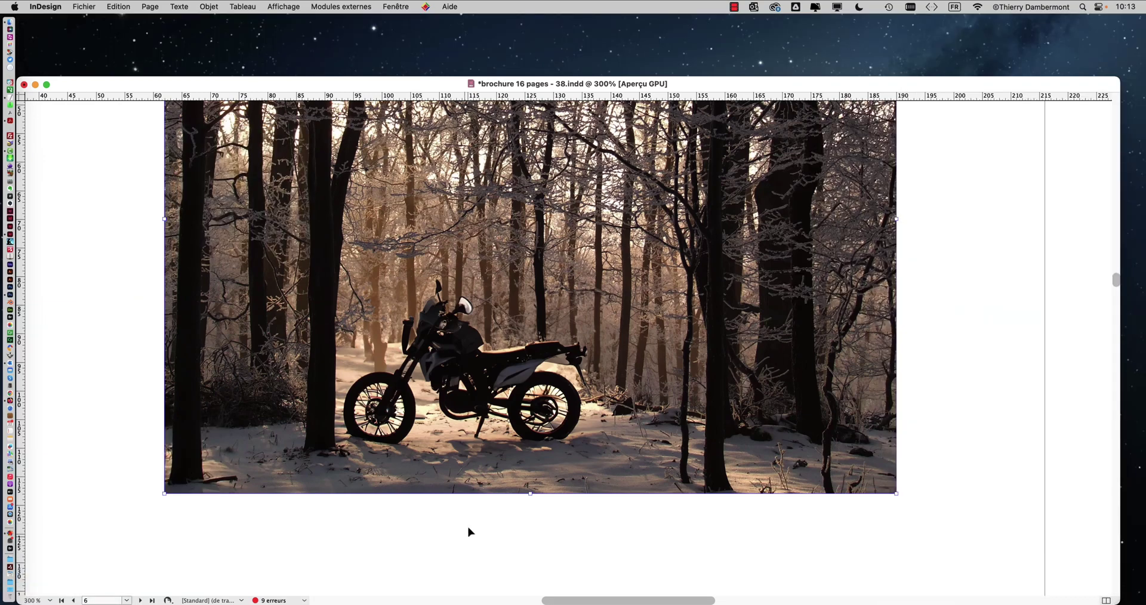
scroll(438, 418, "up", 2, "alt")
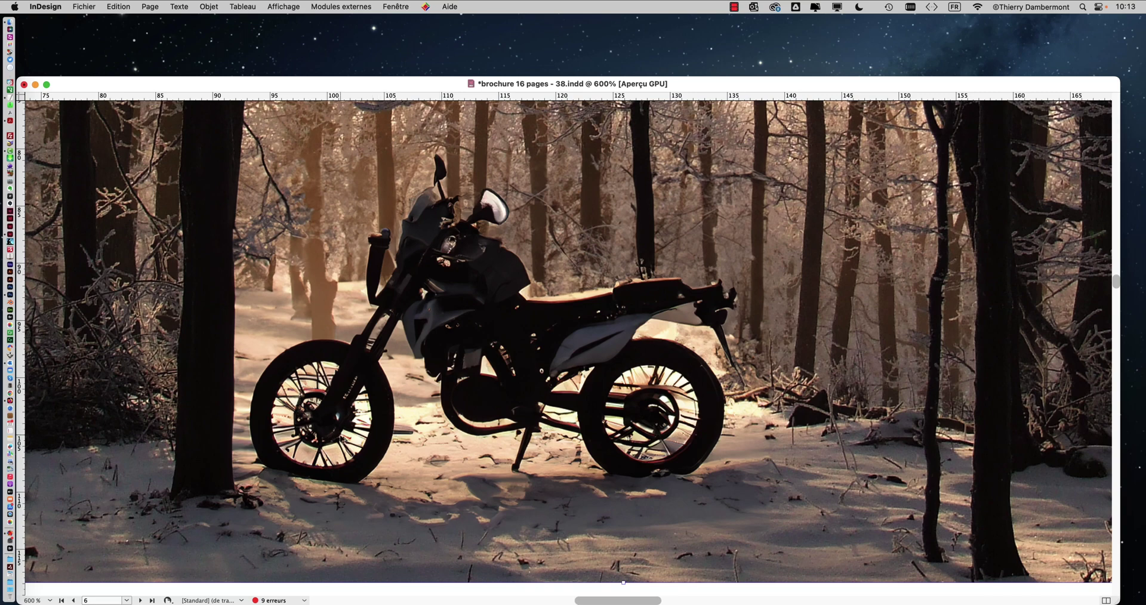
scroll(341, 440, "up", 1, "alt")
scroll(339, 444, "up", 1, "alt")
scroll(339, 444, "down", 2, "alt")
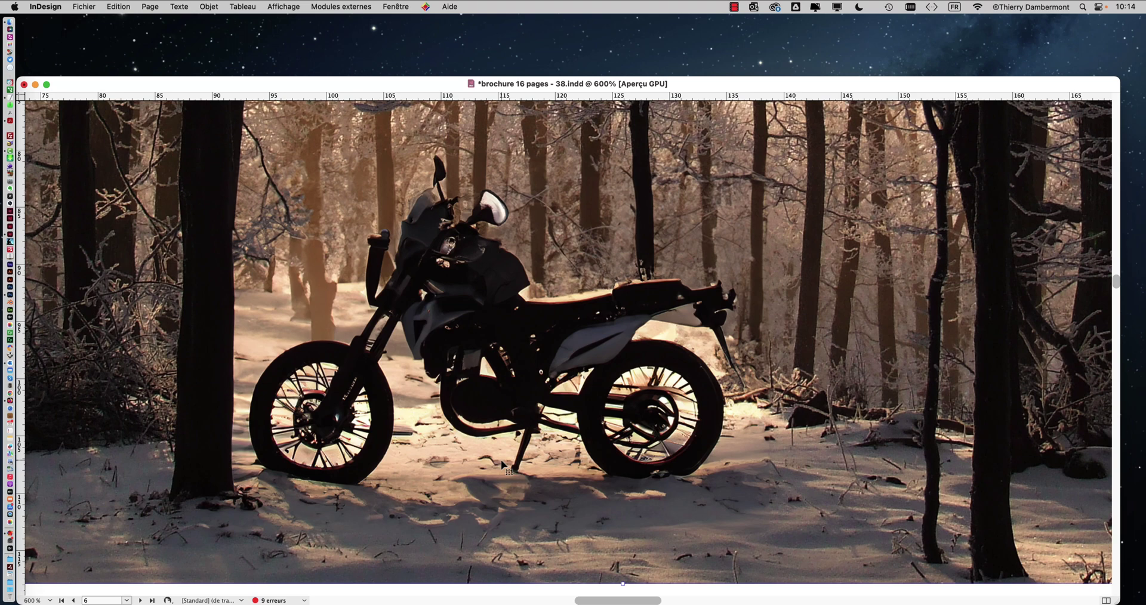
Open the forest image for editing in Adobe Photoshop 2024.
key("super+minus")
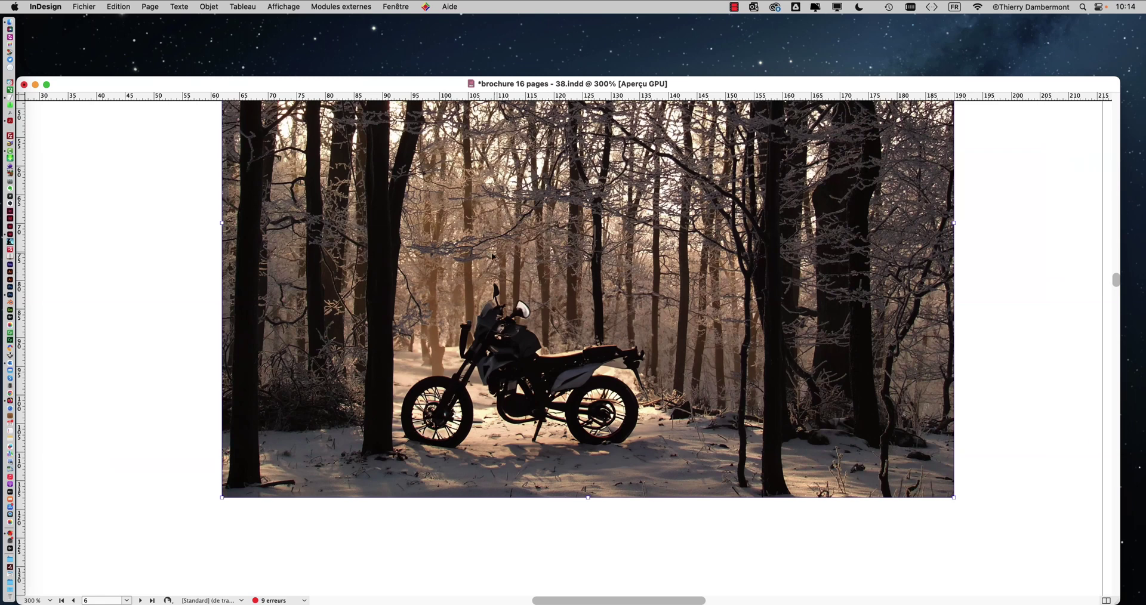
right_click(493, 257)
mouse_move(573, 438)
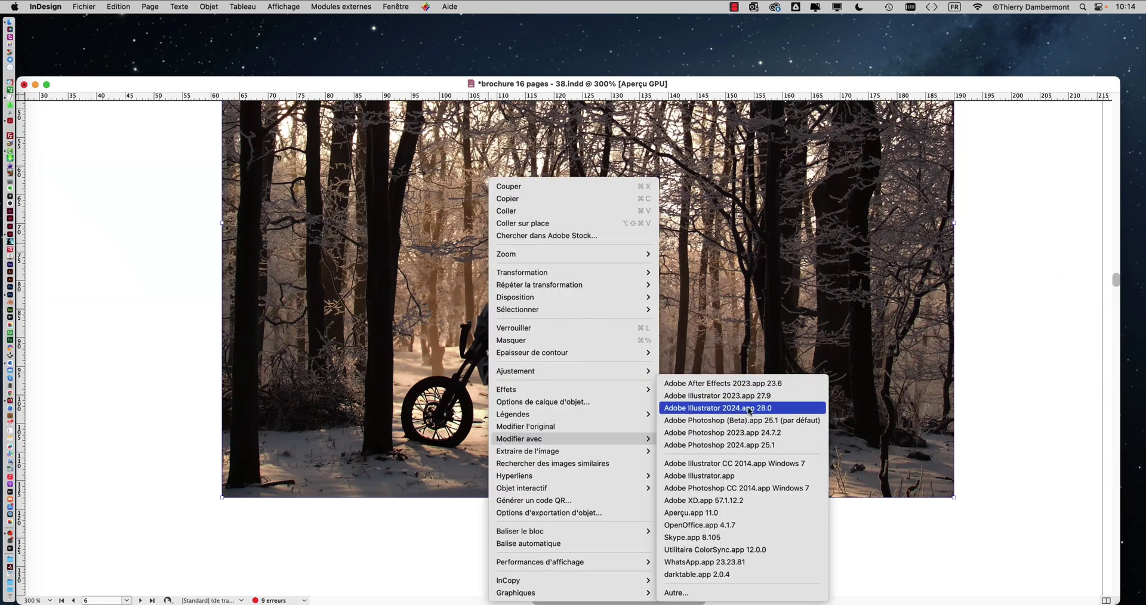
left_click(744, 445)
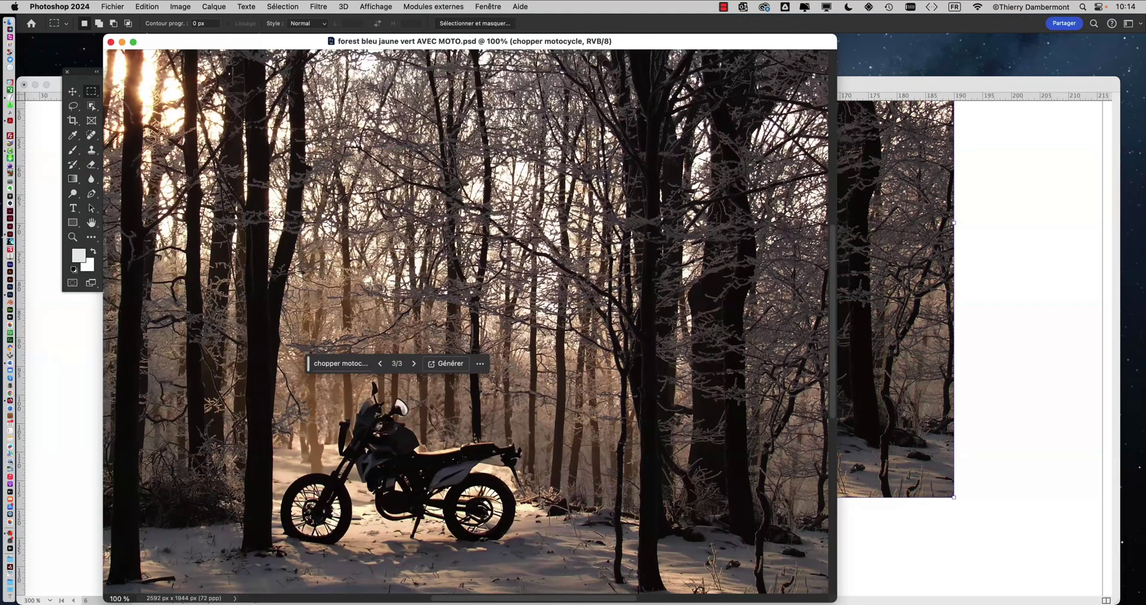
Show the forest image in full-screen mode, and open the Layers panel enlarged enough to list every layer.
key("f")
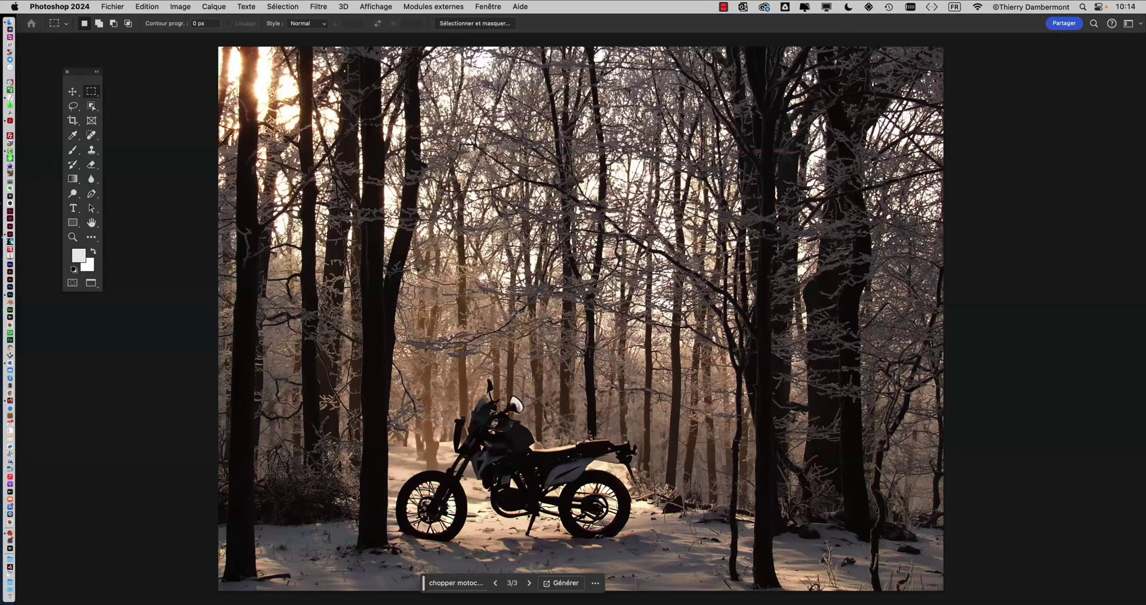
scroll(515, 315, "down", 2)
scroll(491, 309, "right", 5)
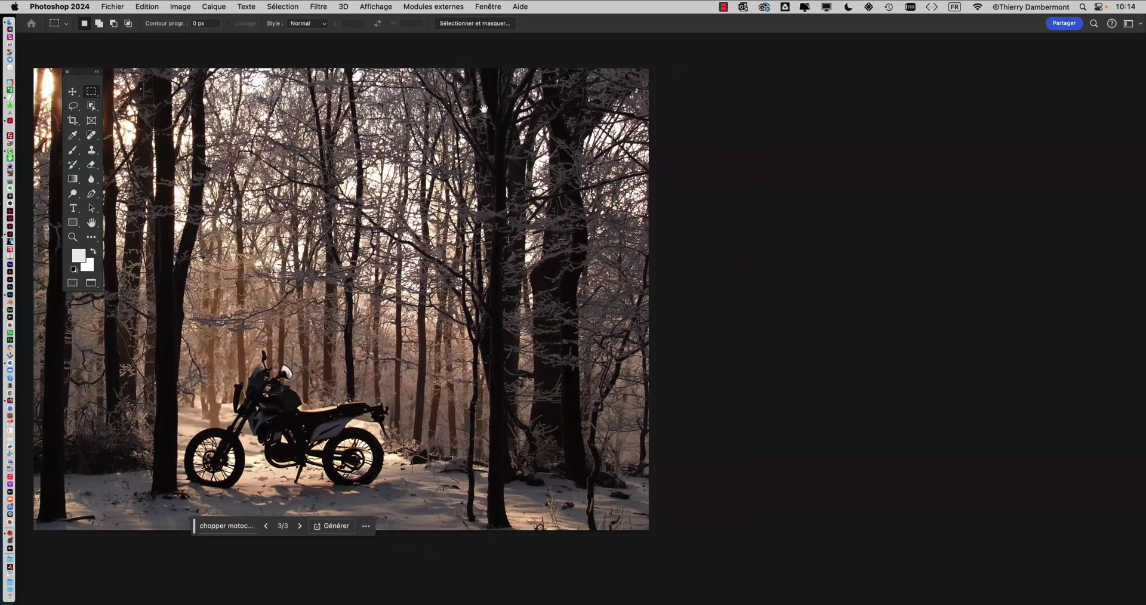
scroll(484, 109, "left", 5)
left_click(488, 6)
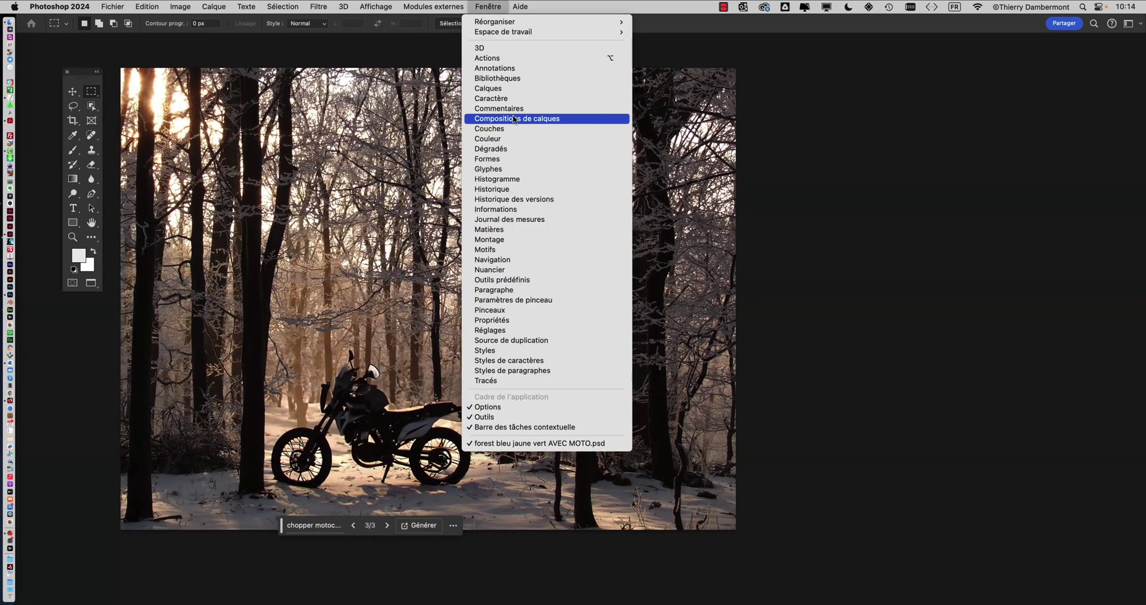
left_click(513, 90)
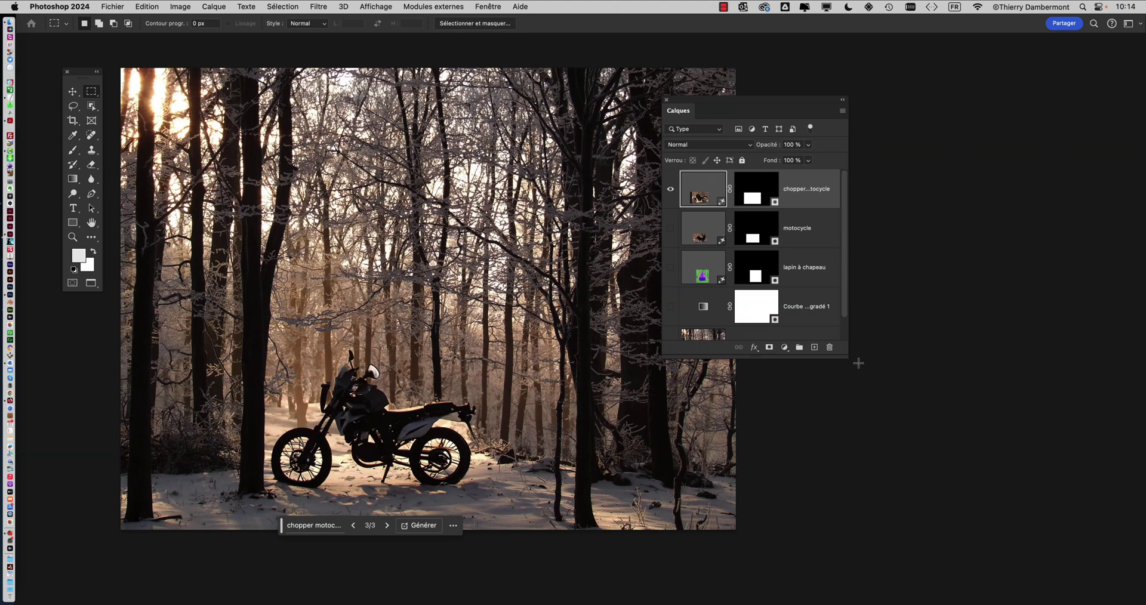
left_click_drag(846, 357, 909, 516)
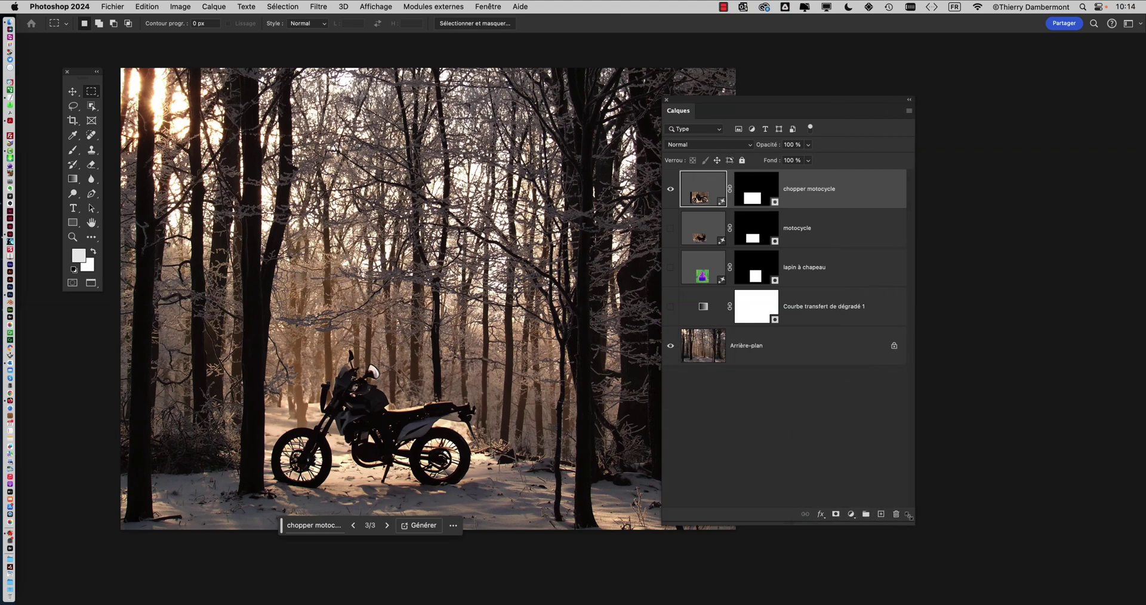
Switch back to InDesign and send the selected forest image to Adobe Photoshop 2024 for editing again.
key("super+Tab")
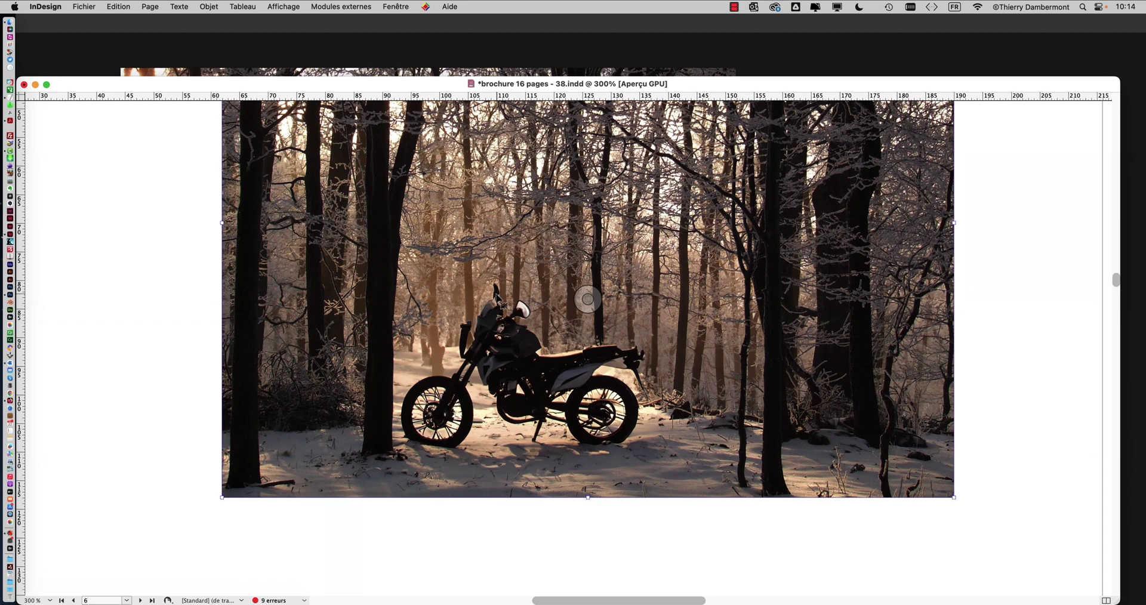
right_click(496, 293)
mouse_move(585, 449)
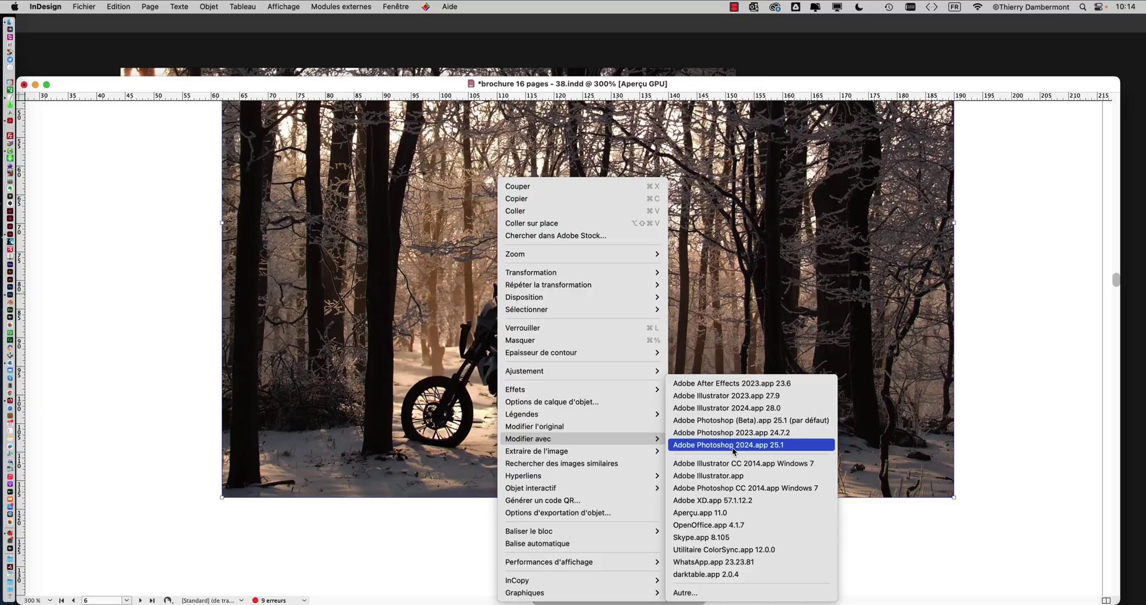
left_click(733, 449)
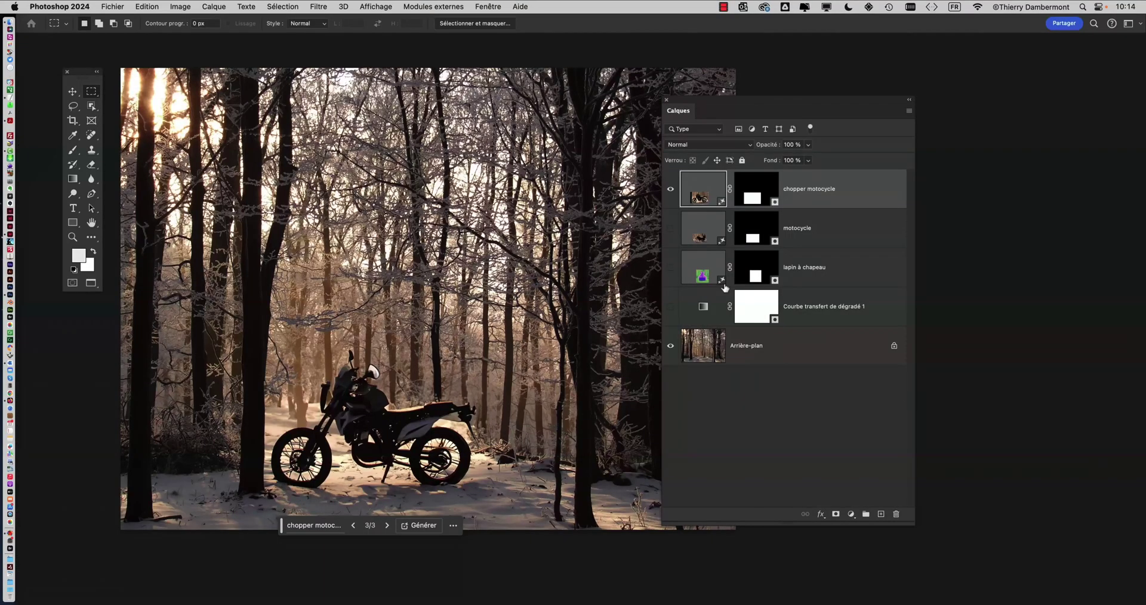
Move the Layers panel clear of the image and compare the picture with the chopper motocycle layer hidden and shown.
left_click(670, 191)
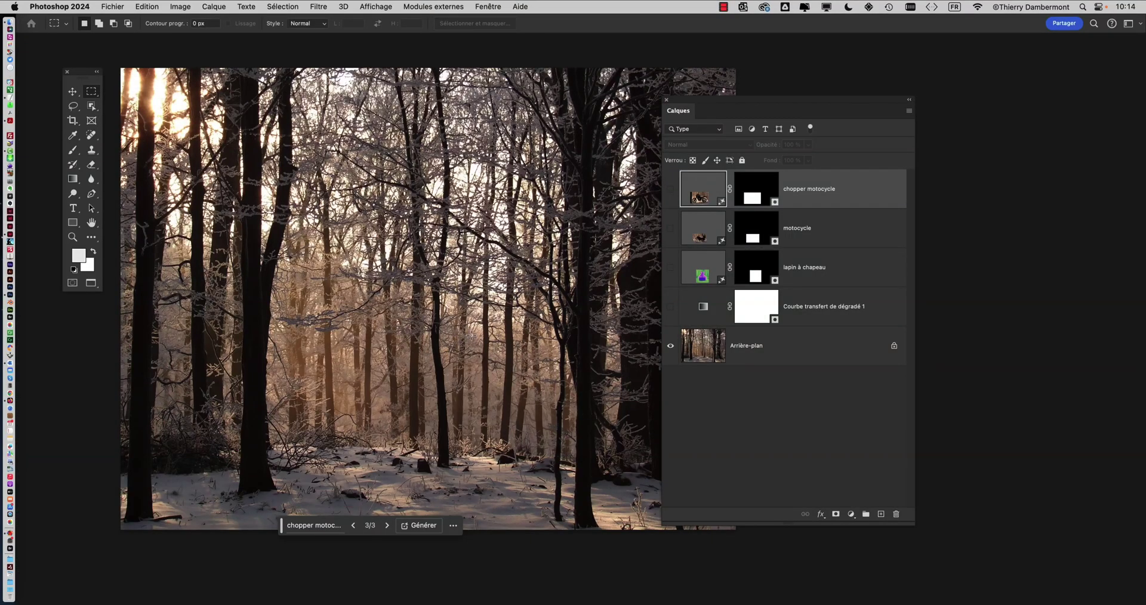
left_click_drag(716, 106, 851, 99)
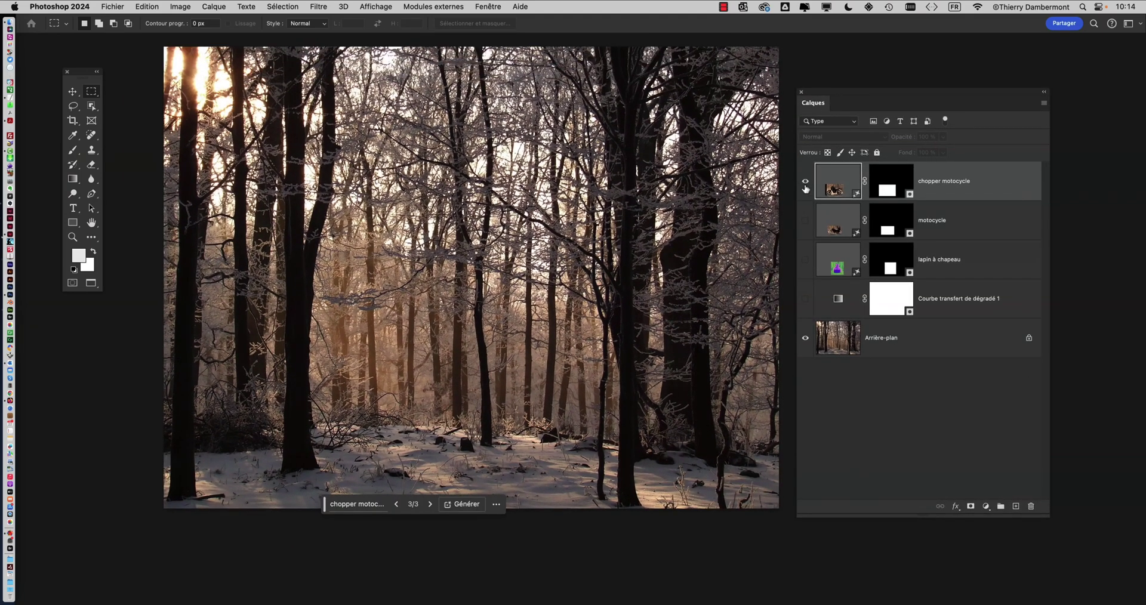
left_click(806, 181)
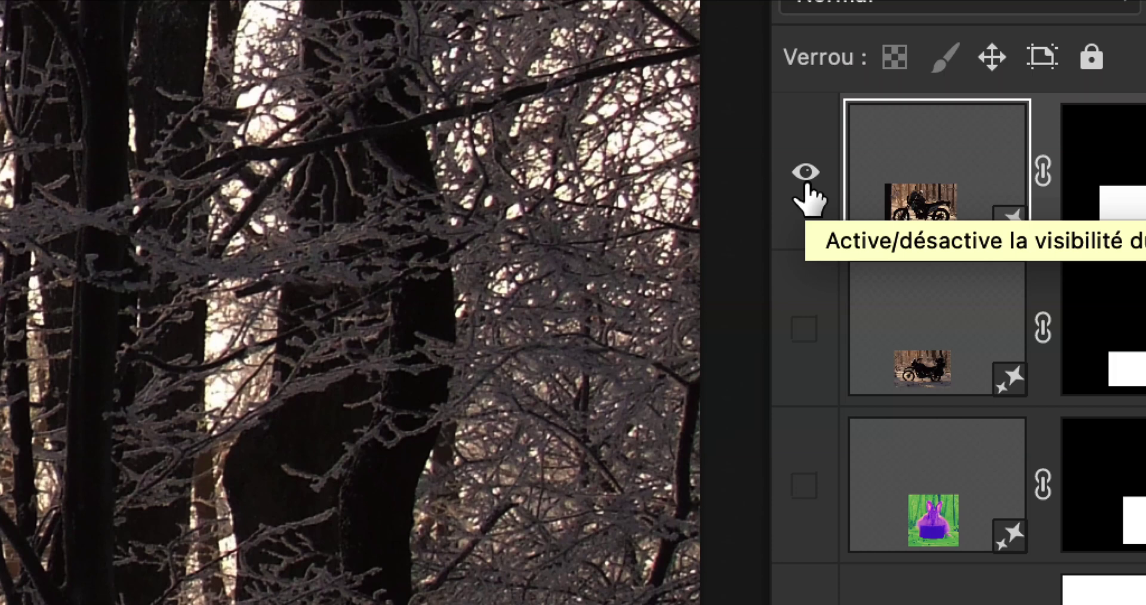
left_click(807, 186)
left_click(807, 187)
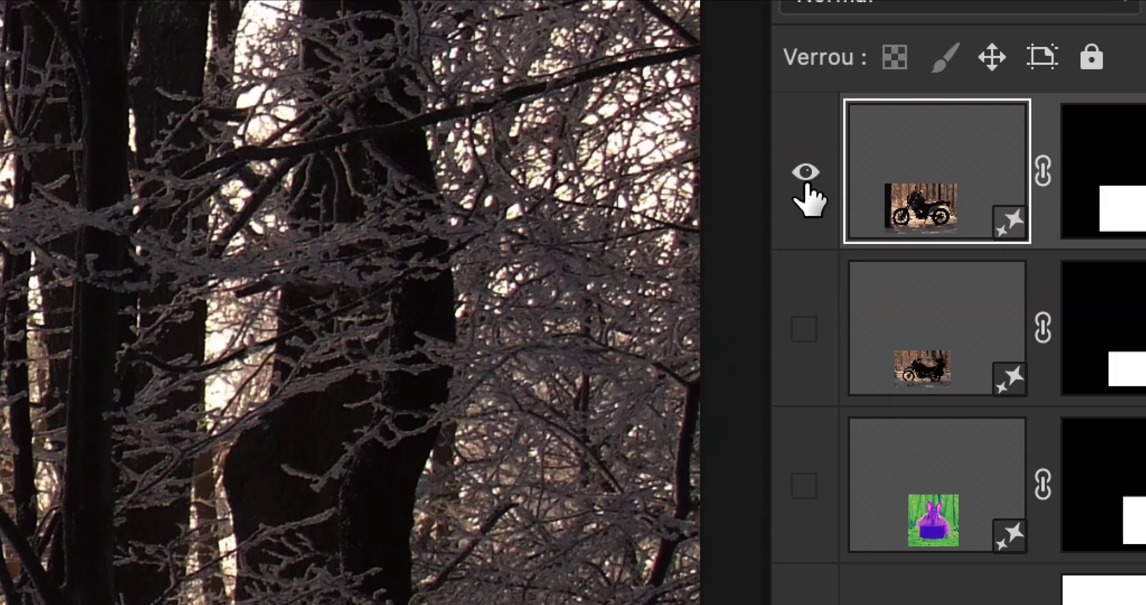
left_click(807, 187)
left_click(807, 187)
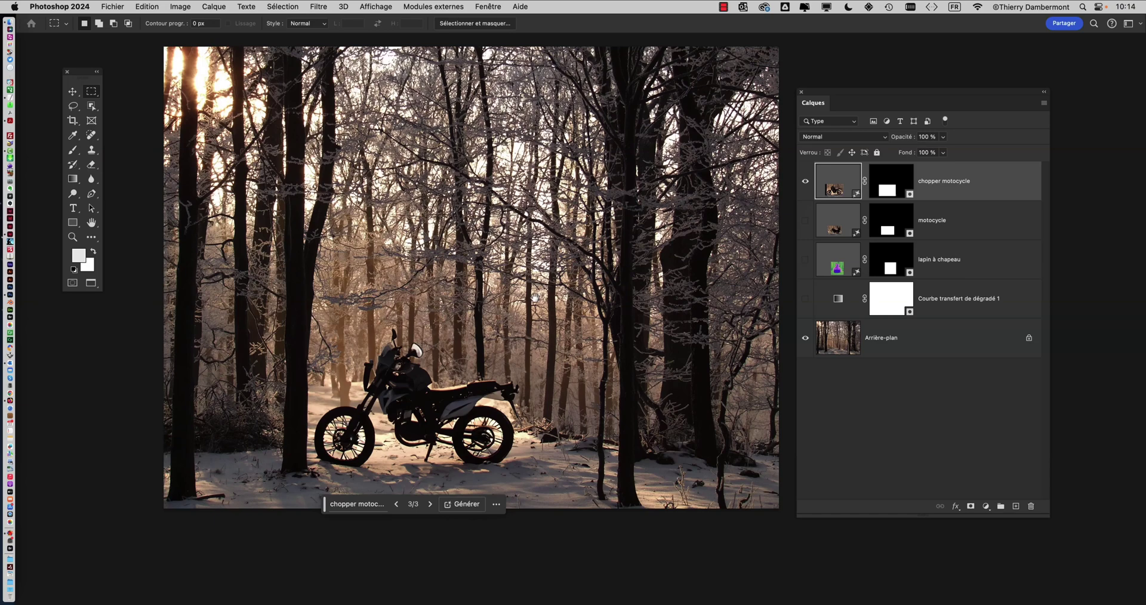
Examine the motorcycle up close, toggling the chopper motocycle layer's visibility and leaving it shown.
scroll(535, 296, "up", 8)
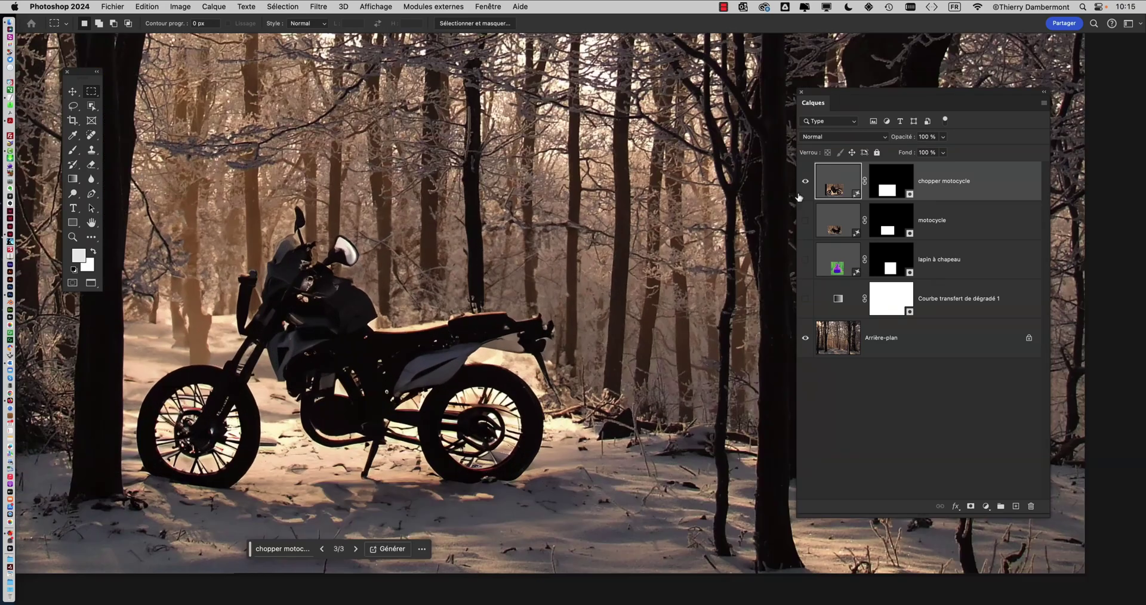
left_click(807, 183)
left_click(806, 182)
left_click(805, 182)
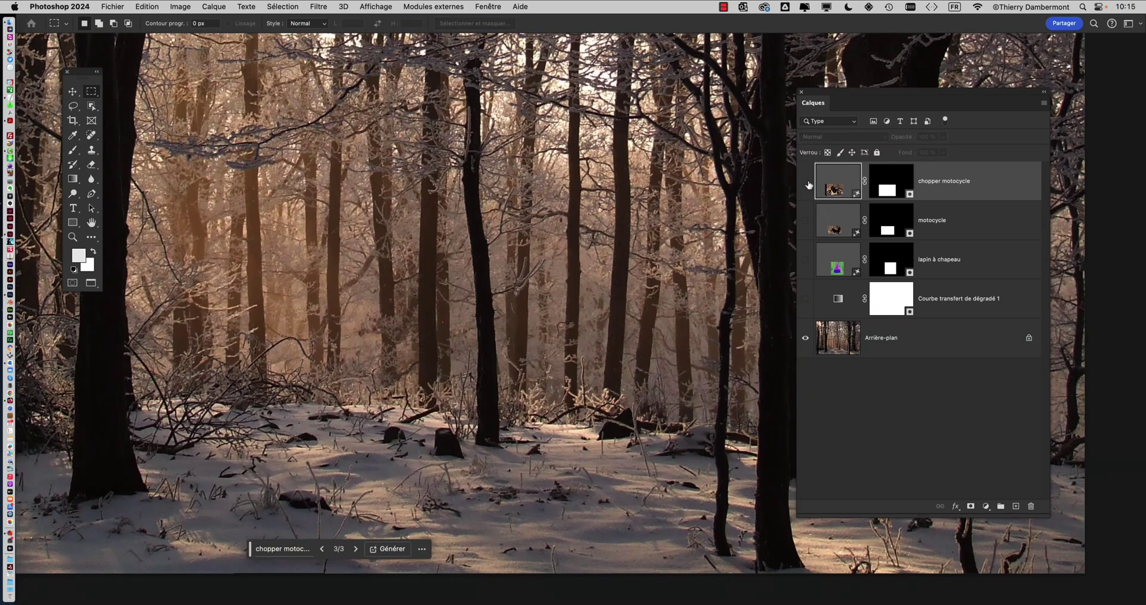
left_click(806, 182)
left_click_drag(563, 289, 543, 259)
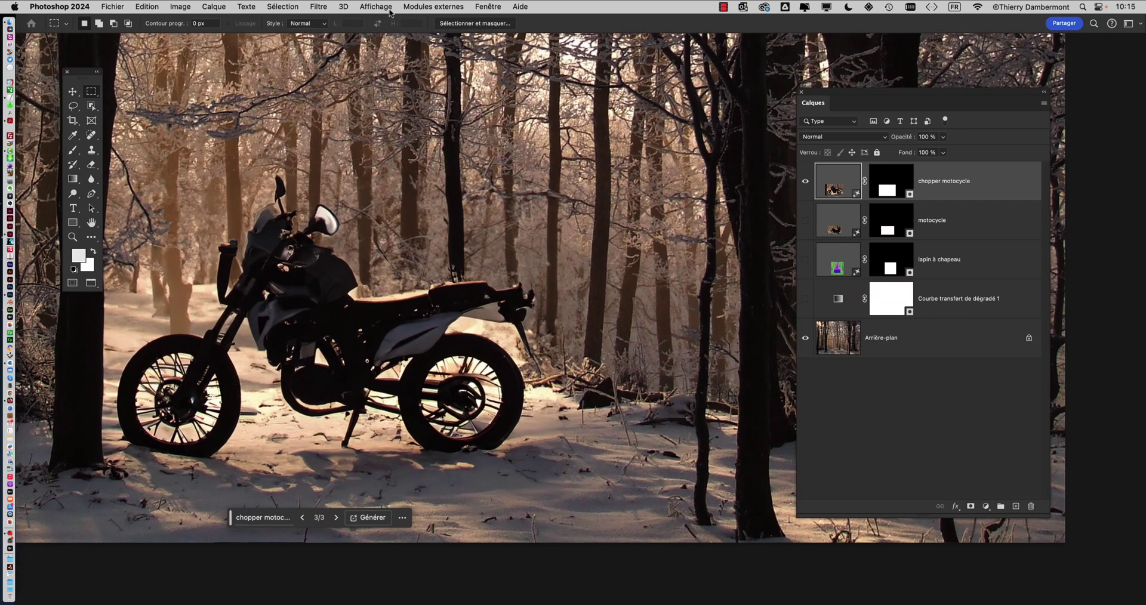
Open the Properties panel for the chopper motocycle generative layer and place it beside the Layers panel.
left_click(488, 7)
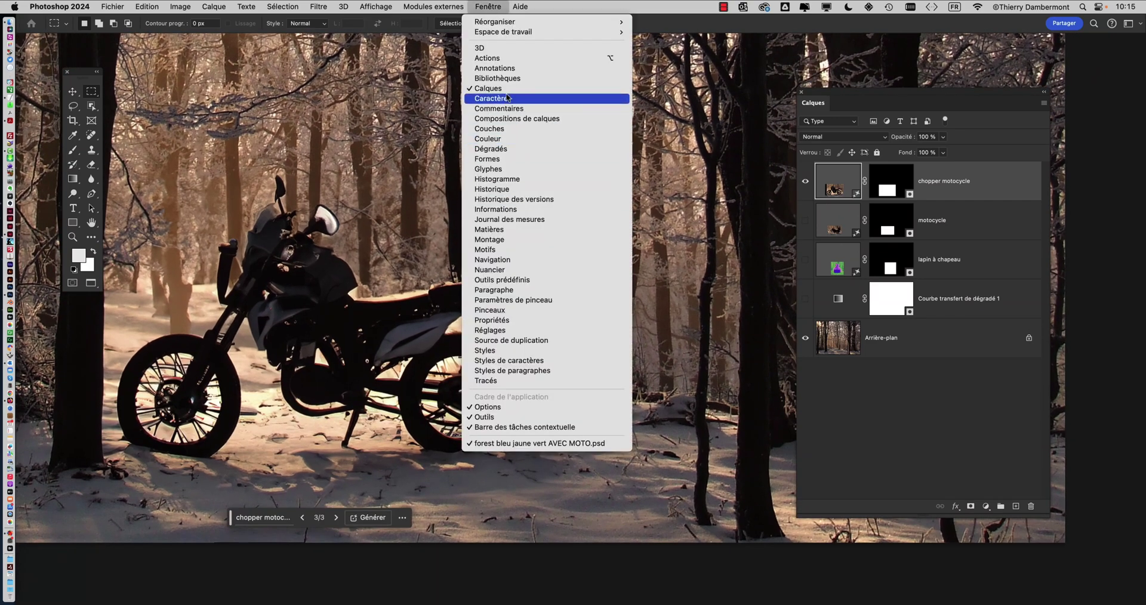
left_click(512, 321)
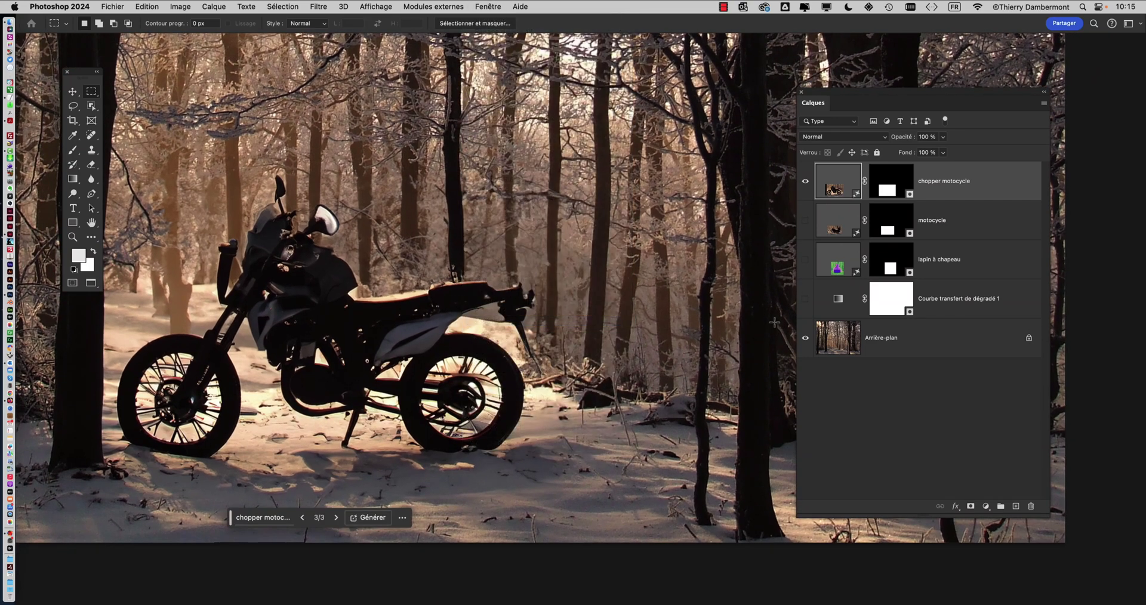
left_click_drag(919, 84, 621, 87)
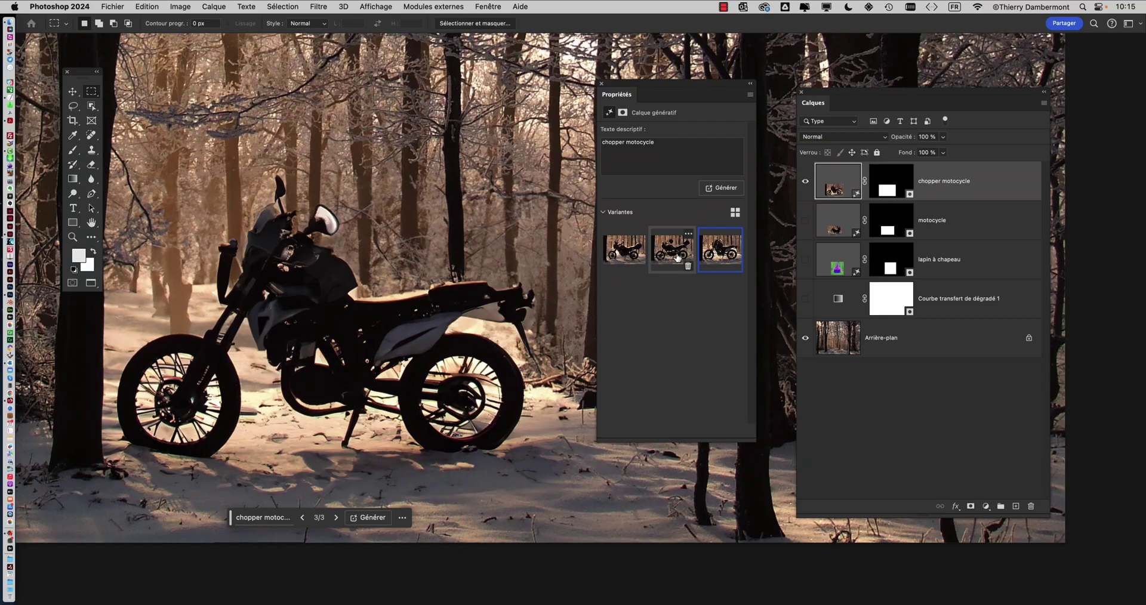
Compare the three generated variants of the chopper motocycle layer, keep the first one, and close the Properties panel.
left_click(640, 251)
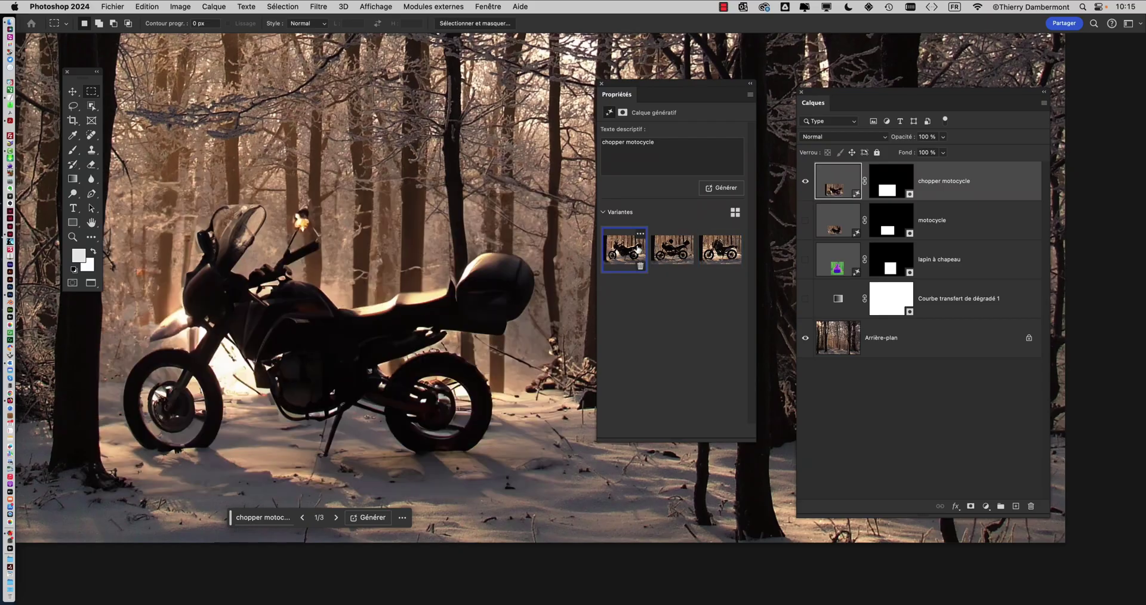
left_click(666, 253)
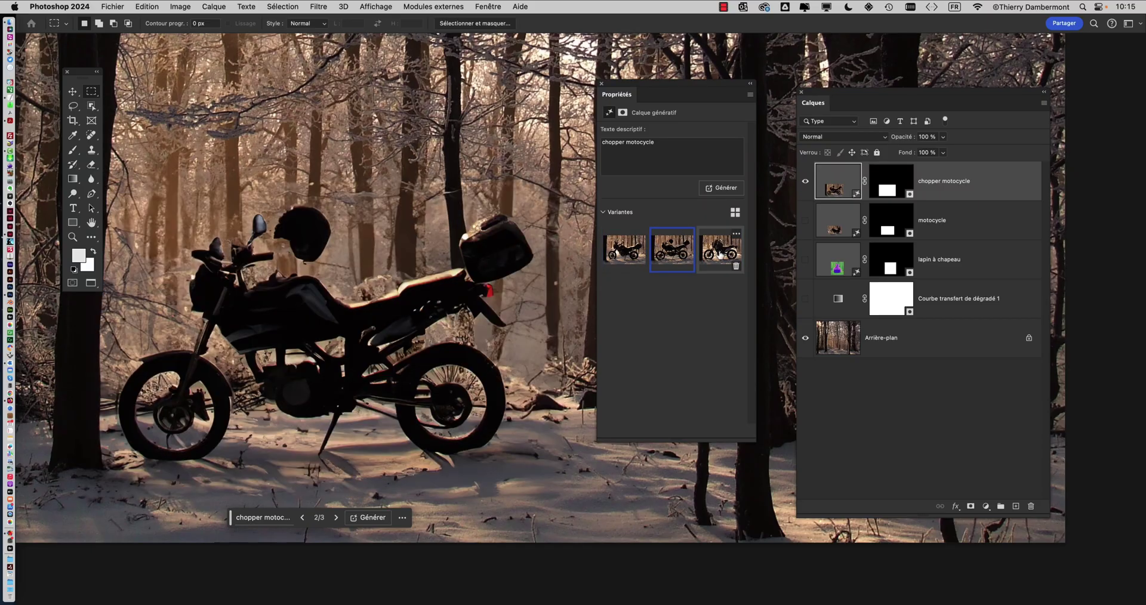
left_click(720, 253)
left_click(664, 256)
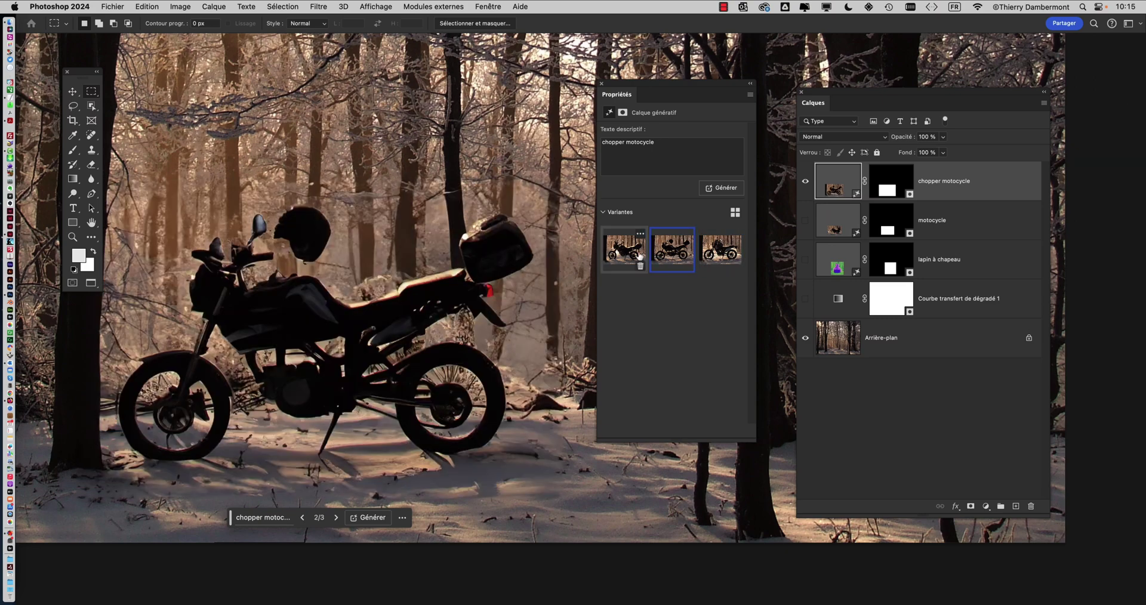
left_click(638, 256)
left_click(671, 254)
left_click(708, 256)
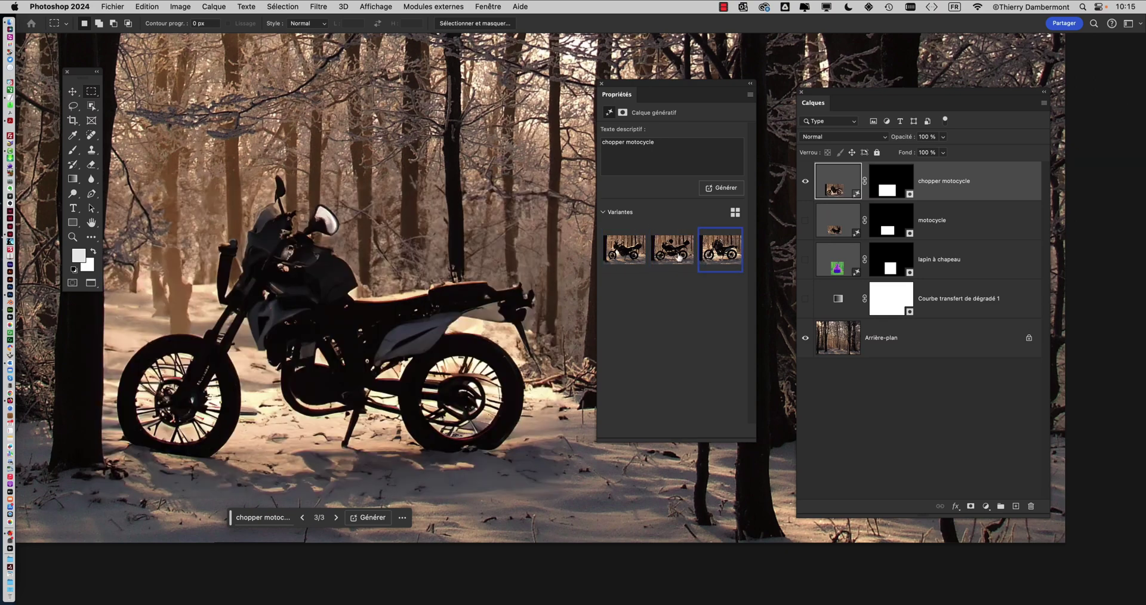
left_click(669, 258)
left_click(665, 252)
left_click(713, 254)
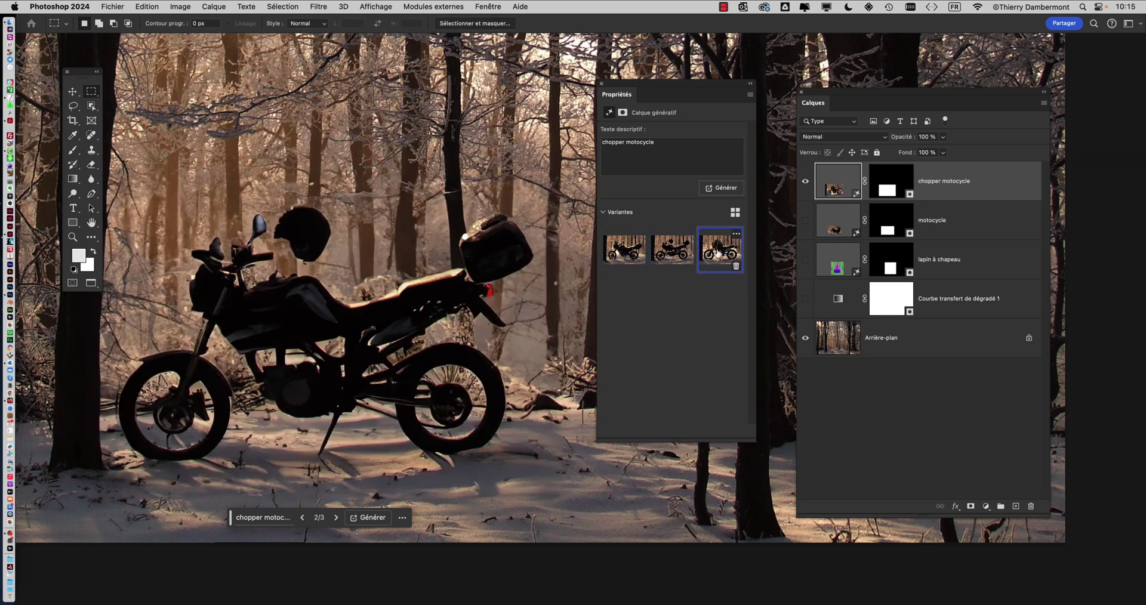
left_click(672, 254)
left_click(632, 254)
left_click(663, 254)
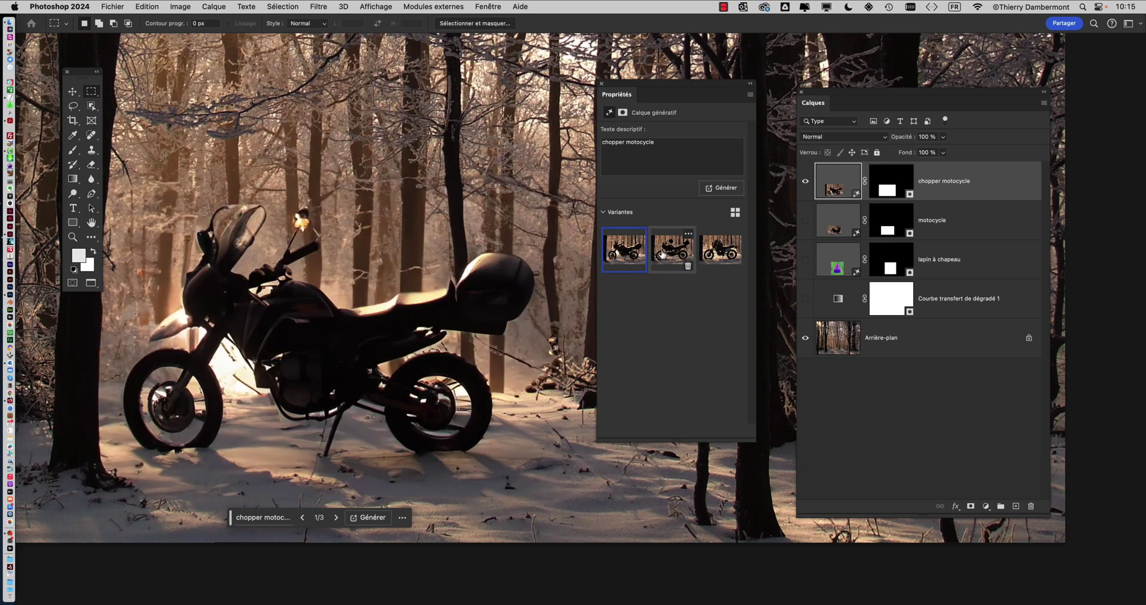
left_click(704, 255)
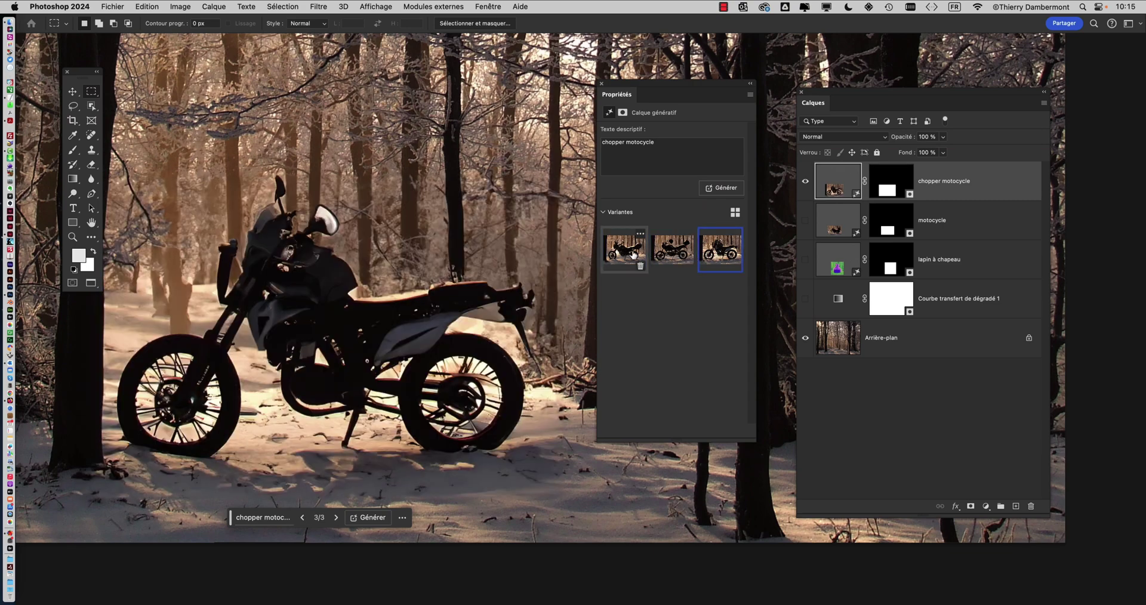
left_click(627, 253)
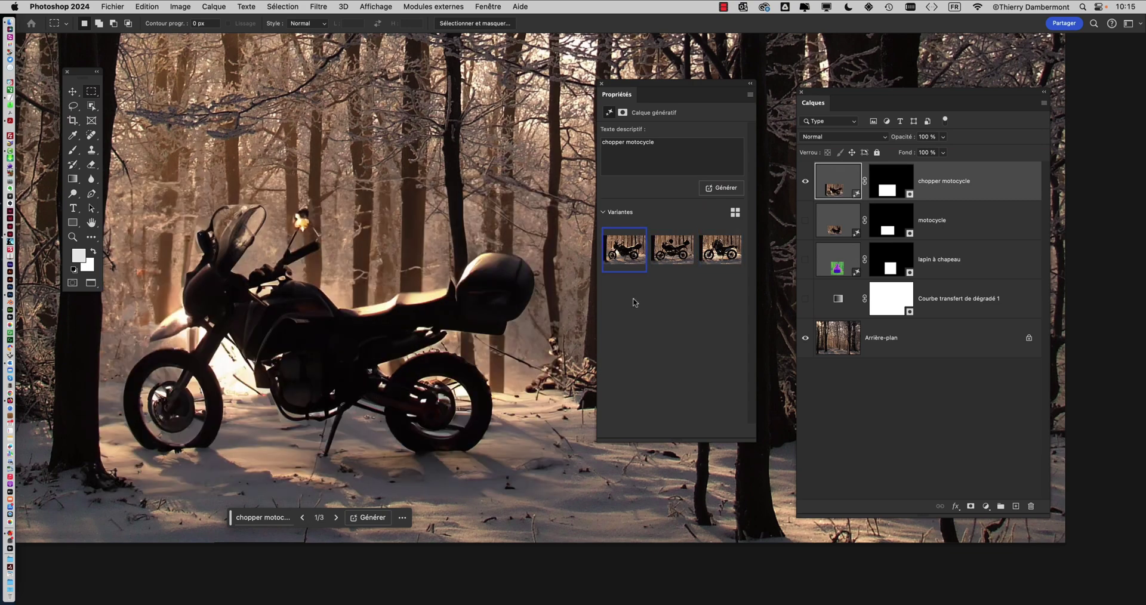
left_click(602, 84)
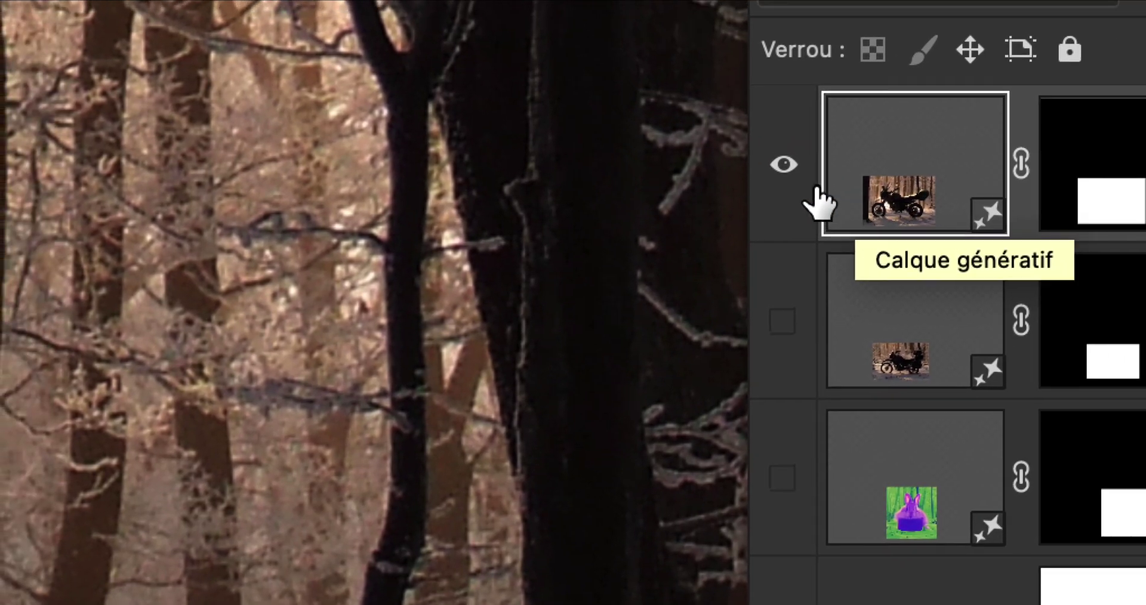
Check the first motorcycle variant against the bare forest by toggling the chopper motocycle layer, leaving it shown.
left_click(799, 174)
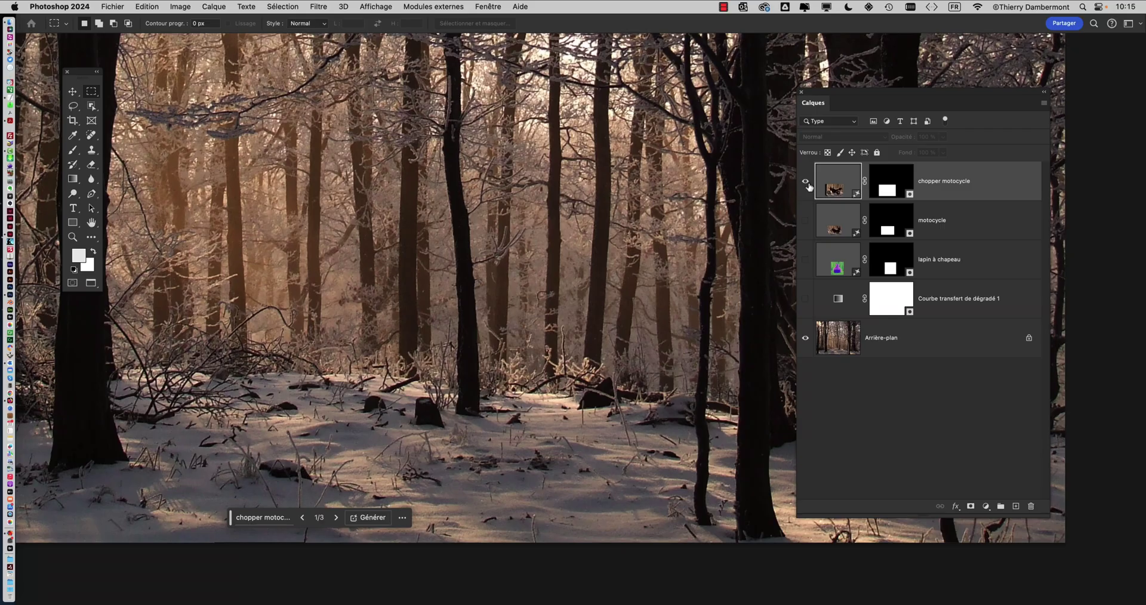
left_click(806, 182)
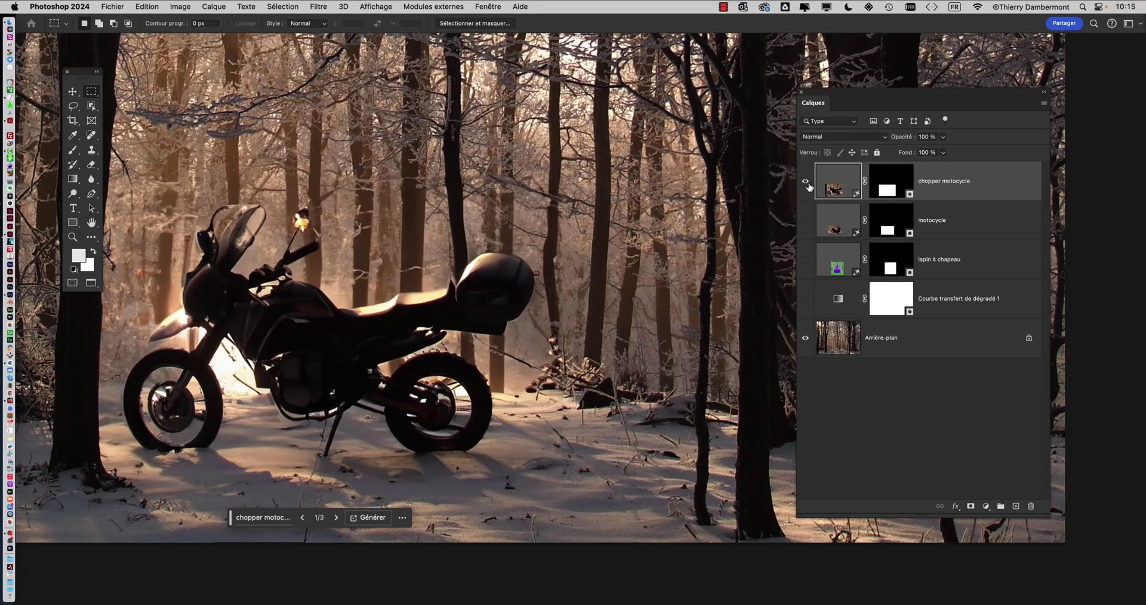
left_click(806, 181)
left_click(809, 185)
scroll(274, 378, "left", 6)
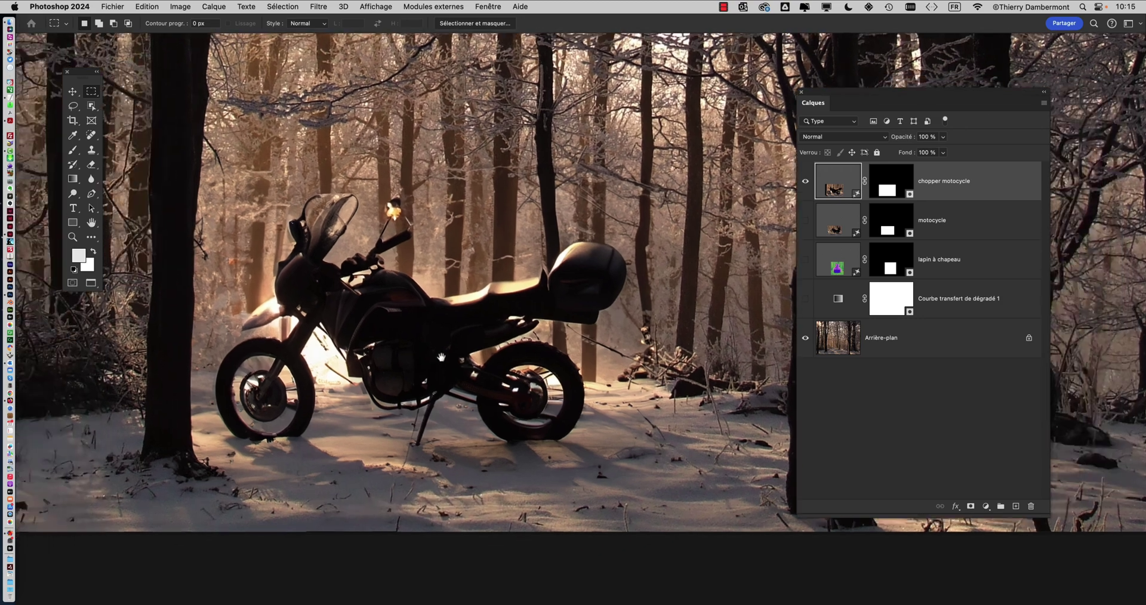
scroll(402, 384, "up", 1)
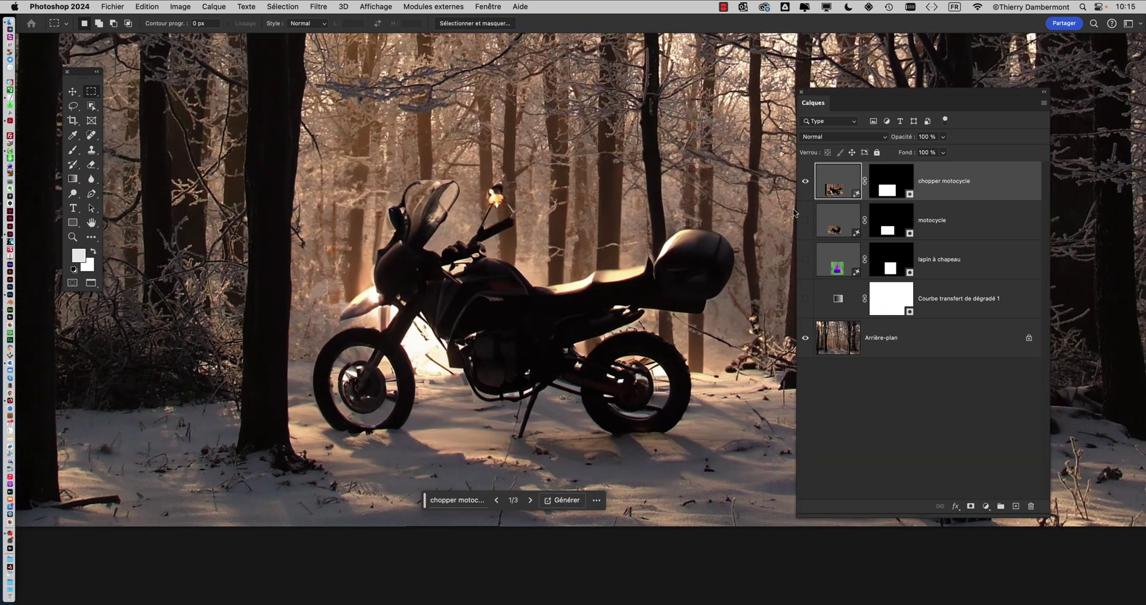
Compare the motocycle layer with the bare forest while chopper motocycle is hidden, and restore only the chopper motocycle layer over the background.
left_click(805, 181)
left_click(805, 221)
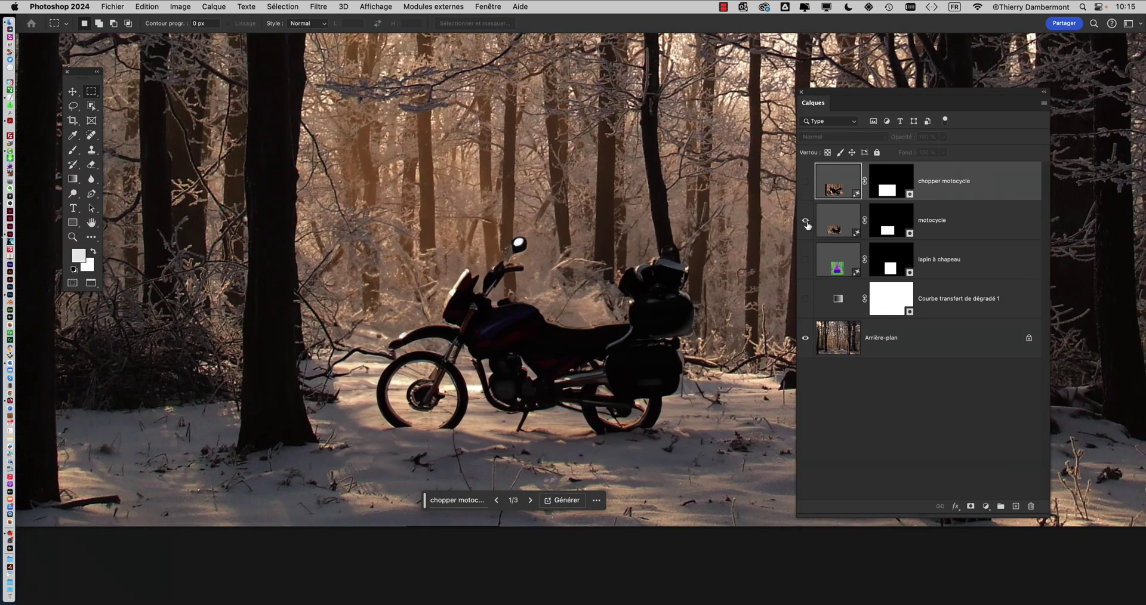
left_click(806, 221)
left_click(805, 222)
left_click(806, 220)
left_click(804, 226)
scroll(644, 344, "up", 1)
left_click(805, 220)
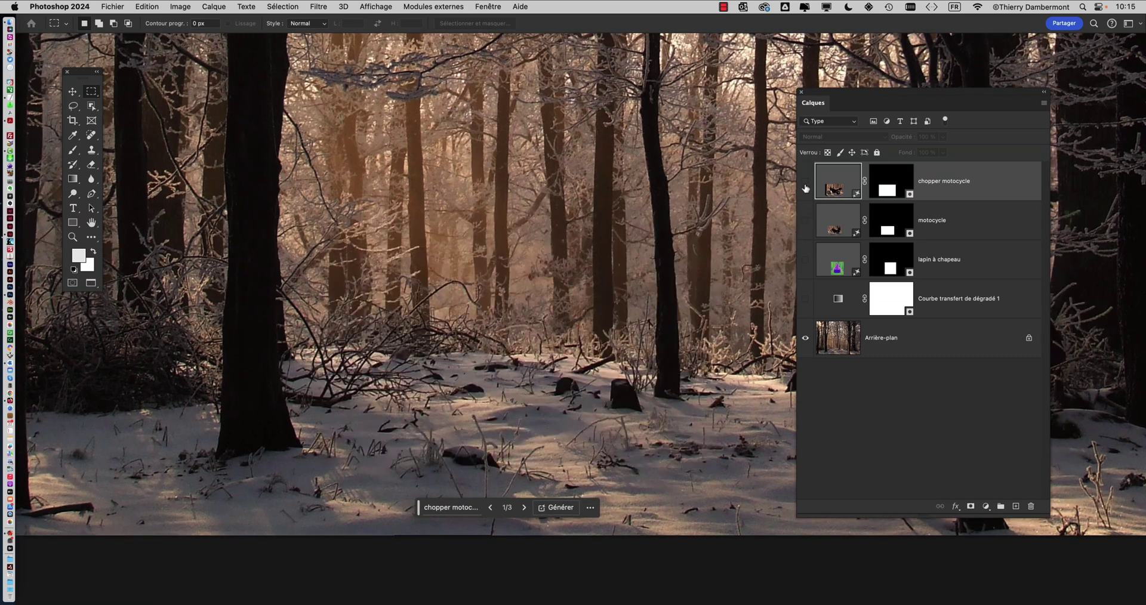
left_click(806, 181)
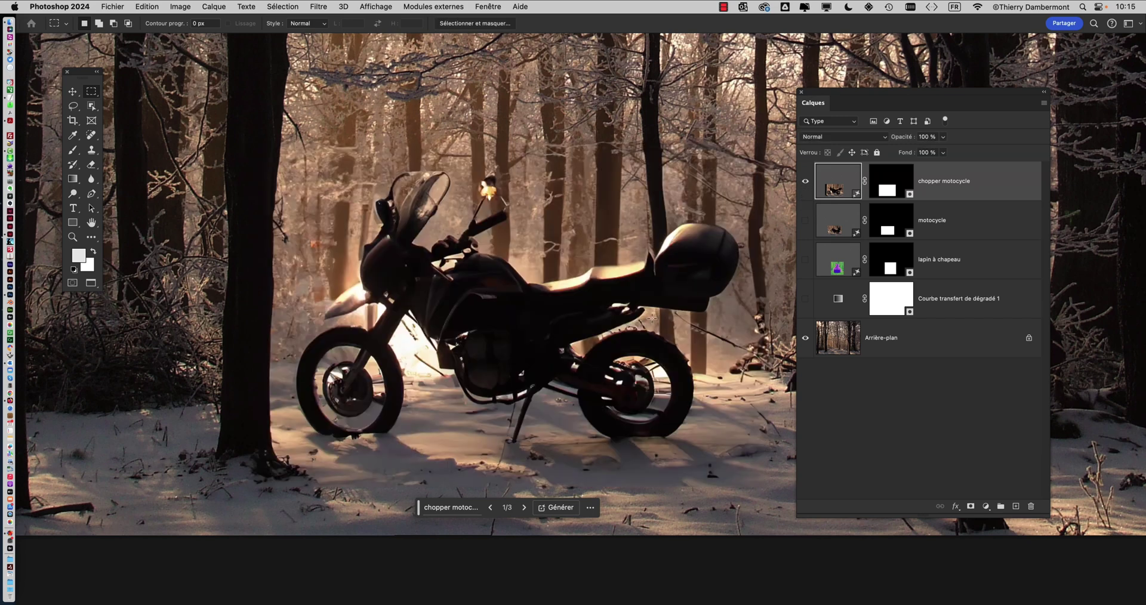
Switch the chopper motocycle layer to its third generated variant through its properties, and close the Properties panel.
left_click(487, 6)
left_click(508, 321)
left_click(720, 250)
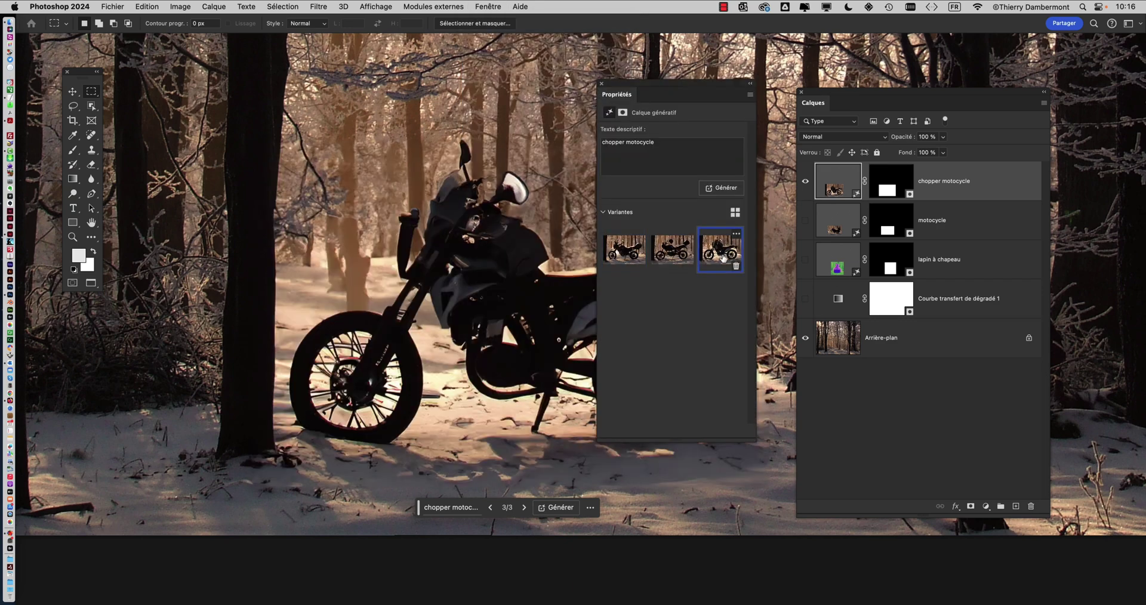
left_click(601, 83)
Examine how the third motorcycle variant blends into the forest, both close up and within the whole image.
scroll(323, 386, "up", 2)
scroll(323, 386, "up", 4)
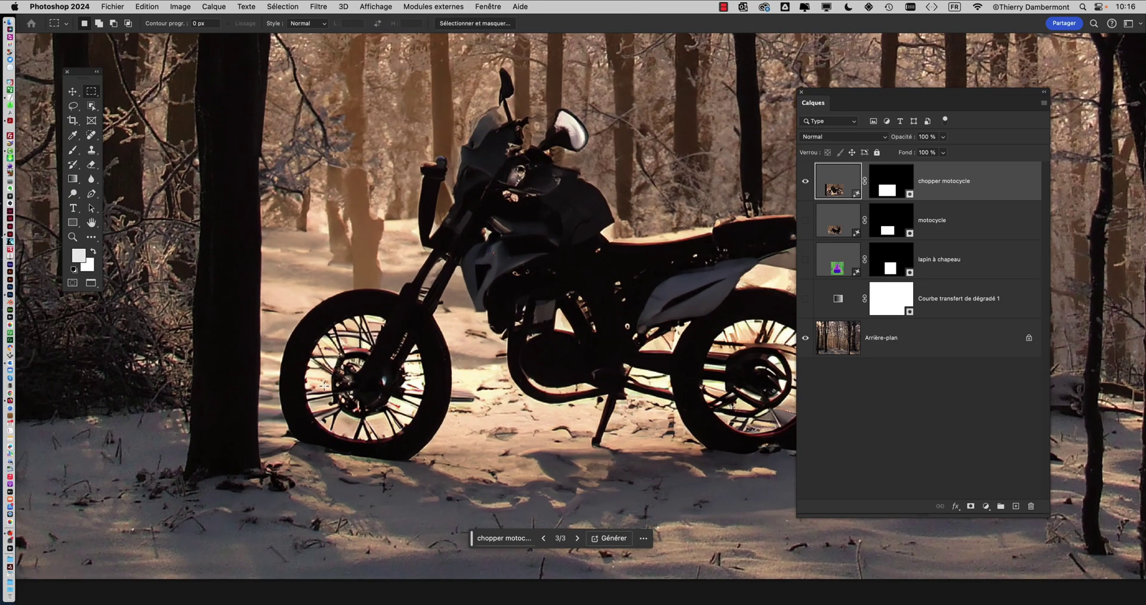
scroll(323, 386, "down", 5)
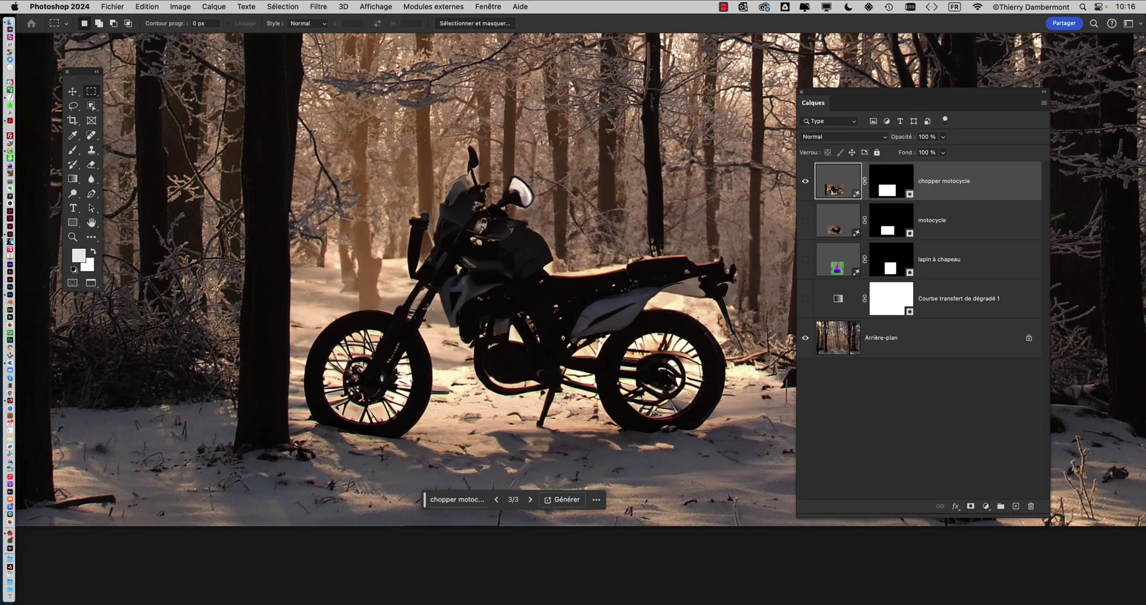
scroll(427, 308, "down", 3)
scroll(388, 334, "right", 2)
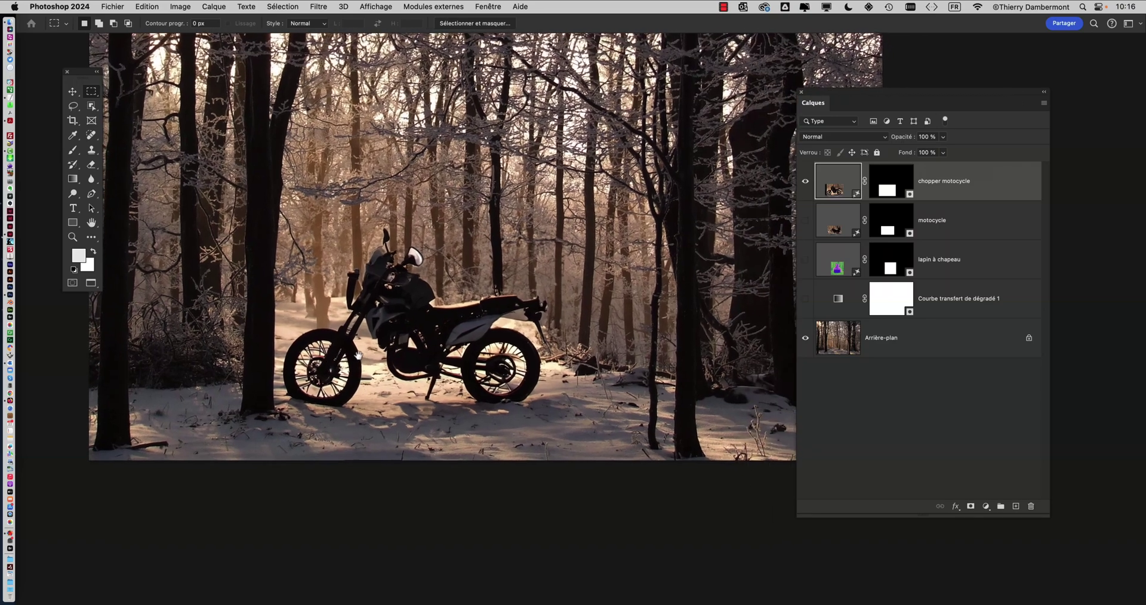
left_click_drag(358, 355, 321, 357)
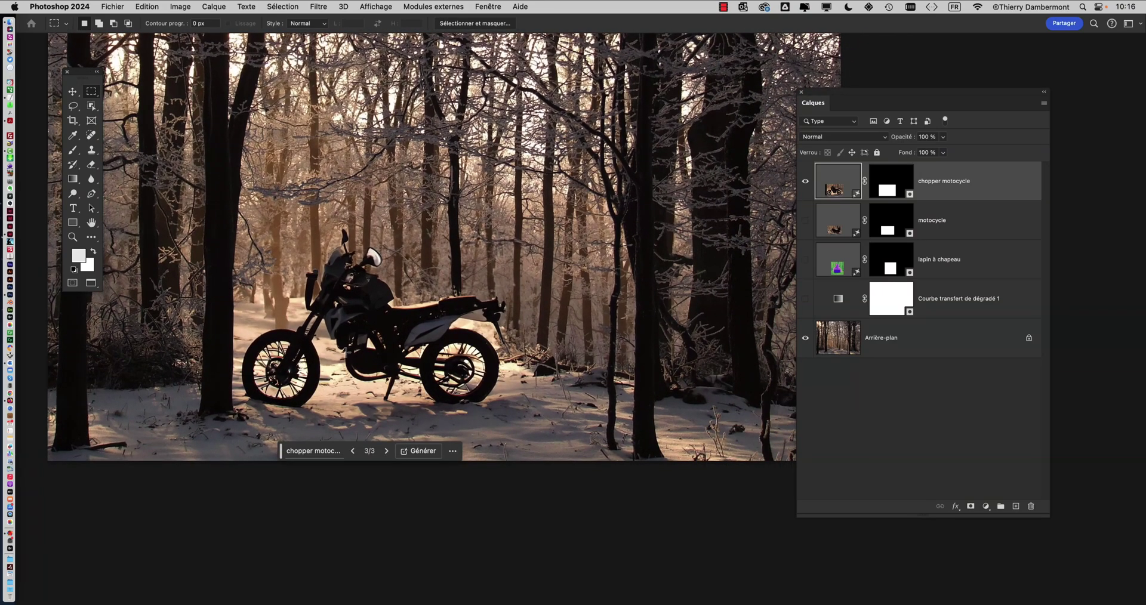
scroll(338, 360, "up", 2)
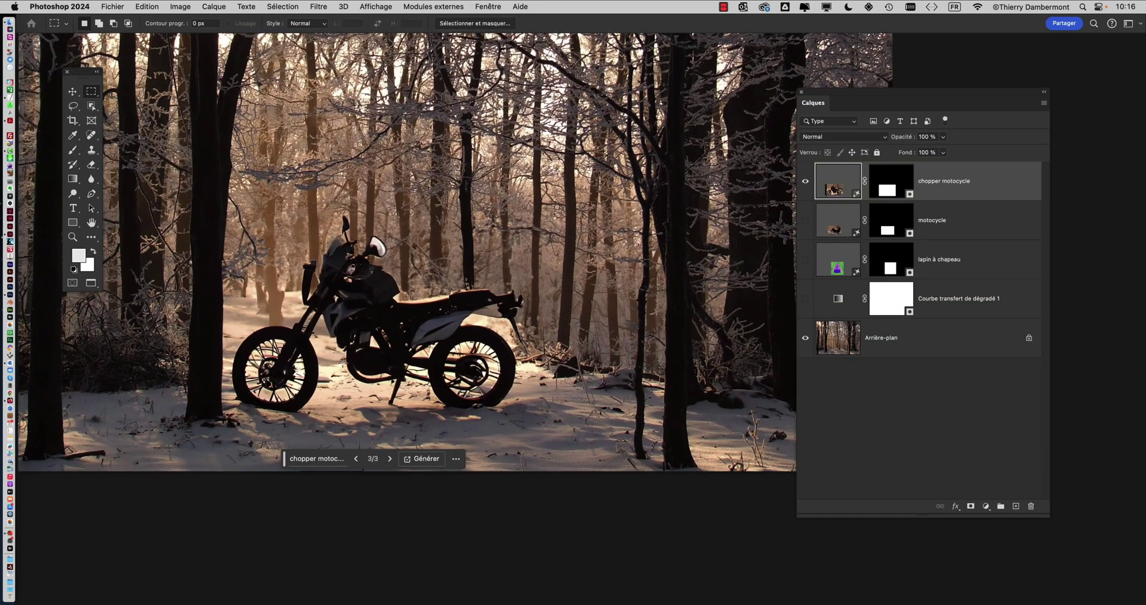
scroll(472, 365, "up", 2)
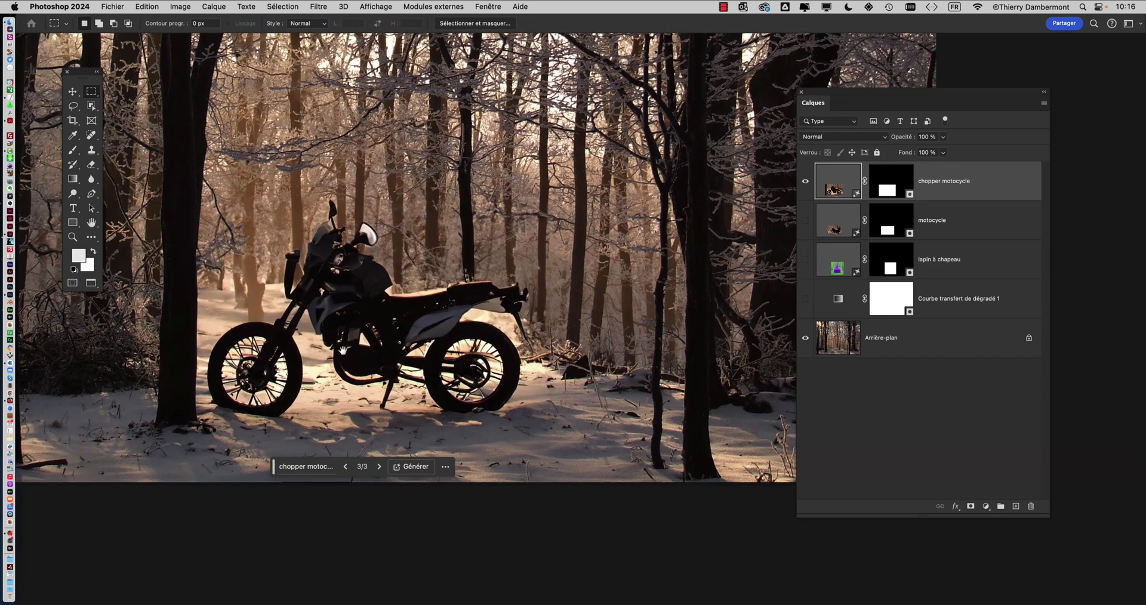
scroll(343, 351, "up", 1)
scroll(425, 367, "up", 1)
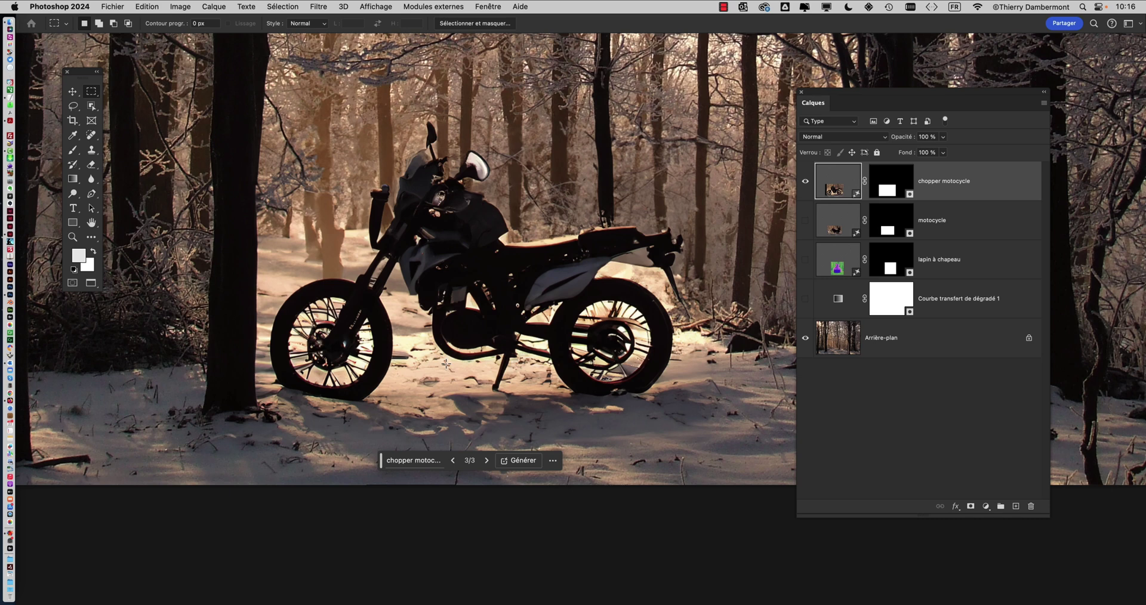
scroll(500, 363, "down", 4)
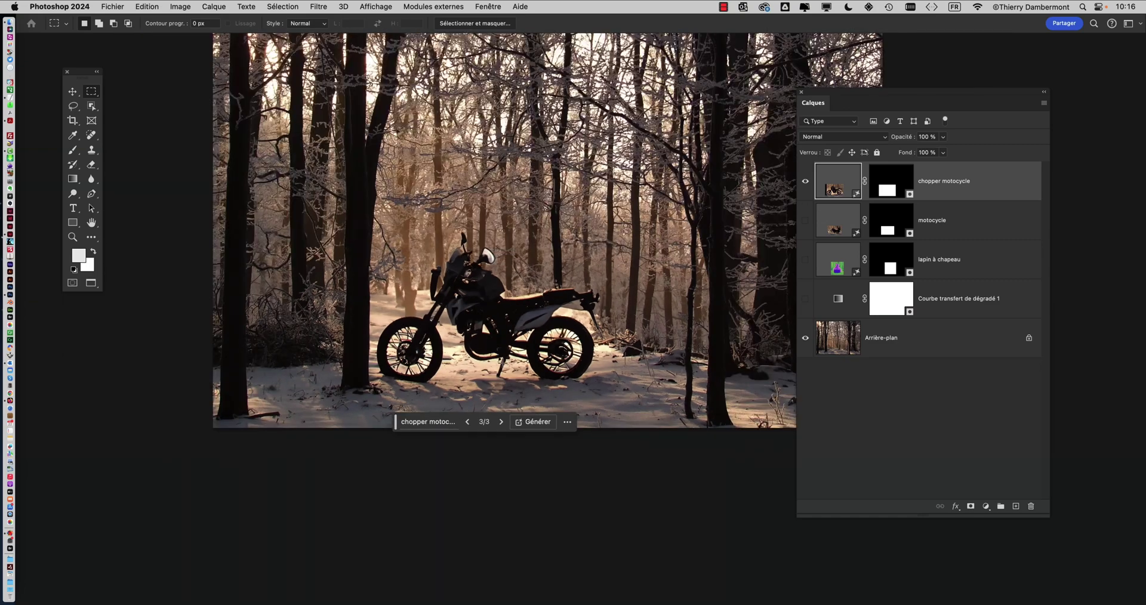
scroll(535, 230, "right", 5)
scroll(535, 229, "up", 1)
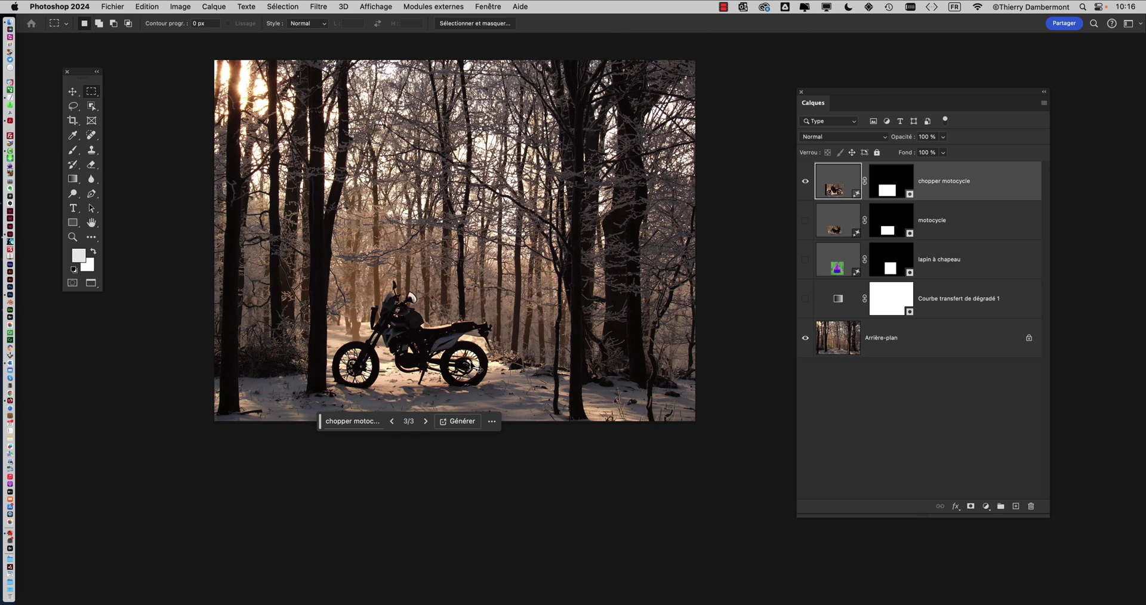
scroll(489, 348, "up", 2)
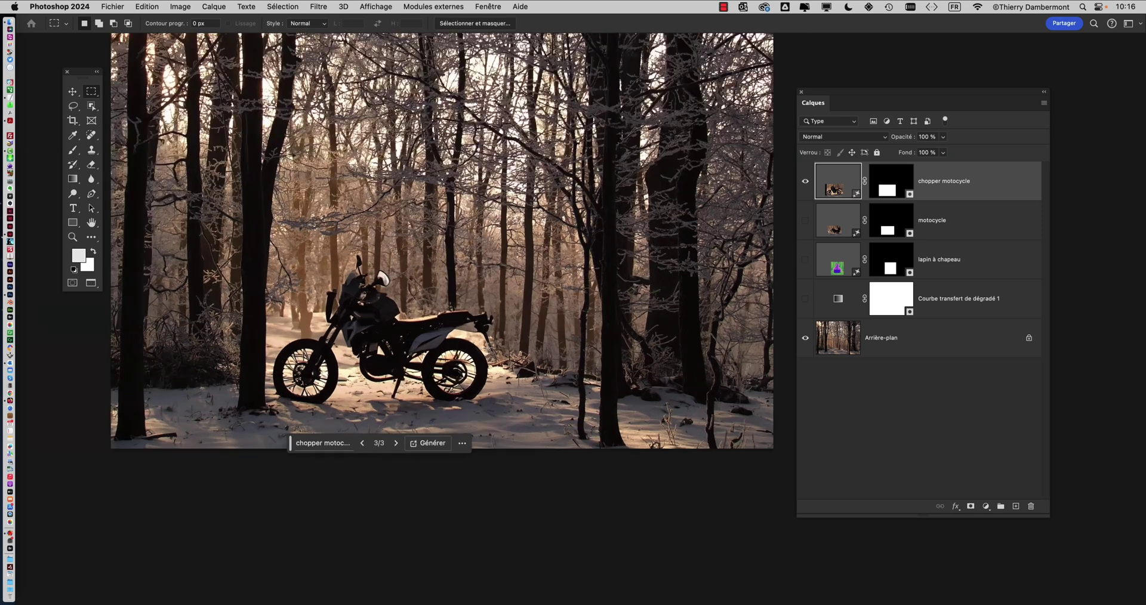
scroll(489, 348, "up", 2)
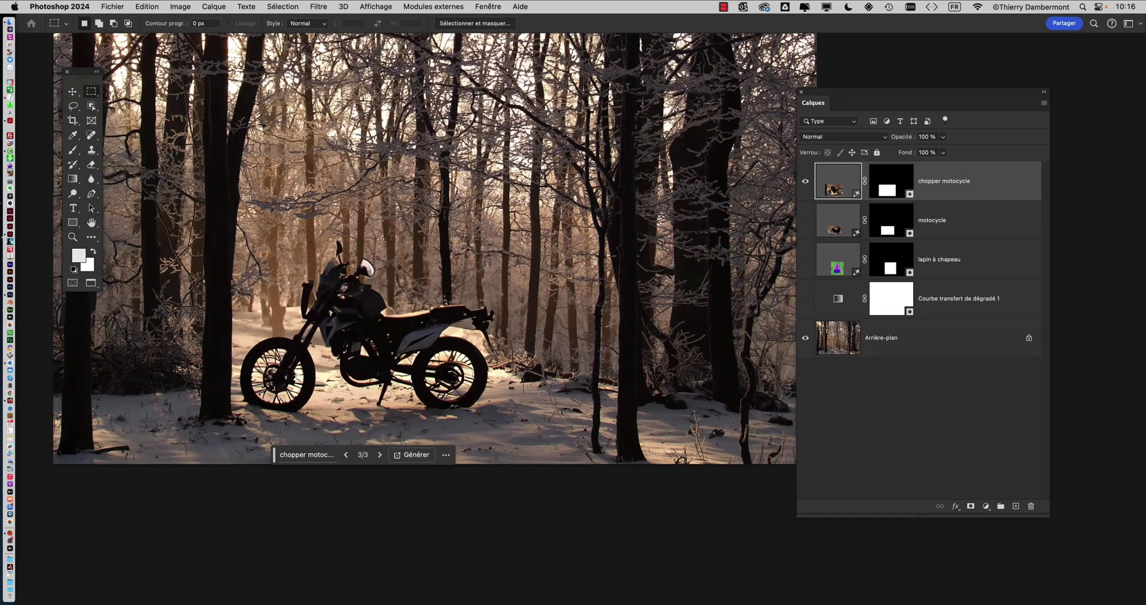
scroll(520, 350, "up", 2)
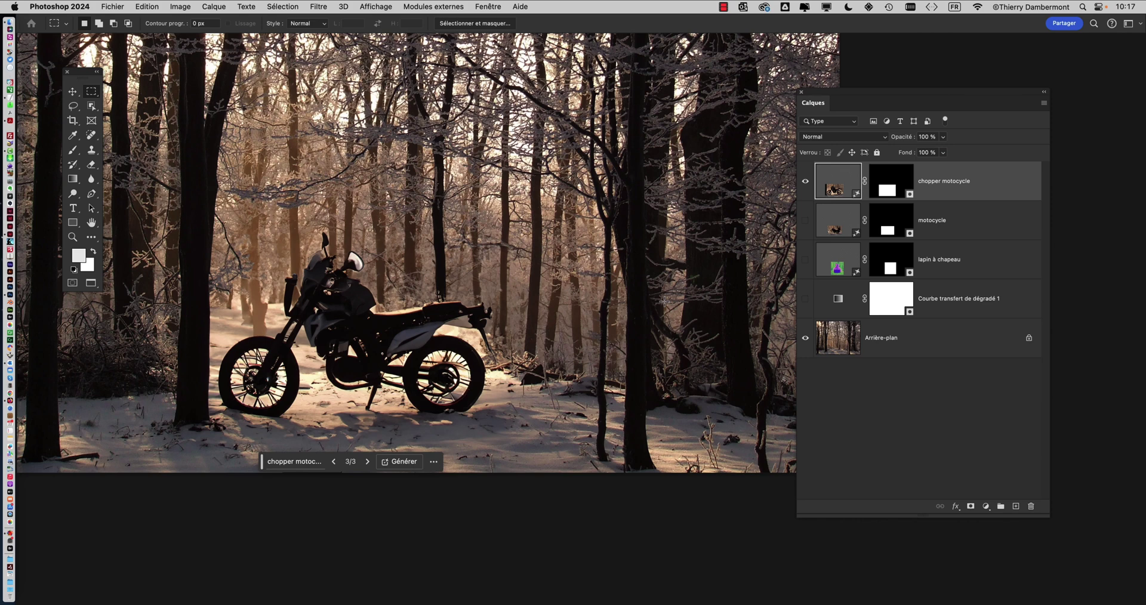
Switch to the YouTube page in Firefox, enlarge its window and highlight the title "Accrocs à Photoshop, ils mentent sur leur image".
key("super+Tab")
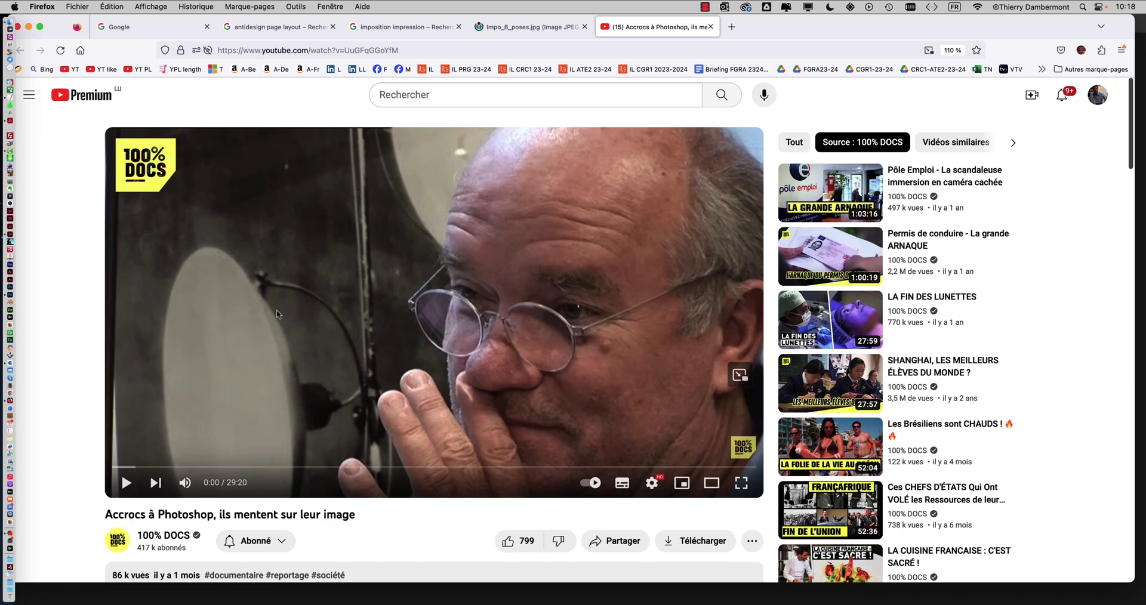
double_click(1133, 580)
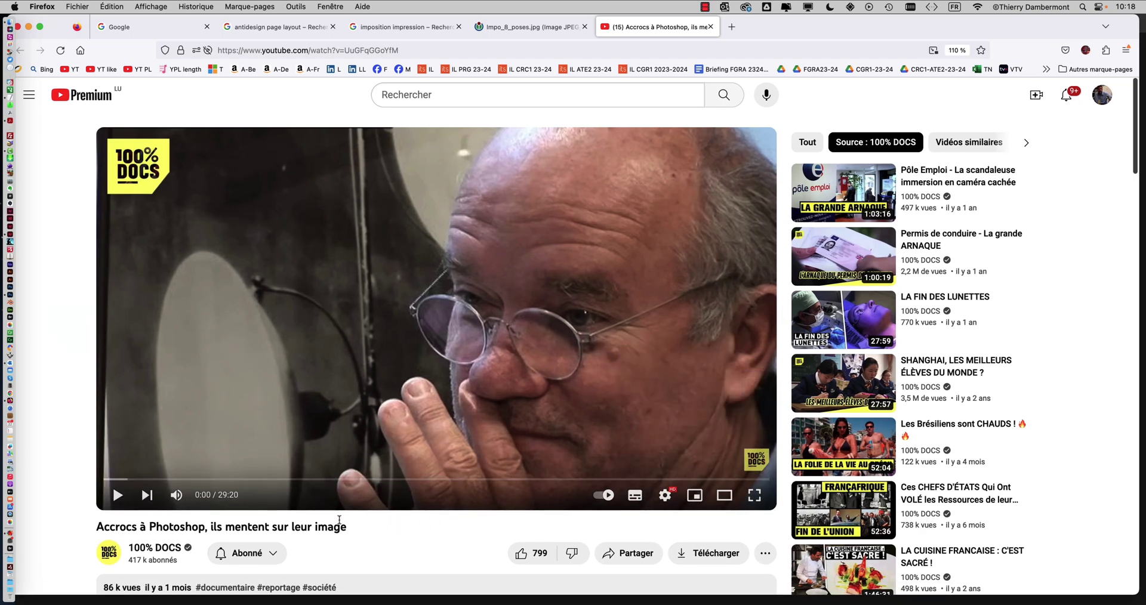
scroll(339, 520, "down", 1)
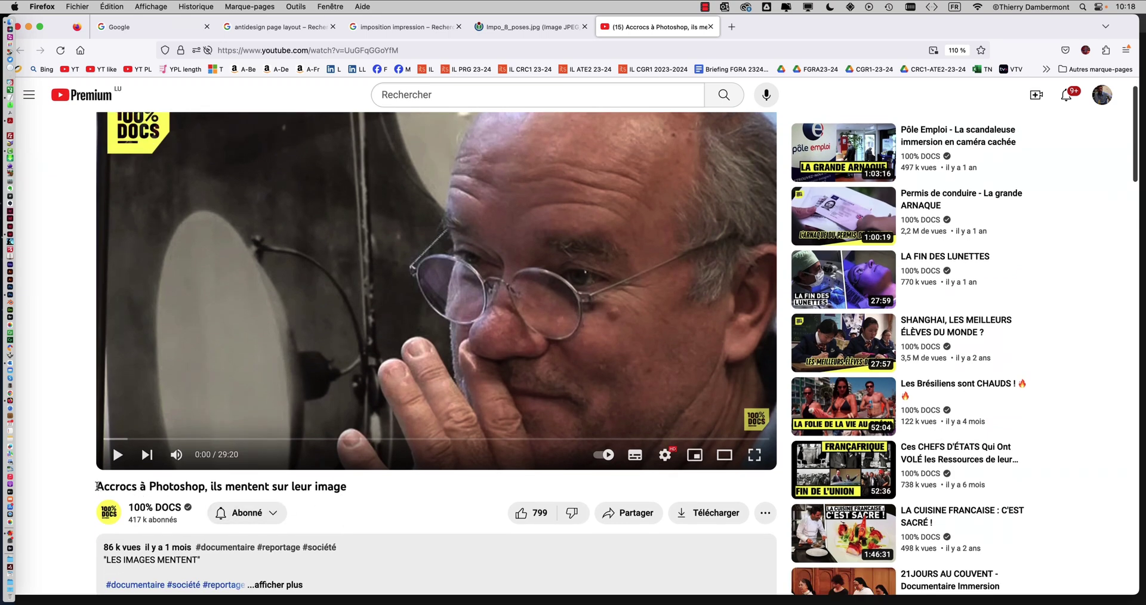
left_click_drag(96, 487, 352, 492)
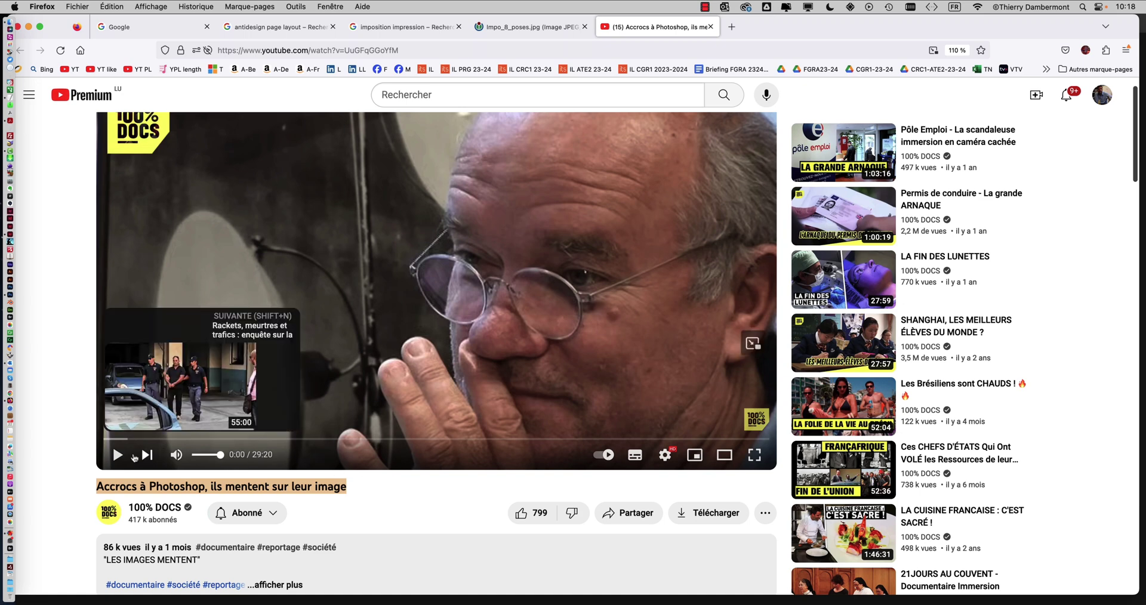
Play the documentary, skip through it to about 23:01, and watch it full screen after rewinding slightly.
left_click(159, 440)
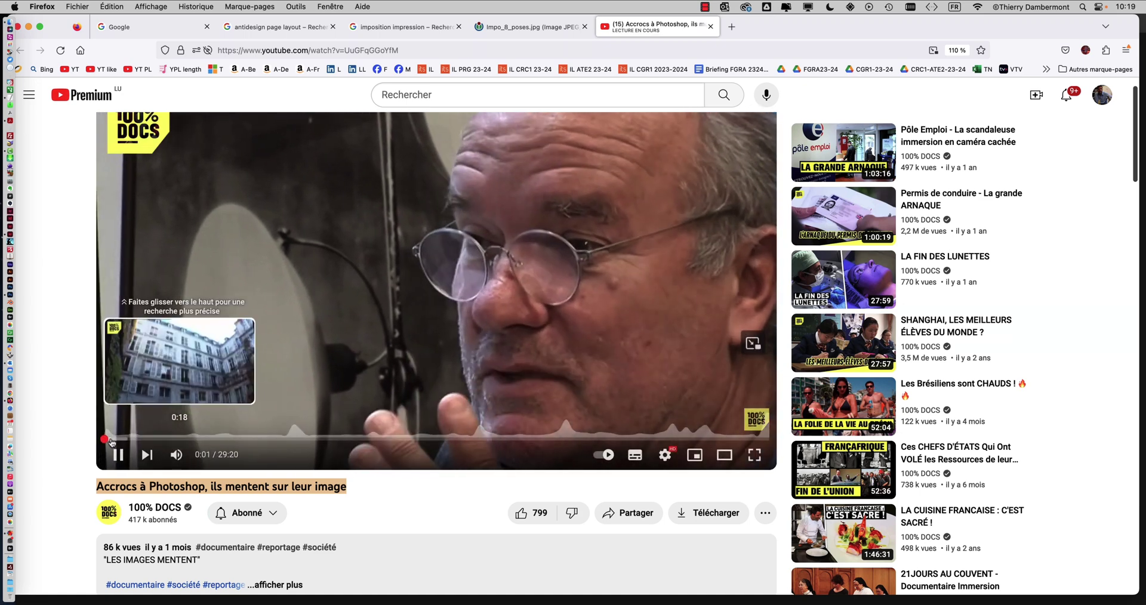
left_click(117, 440)
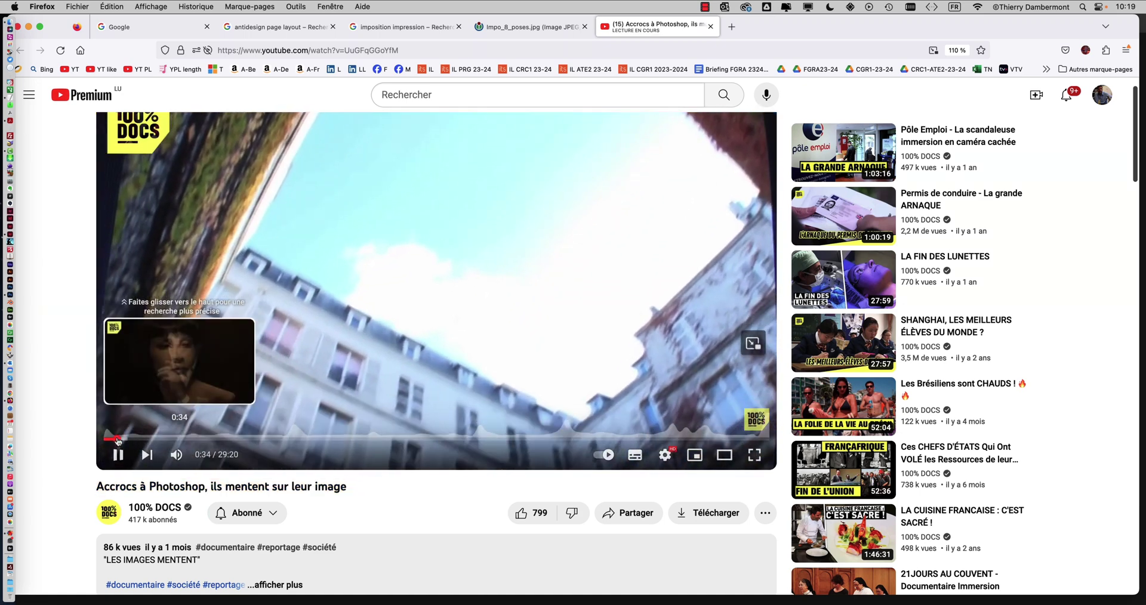
left_click(150, 440)
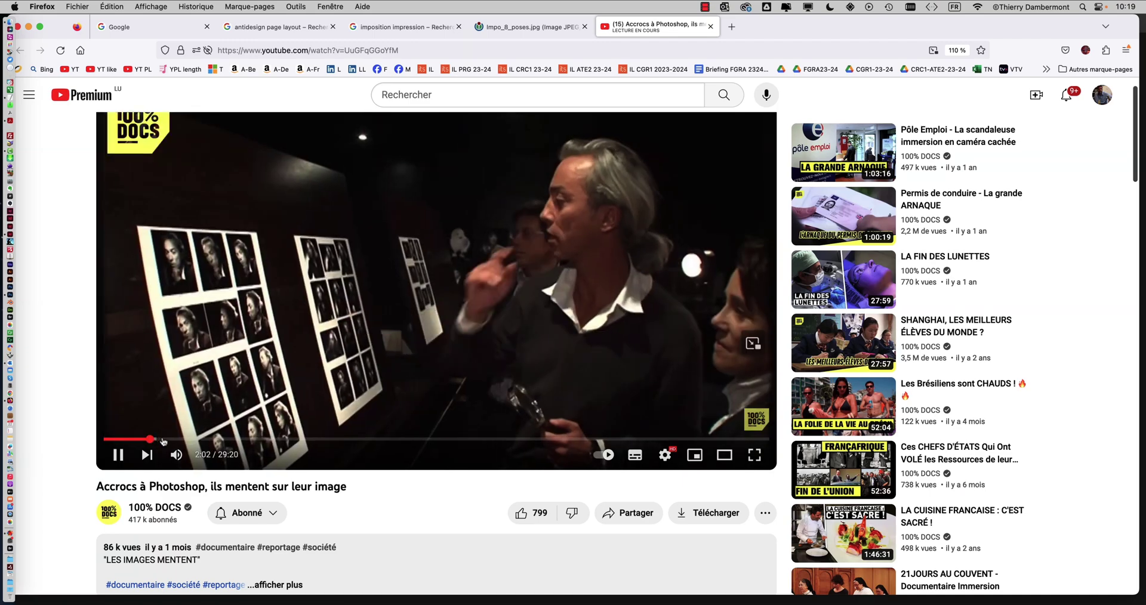
left_click_drag(163, 440, 625, 439)
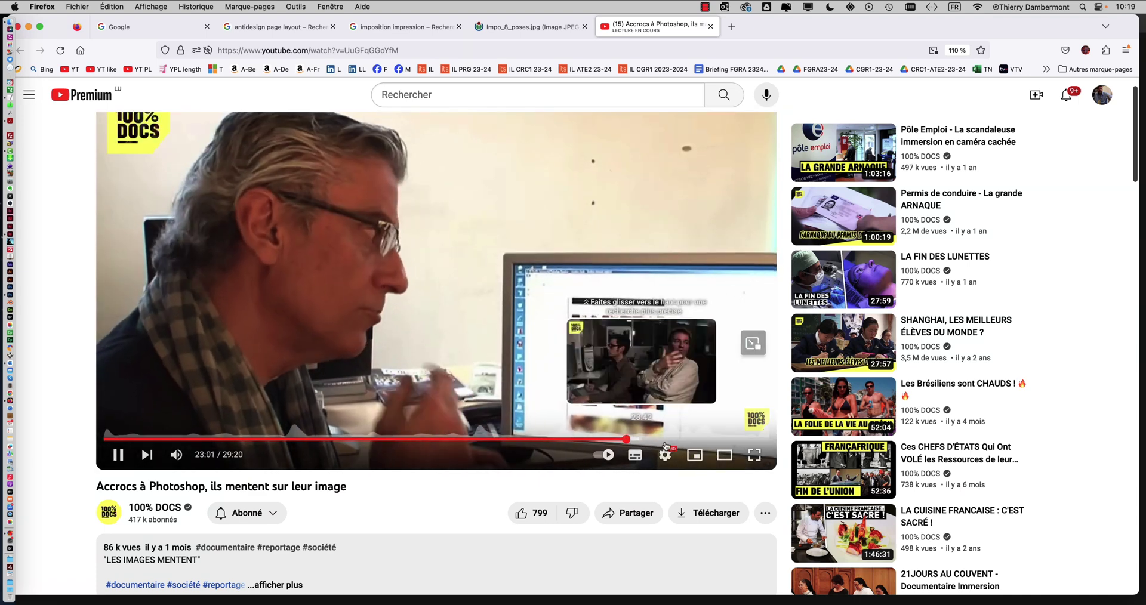
left_click(755, 455)
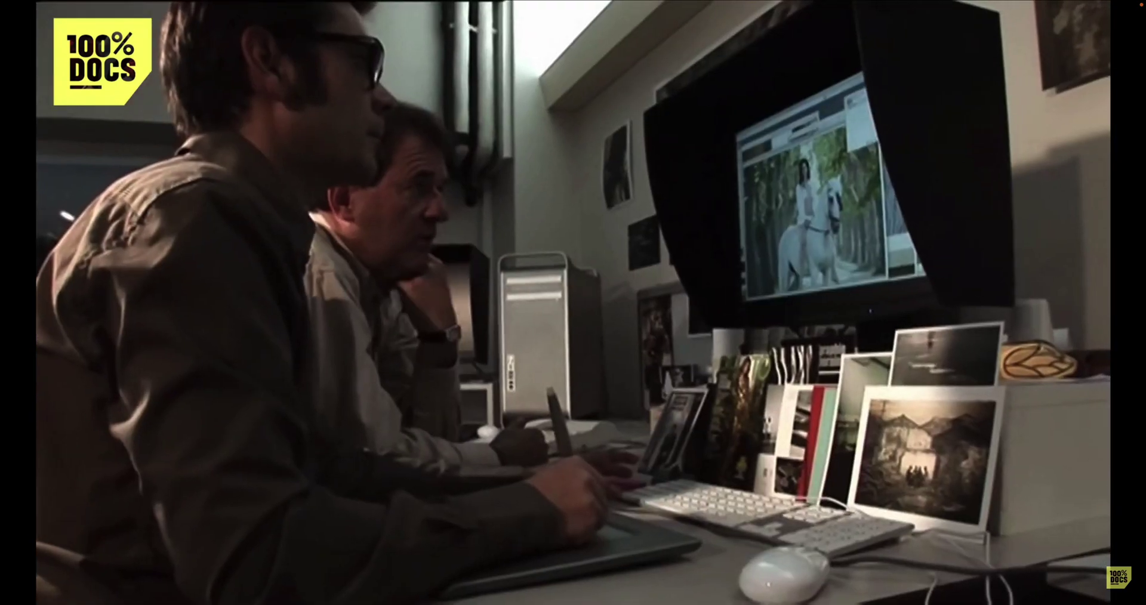
mouse_move(671, 414)
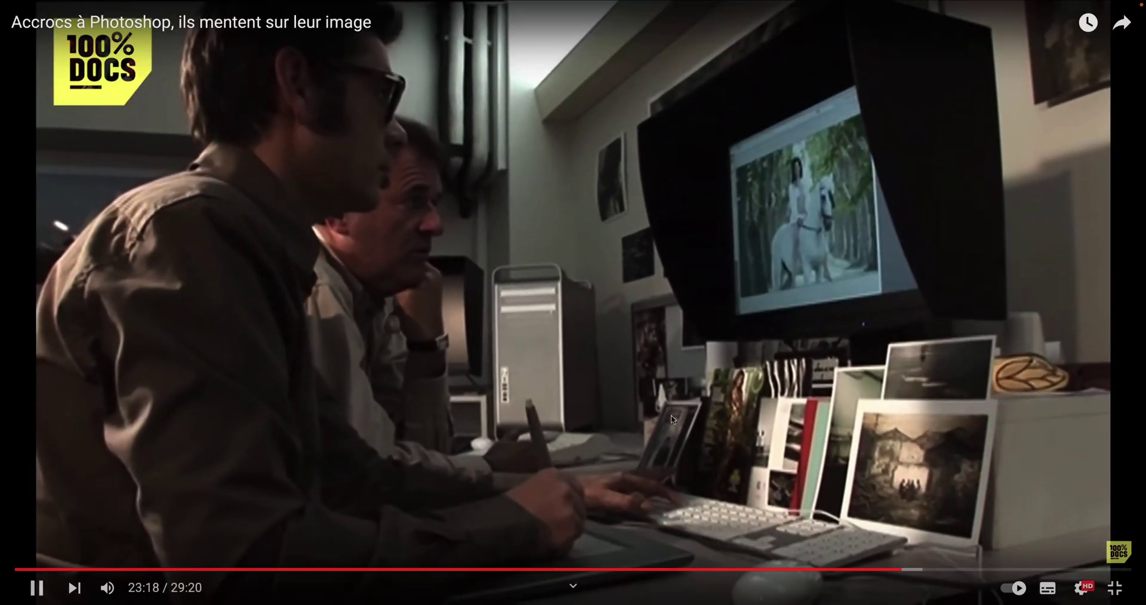
left_click_drag(877, 570, 855, 574)
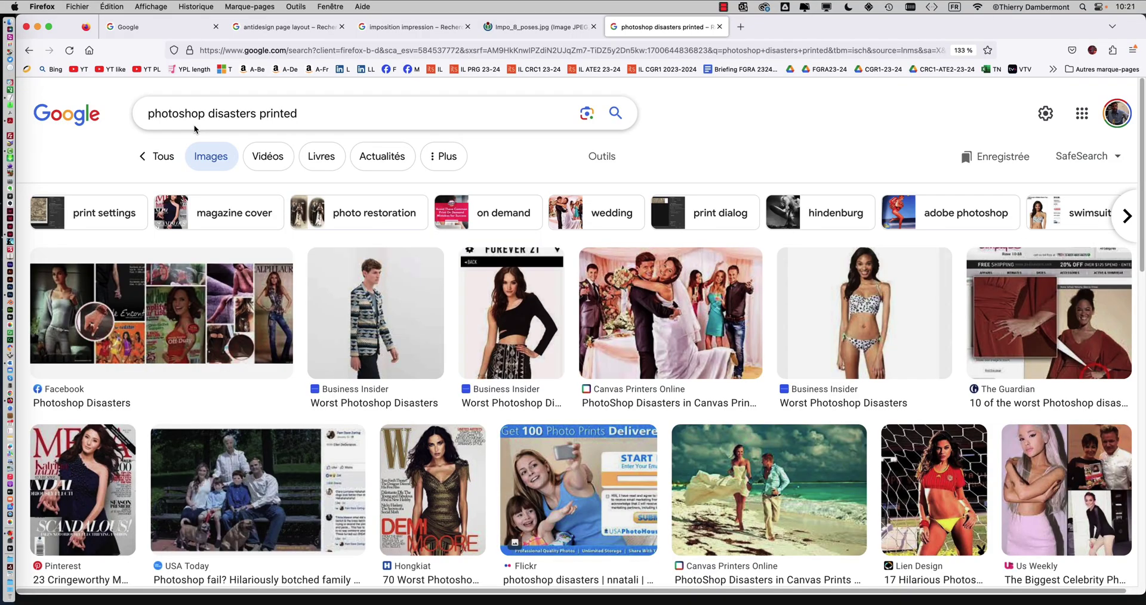
Preview the Facebook collage and the Pinterest magazine cover among the "photoshop disasters printed" images, and look through the remaining results.
left_click(118, 317)
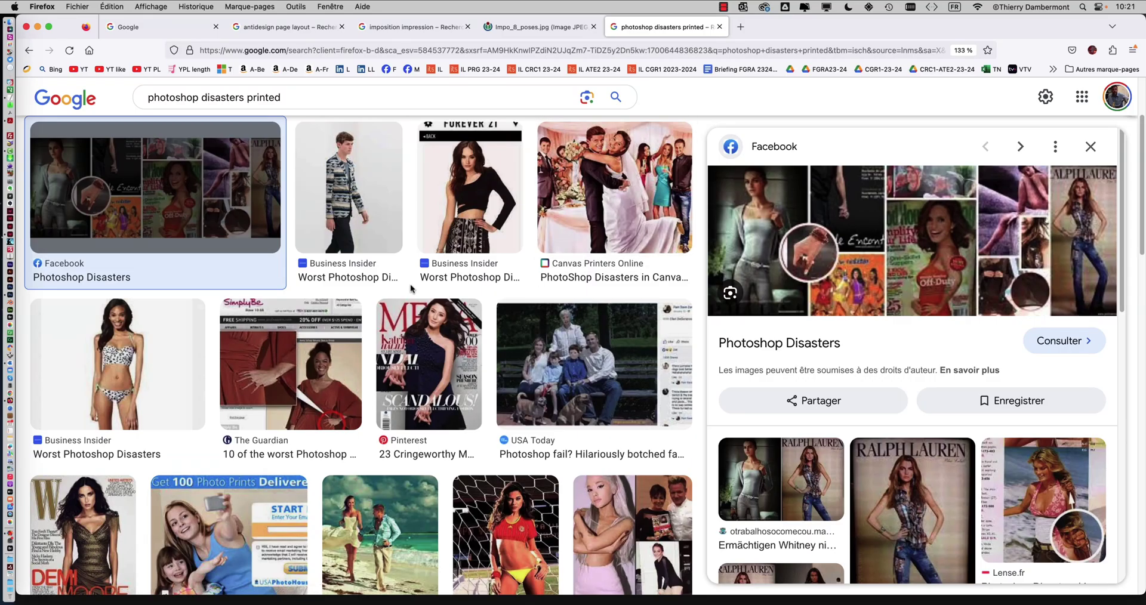
scroll(410, 289, "down", 1)
left_click(429, 358)
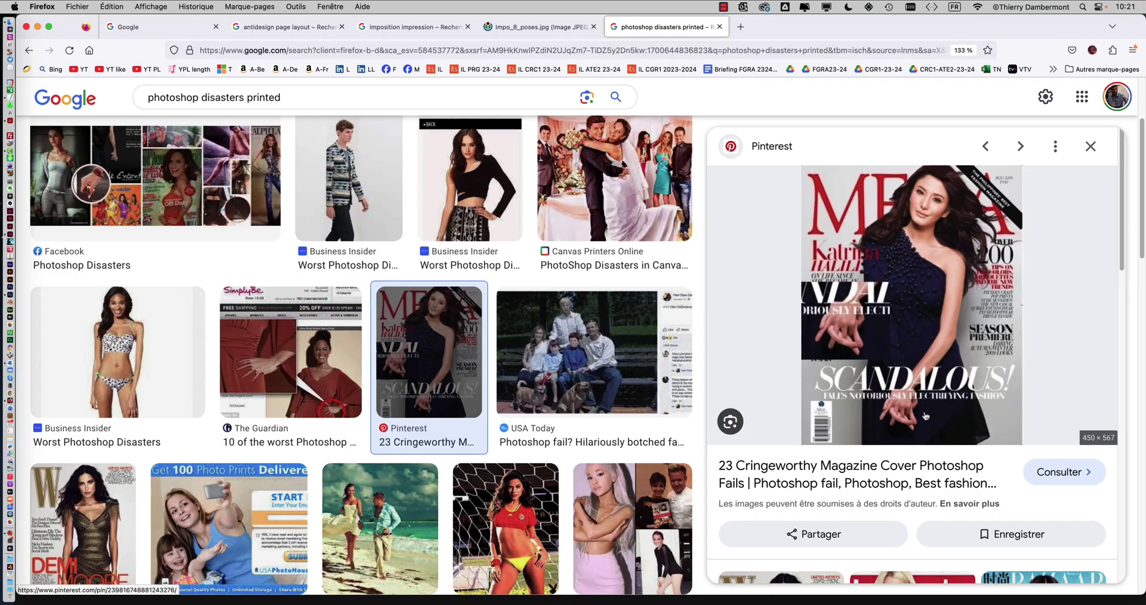
scroll(300, 364, "down", 3)
scroll(300, 365, "down", 2)
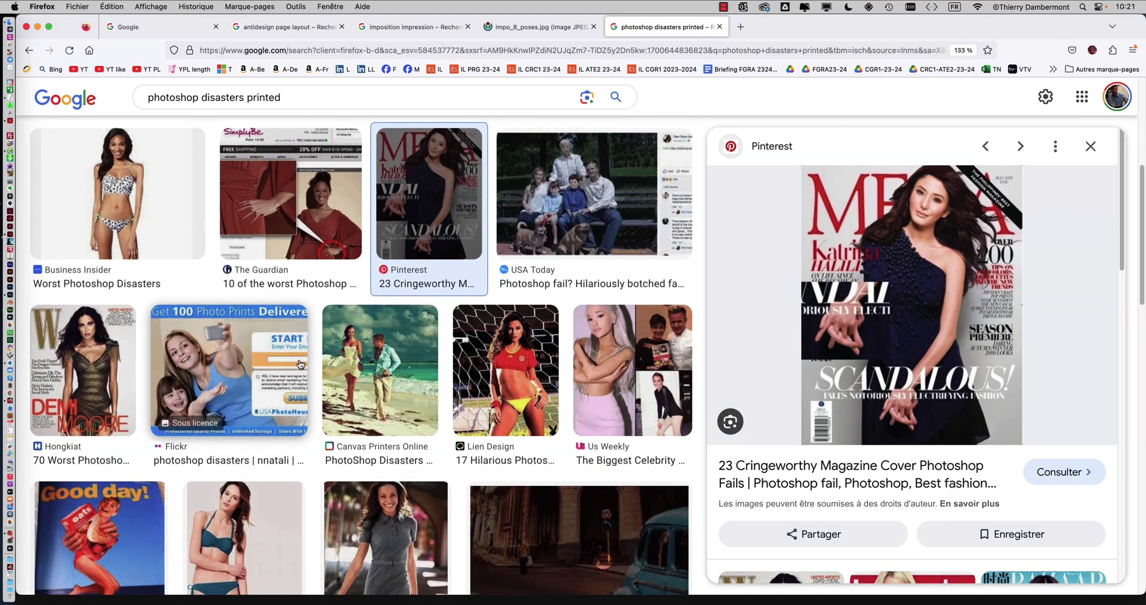
scroll(300, 365, "down", 4)
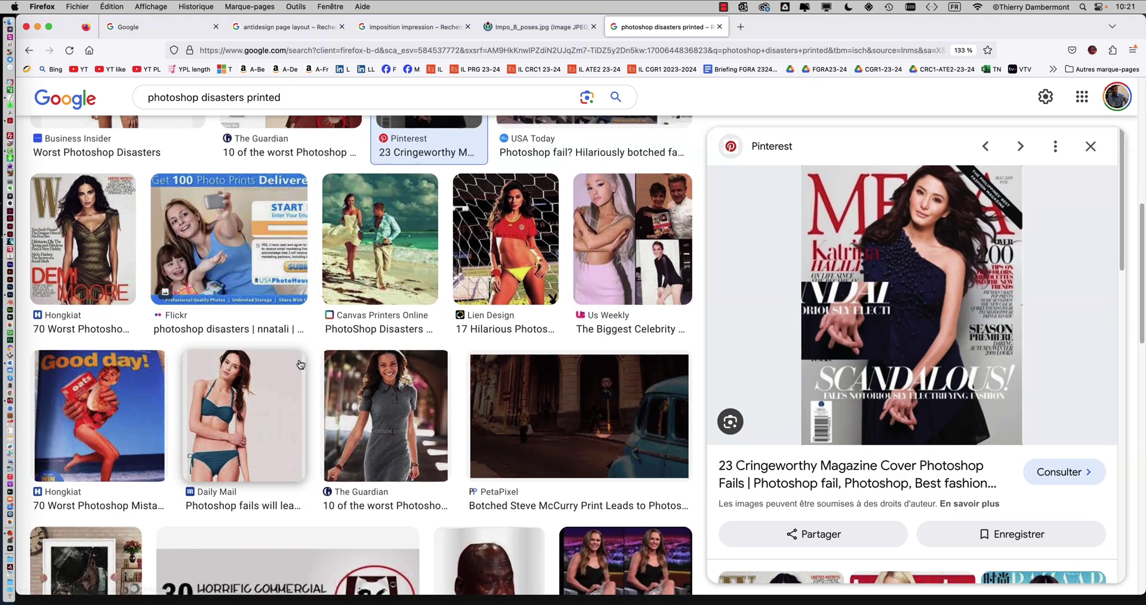
scroll(301, 365, "down", 4)
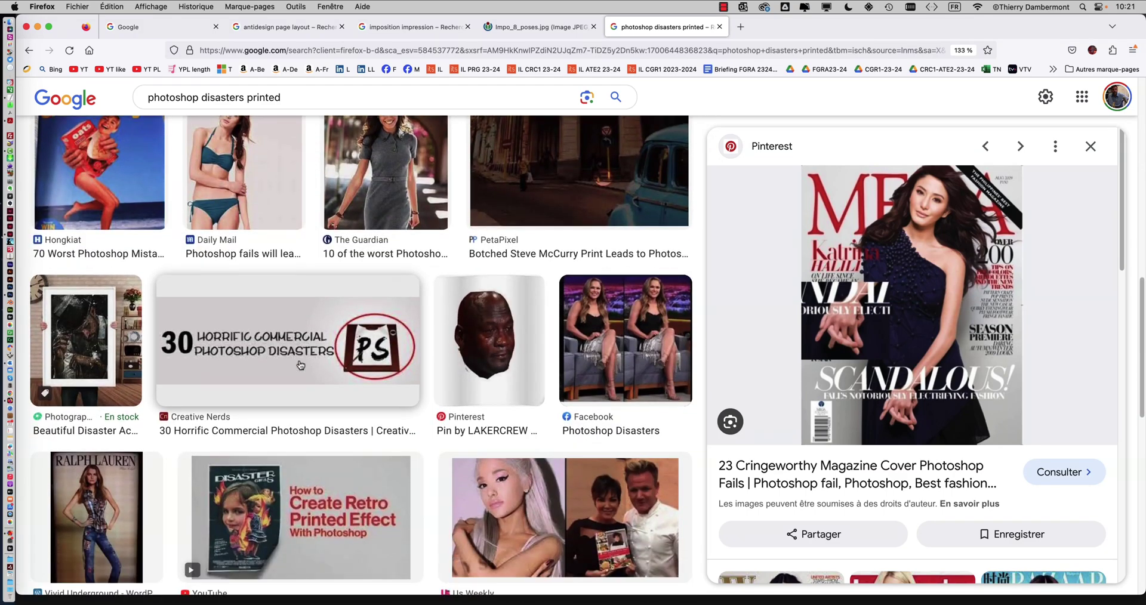
scroll(300, 365, "down", 5)
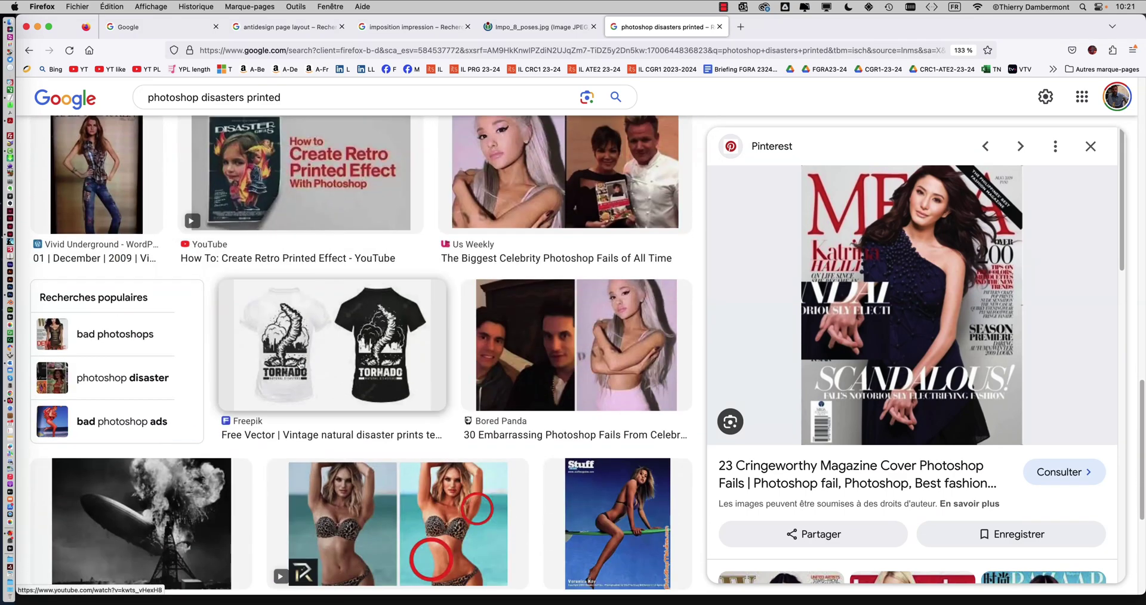
scroll(300, 365, "down", 1)
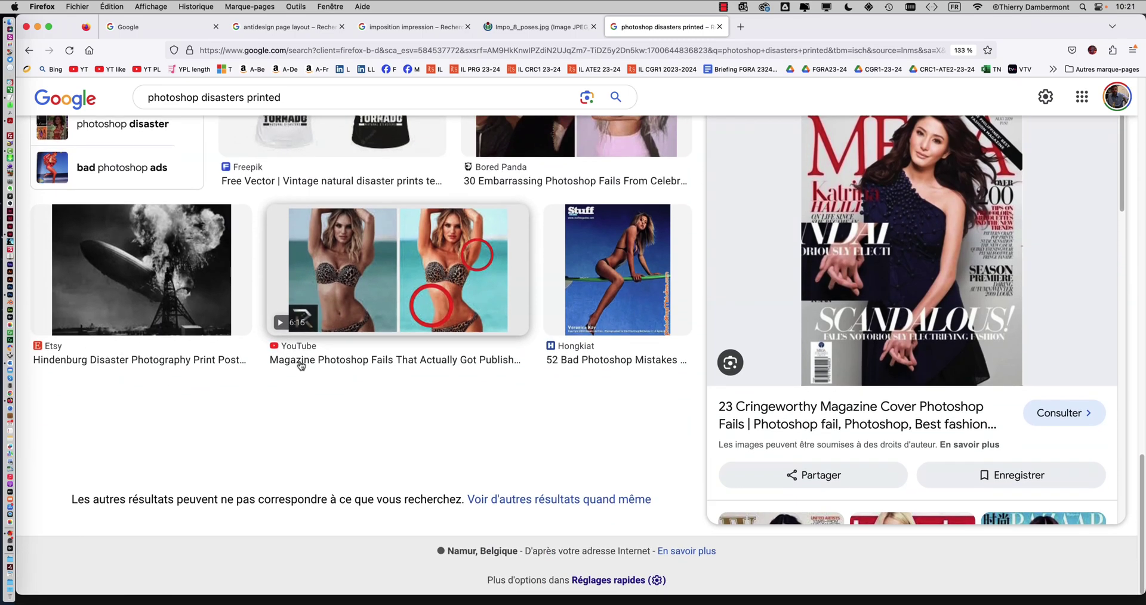
Shorten the image search to "photoshop disasters" and browse the new results.
scroll(300, 365, "up", 15)
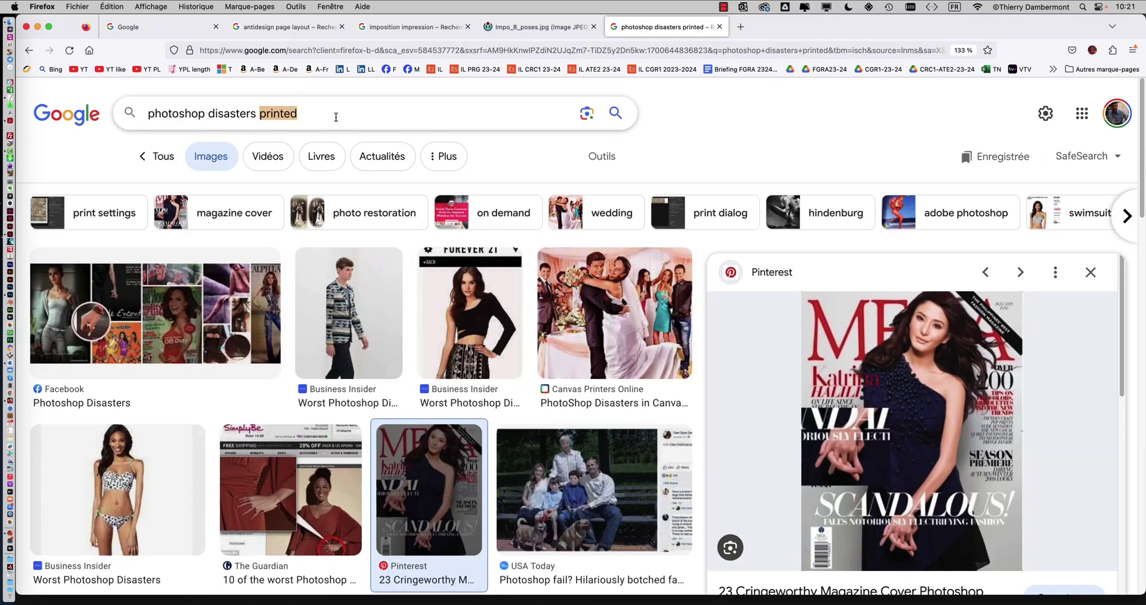
key("Return")
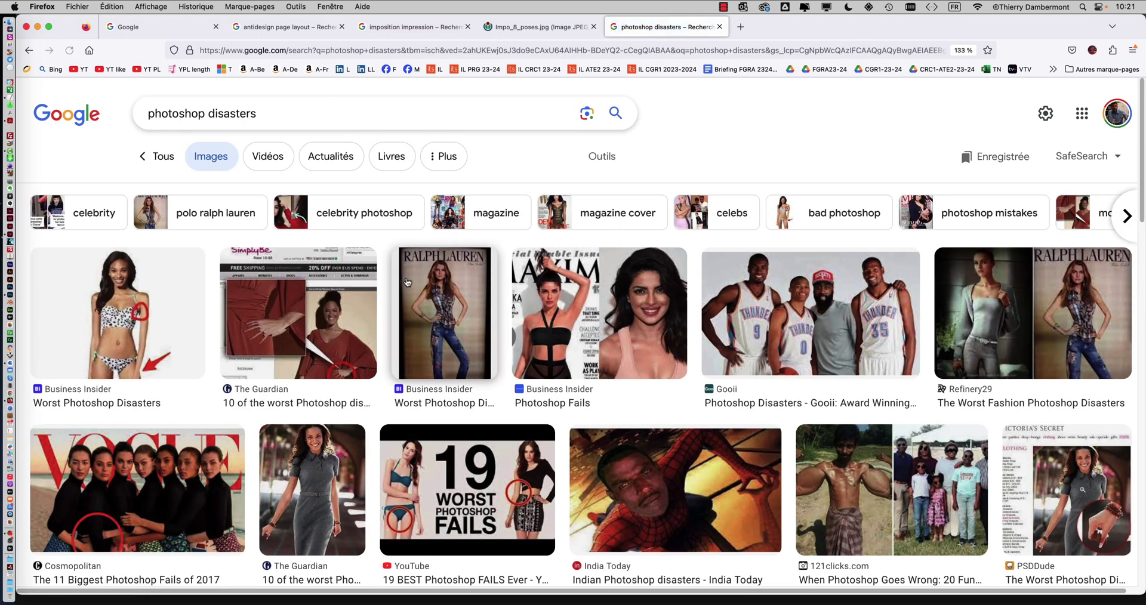
scroll(415, 289, "down", 2)
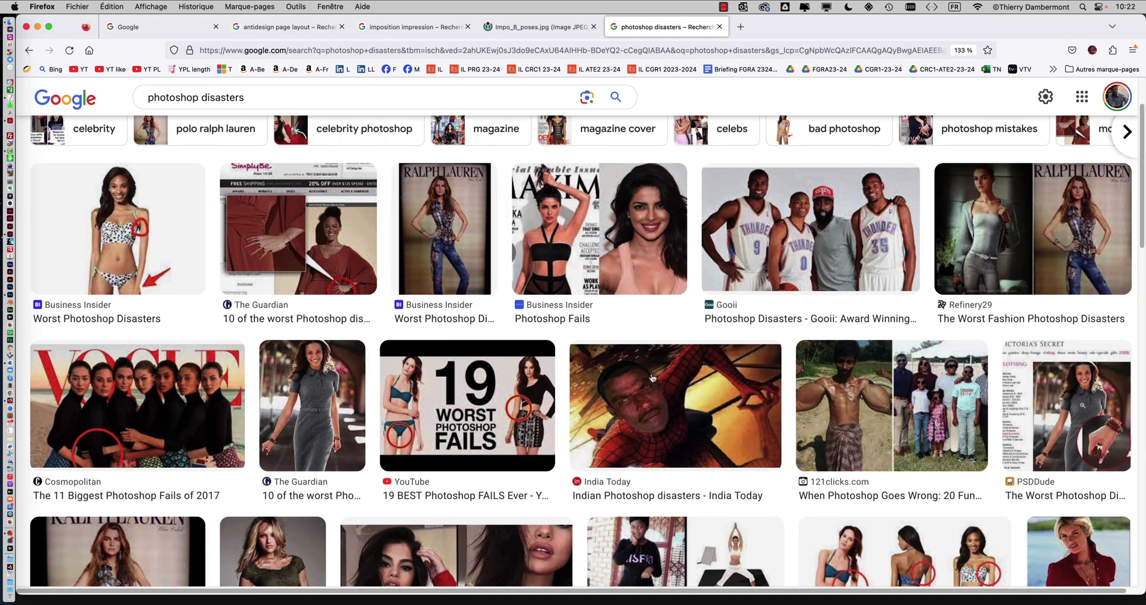
scroll(536, 380, "down", 4)
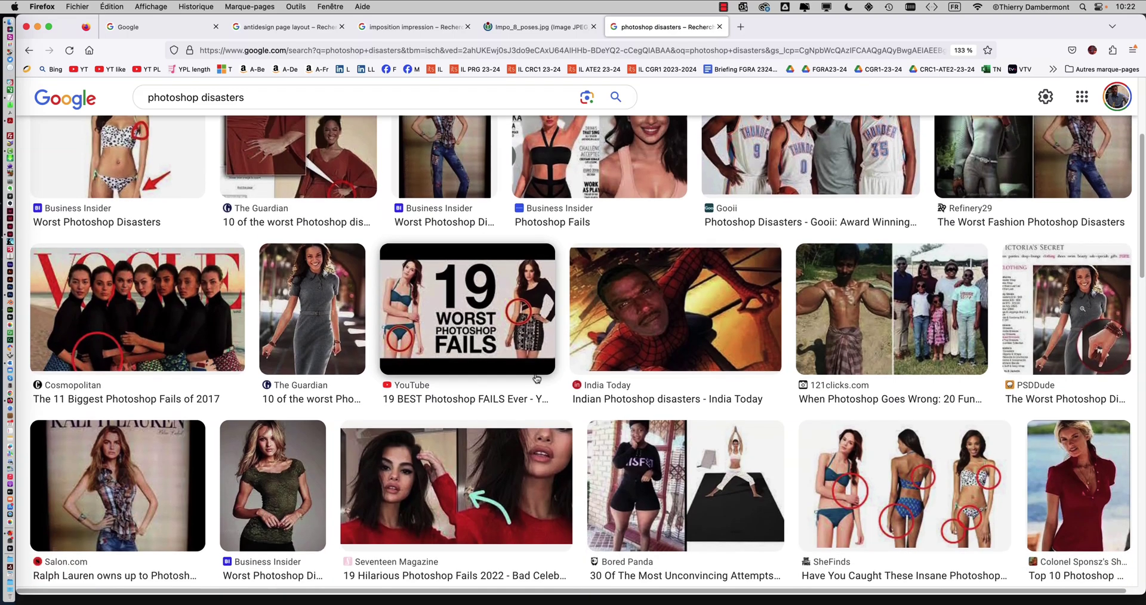
Preview the Lense.fr catalogue photo among the "photoshop disasters" images and look through the further results for more retouching mistakes.
scroll(535, 373, "down", 4)
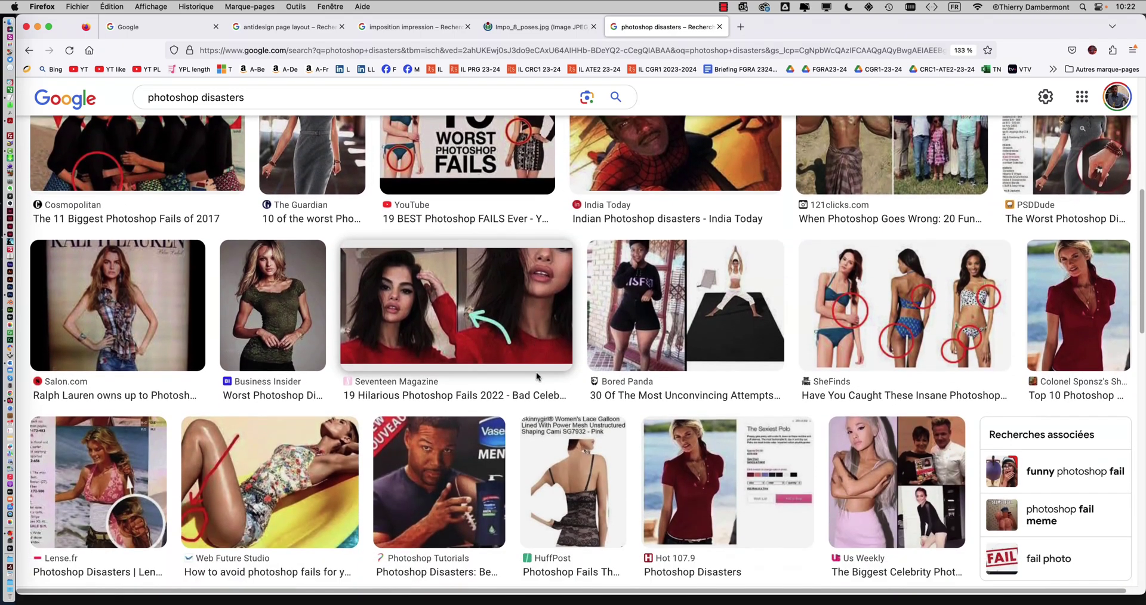
scroll(536, 372, "down", 7)
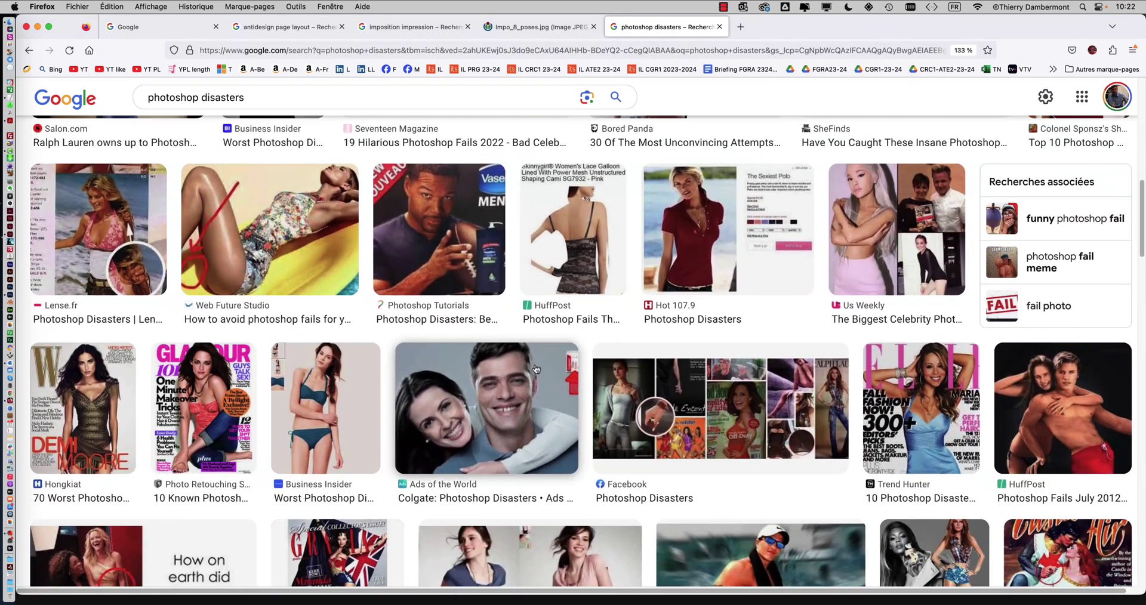
left_click(99, 230)
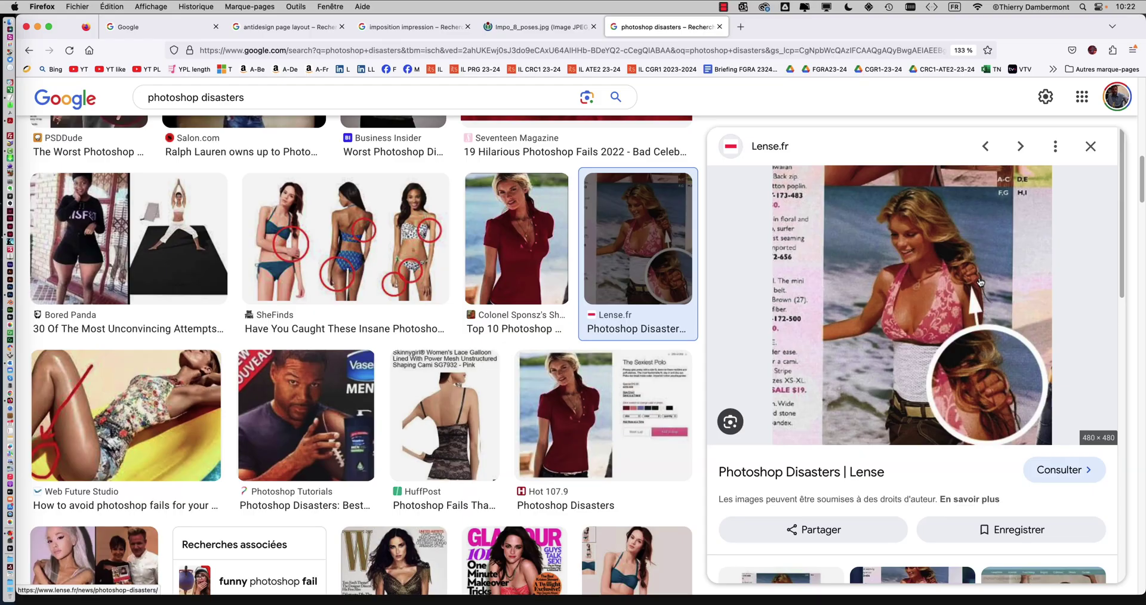
scroll(511, 360, "down", 6)
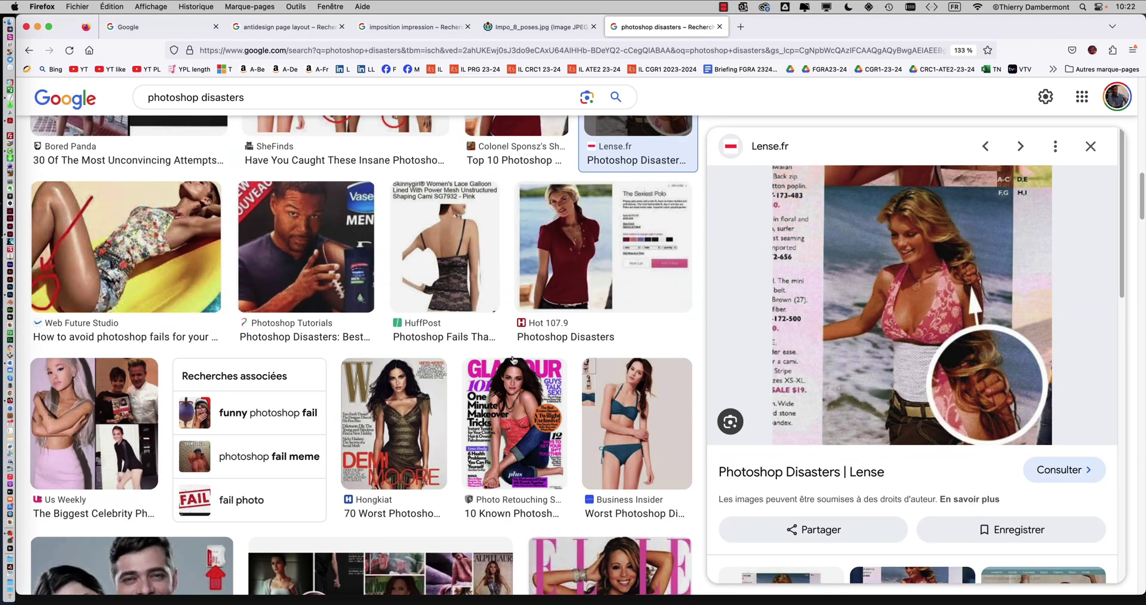
scroll(514, 361, "down", 7)
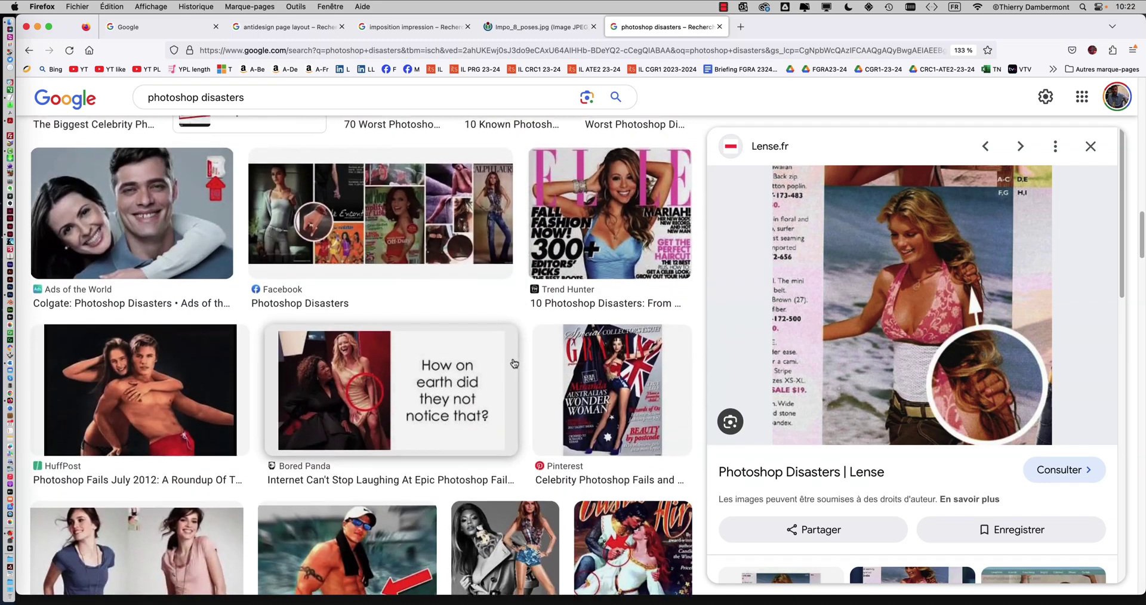
scroll(514, 363, "down", 2)
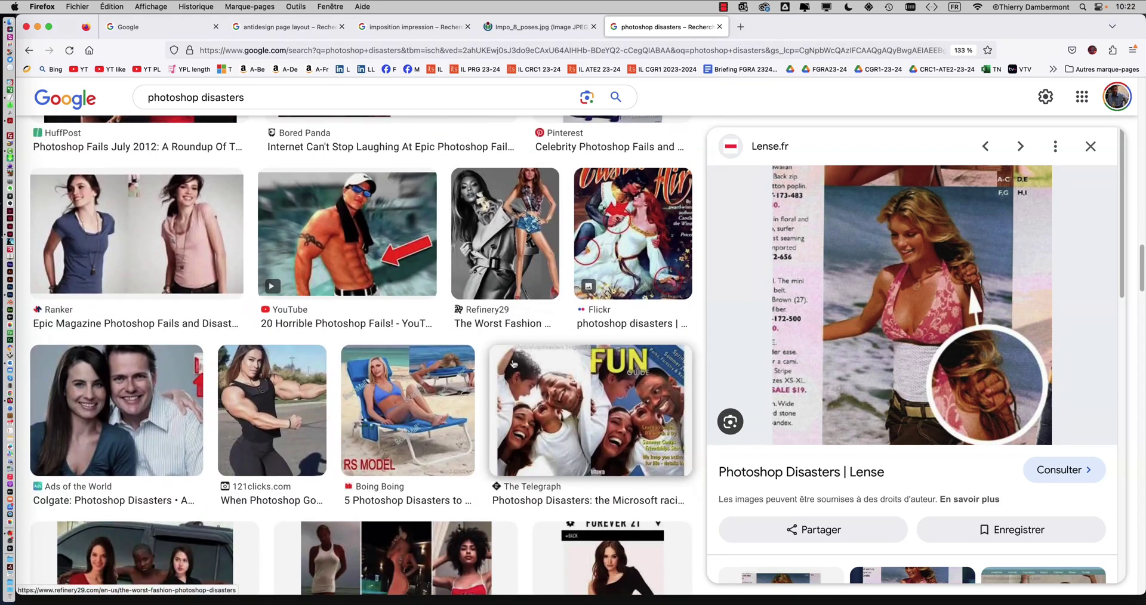
scroll(513, 363, "down", 2)
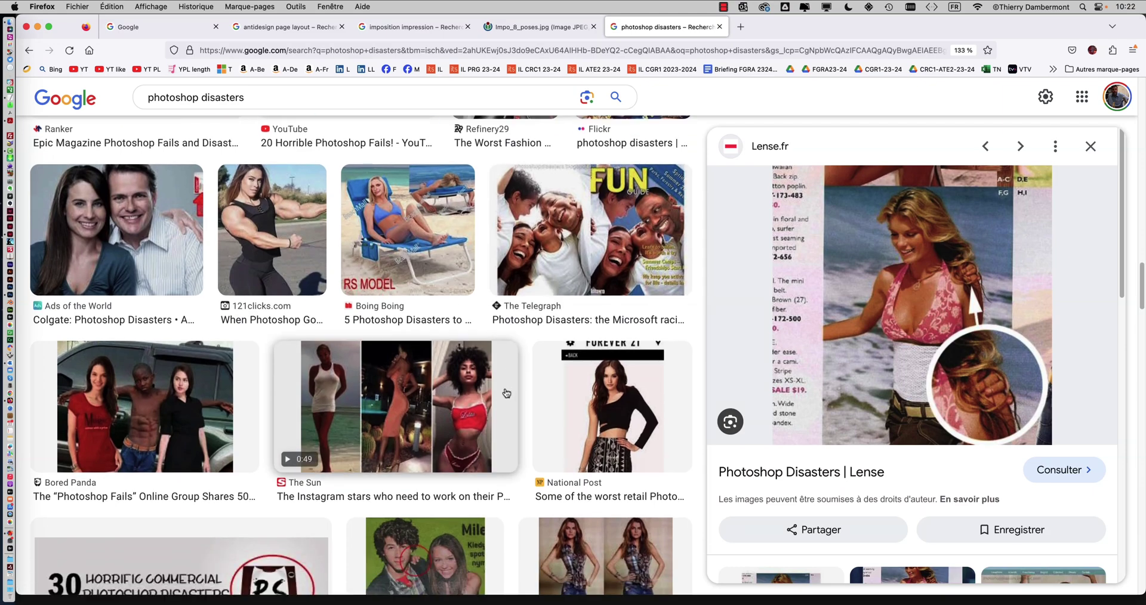
scroll(507, 394, "down", 4)
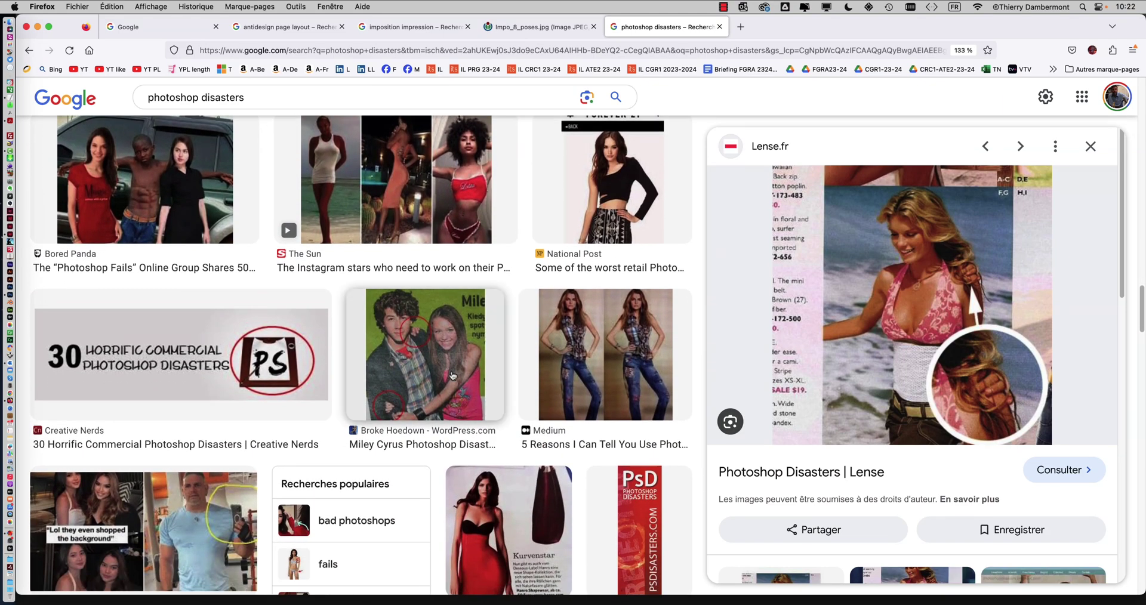
scroll(439, 358, "down", 3)
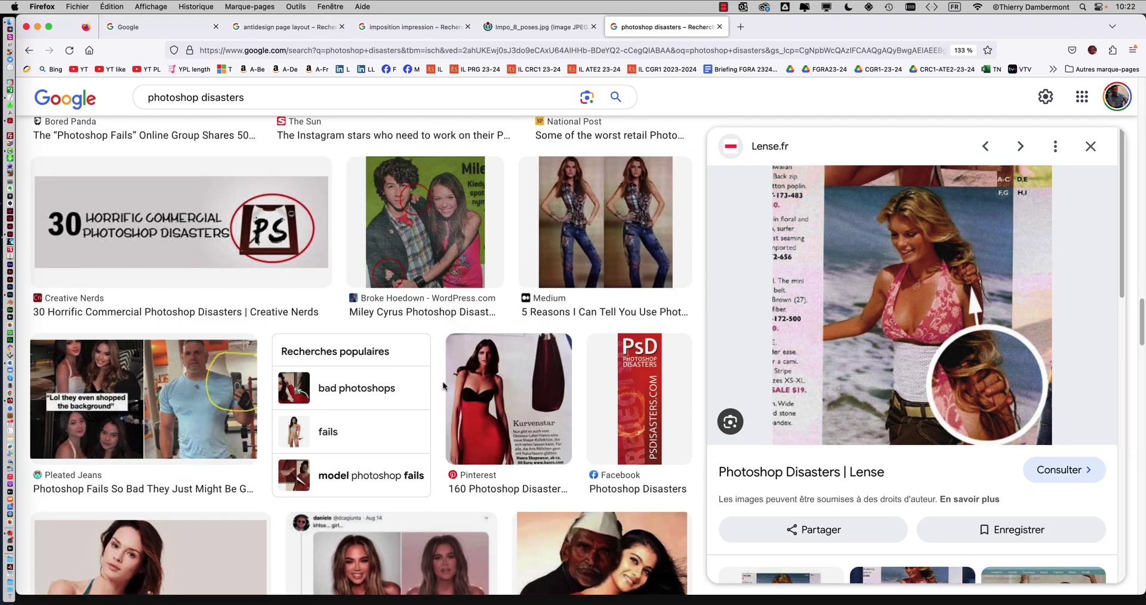
Minimize the browser window and close the forest motorcycle image in Photoshop.
left_click(37, 26)
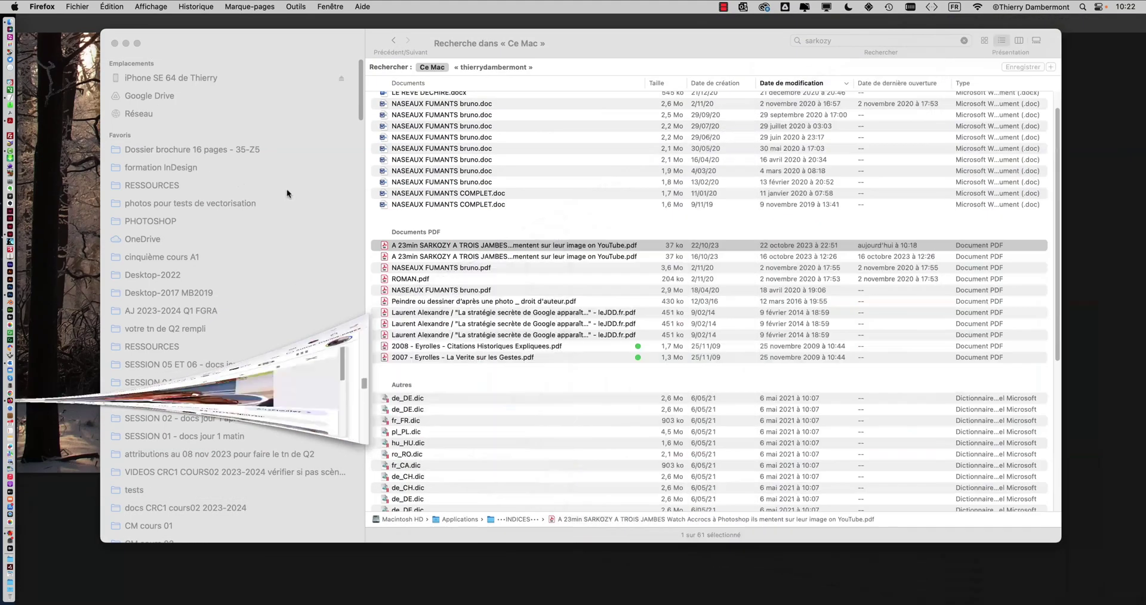
left_click(485, 563)
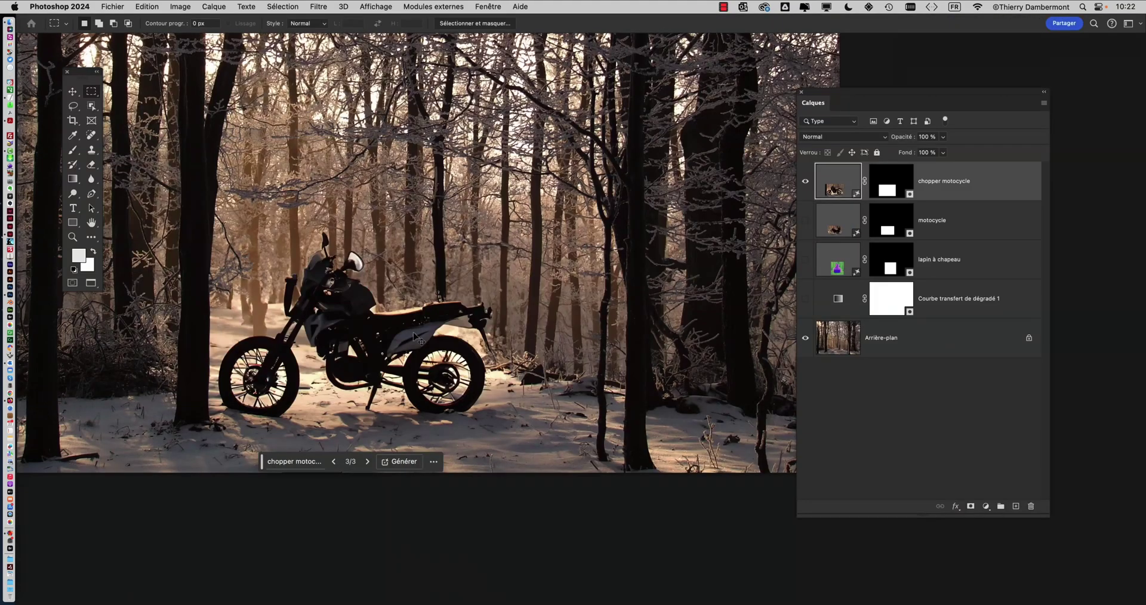
key("super+q")
left_click(554, 251)
Switch to the InDesign brochure and review its spreads from the motorcycle picture on page 6 back to pages 2-3.
key("super+Tab")
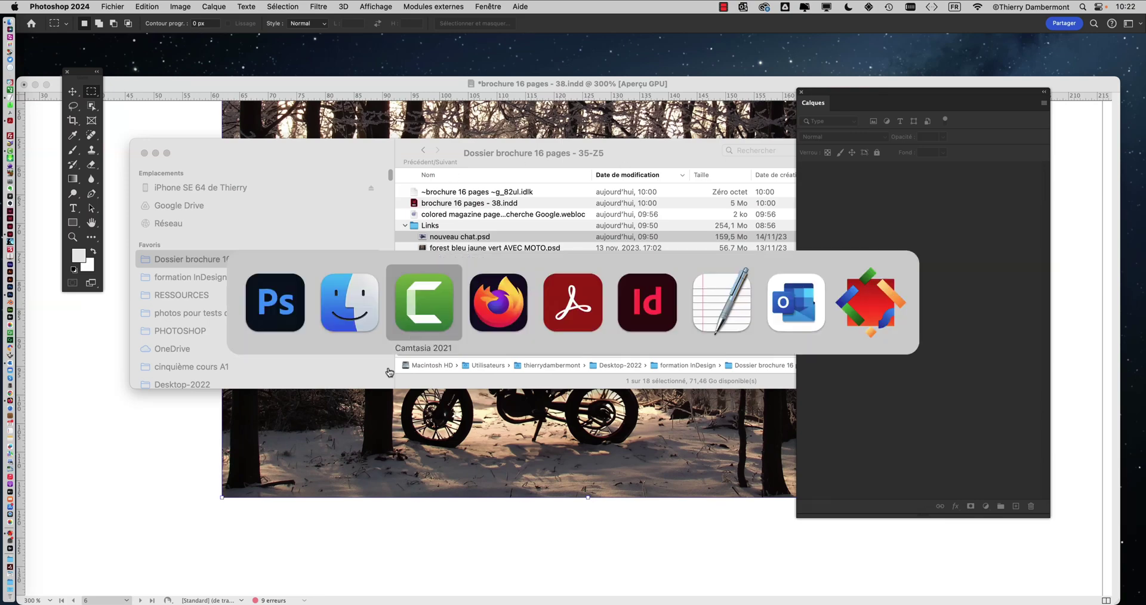
key("super+Tab")
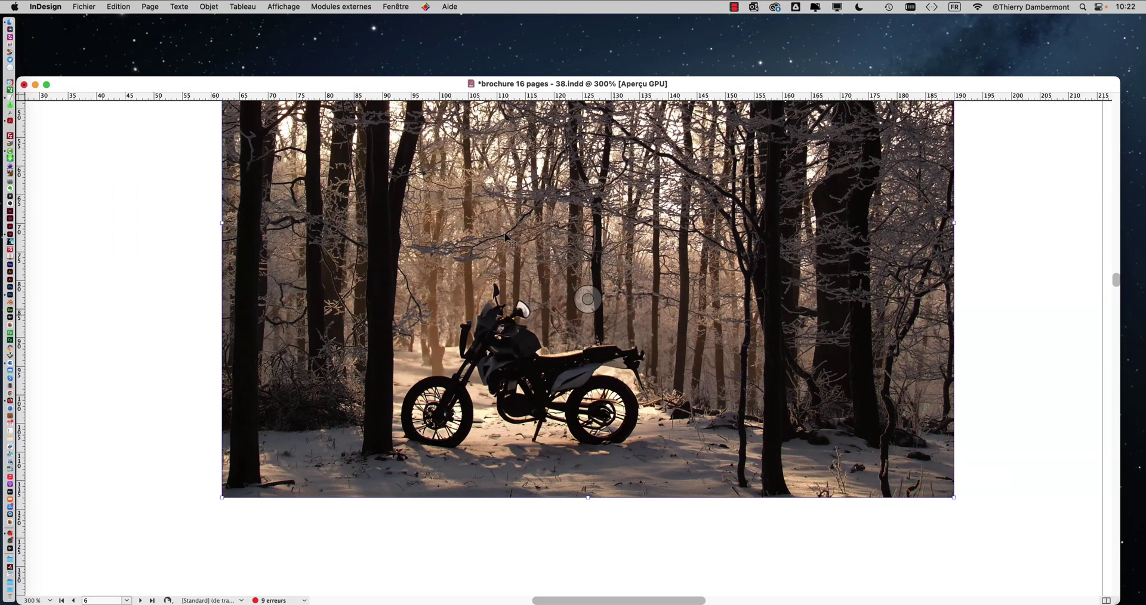
scroll(457, 272, "down", 3)
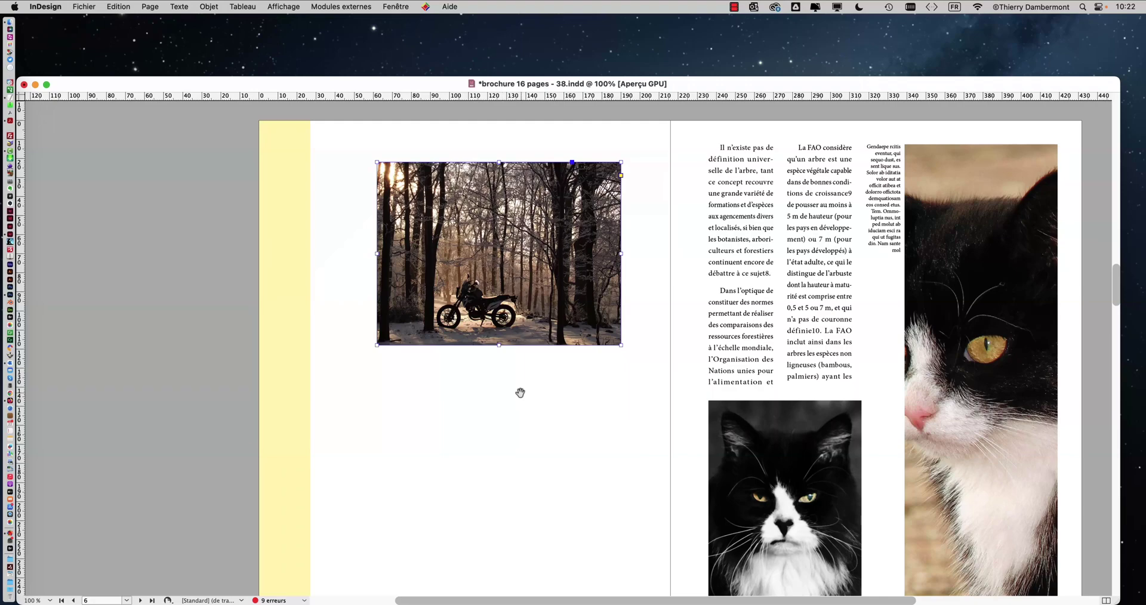
left_click_drag(520, 392, 379, 336)
scroll(384, 436, "down", 1)
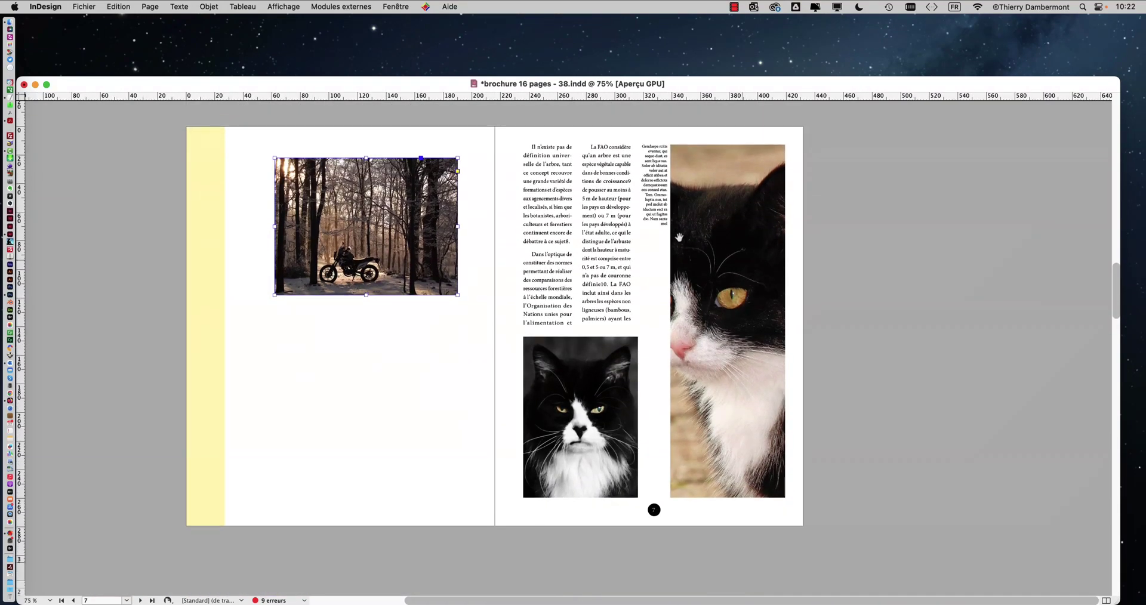
scroll(790, 264, "up", 20)
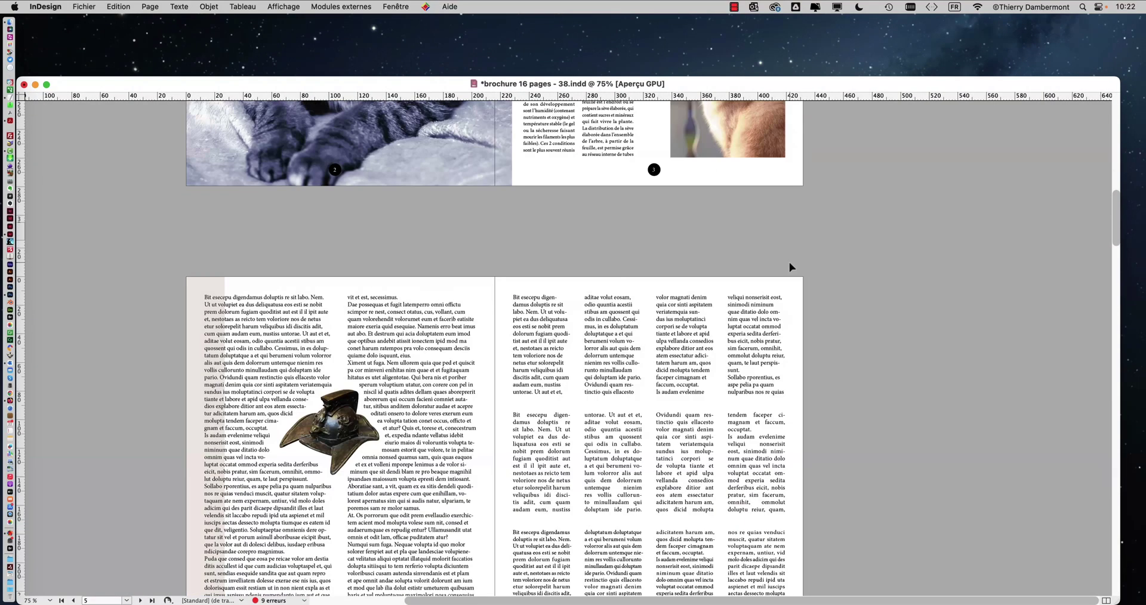
scroll(791, 269, "down", 10)
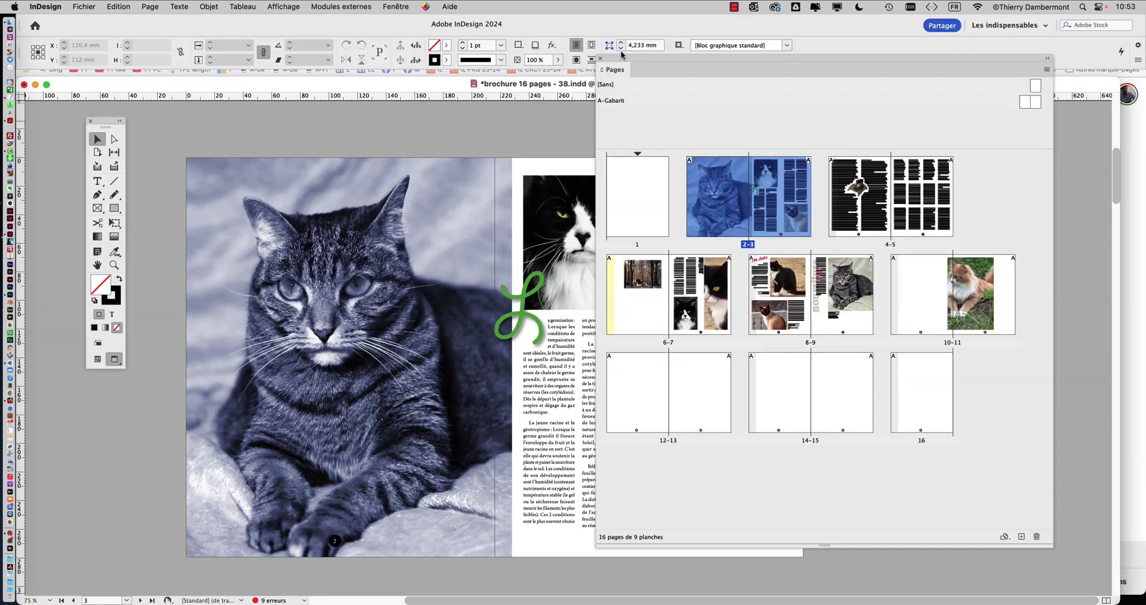
Set the document's first section to start page numbering at 49.
left_click_drag(646, 57, 672, 48)
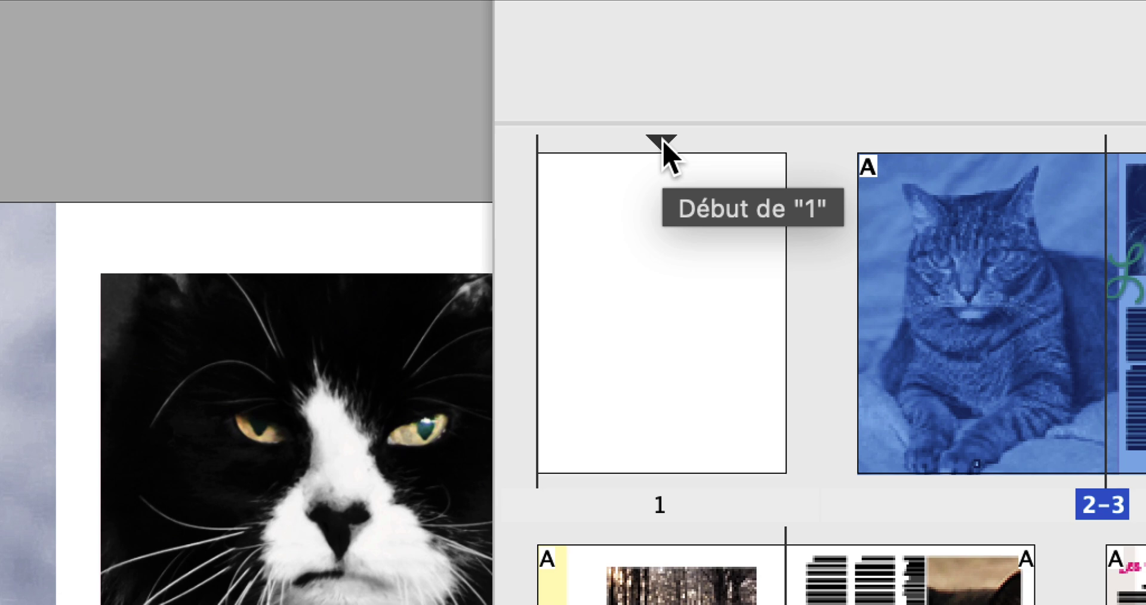
double_click(663, 143)
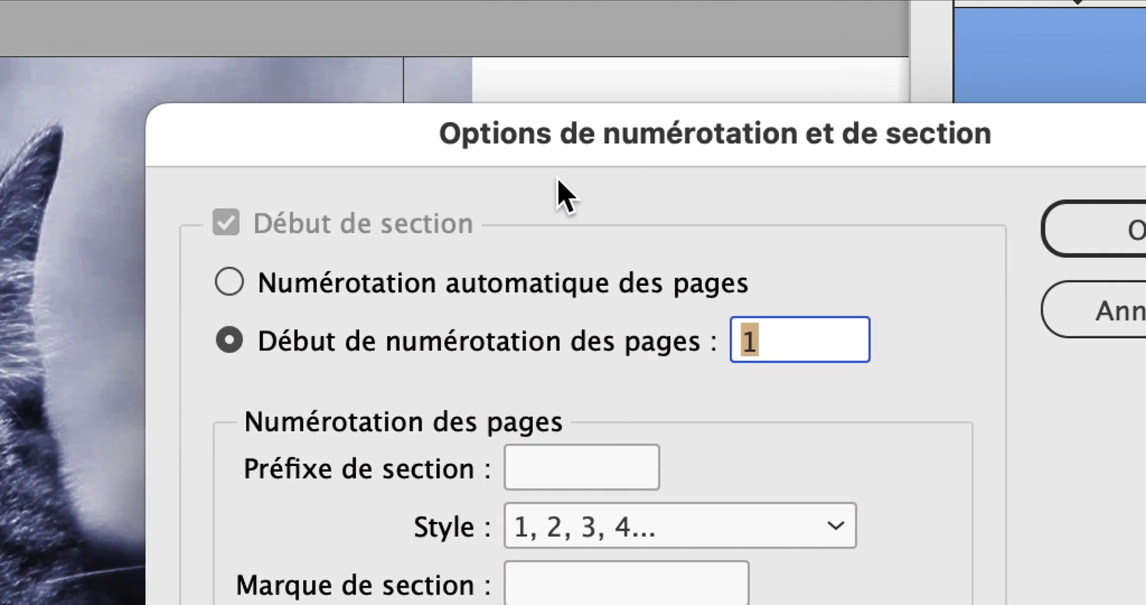
type("49")
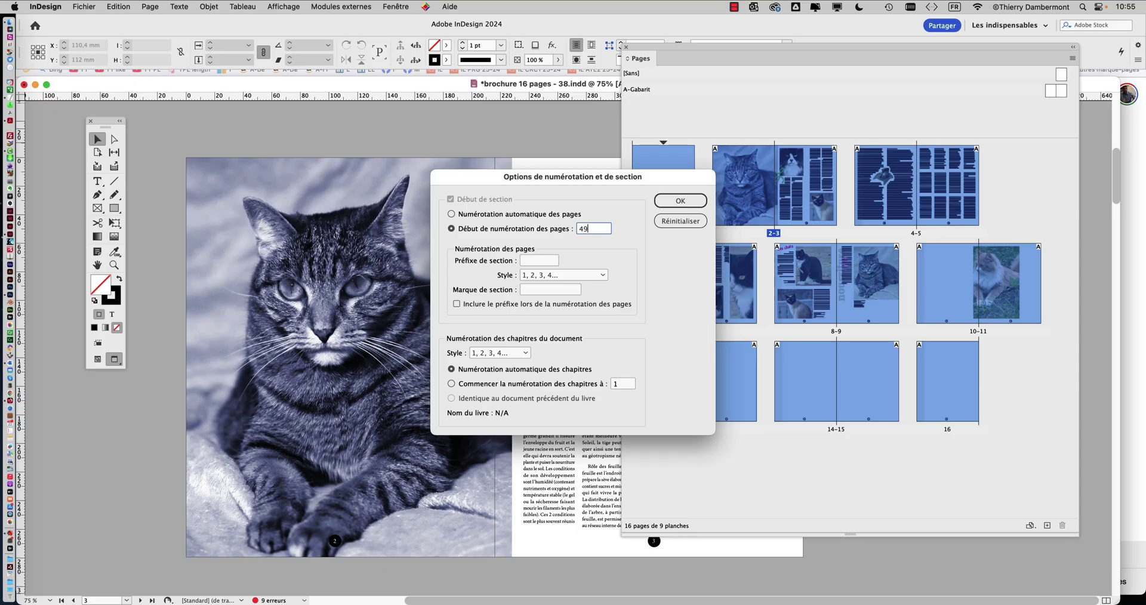
left_click(1098, 230)
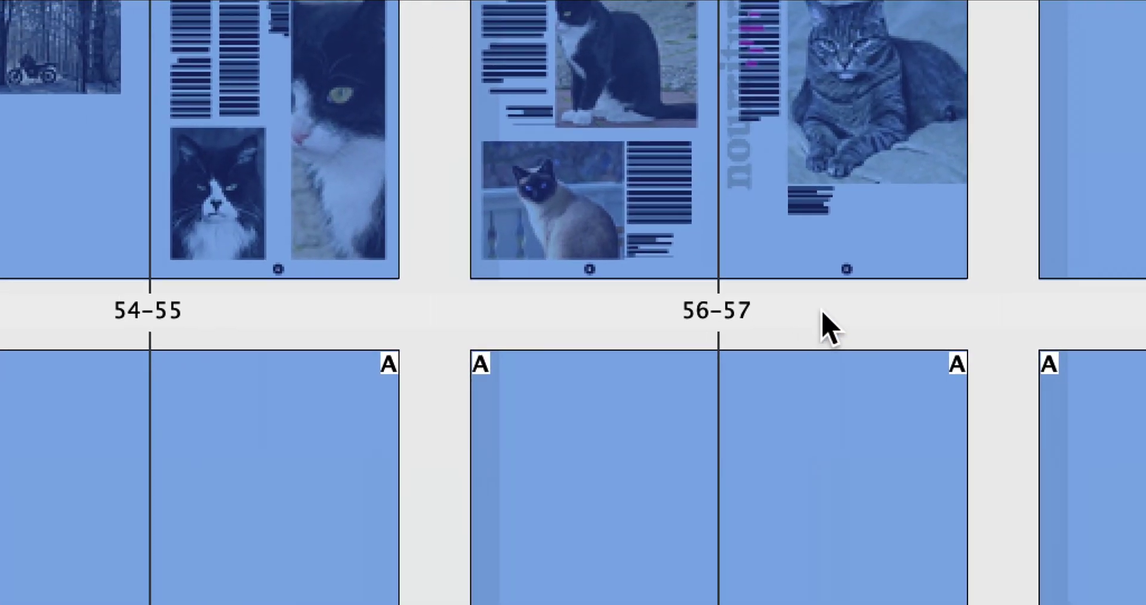
Check the automatic folios in the black circles on pages 51, 61 and 55 at close range.
left_click_drag(830, 327, 863, 251)
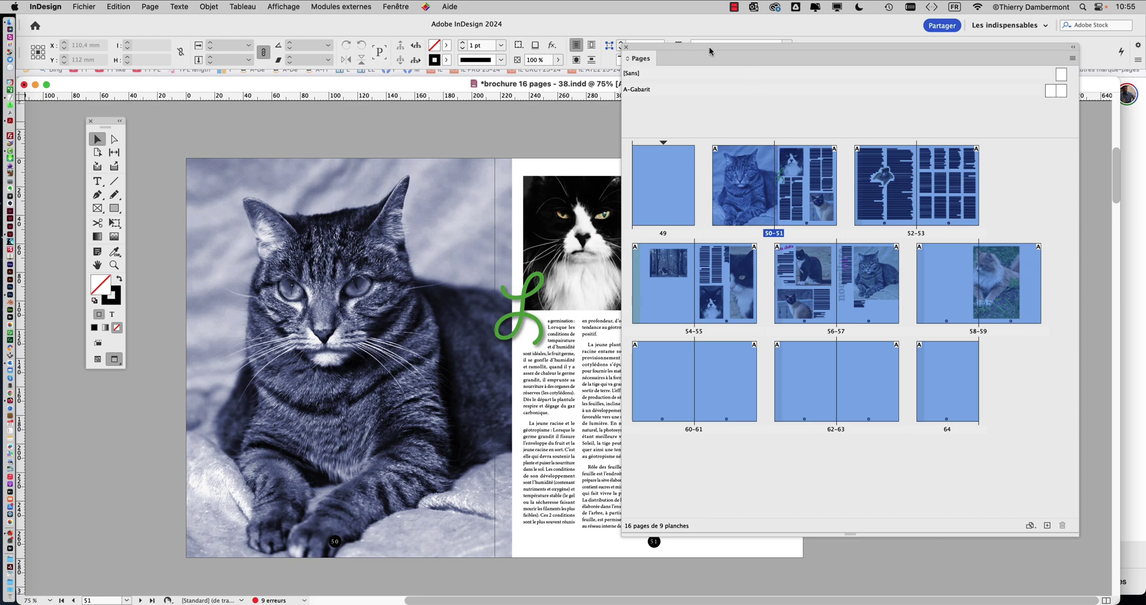
left_click_drag(709, 46, 879, 55)
scroll(666, 560, "up", 2)
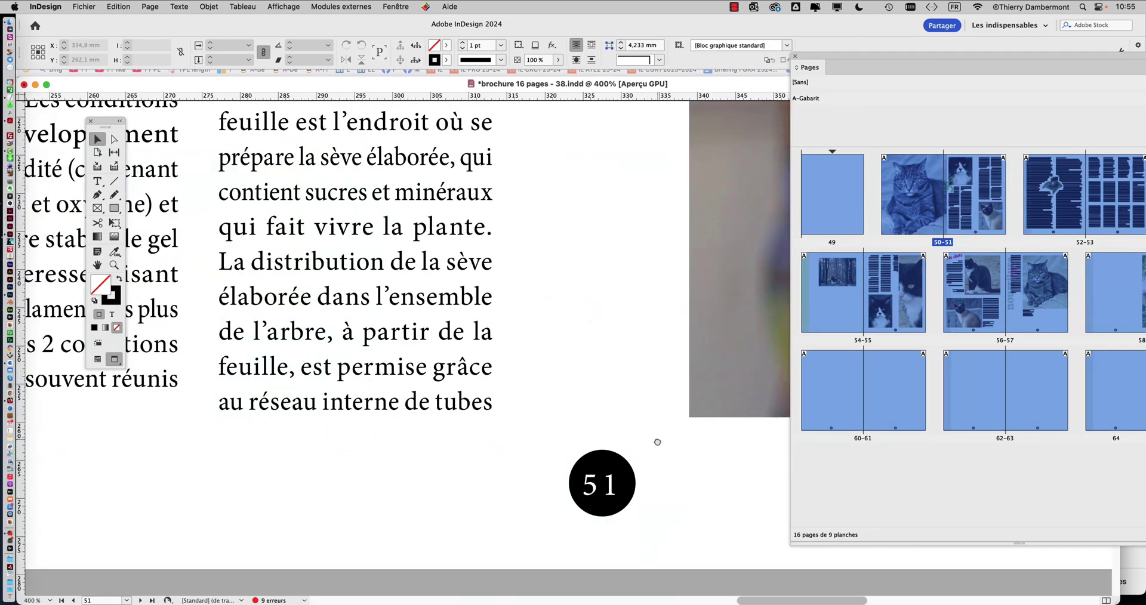
scroll(658, 439, "down", 5)
scroll(657, 439, "right", 4)
double_click(893, 394)
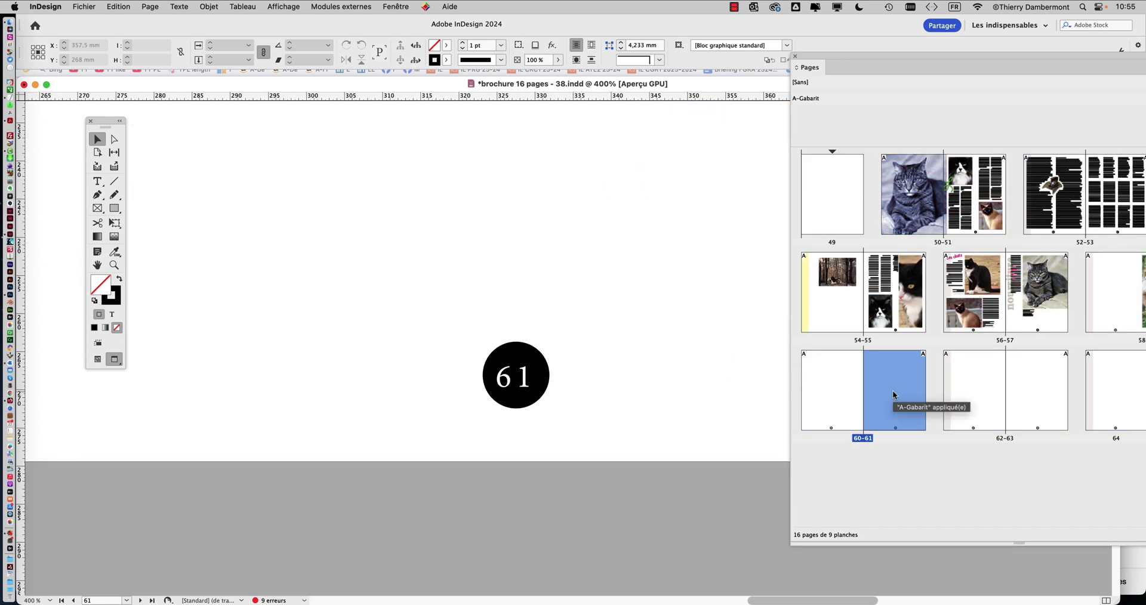
double_click(885, 289)
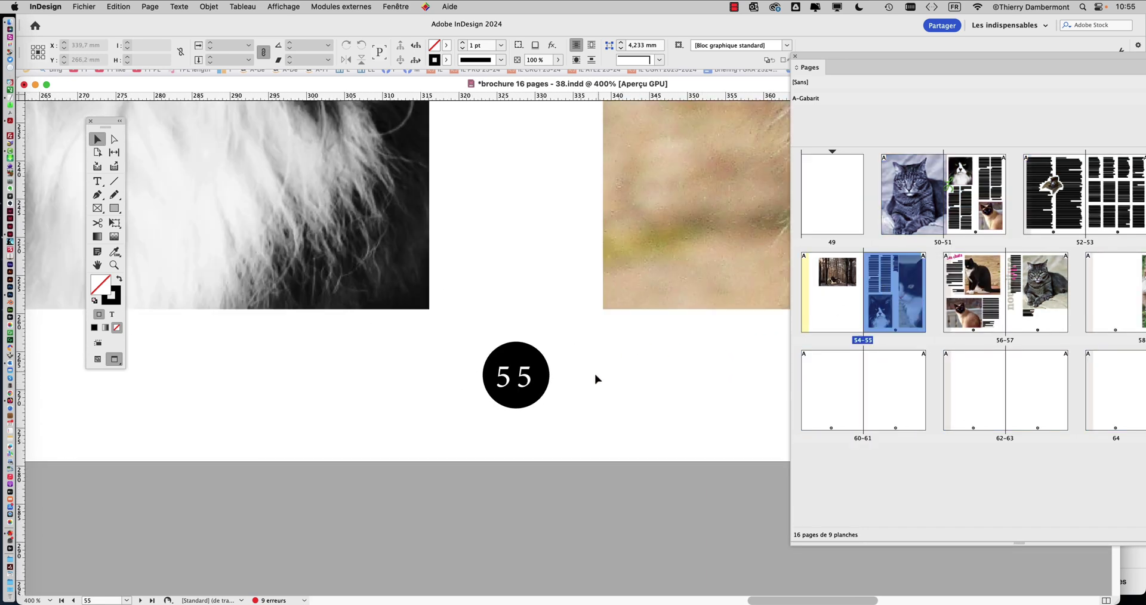
Look over the whole 54-55 spread, including its motorcycle picture, text columns and cat photos.
scroll(595, 380, "down", 5)
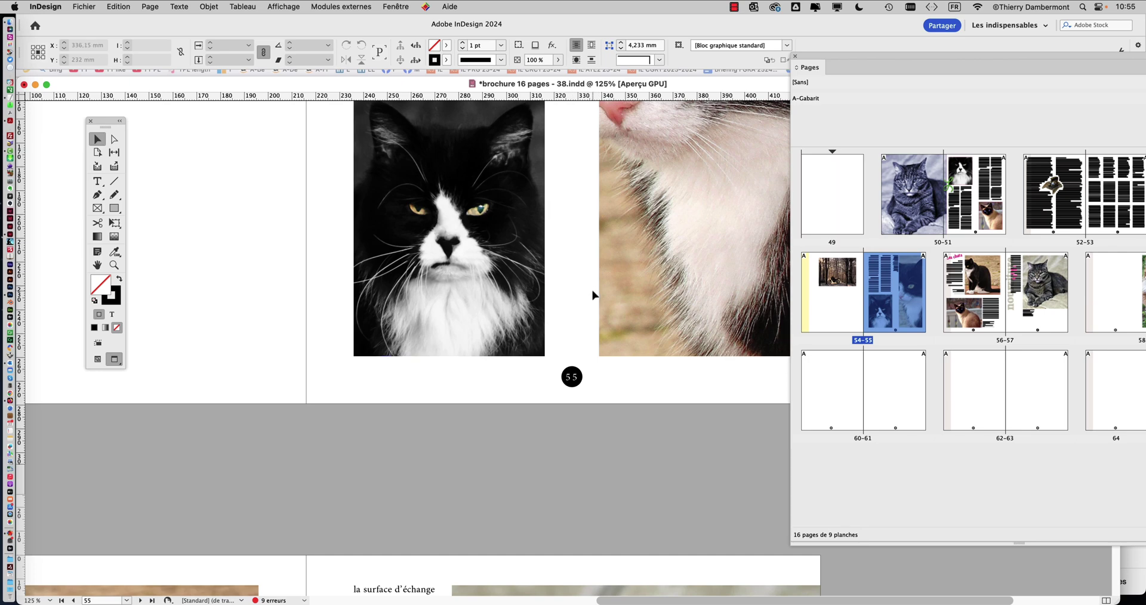
scroll(593, 299, "down", 2)
scroll(525, 274, "up", 2)
scroll(525, 274, "left", 1)
scroll(516, 350, "up", 2)
scroll(515, 350, "left", 2)
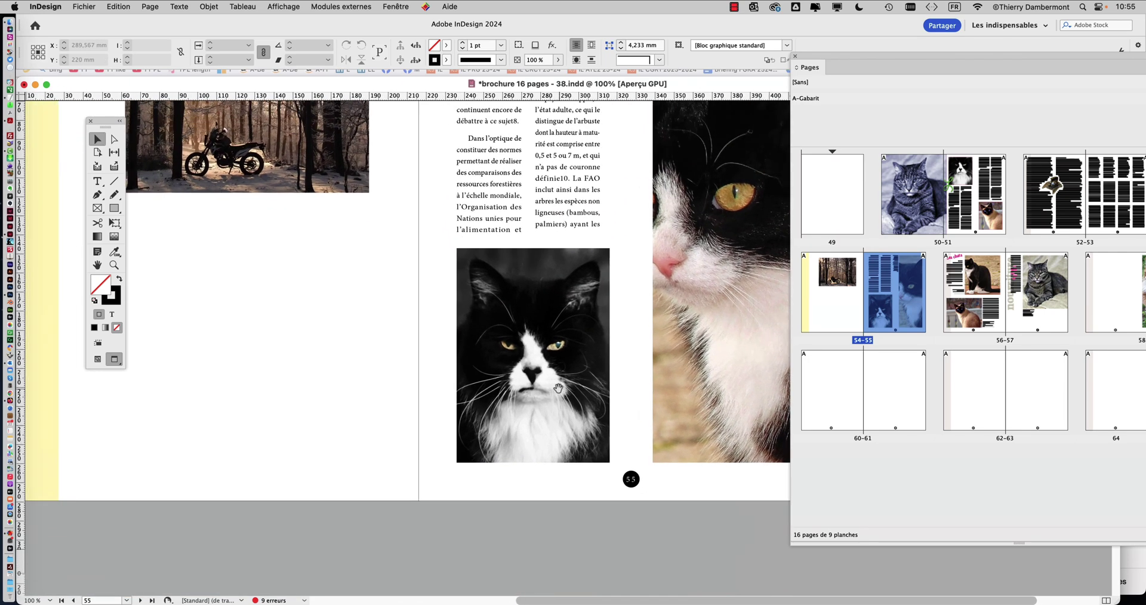
scroll(506, 365, "down", 3)
scroll(481, 322, "down", 1)
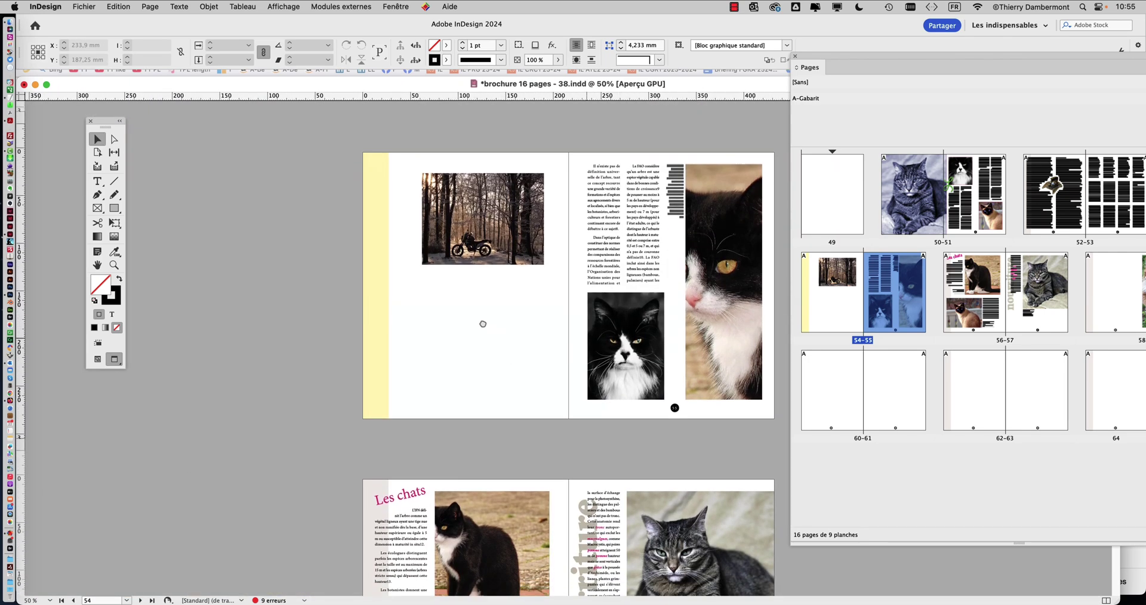
scroll(627, 312, "up", 2)
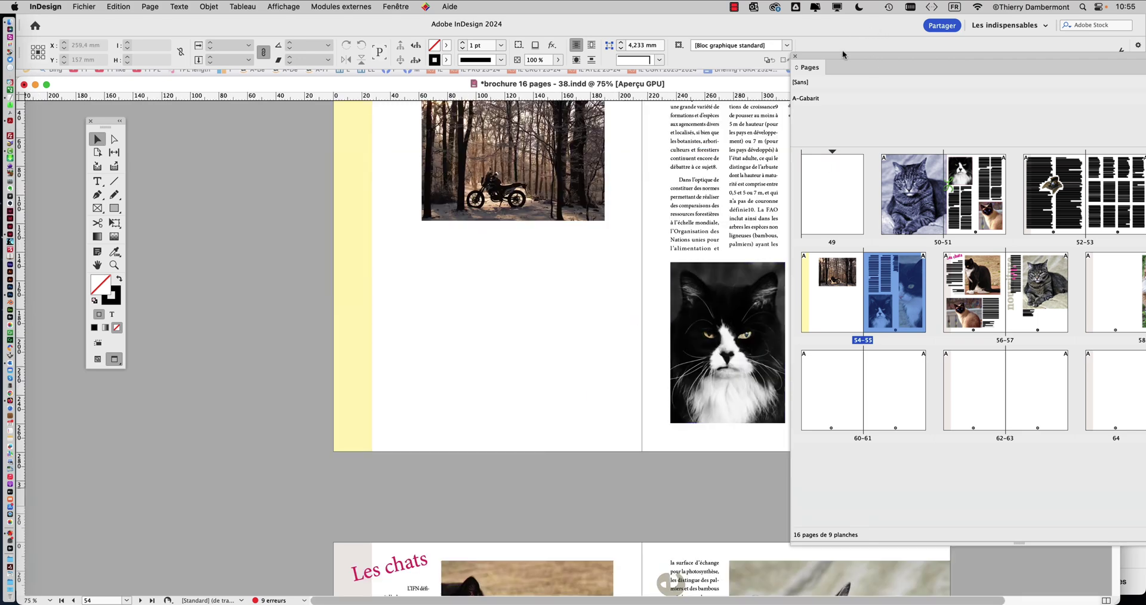
Change the first section's starting page number to 48 in the numbering and section options.
left_click_drag(845, 57, 739, 124)
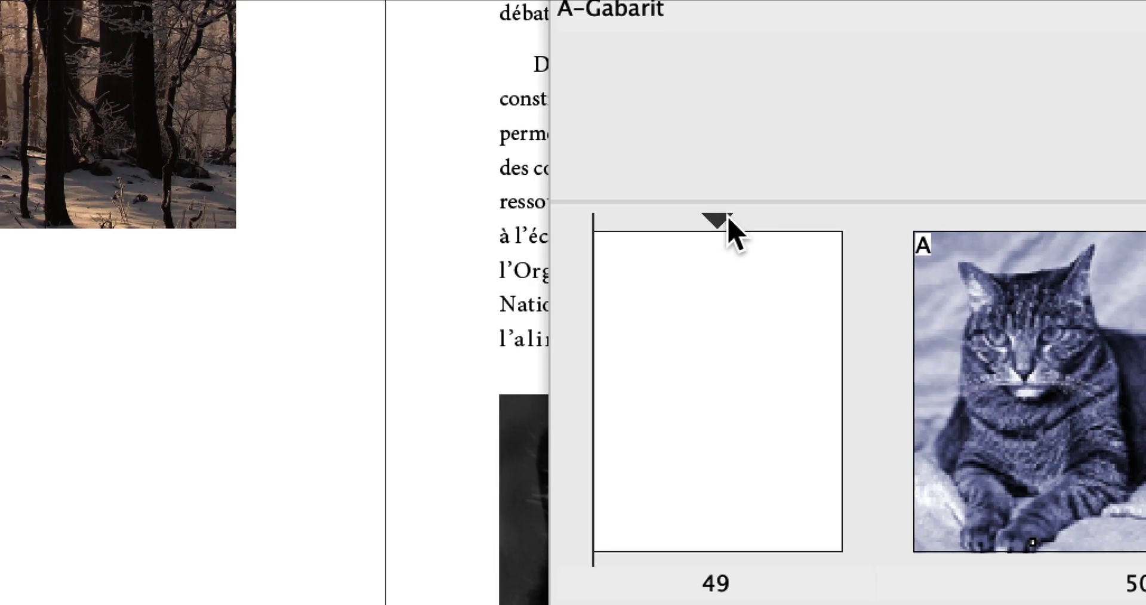
left_click(725, 222)
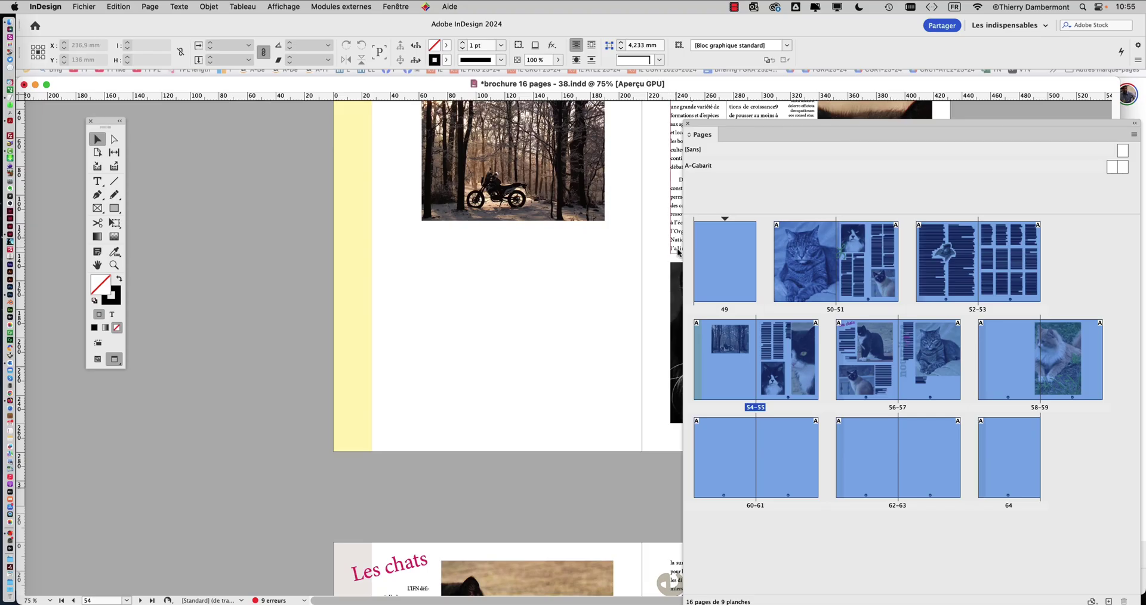
left_click(738, 231)
double_click(725, 219)
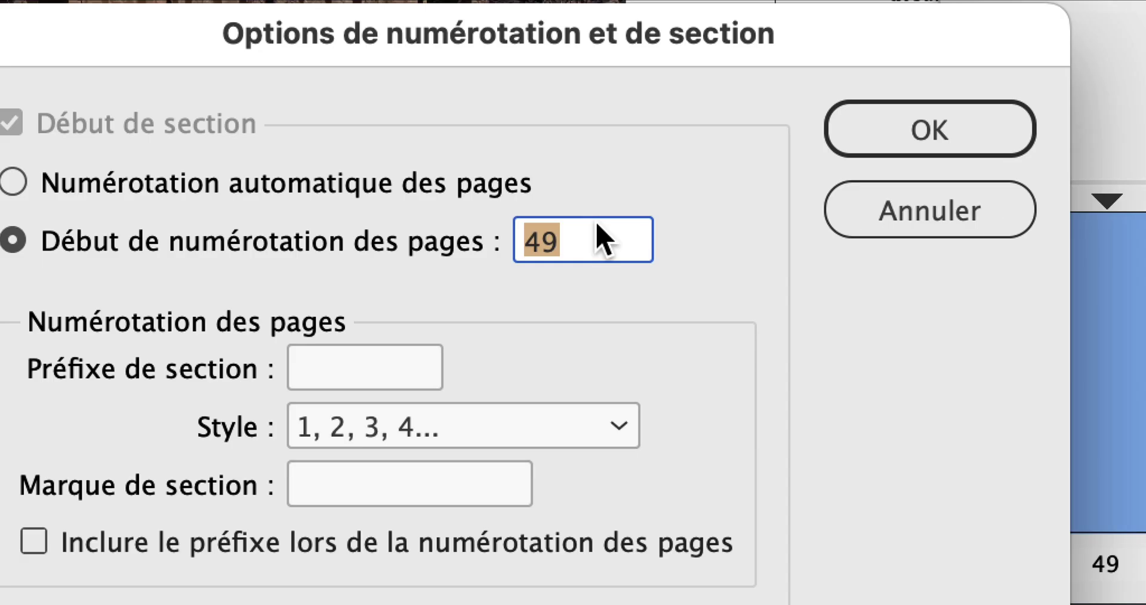
type("48")
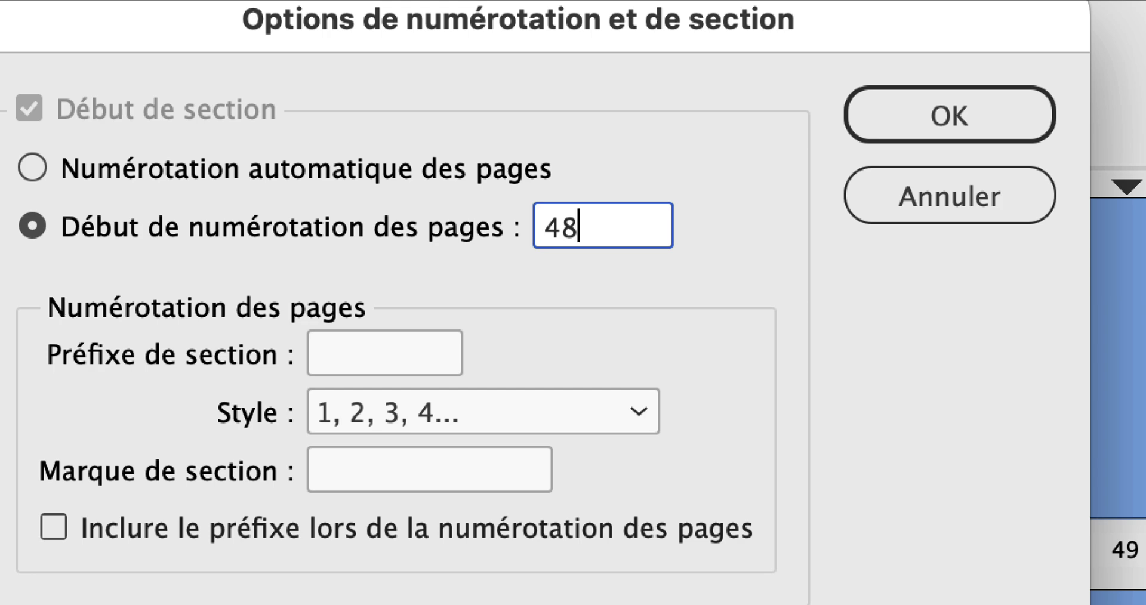
key("alt")
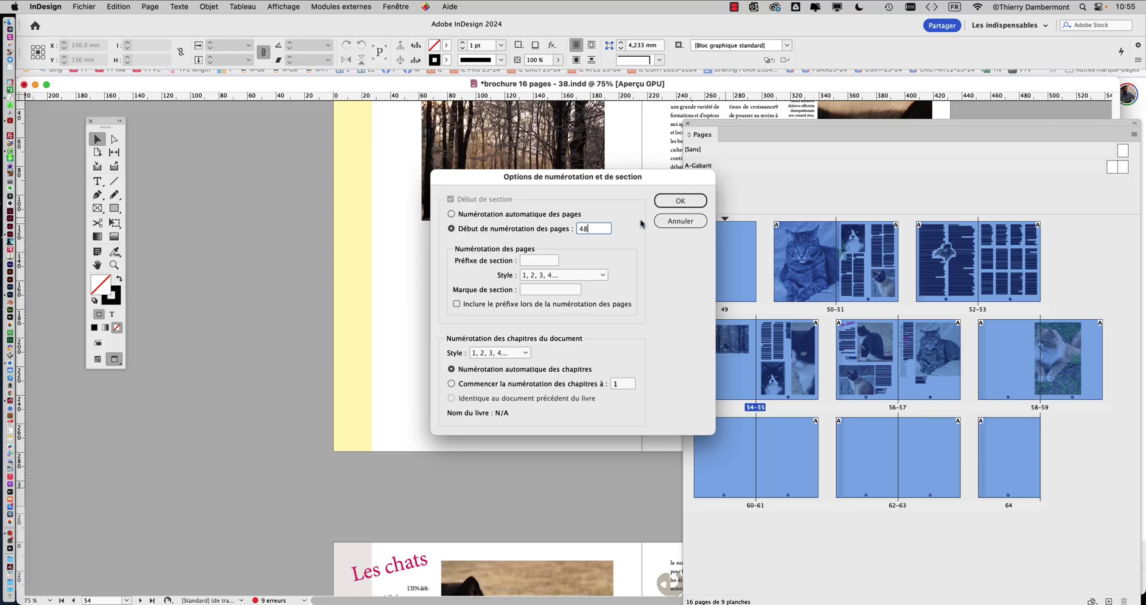
key("Return")
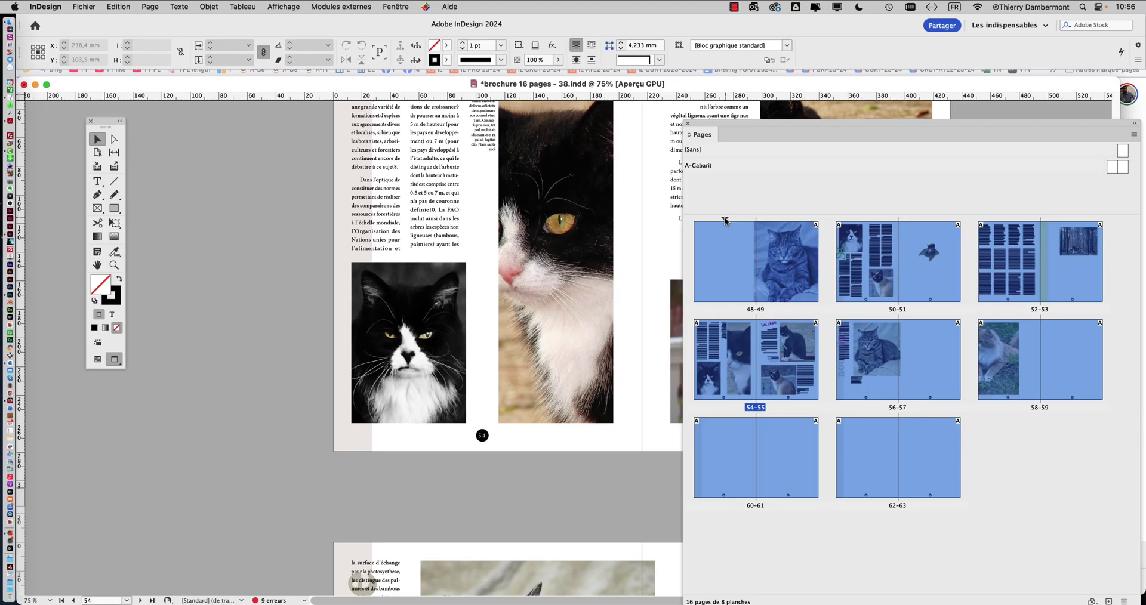
Restore the first section's starting page number to 49 and move the page overview to uncover its full extent.
double_click(724, 219)
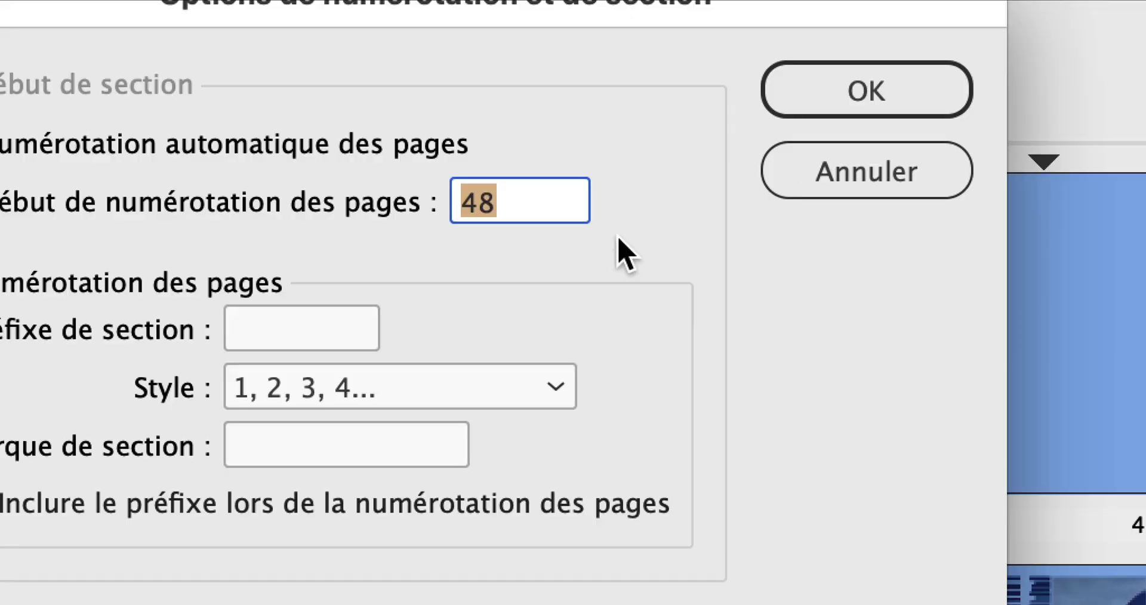
type("49")
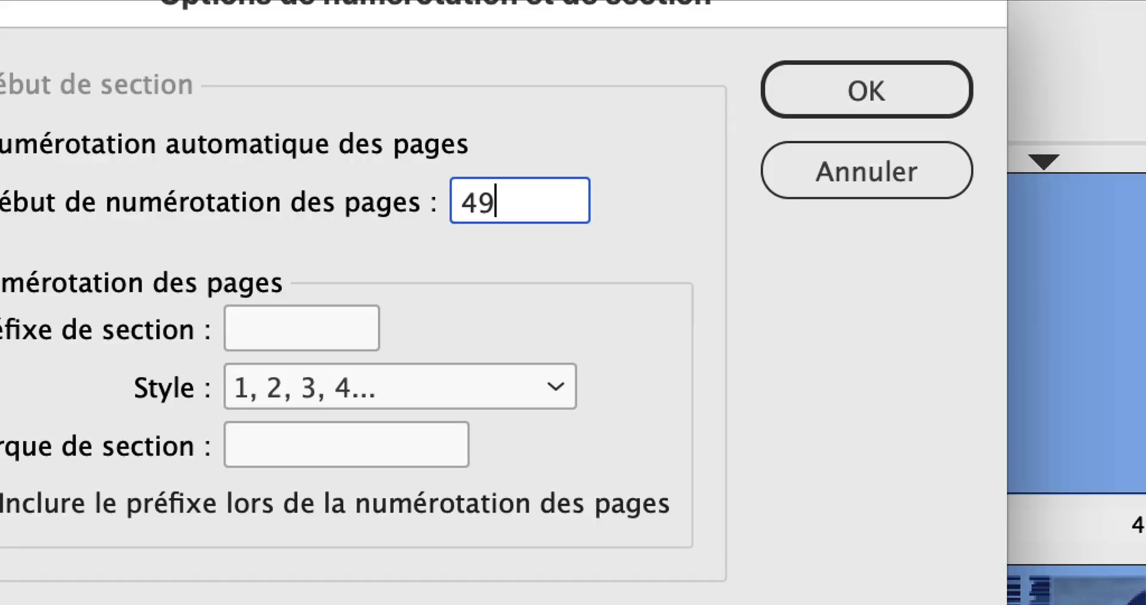
key("alt")
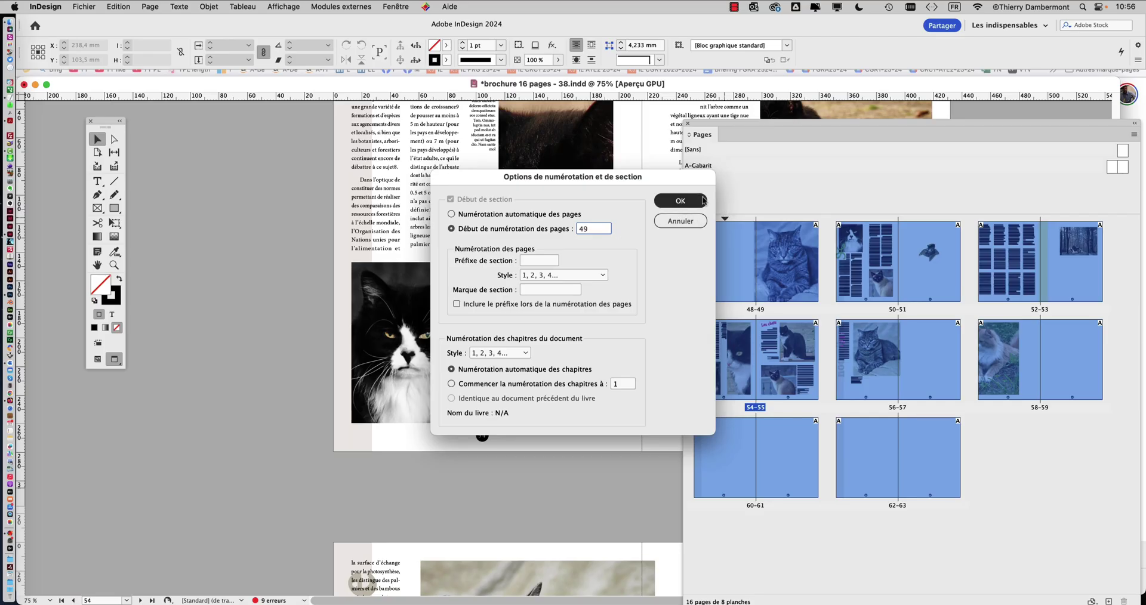
left_click(704, 201)
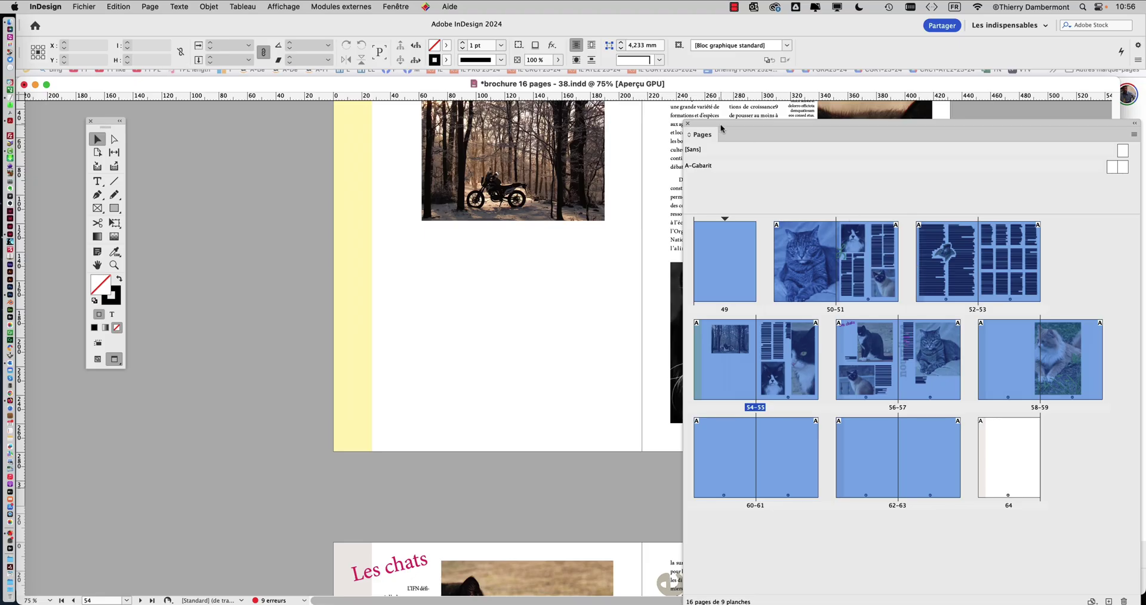
left_click_drag(720, 124, 659, 100)
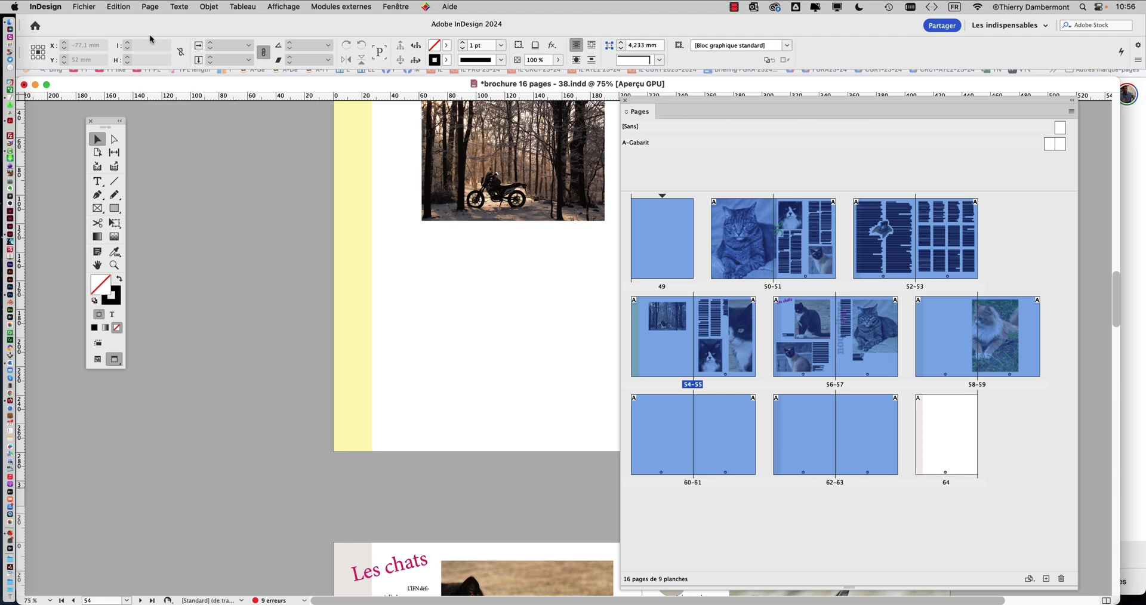
Save the document under the new name "brochure 16 pages - 39.indd" in the same brochure folder.
left_click(85, 7)
left_click(123, 107)
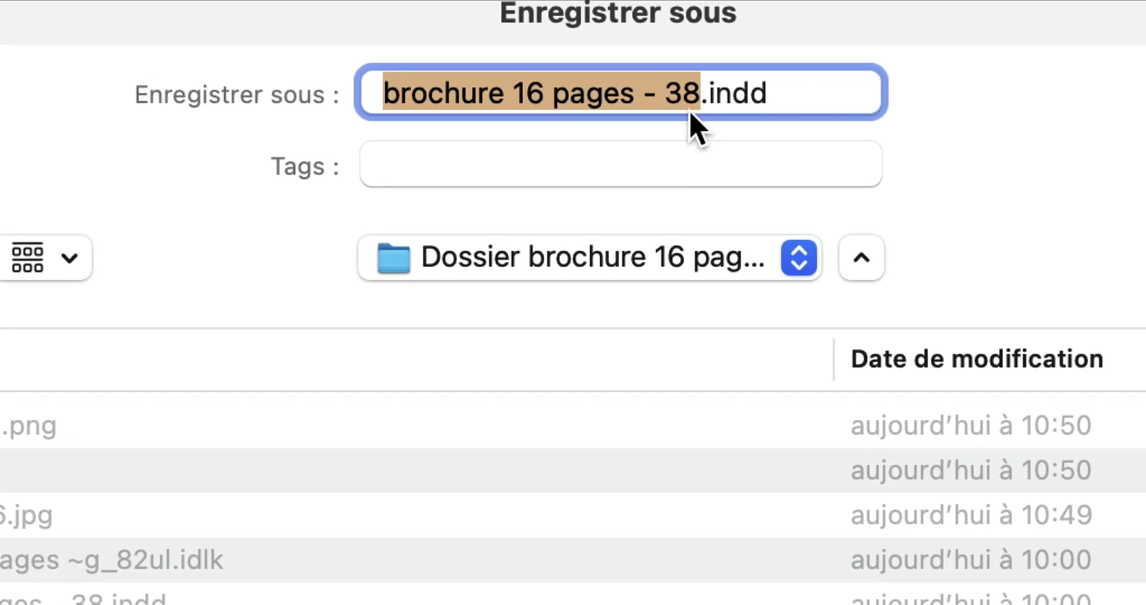
key("Right")
key("BackSpace")
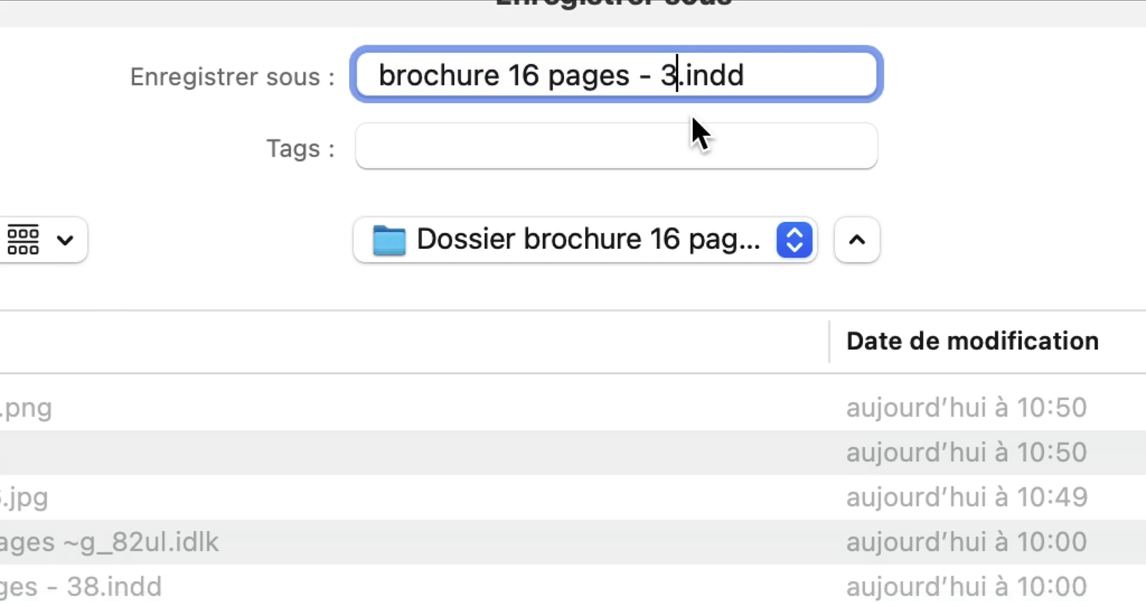
type("9")
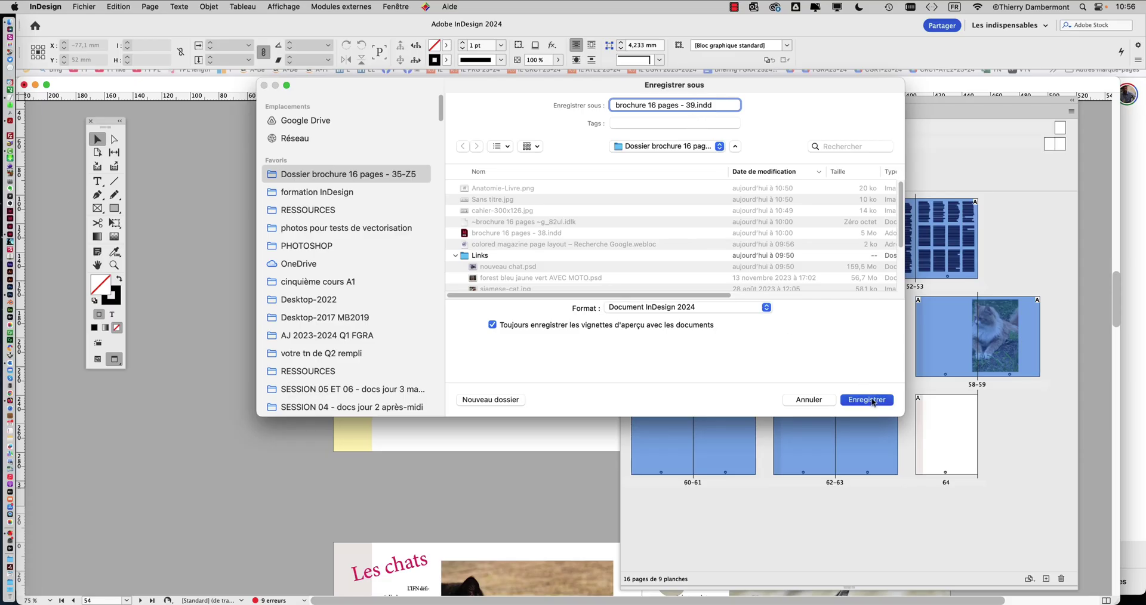
left_click(872, 400)
Consult the recto-verso imposition diagram Impo_8_poses.jpg in Firefox and return to InDesign.
key("super+Tab")
key("ctrl+Tab")
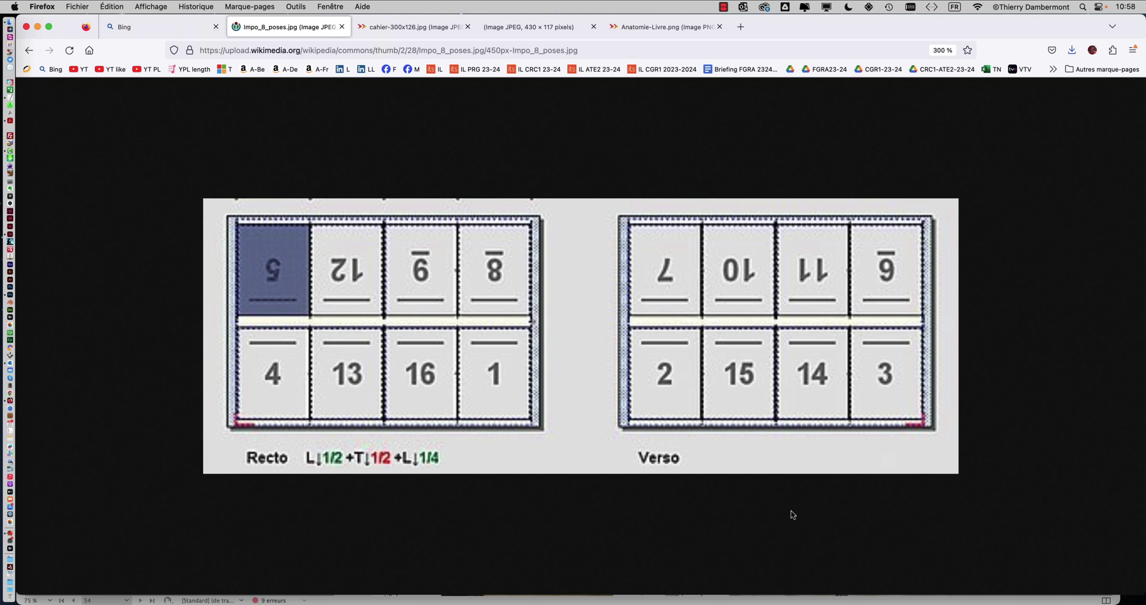
key("super+Tab")
left_click(443, 316)
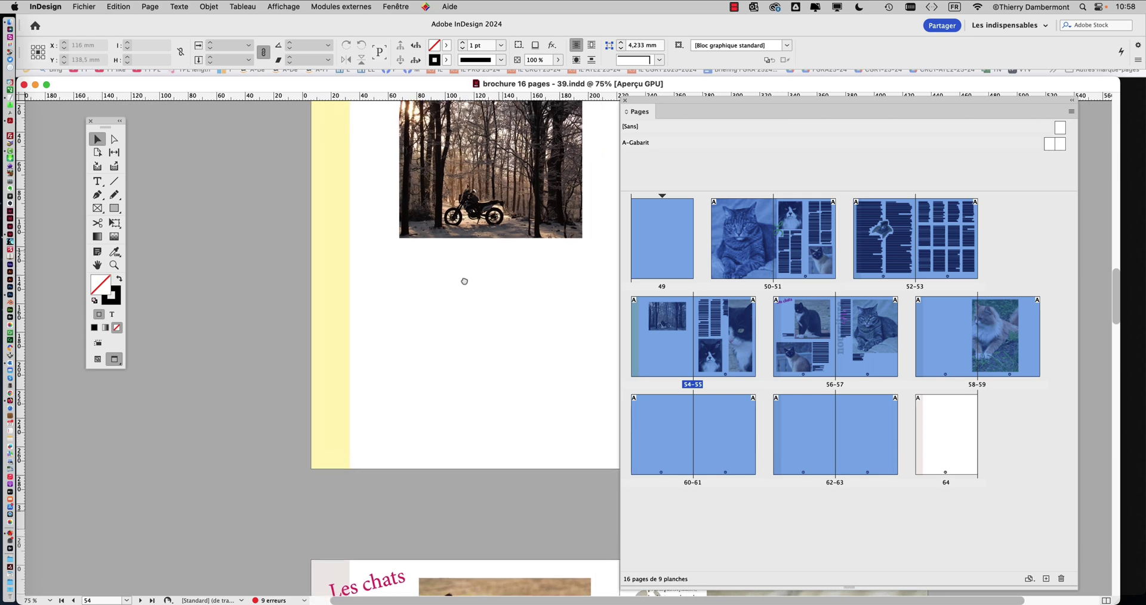
Look over the 54-55 spread and locate the booklet printing command (Imprimer le cahier).
scroll(463, 281, "right", 5)
scroll(463, 281, "up", 2)
left_click(91, 7)
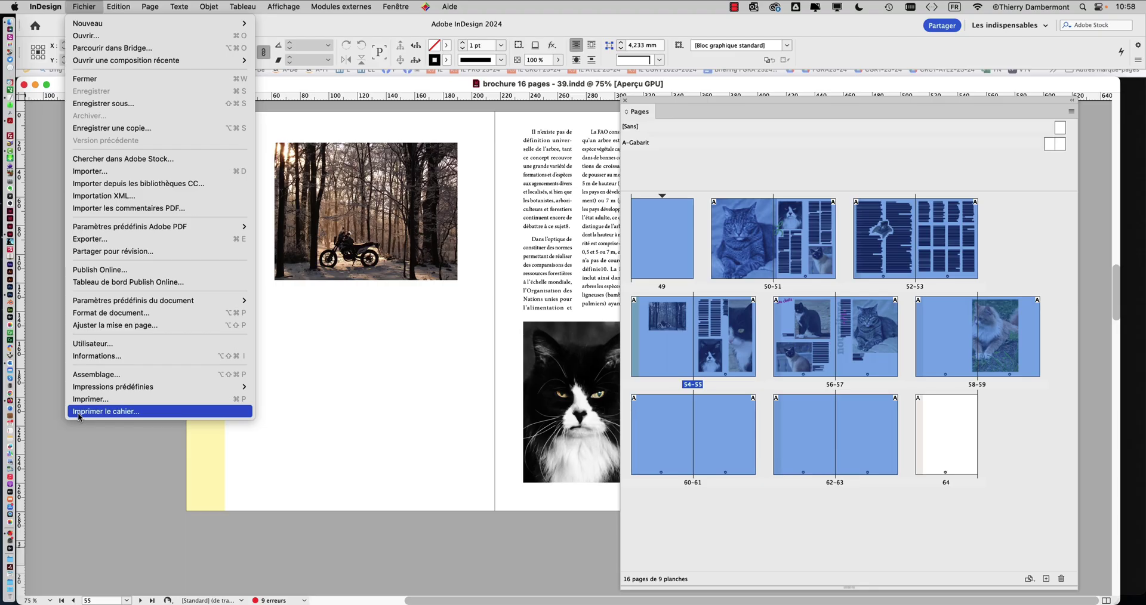
left_click(118, 470)
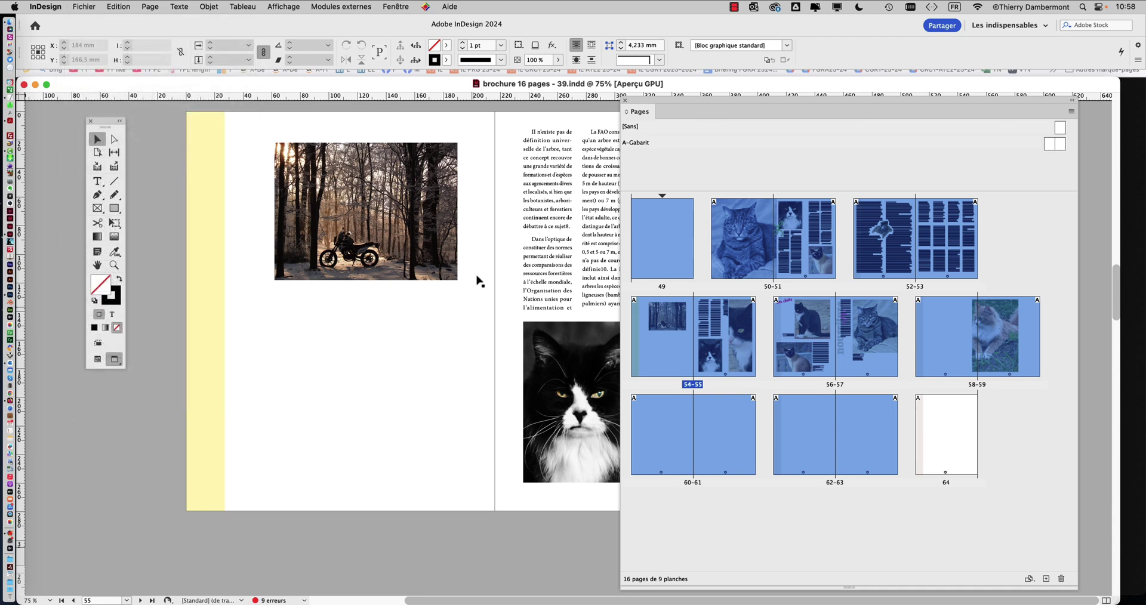
Switch to Firefox and examine the diagrams of sheet imposition, the folded signature, the stitched brochure and book anatomy.
key("super+Tab")
left_click(363, 313)
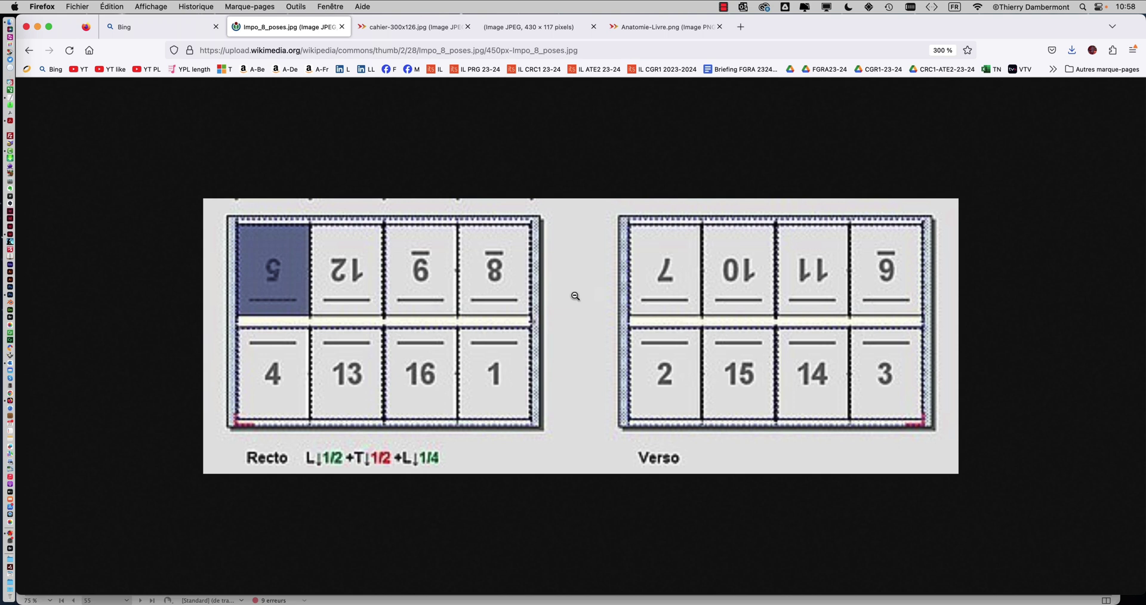
left_click(410, 25)
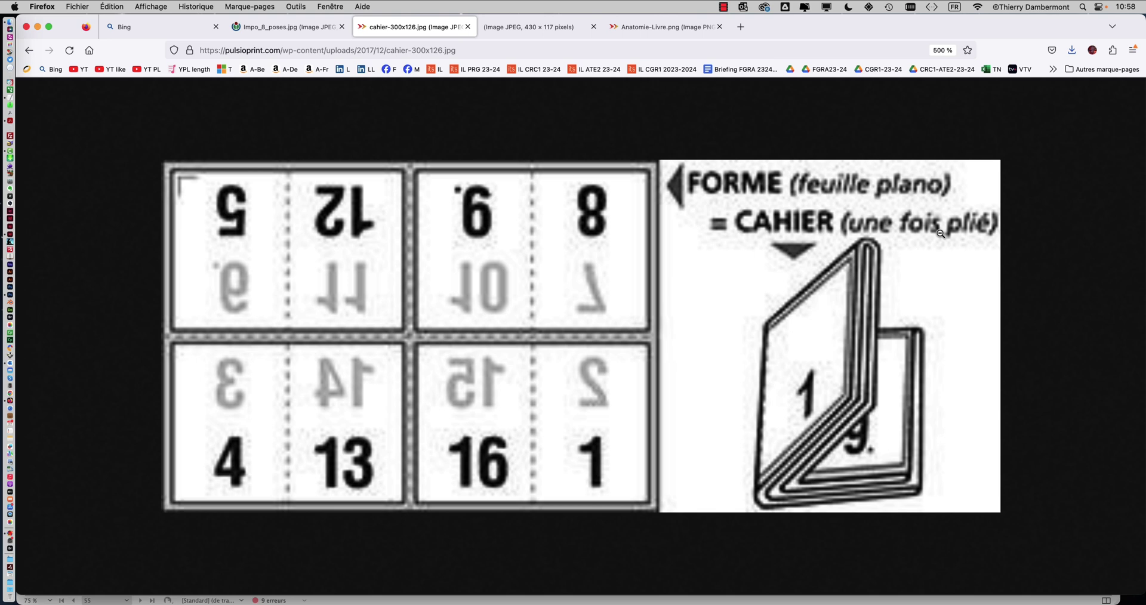
left_click(528, 26)
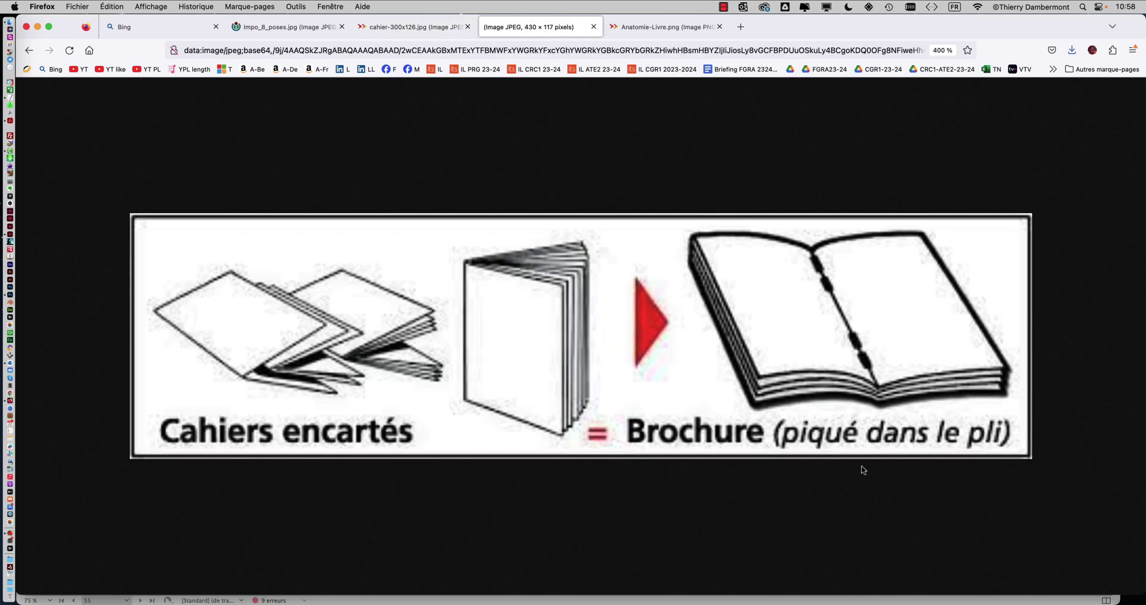
left_click(651, 27)
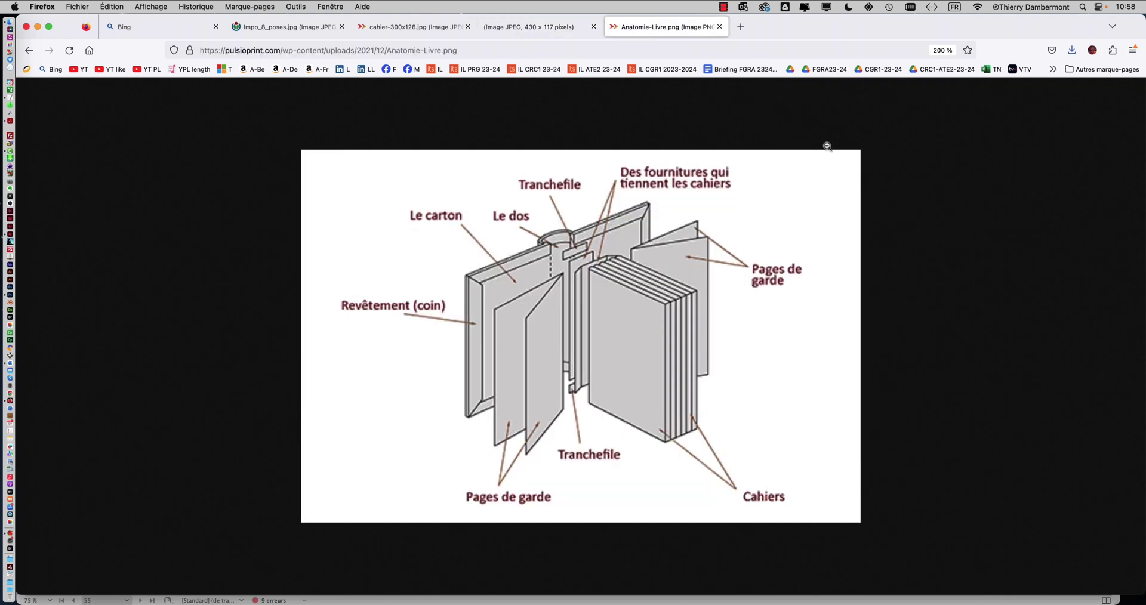